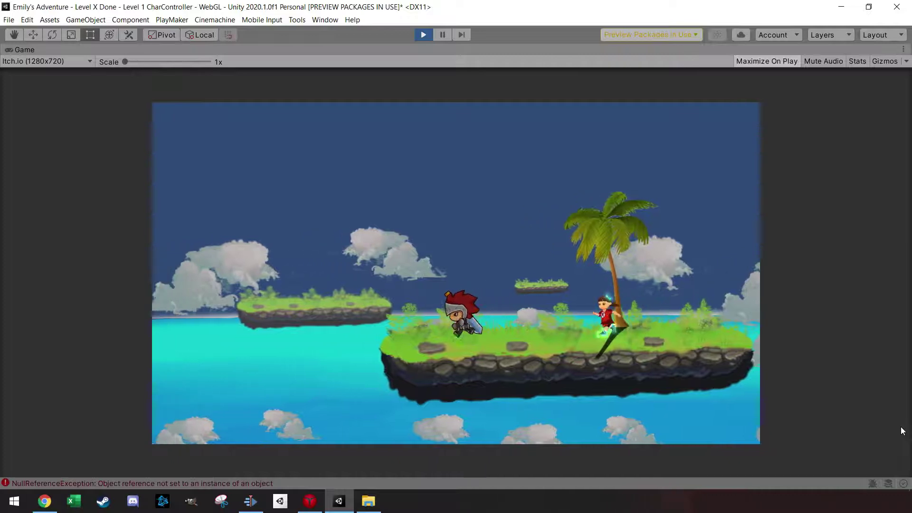
Playtest the knight by running left and right and jumping on the island, and exit Play mode
key(Left)
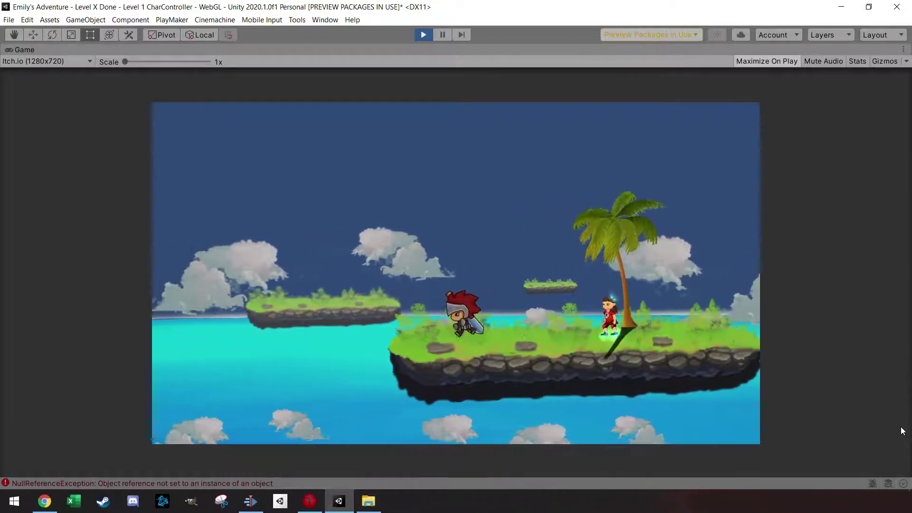
key(Right)
key(Left)
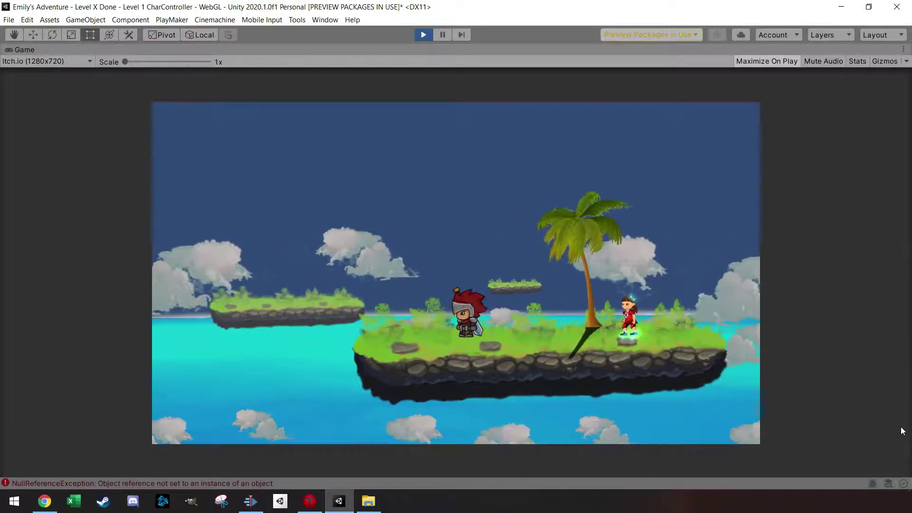
key(Left)
key(Right)
key(Left)
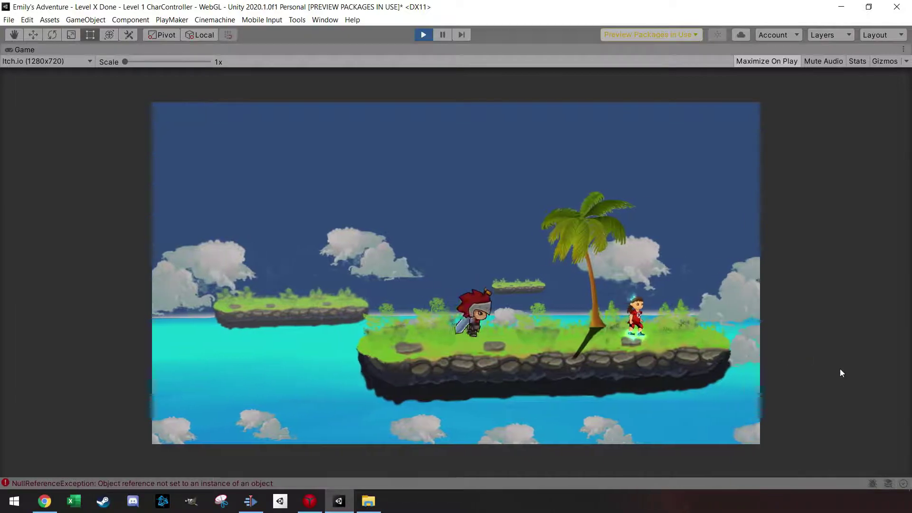
key(Left)
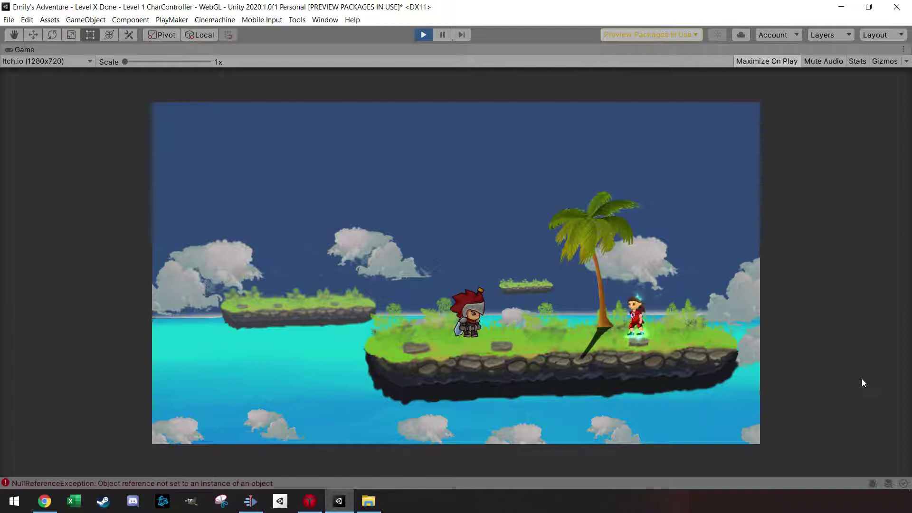
key(Right)
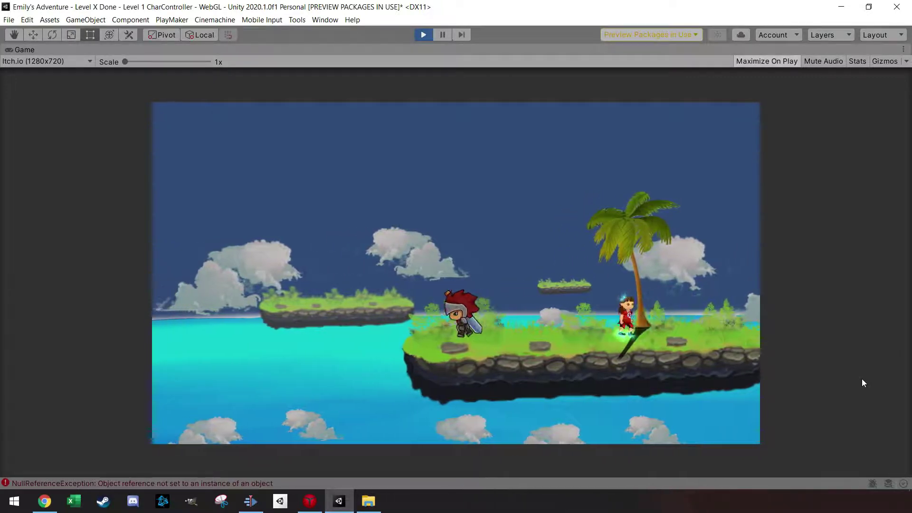
key(space)
key(Left)
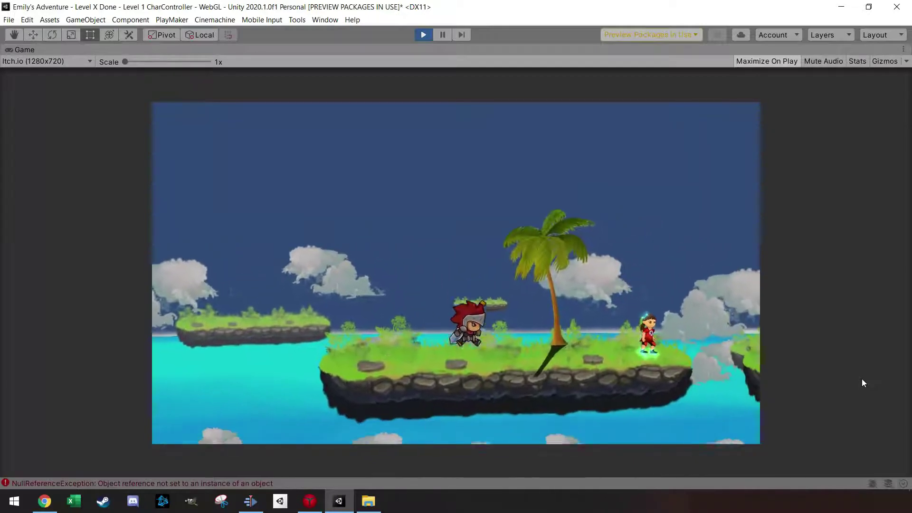
key(Right)
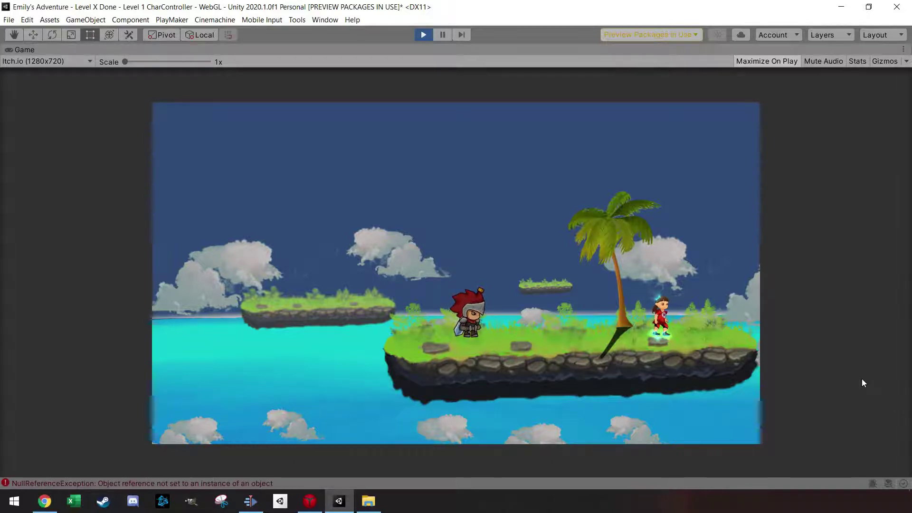
key(Right)
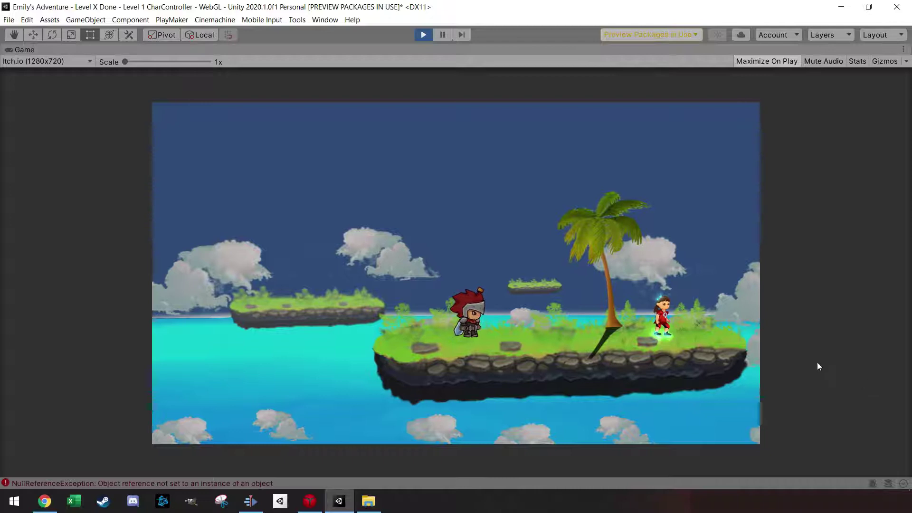
key(ctrl+p)
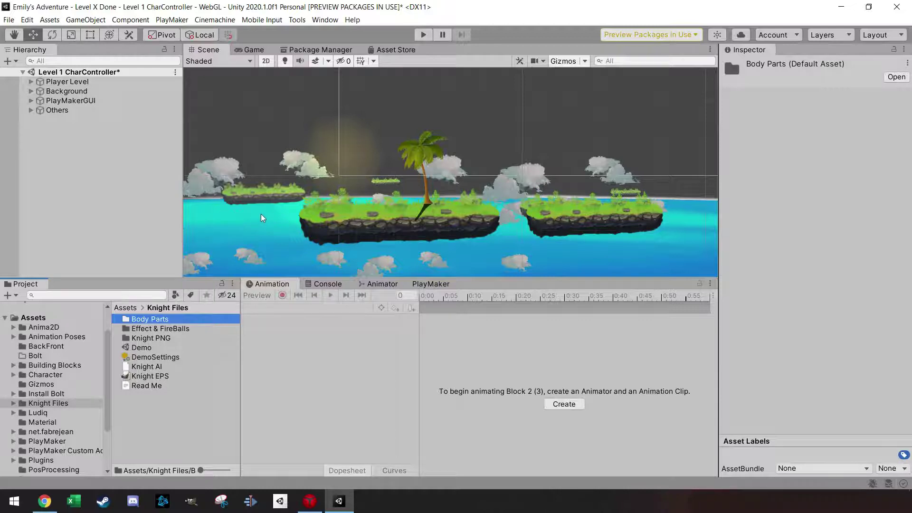
Inspect the settings of the Block 2 (3) and Block 2 (1) platforms and collapse the Player Level group
click(394, 219)
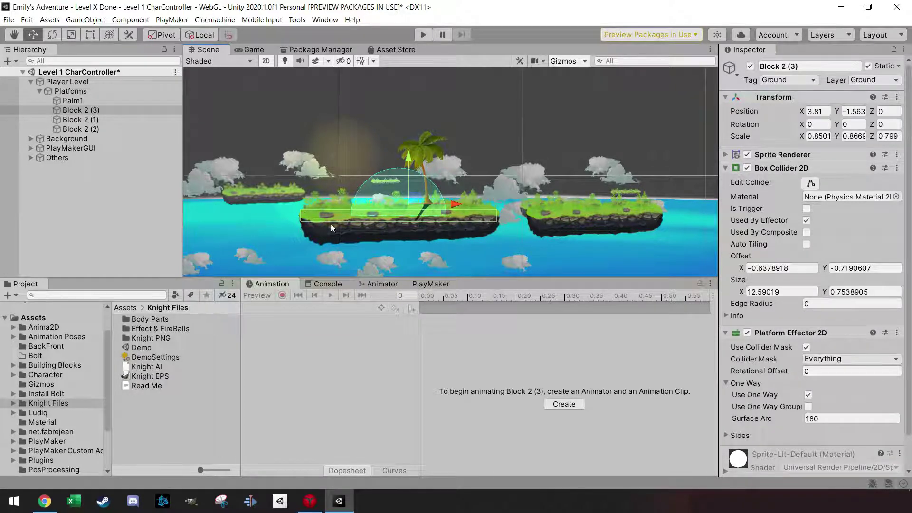
click(557, 222)
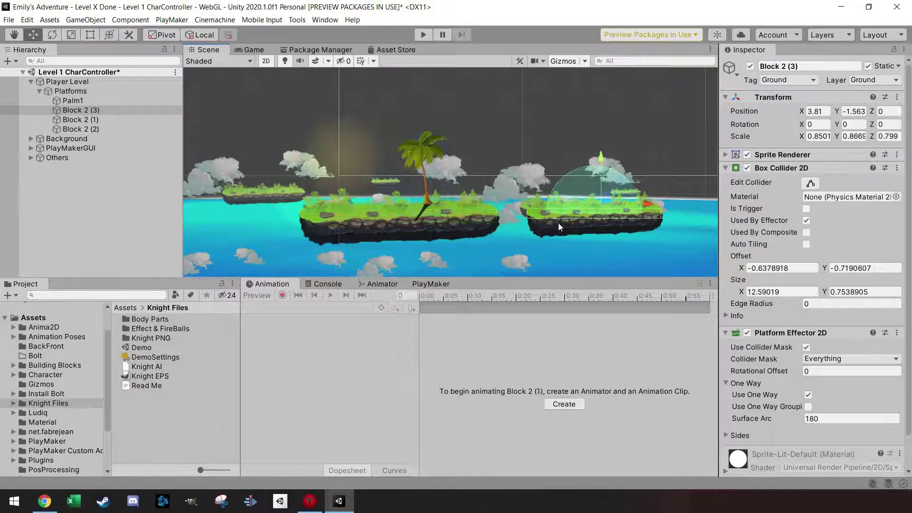
click(78, 110)
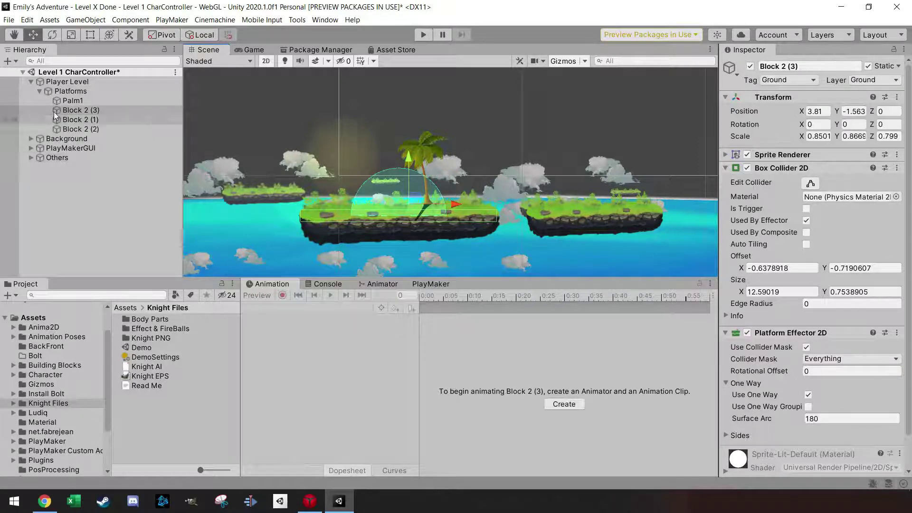
click(30, 82)
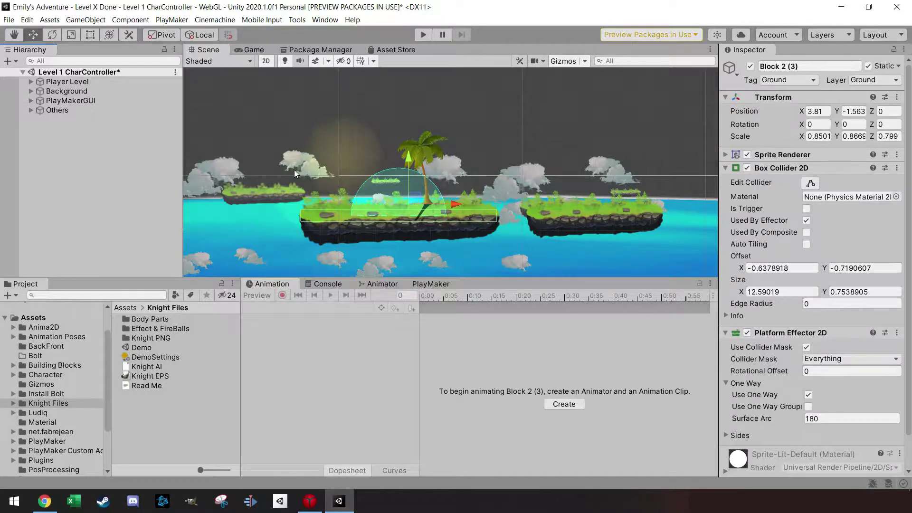
Switch to the browser to view the Knight Sprite Sheet (Free) Asset Store page, and return to Unity
key(alt+Tab)
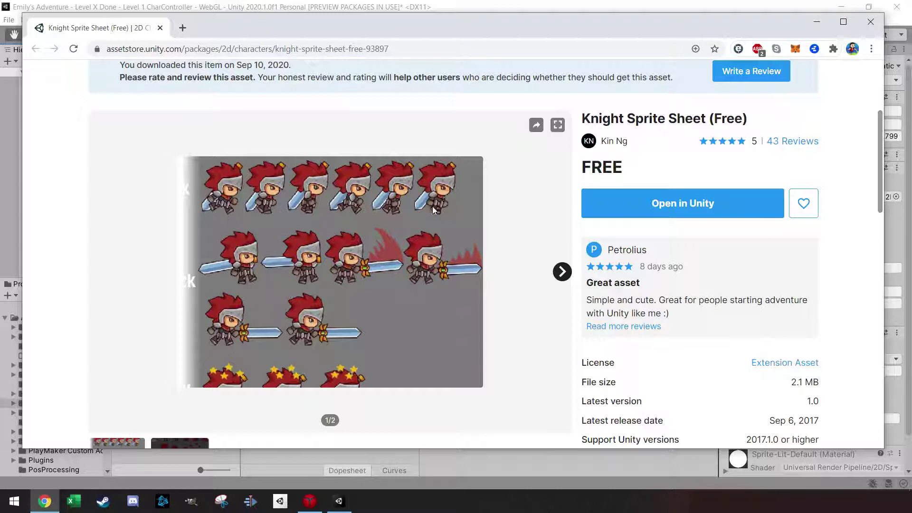
scroll(427, 209, down, 1)
scroll(346, 289, up, 1)
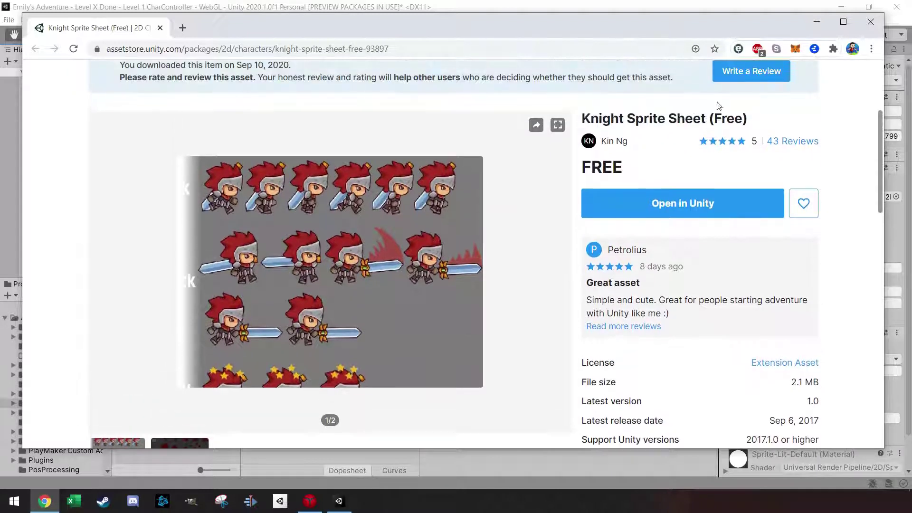
click(817, 22)
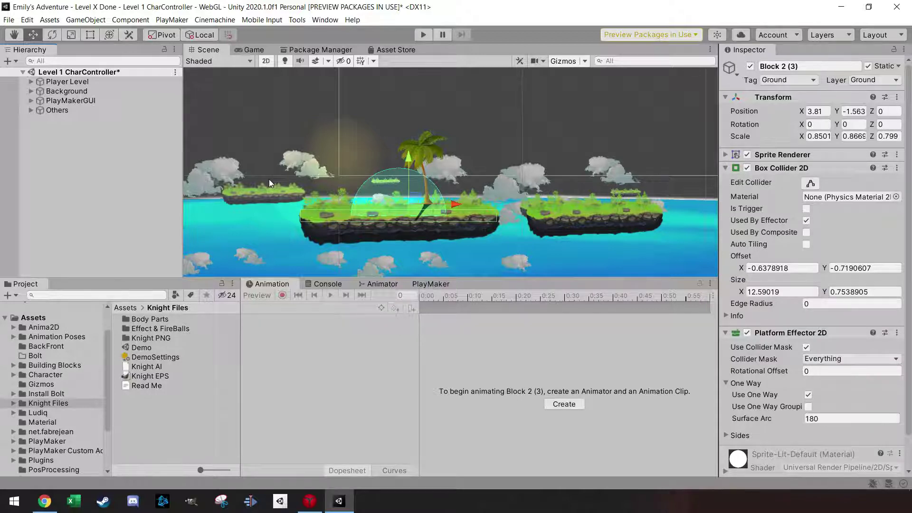
Open the Knight PNG folder inside the Knight Files assets
click(159, 328)
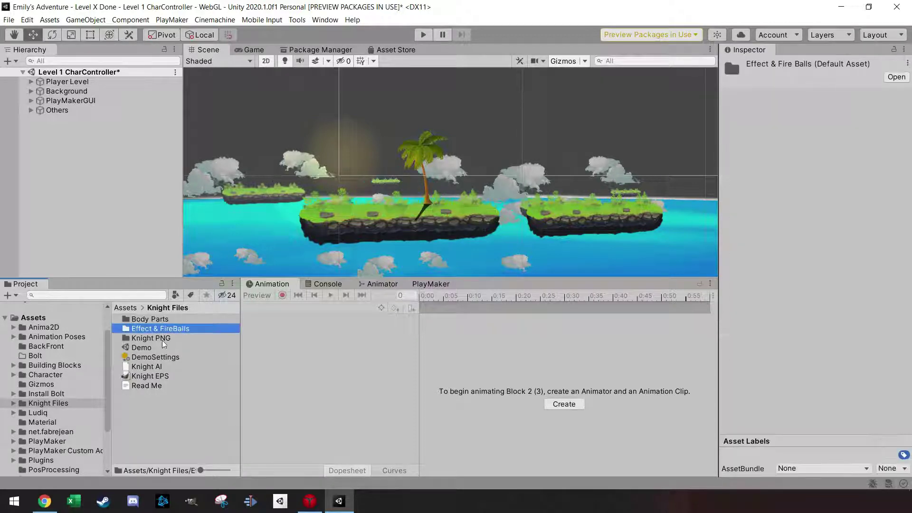
double_click(161, 338)
click(161, 339)
Create an empty game object at the scene's root level and set its position to 0, 0, 0
click(106, 229)
right_click(94, 175)
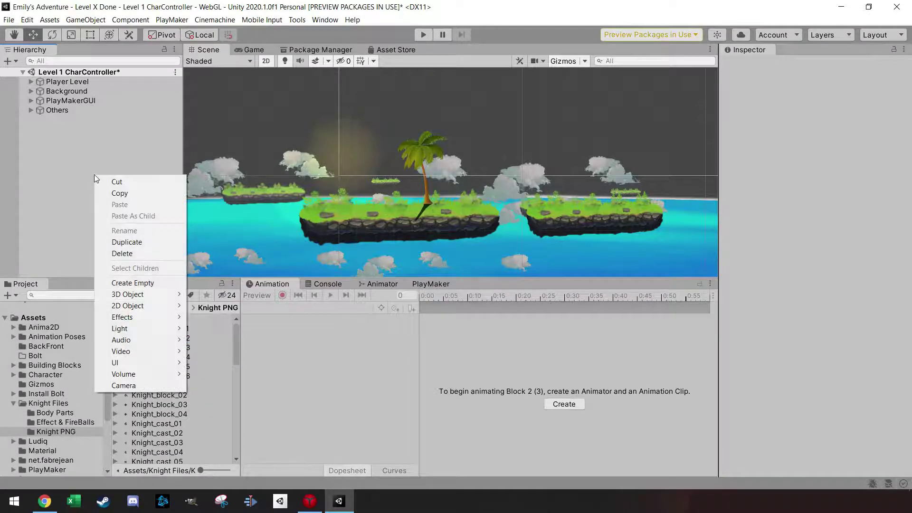
click(138, 279)
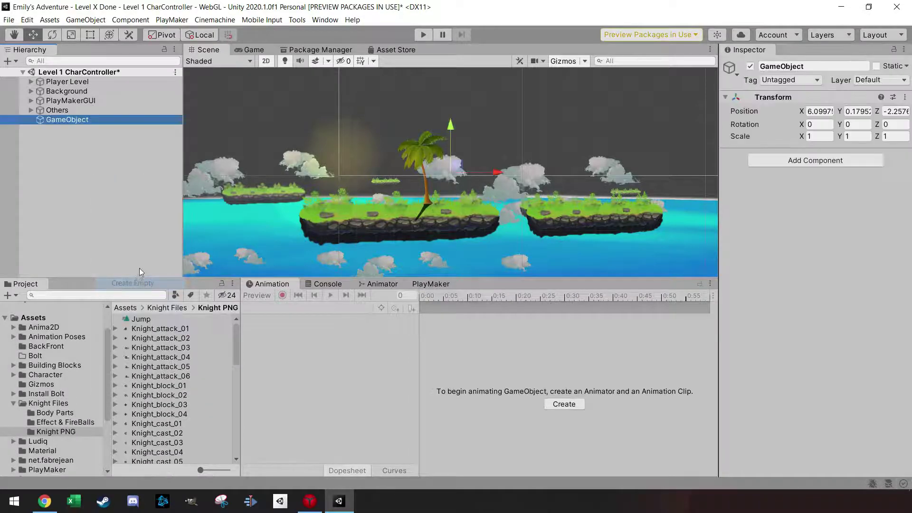
click(819, 111)
text(0)
key(Tab)
text(0)
key(Tab)
text(0)
Rename the new empty object Player and assign it the Player tag
click(109, 121)
click(802, 67)
text(Player)
key(Return)
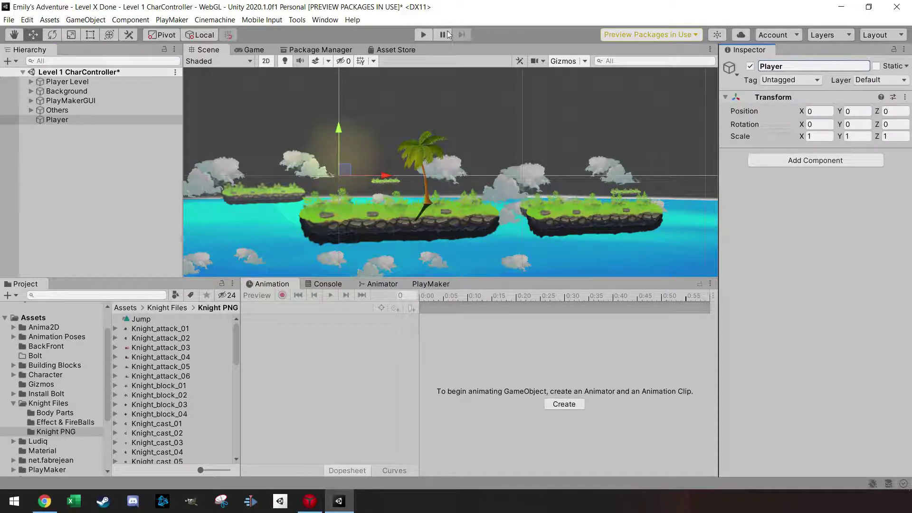
click(53, 120)
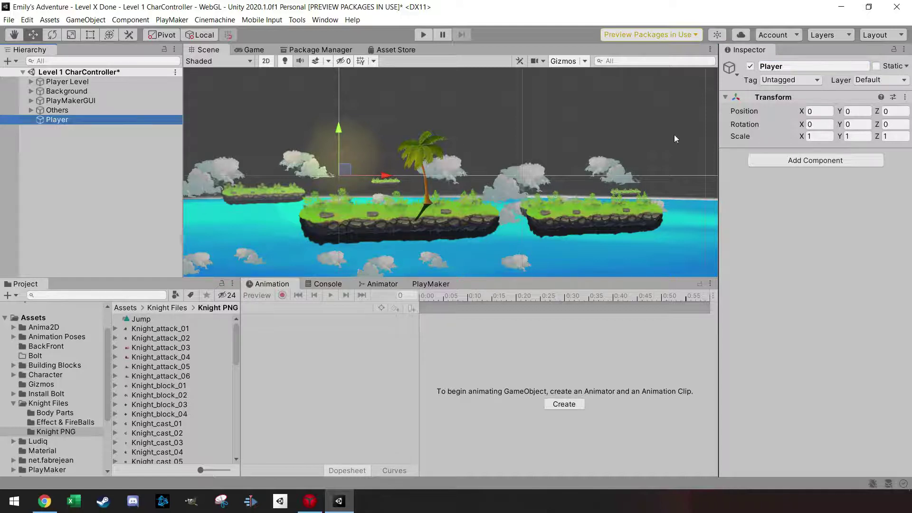
click(789, 80)
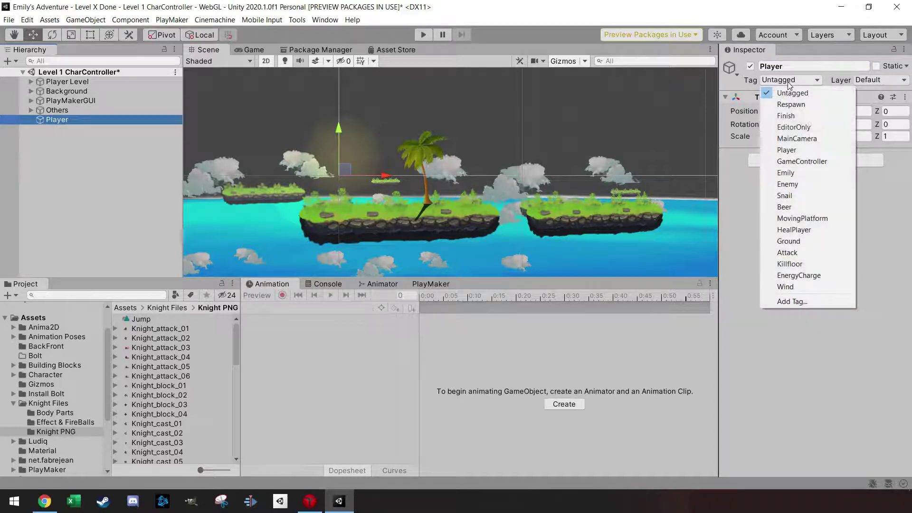
click(787, 150)
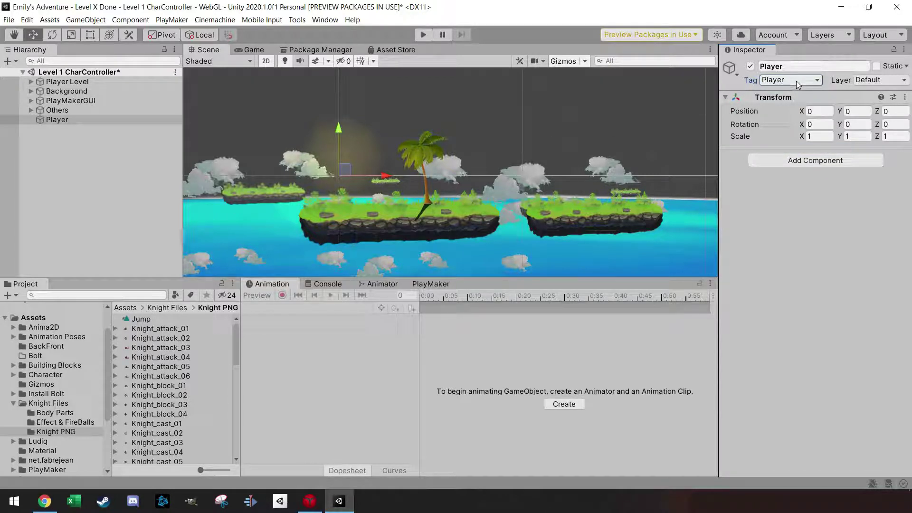
Look through the Knight PNG sprites, previewing the cast and crouch frames, to find the idle frames
scroll(240, 344, down, 5)
click(165, 354)
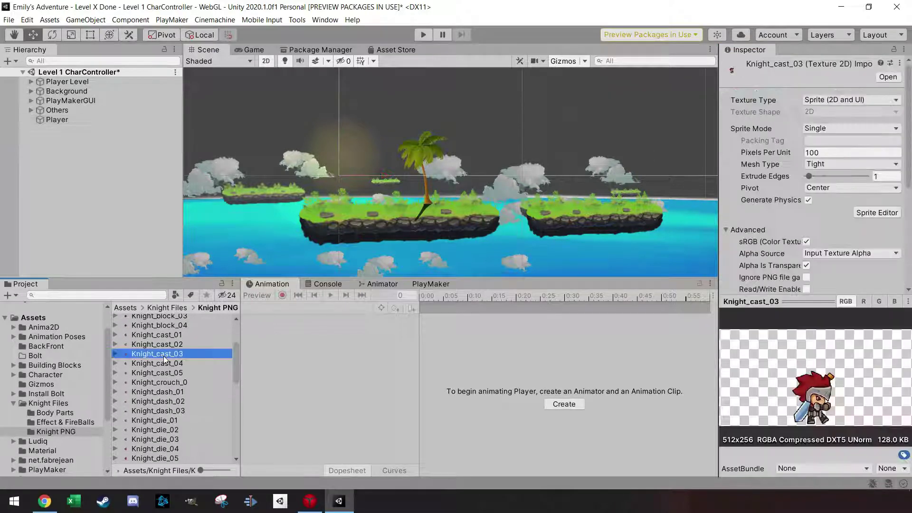
click(167, 363)
click(171, 373)
click(173, 382)
scroll(175, 372, down, 7)
scroll(176, 373, down, 2)
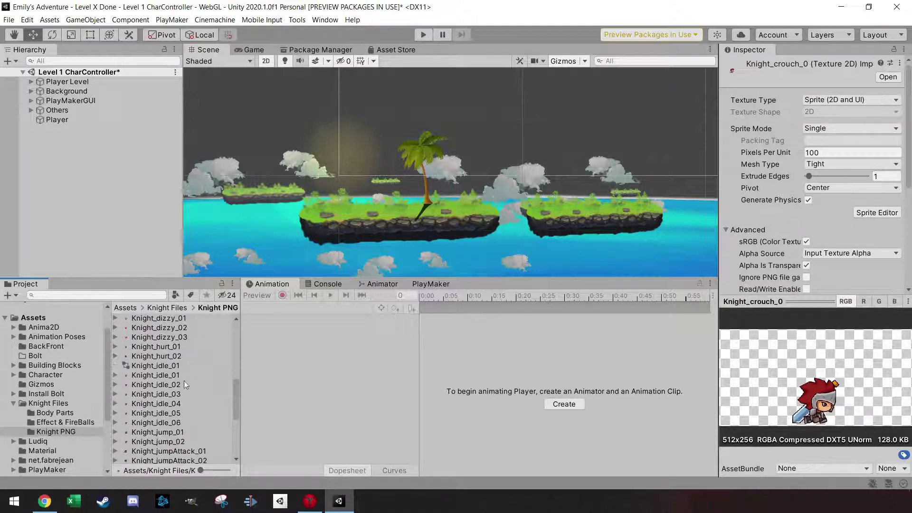
Place the sprites Knight_idle_01 through Knight_idle_06 together in the scene as an animation and save the clip as Idle1
click(183, 375)
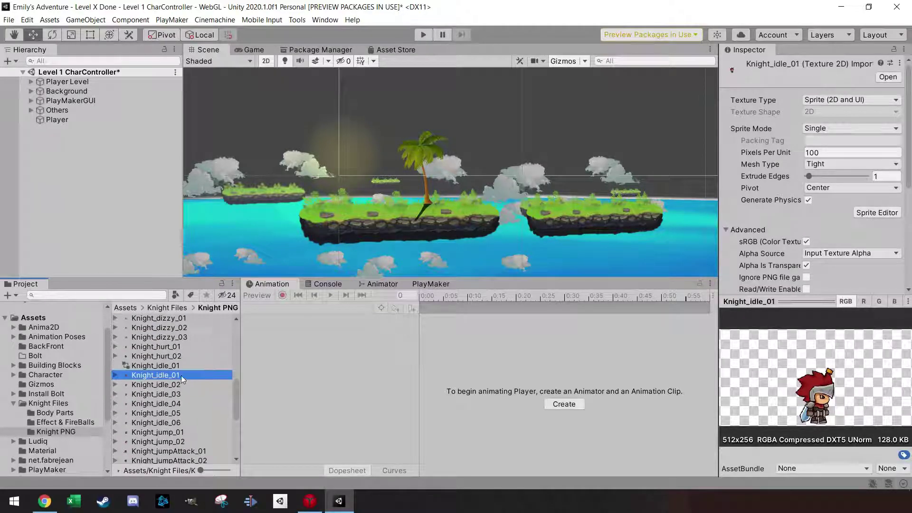
shift+click(179, 427)
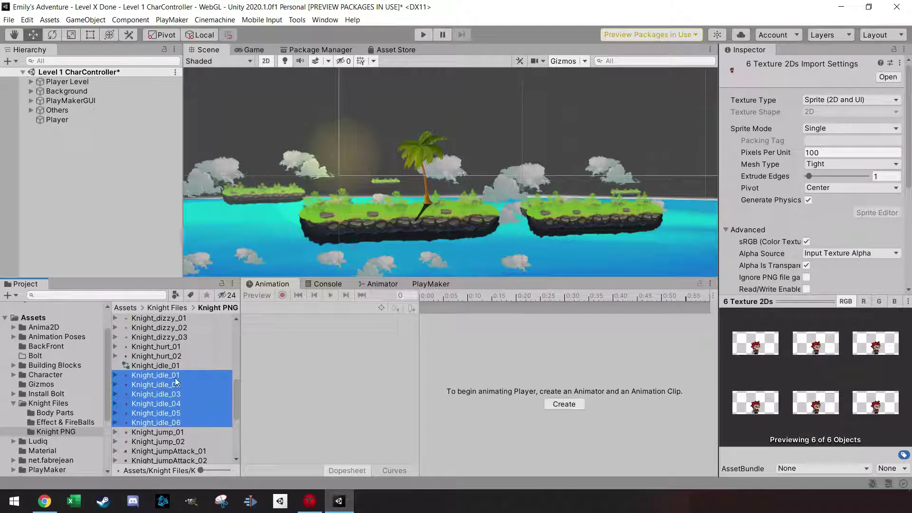
drag(219, 355, 349, 190)
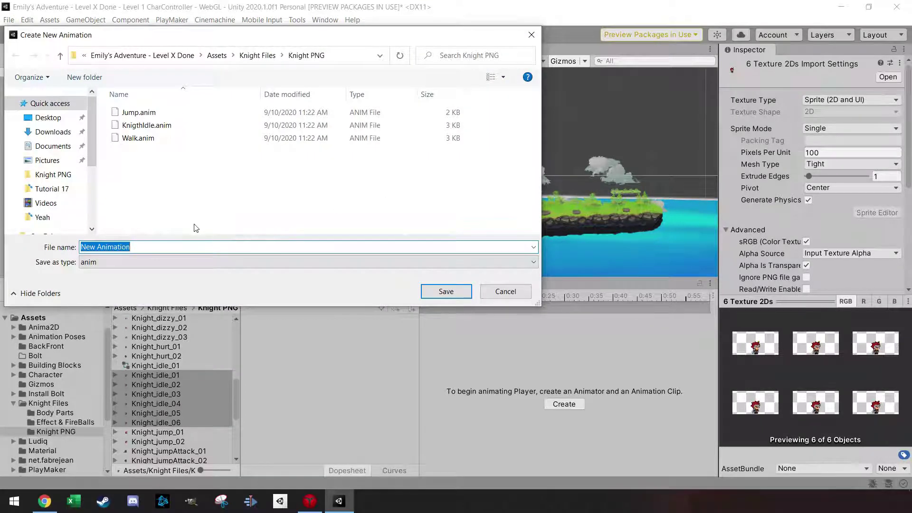
text(Id)
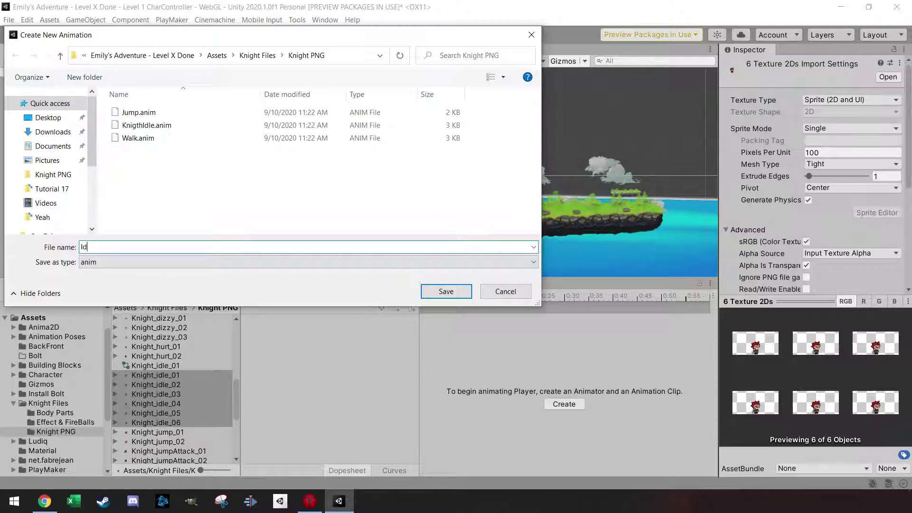
text(le1)
key(Return)
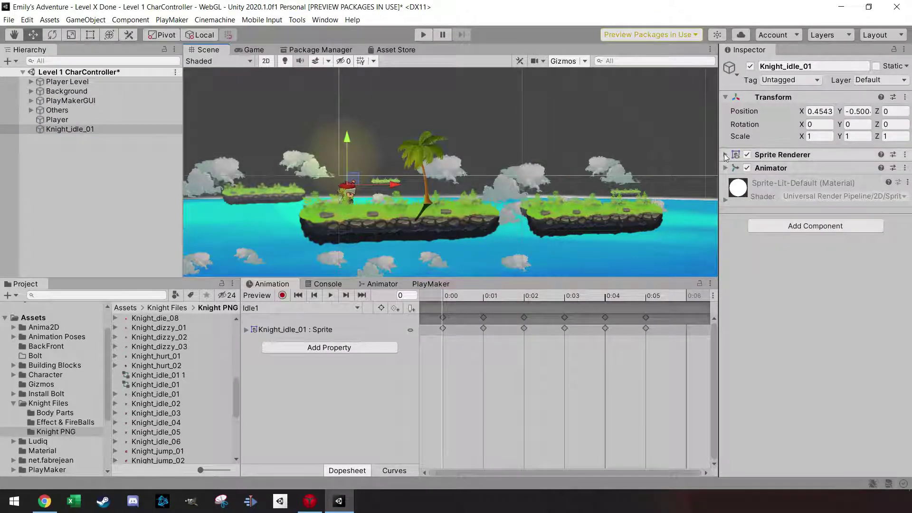
Make the Knight_idle_01 object a child of Player and rename it Sprite
drag(76, 131, 64, 121)
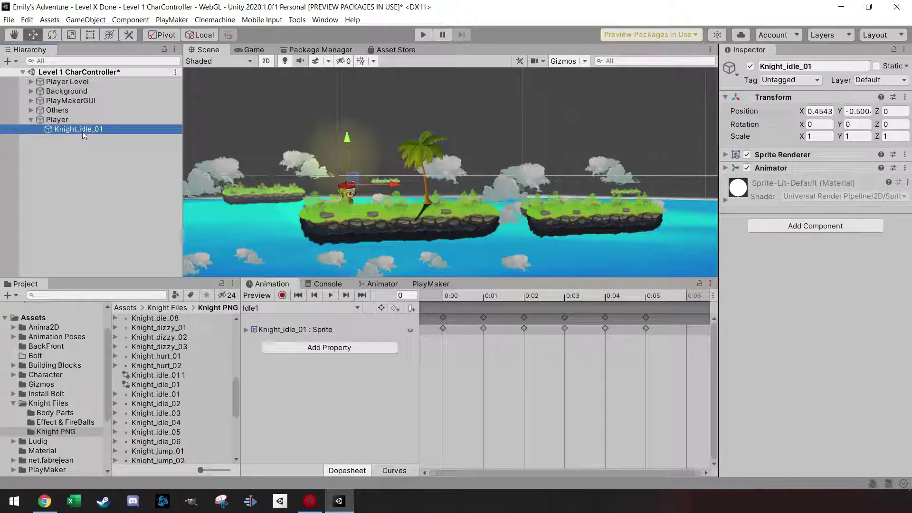
click(789, 66)
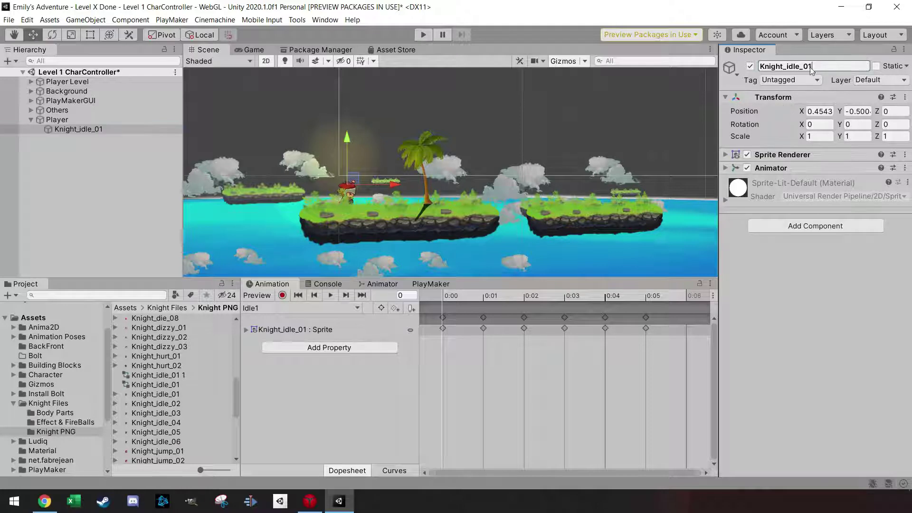
text(Sprite)
key(Return)
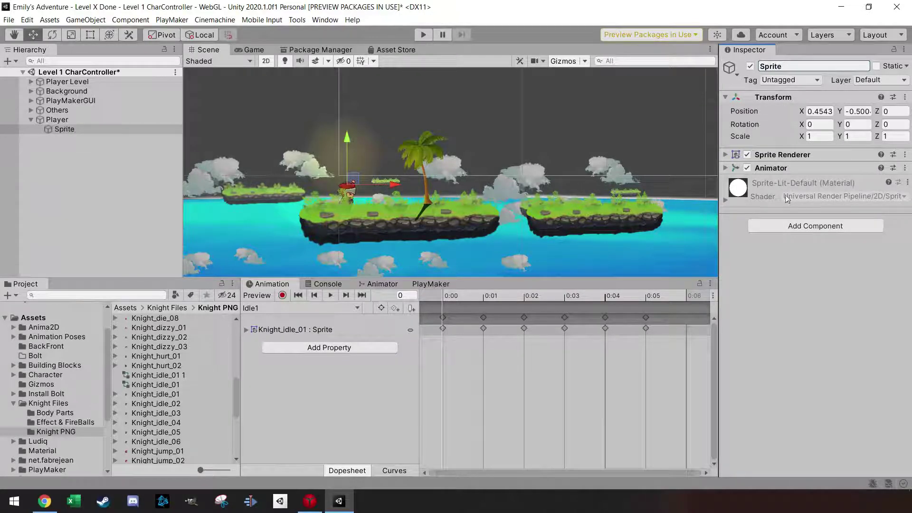
Set the Sprite object's sorting layer to Player and move it to about X 0.36, Y -0.66 on the island
click(725, 155)
click(726, 154)
click(725, 154)
click(830, 264)
click(845, 324)
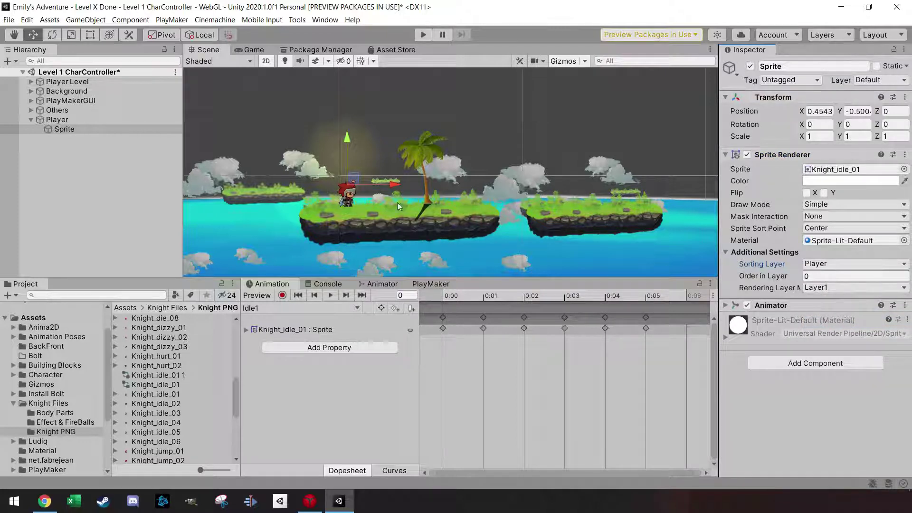
drag(355, 184, 354, 186)
click(50, 131)
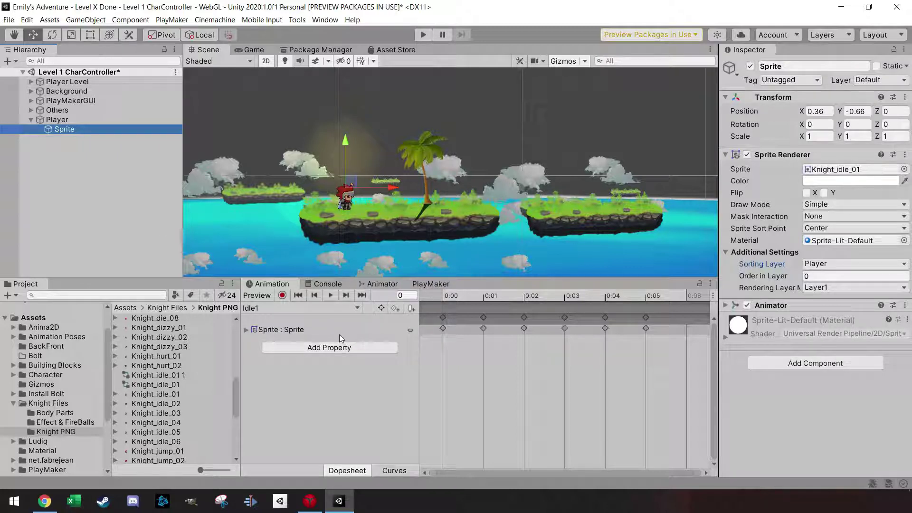
Play back the Idle1 clip, and create a new animation clip for the Sprite object saved as Run
click(331, 295)
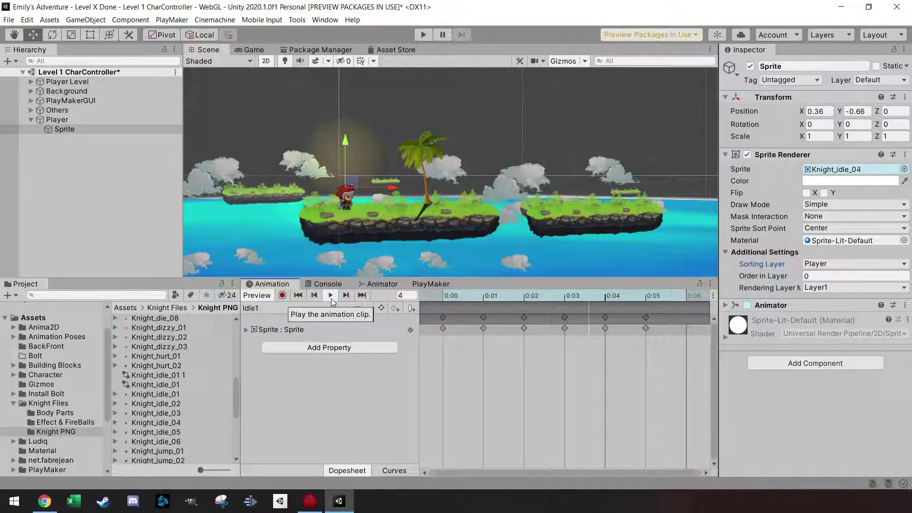
click(294, 309)
click(287, 335)
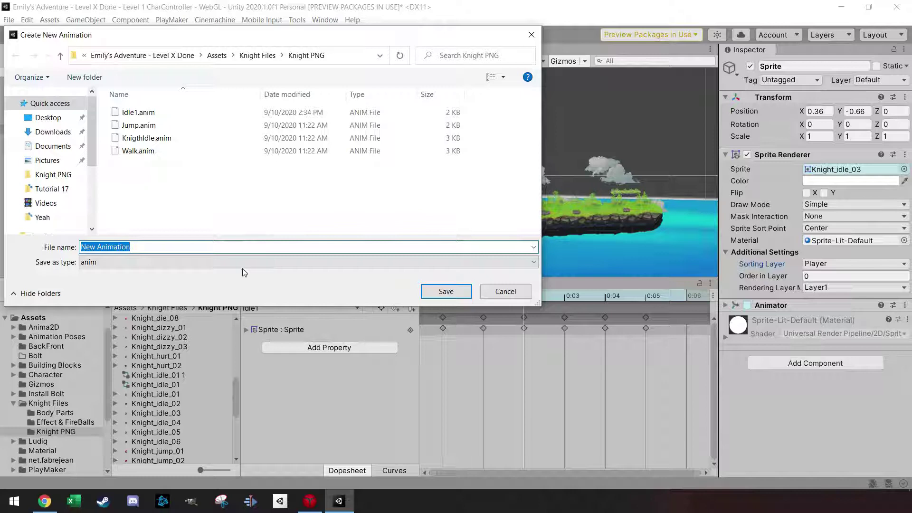
text(Wa)
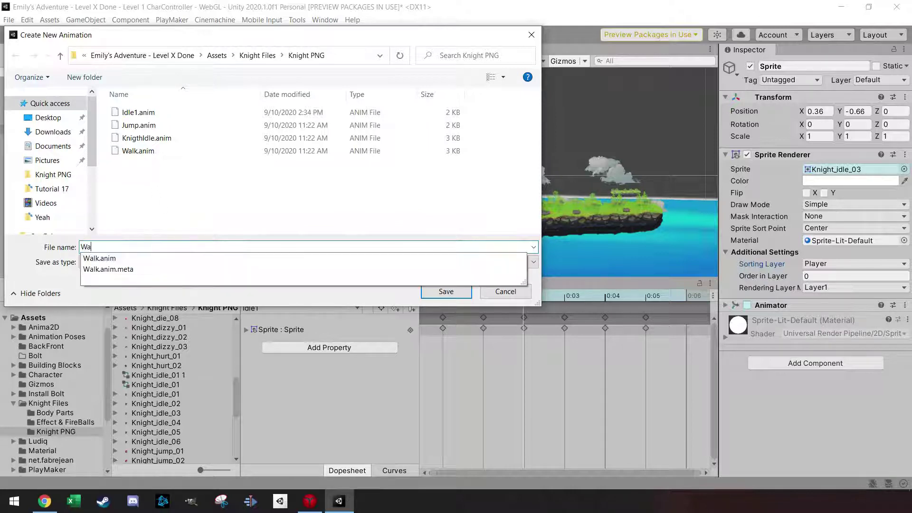
key(BackSpace)
key(BackSpace)
key(BackSpace)
text(Ru)
click(445, 292)
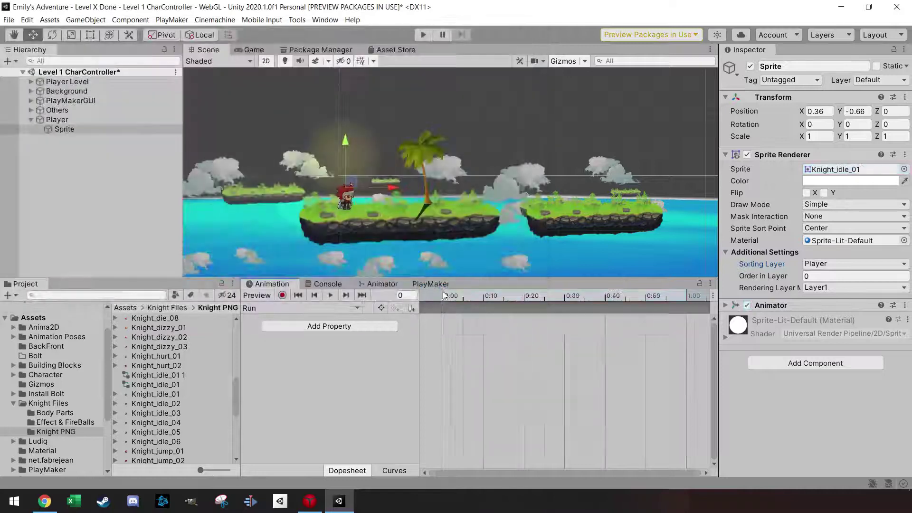
Add the sprites Knight_walk_01 through Knight_walk_06 together as keyframes at the start of the Run clip
drag(233, 394, 234, 431)
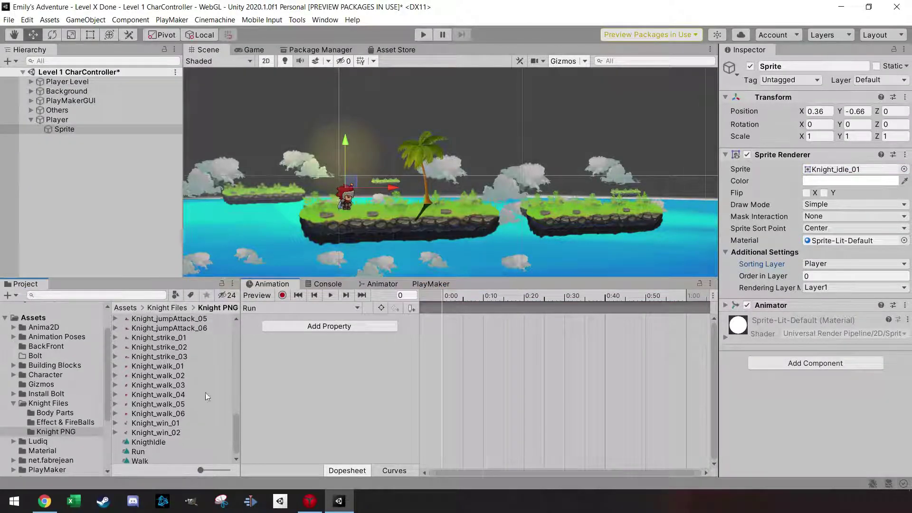
click(181, 366)
shift+click(181, 413)
drag(178, 394, 472, 336)
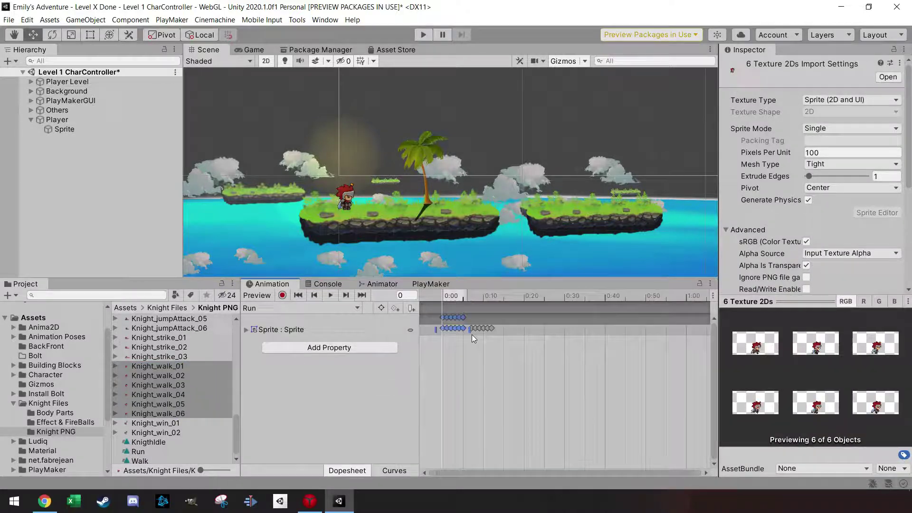
Play back the Run clip and stretch its keyframes so that the last one falls at about 0:18
click(330, 296)
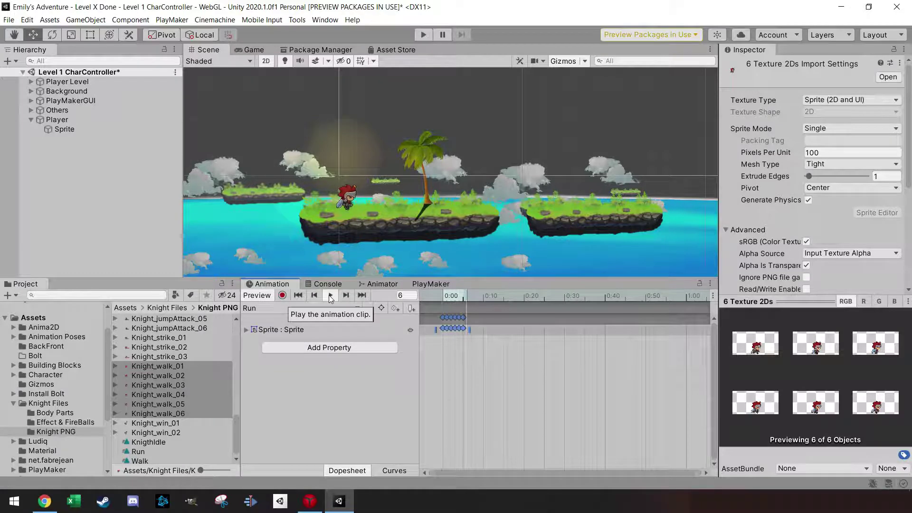
drag(470, 329, 546, 329)
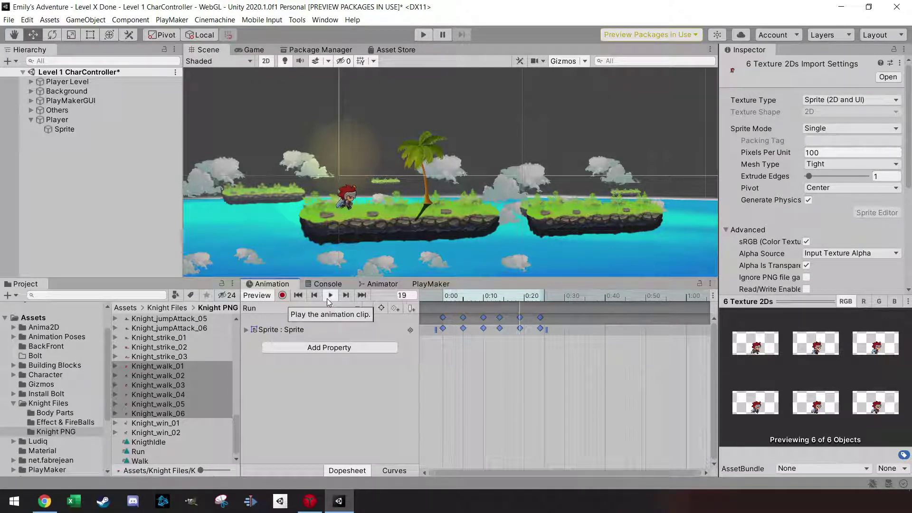
drag(548, 330, 524, 329)
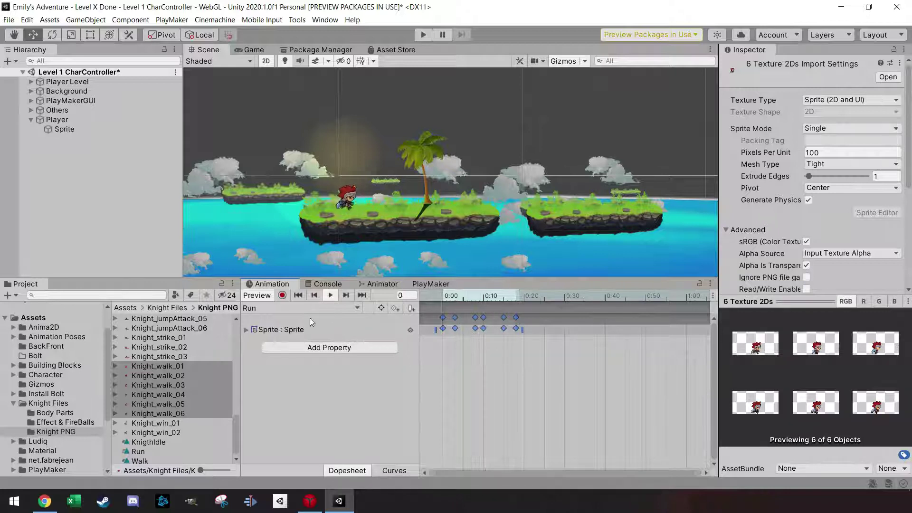
Create another animation clip for the Sprite object and save it as Jump1
click(337, 310)
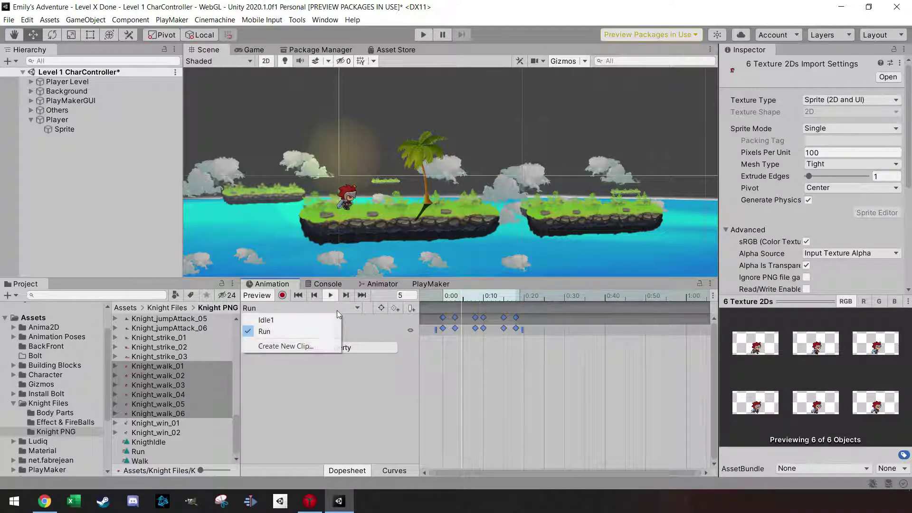
click(296, 346)
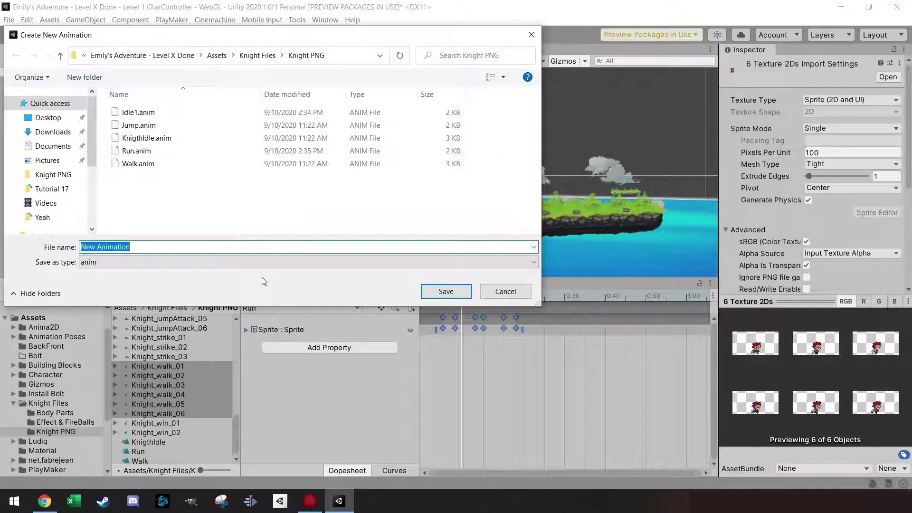
text(Jump1)
key(Return)
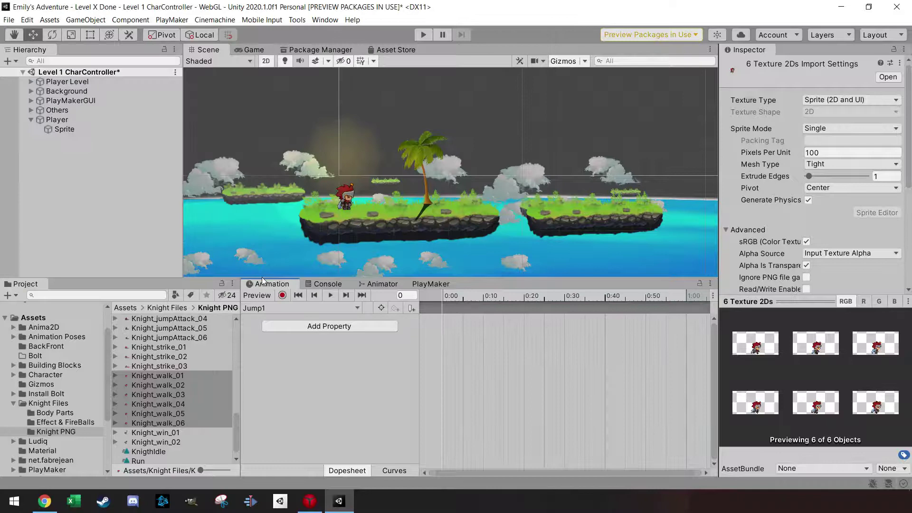
Find the Knight_jump_01 sprite and add it as a single keyframe at 0:00 of the Jump1 clip
scroll(211, 436, down, 1)
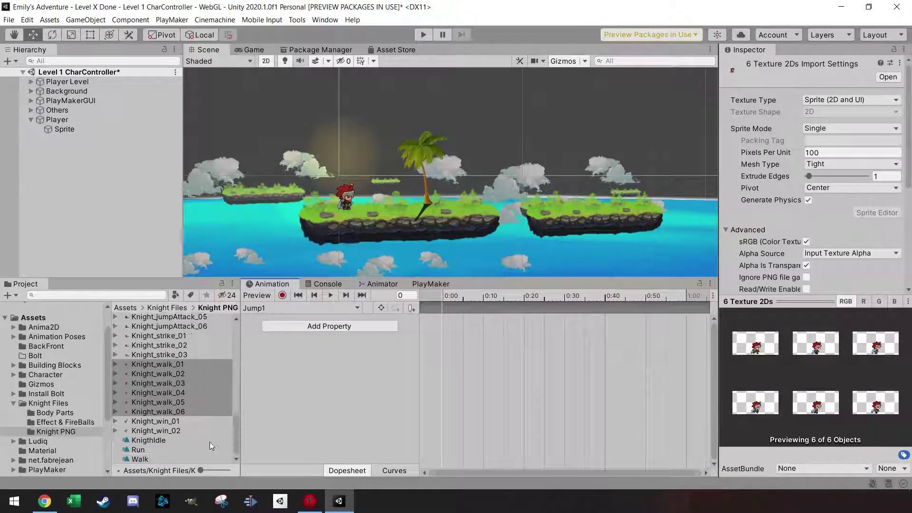
scroll(210, 440, up, 15)
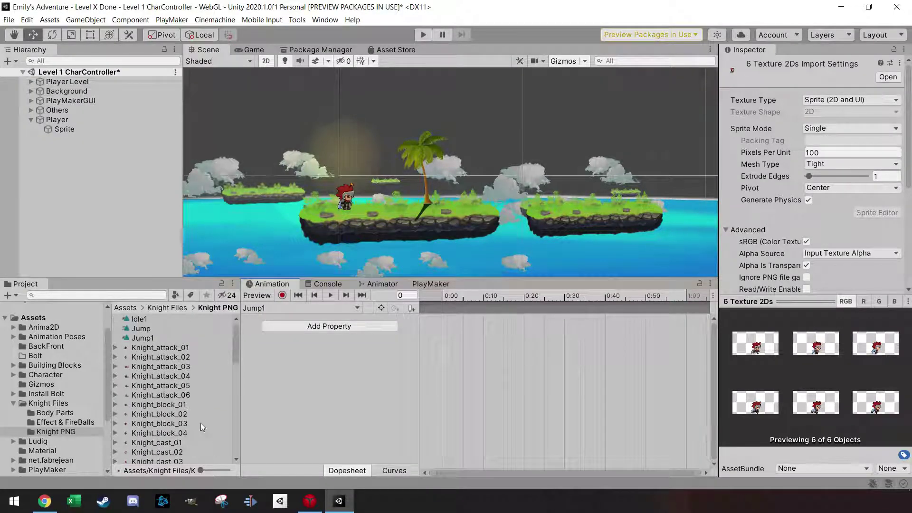
scroll(166, 380, down, 5)
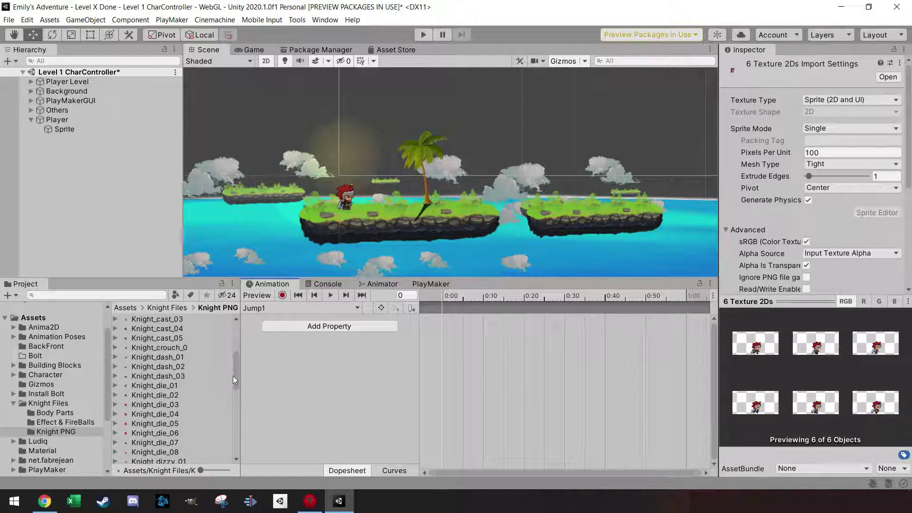
drag(238, 363, 231, 402)
click(176, 393)
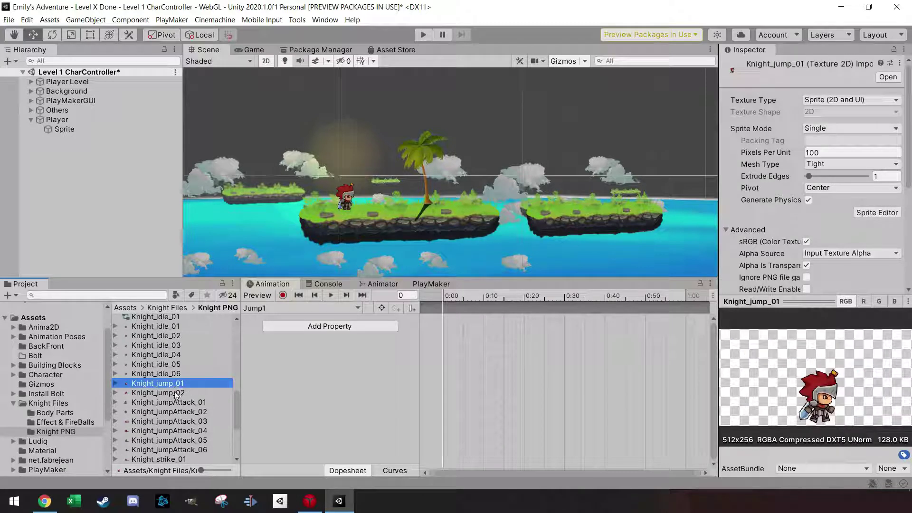
click(174, 384)
click(176, 393)
drag(176, 394, 453, 319)
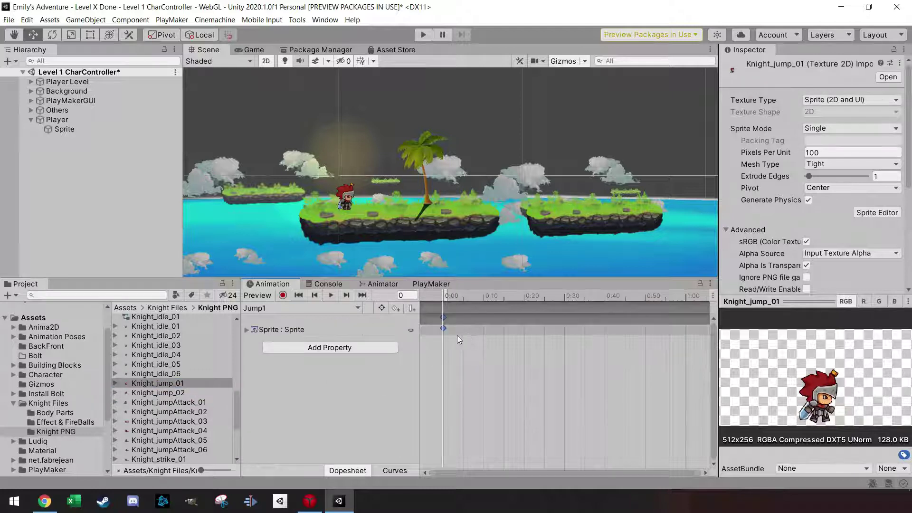
Open the Sprite object's animator controller and arrange Any State above Idle1, Entry and Jump1 on either side, and Run below
click(391, 284)
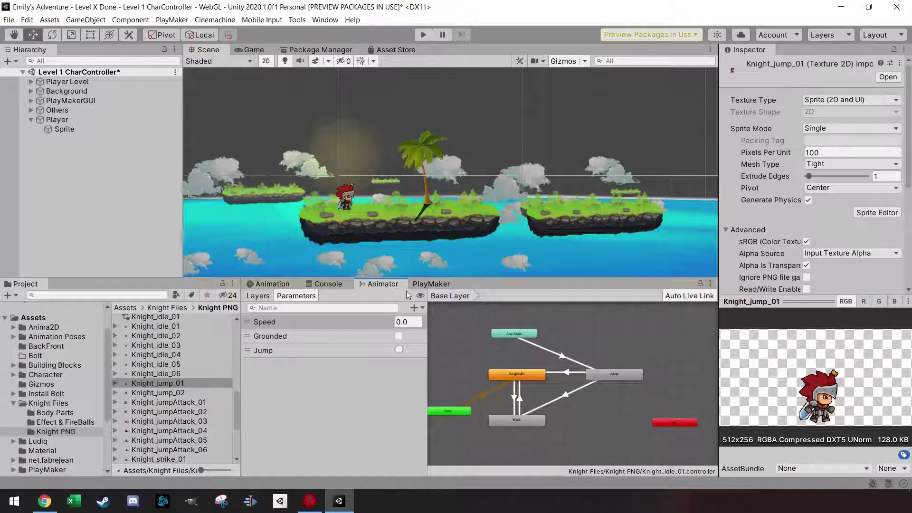
click(49, 119)
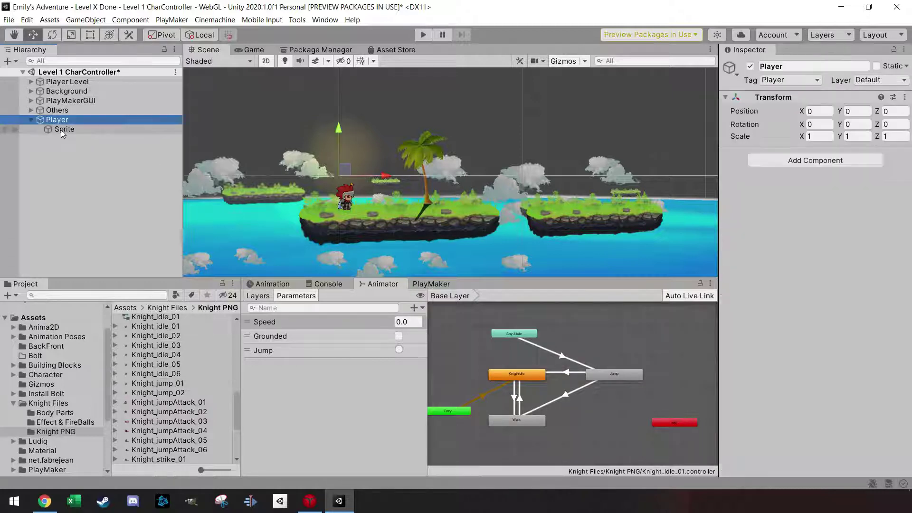
click(61, 130)
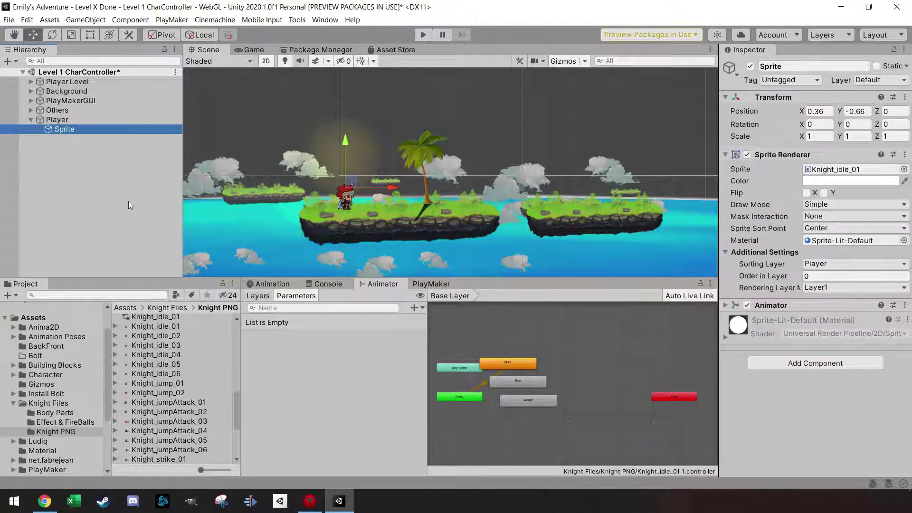
drag(529, 384, 594, 400)
drag(504, 369, 518, 334)
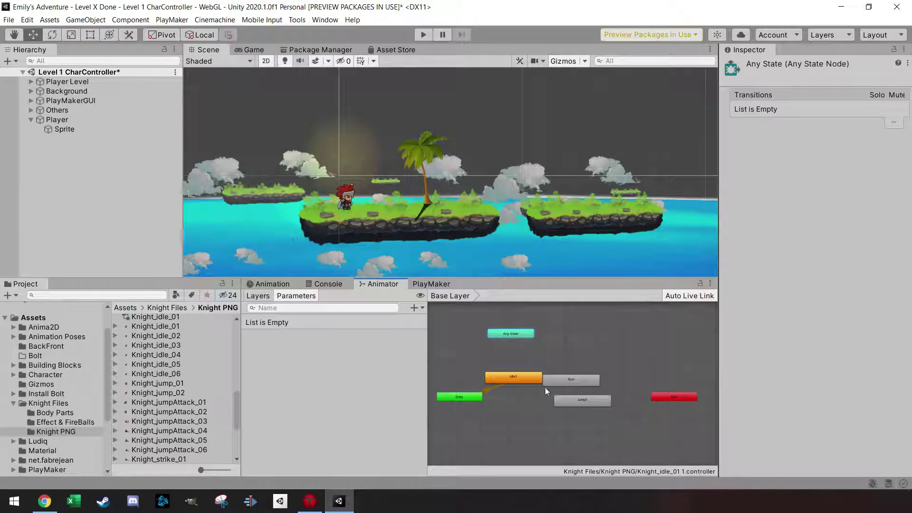
drag(464, 397, 452, 378)
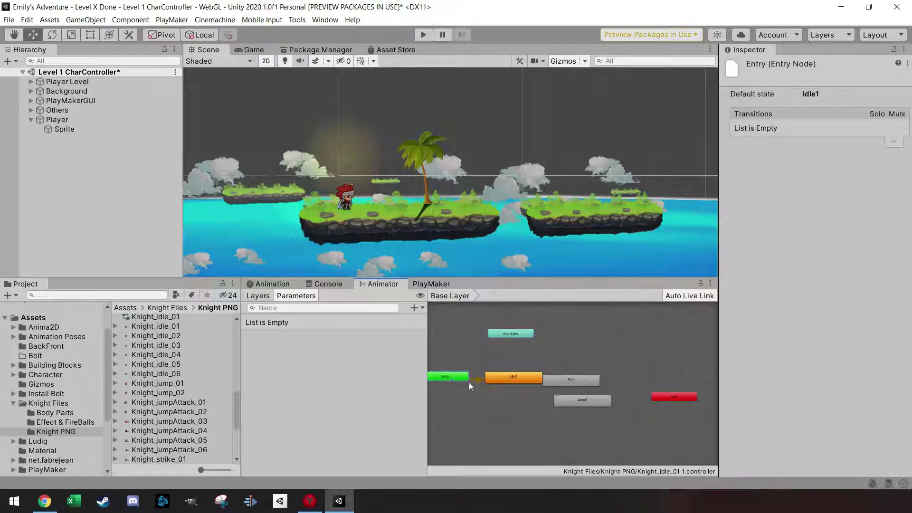
drag(568, 382, 509, 409)
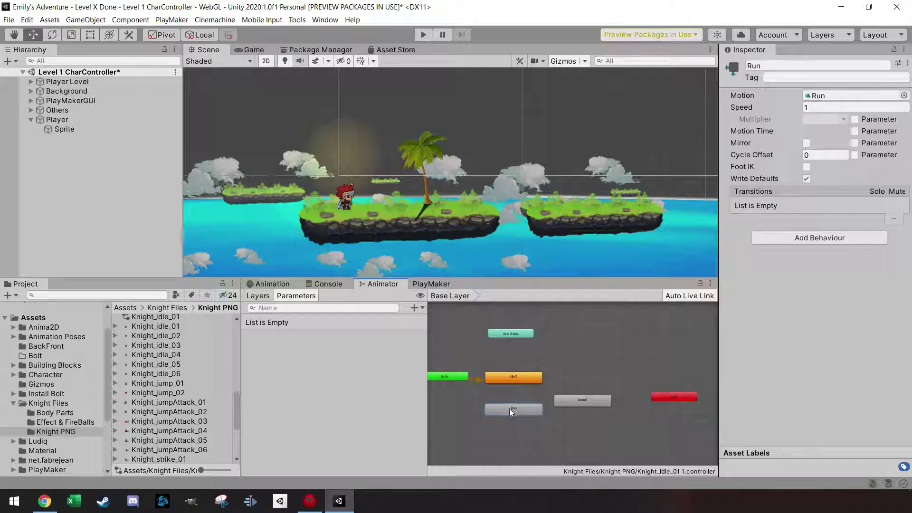
drag(587, 409, 588, 383)
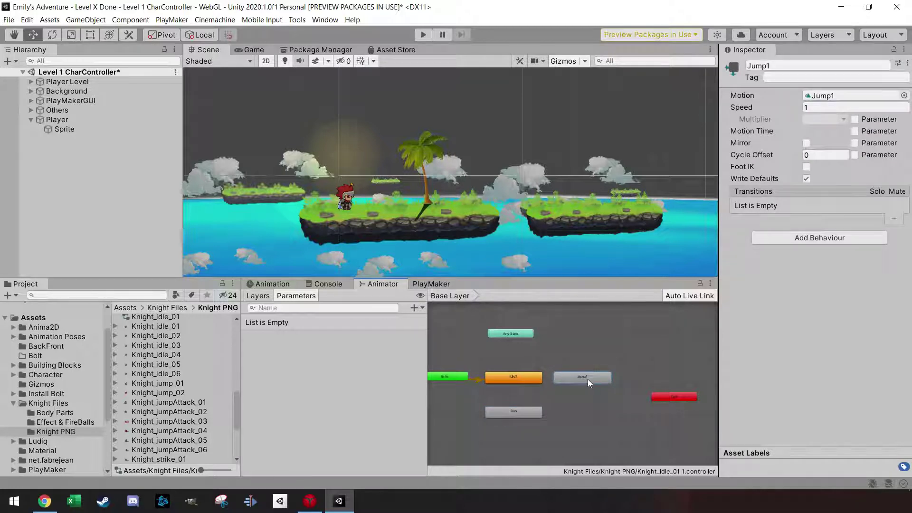
Create transitions from Idle1 to Run and from Run back to Idle1
middle_drag(588, 420, 561, 413)
click(482, 373)
right_click(483, 373)
click(507, 381)
click(477, 404)
right_click(489, 405)
click(507, 412)
click(494, 371)
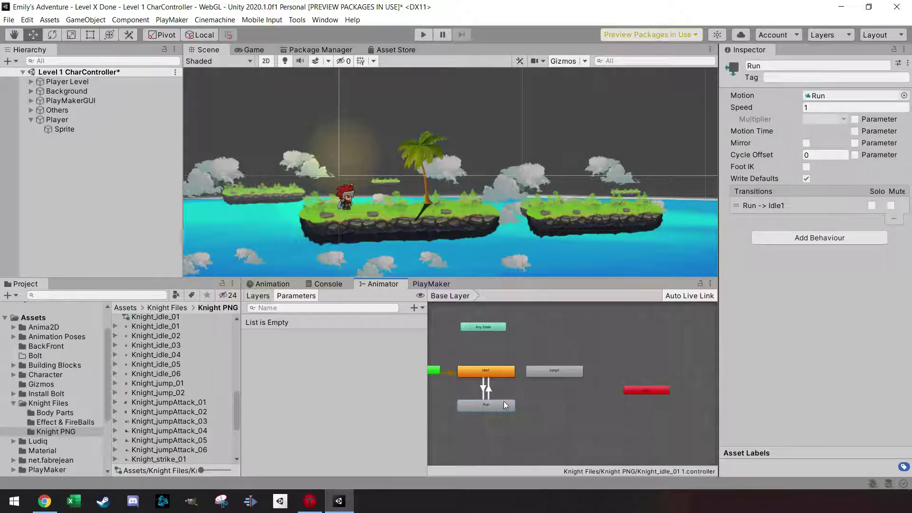
Create a transition from Any State to Jump1
right_click(498, 328)
click(524, 333)
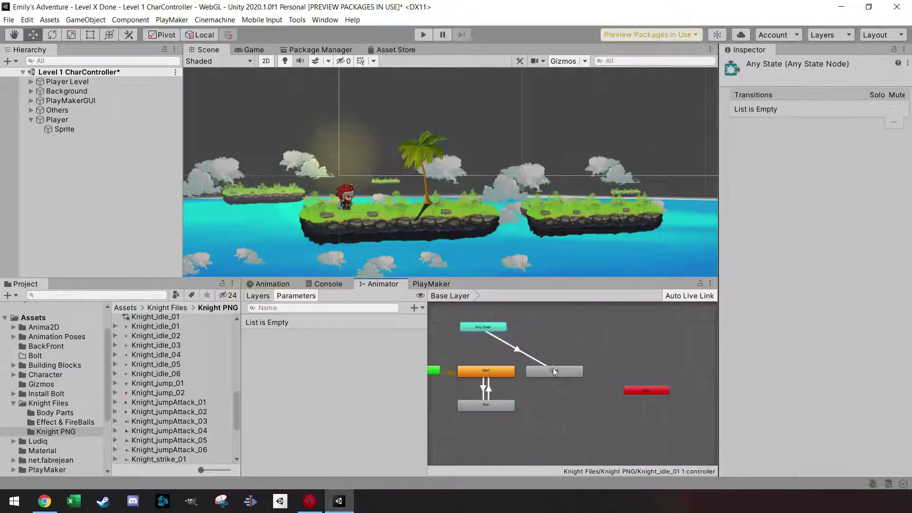
click(553, 371)
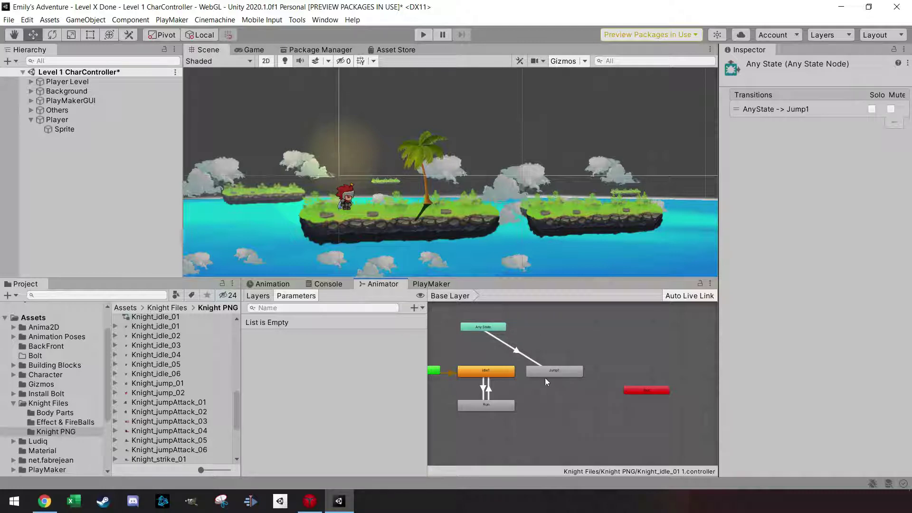
Create transitions from Jump1 to Run and from Jump1 to Idle1
right_click(545, 375)
click(565, 380)
click(506, 409)
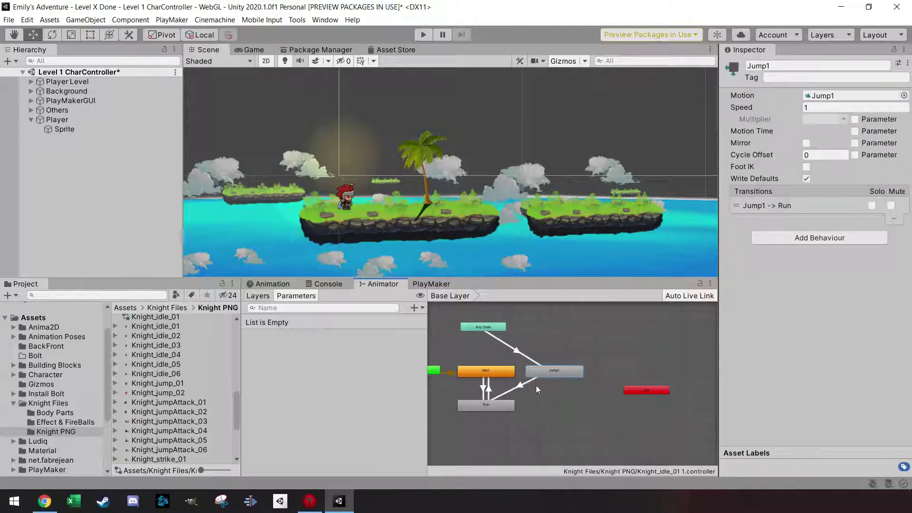
right_click(540, 370)
click(562, 377)
click(496, 373)
click(489, 374)
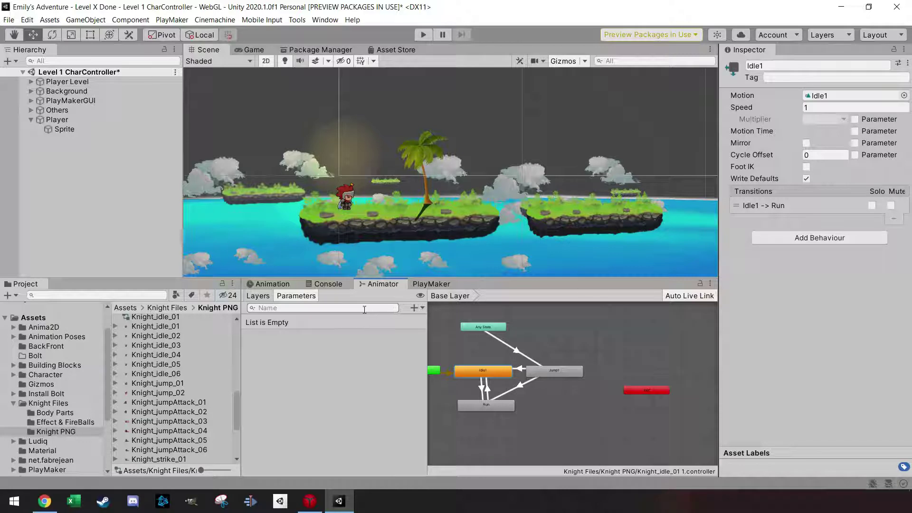
Add a float parameter named Speed and a bool parameter named Grounded to the animator controller
click(414, 309)
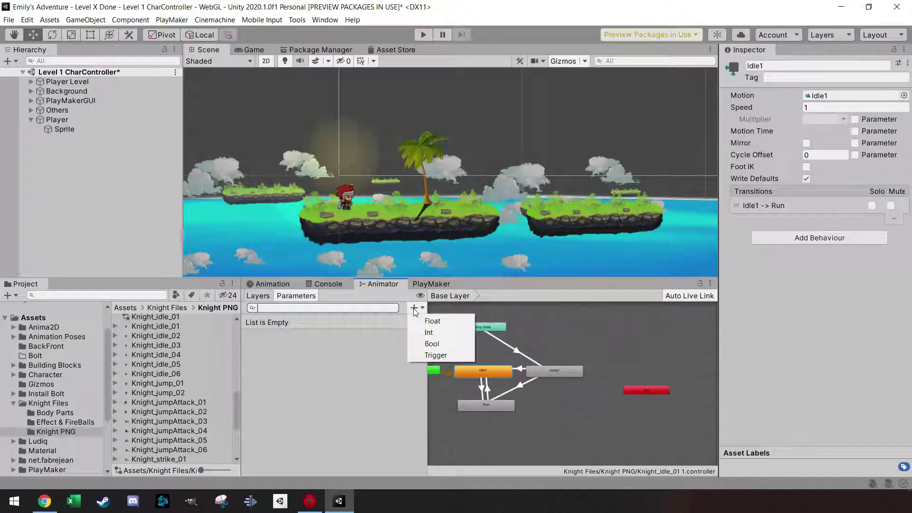
click(425, 321)
text(Speed)
key(Return)
click(414, 308)
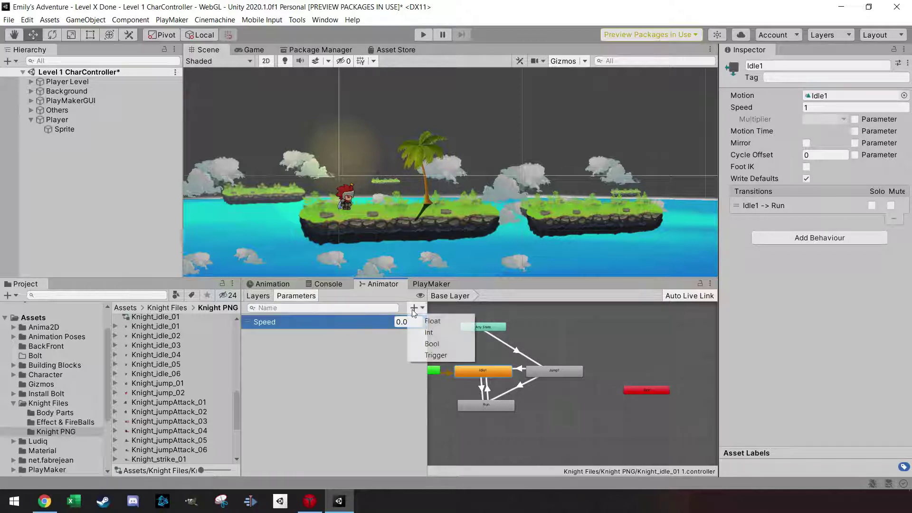
click(437, 344)
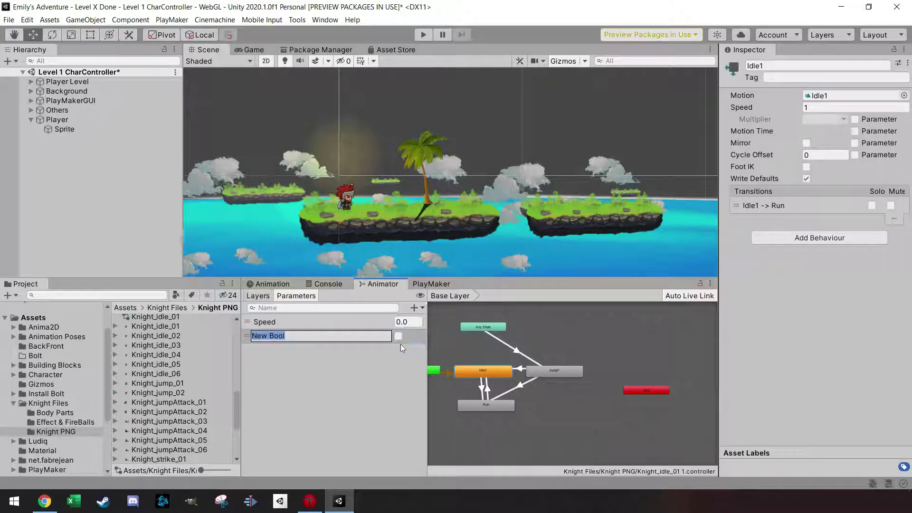
text(Grounded)
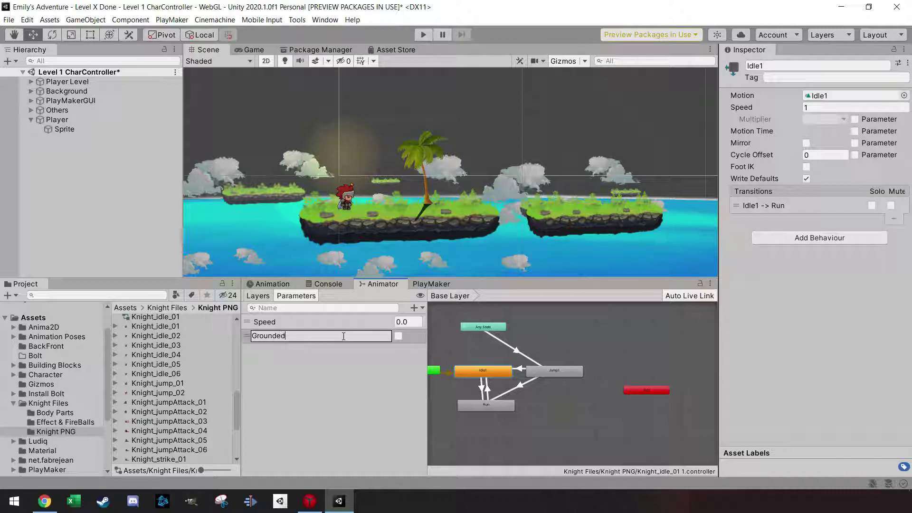
key(Return)
Add a trigger parameter named Jump to the animator controller
click(414, 308)
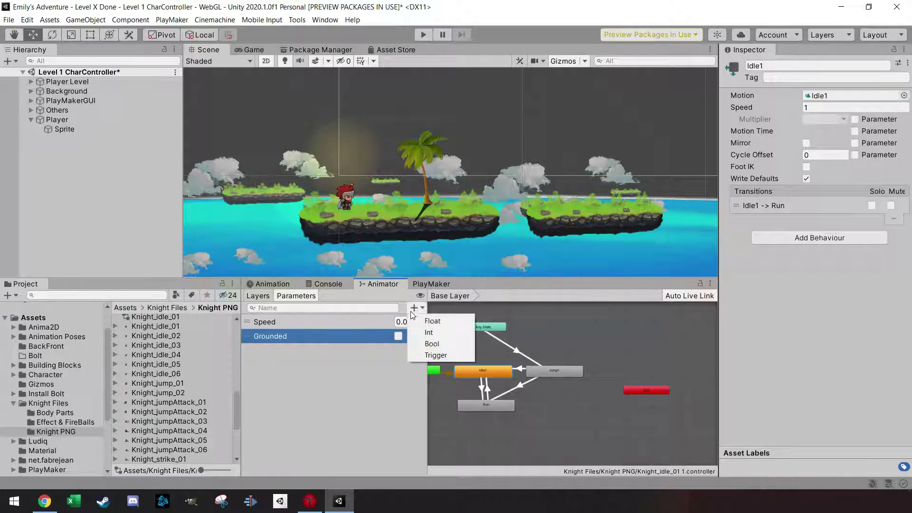
click(436, 356)
text(Jump)
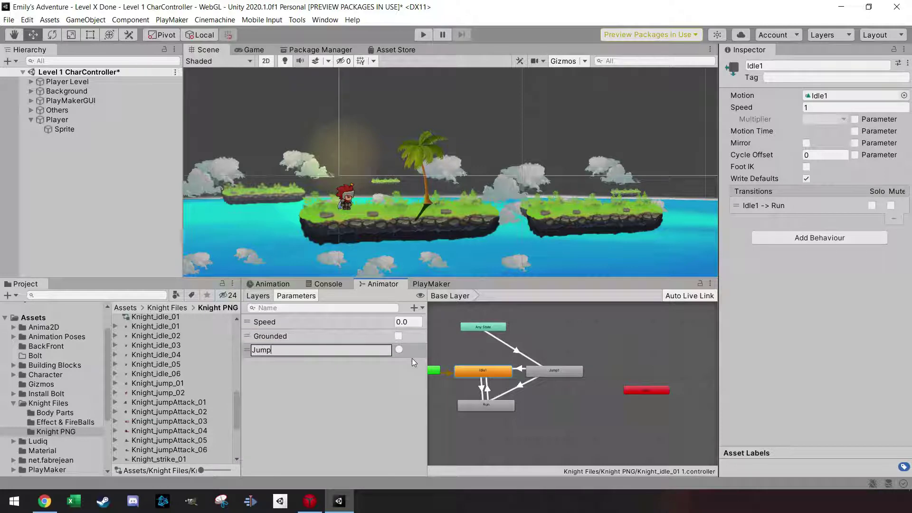
key(Return)
Add a Jump trigger condition to the transition from Any State to Jump1
drag(482, 406, 480, 406)
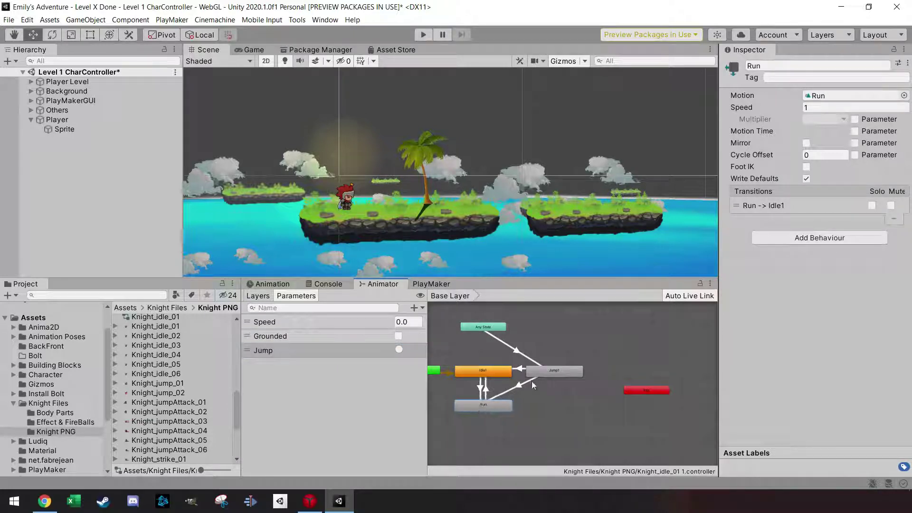
click(535, 362)
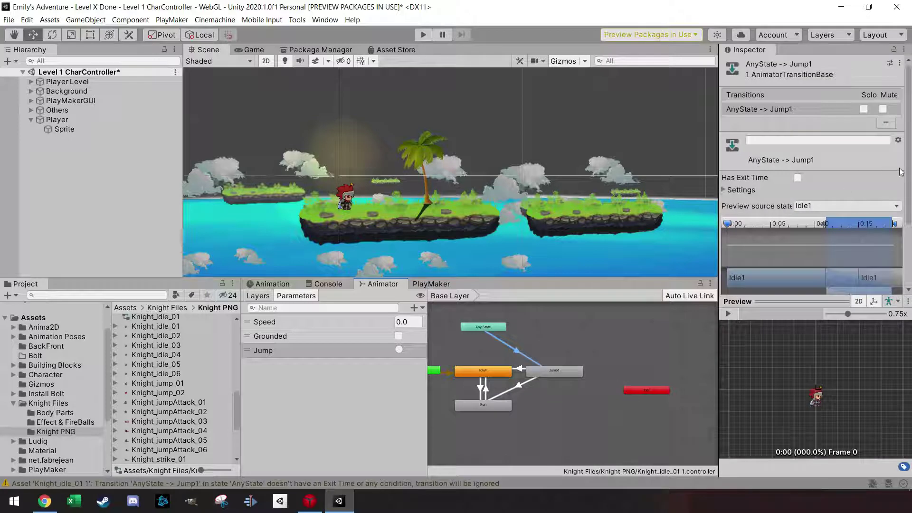
scroll(901, 254, down, 4)
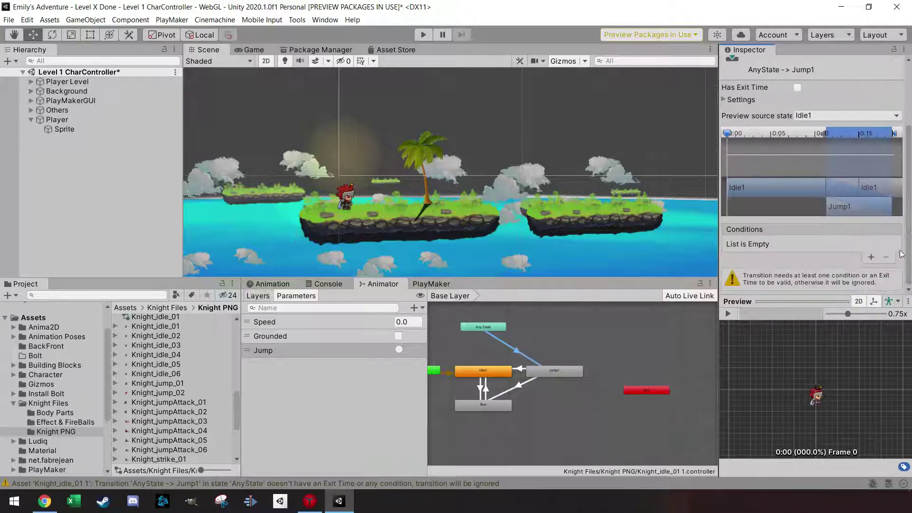
click(870, 257)
click(795, 266)
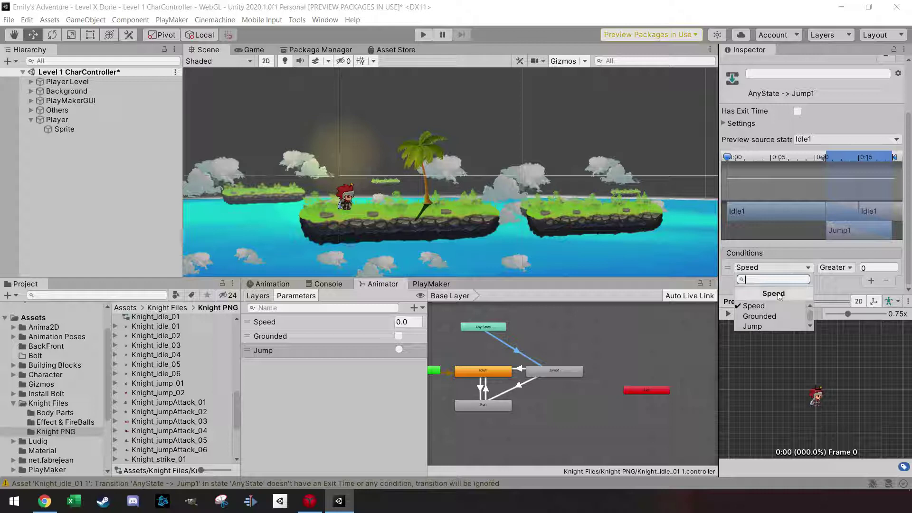
click(768, 326)
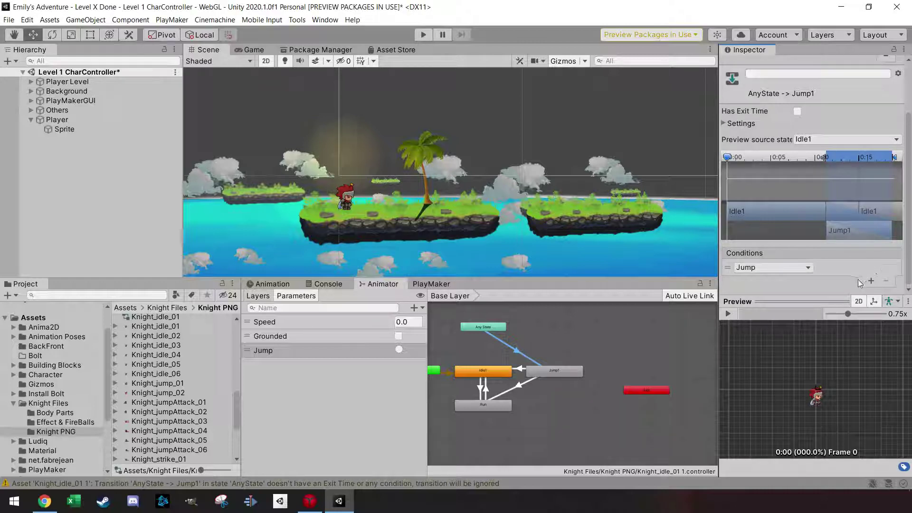
Give the Jump1 to Run transition the conditions Speed Greater than 0.1 and Grounded true
click(522, 383)
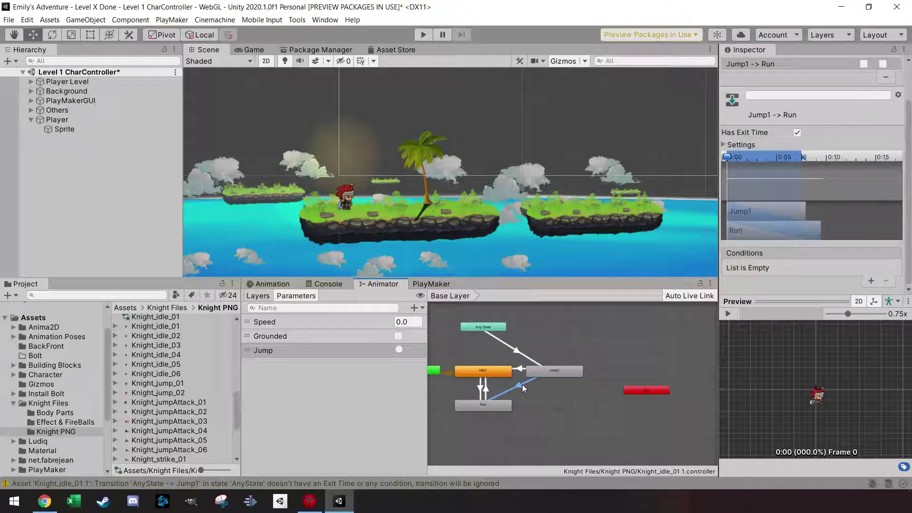
click(871, 281)
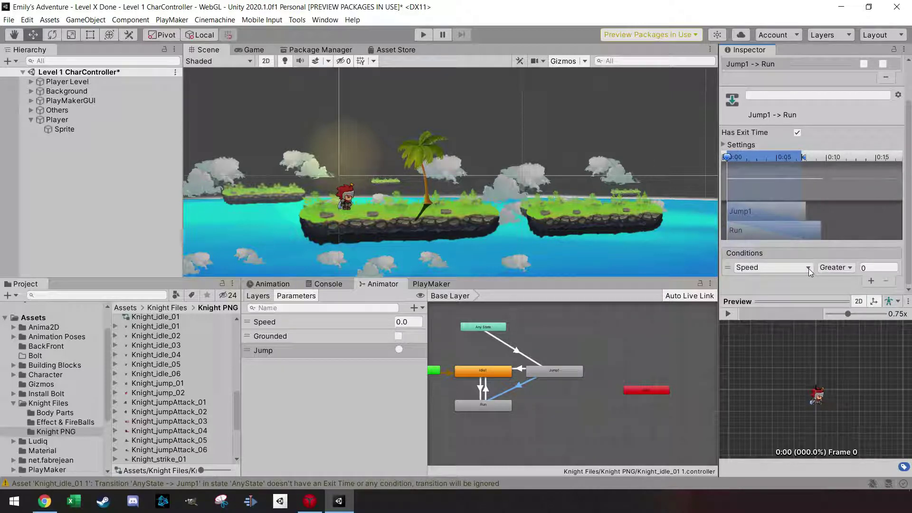
click(861, 267)
text(0.1)
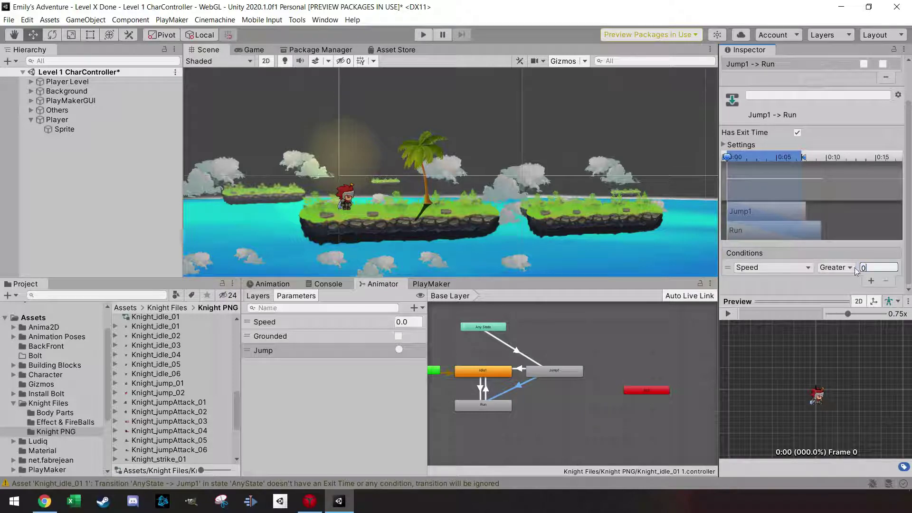
click(871, 281)
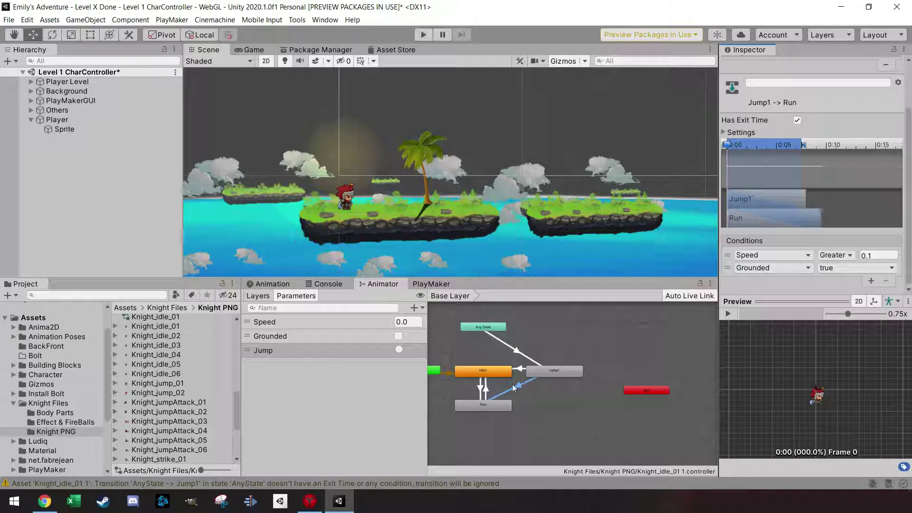
Give the Jump1 to Idle1 transition the conditions Speed Less than 0.1 and Grounded true
click(519, 372)
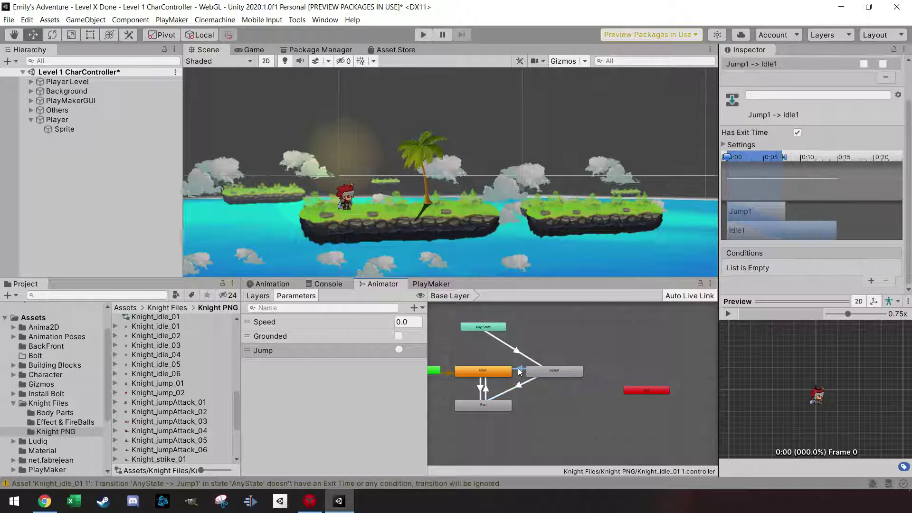
click(873, 281)
click(850, 268)
click(842, 290)
text(.1)
click(871, 281)
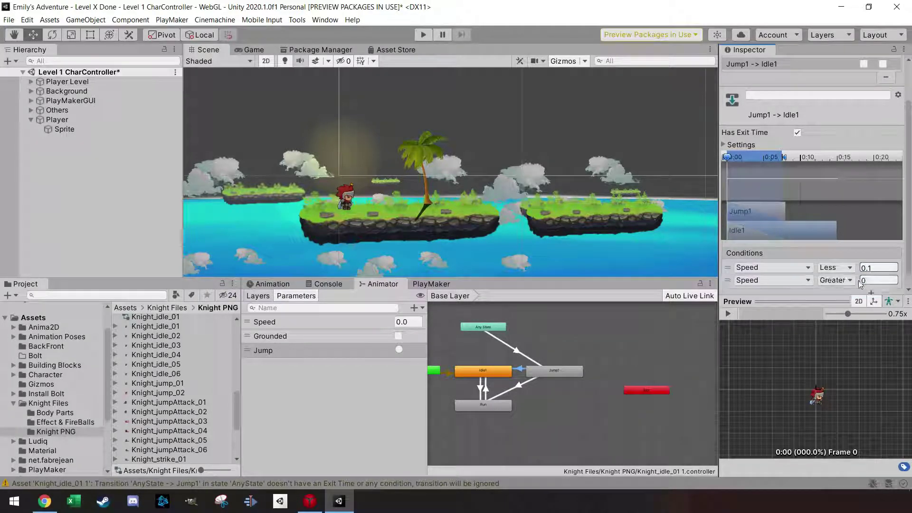
click(770, 281)
click(759, 328)
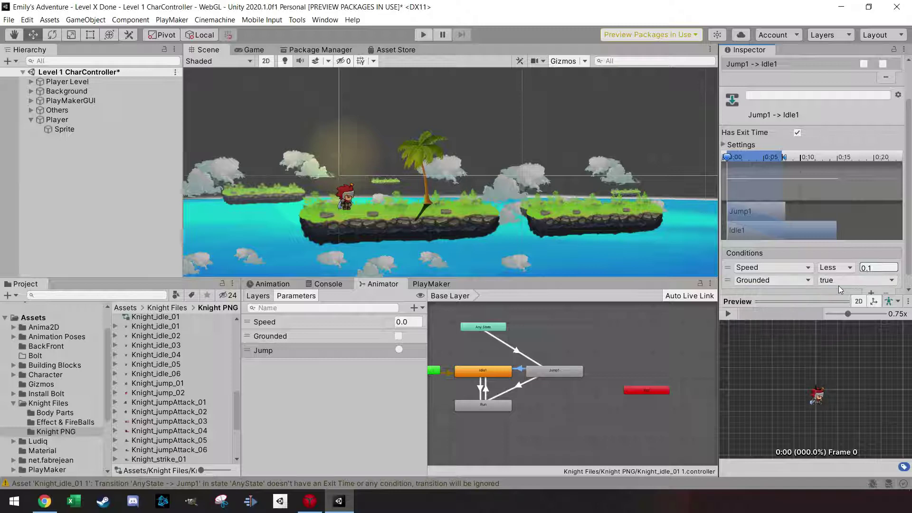
Turn off Has Exit Time on the Idle1 to Run transition and add the condition Speed Greater than 0.1
click(492, 371)
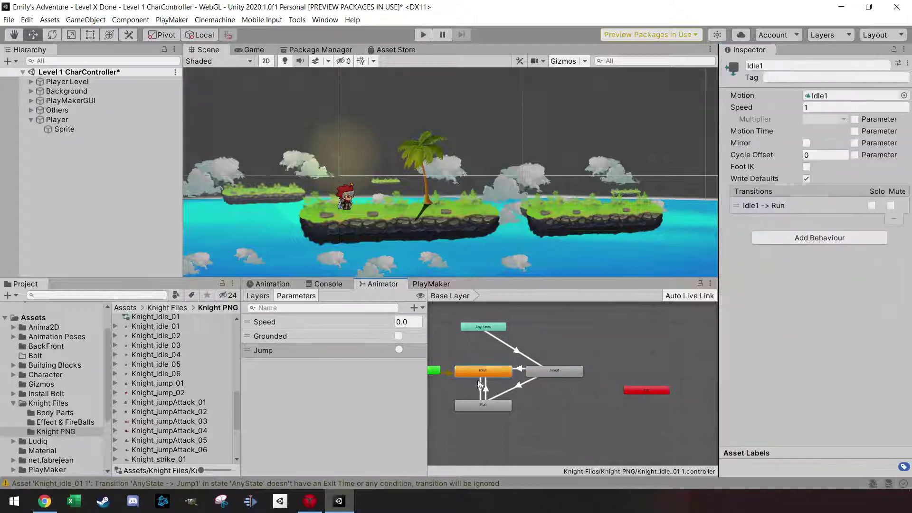
click(481, 387)
drag(908, 223, 908, 246)
click(797, 149)
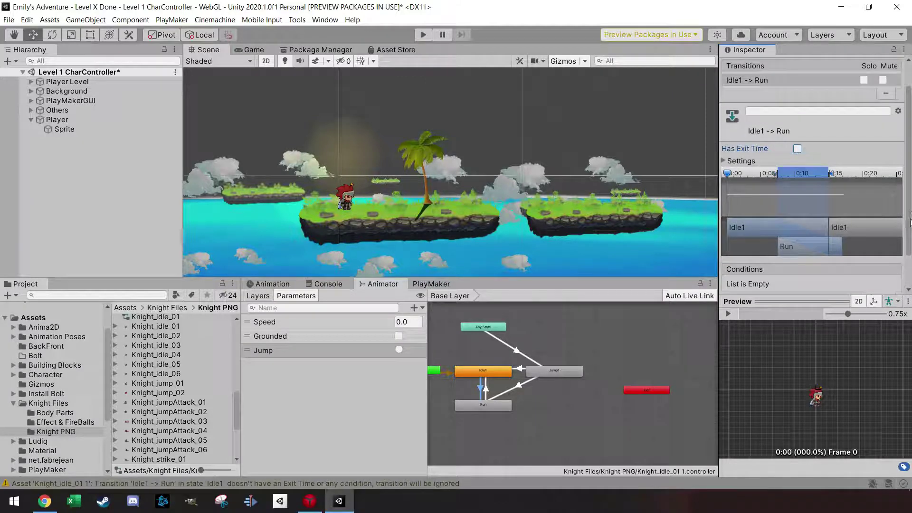
scroll(910, 222, down, 1)
click(871, 281)
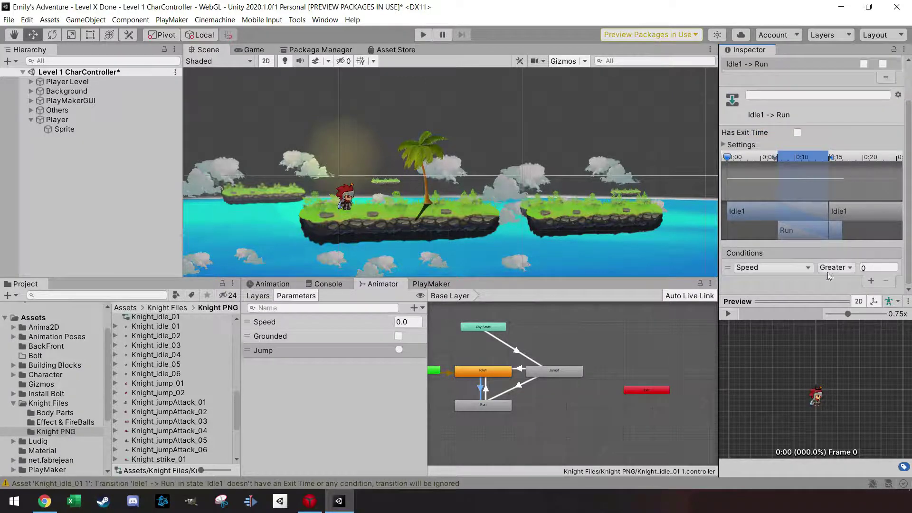
click(862, 268)
text(0.1)
Add the condition Speed Less than 0.1 to the transition from Run to Idle1
click(485, 392)
click(870, 280)
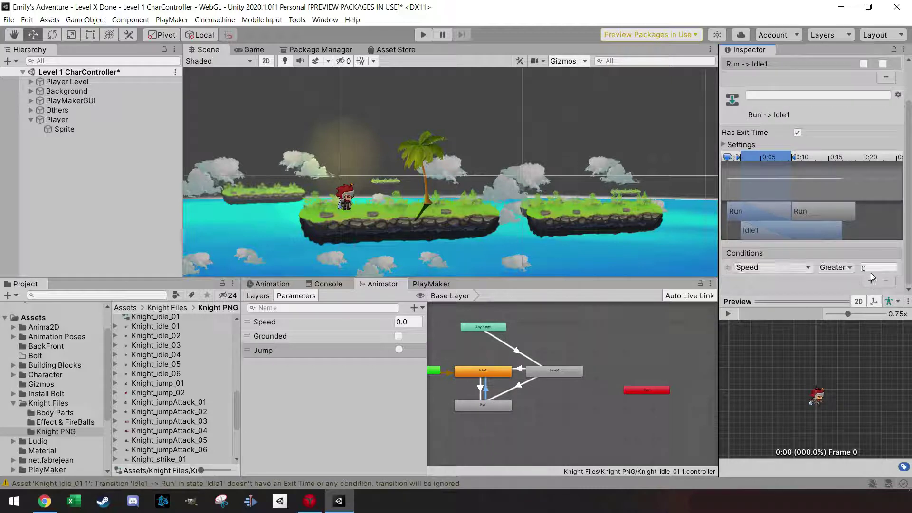
click(867, 268)
click(849, 267)
click(840, 286)
text(0.1)
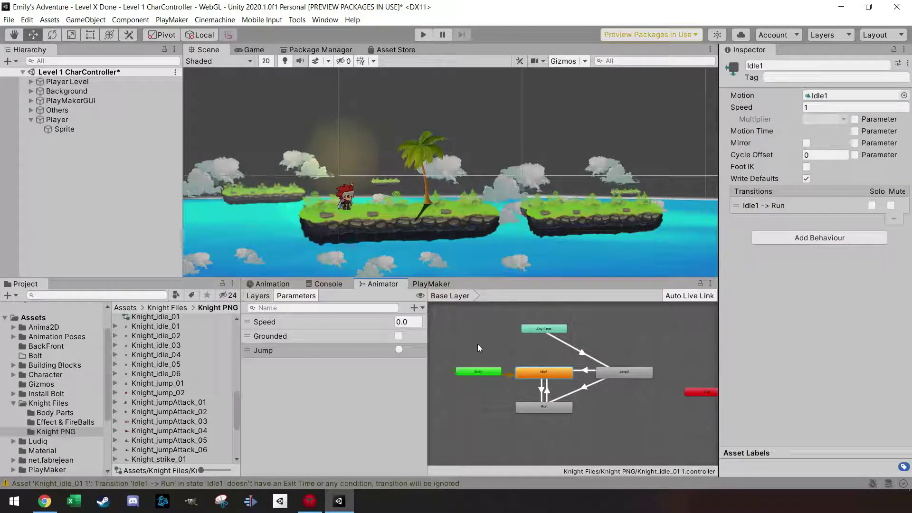
Add a Capsule Collider 2D component to the Player object
click(59, 120)
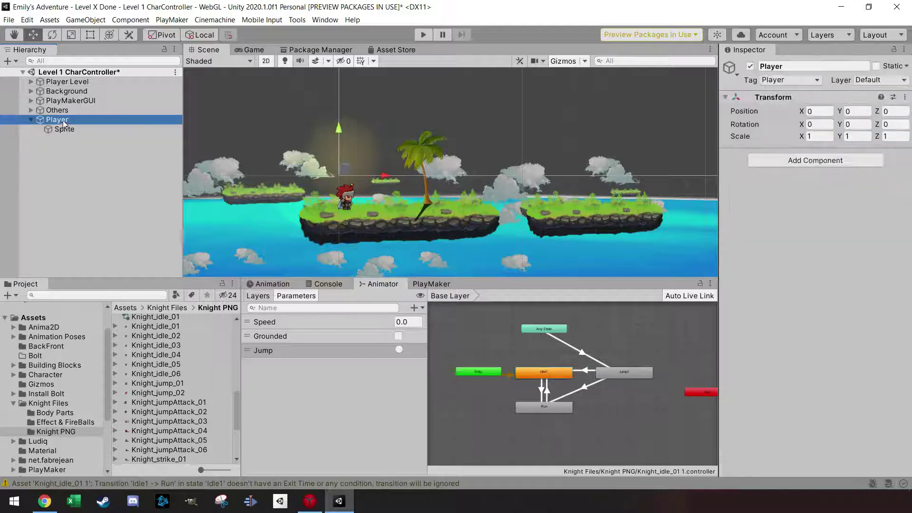
click(807, 160)
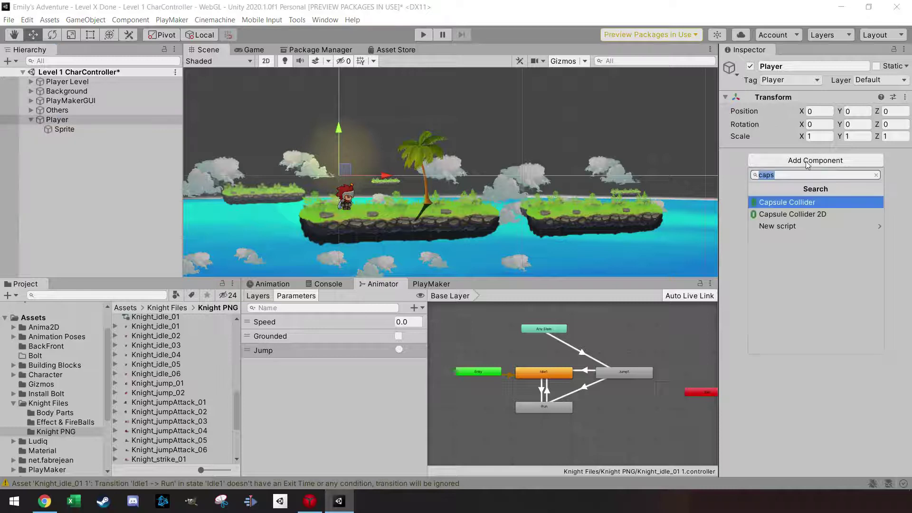
click(806, 214)
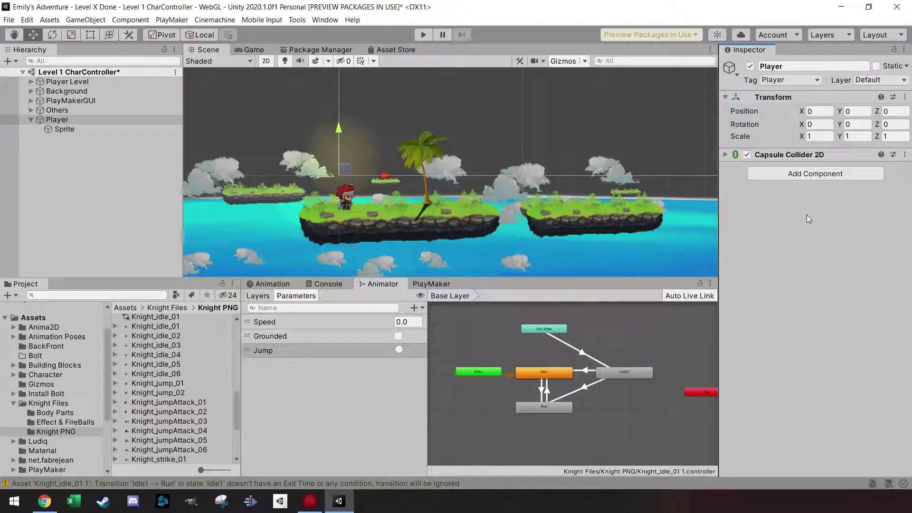
Reshape the Player's capsule collider around the knight, about 0.68 by 1.39 in size, offset about 0.45, -1.2
click(725, 154)
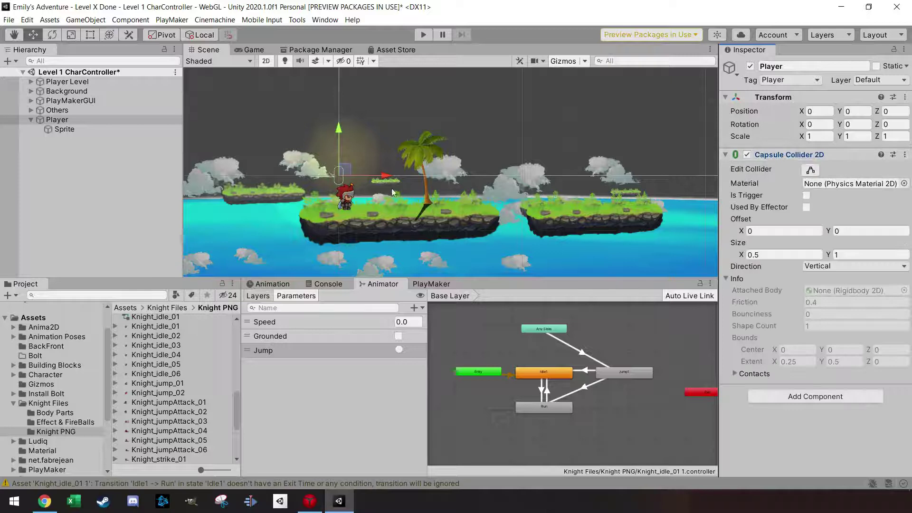
click(810, 170)
scroll(347, 220, up, 2)
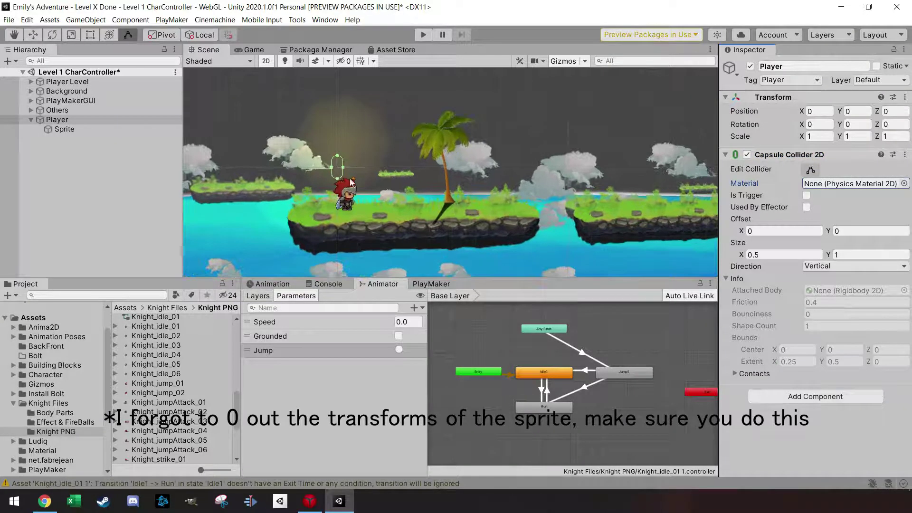
drag(337, 179, 341, 215)
mouse_move(343, 184)
mouse_down()
mouse_move(354, 184)
mouse_move(331, 185)
mouse_move(341, 188)
mouse_up()
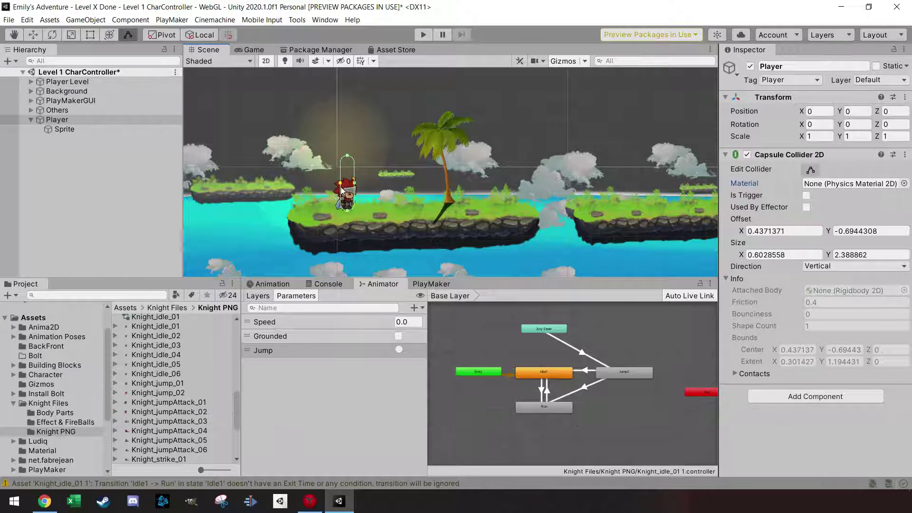
drag(347, 156, 339, 202)
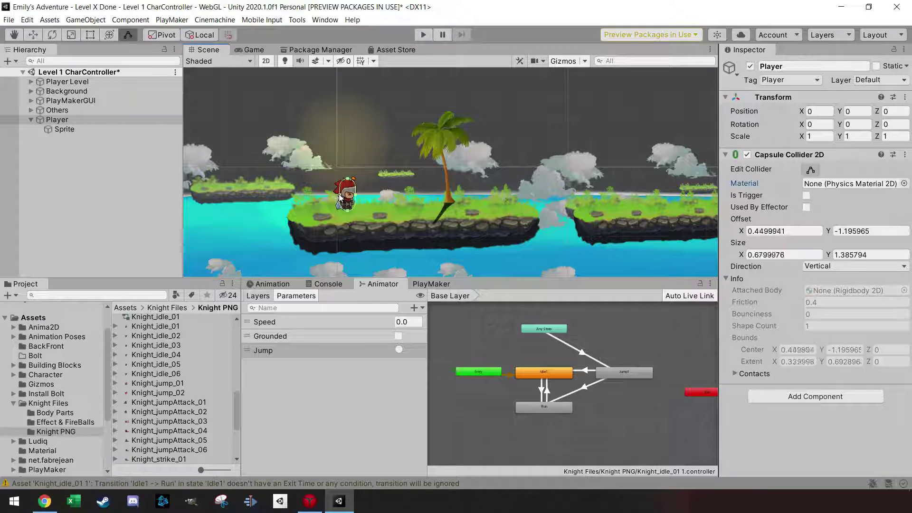
Add a Rigidbody 2D component to the Player and freeze its Z rotation
click(809, 396)
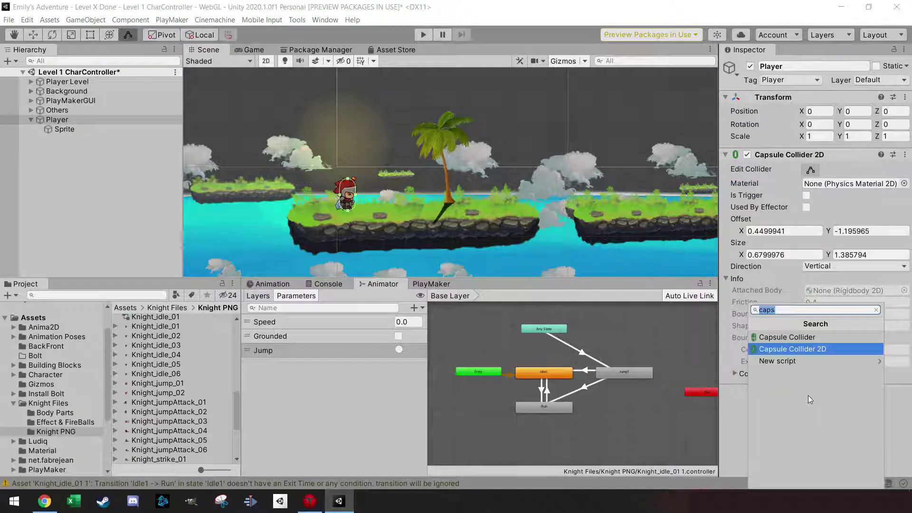
text(rigid)
key(Return)
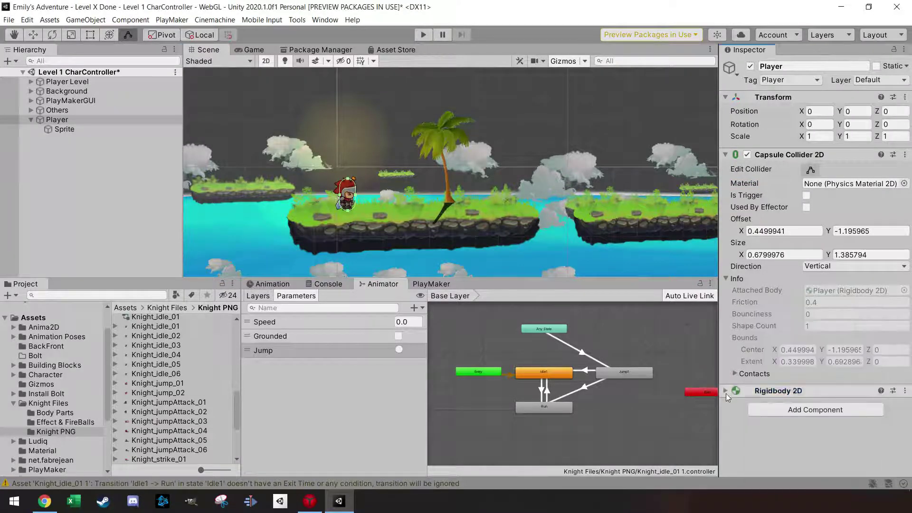
scroll(739, 394, down, 5)
click(807, 428)
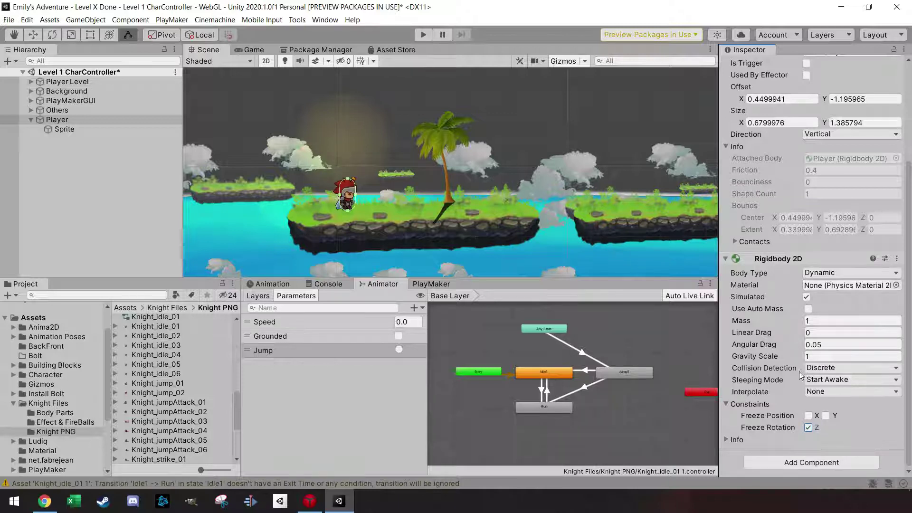
Set the Player's Rigidbody 2D collision detection to Continuous and collapse both physics components
click(837, 368)
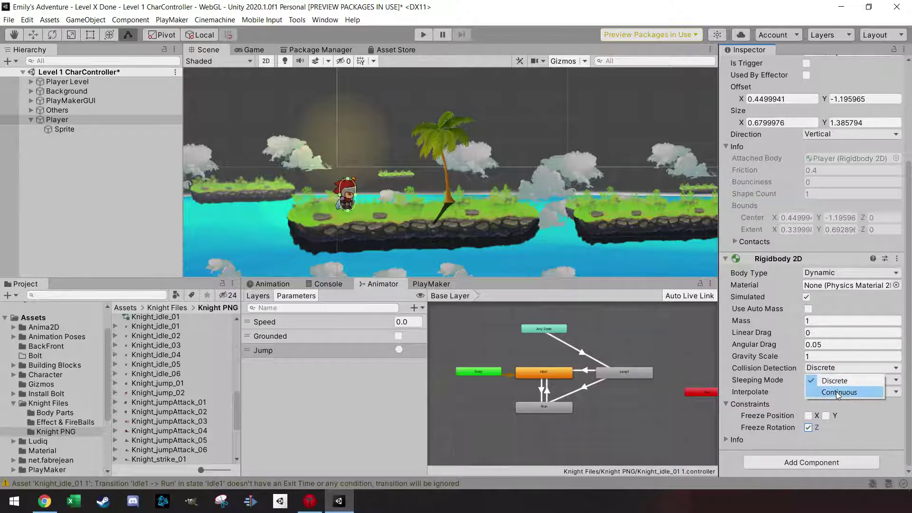
click(839, 392)
click(819, 370)
click(830, 381)
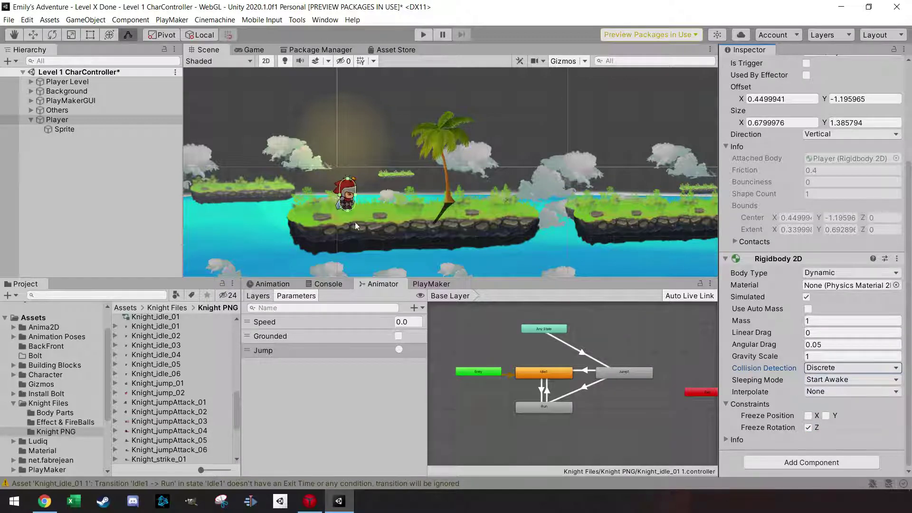
click(833, 368)
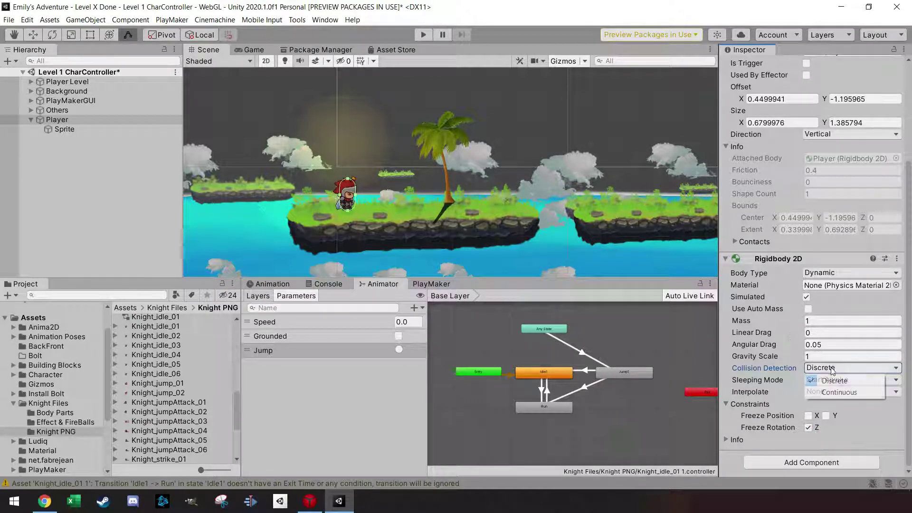
click(836, 394)
click(725, 260)
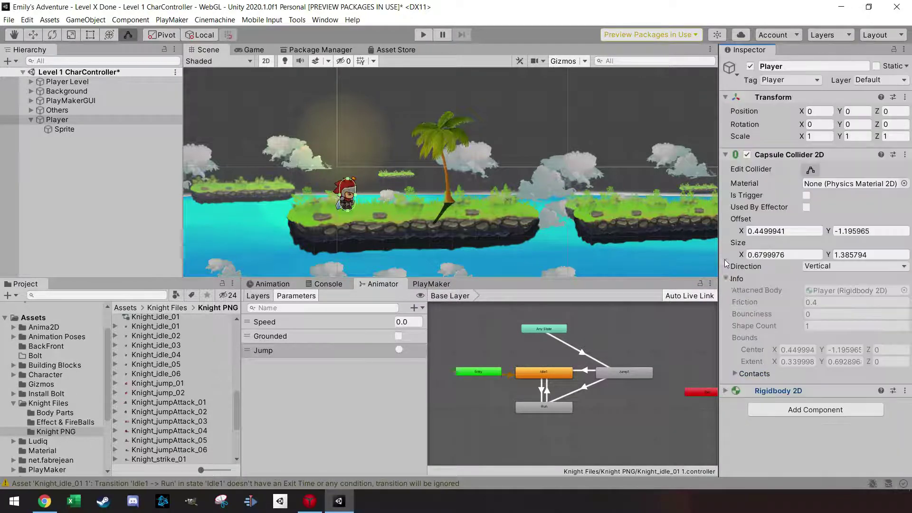
click(726, 154)
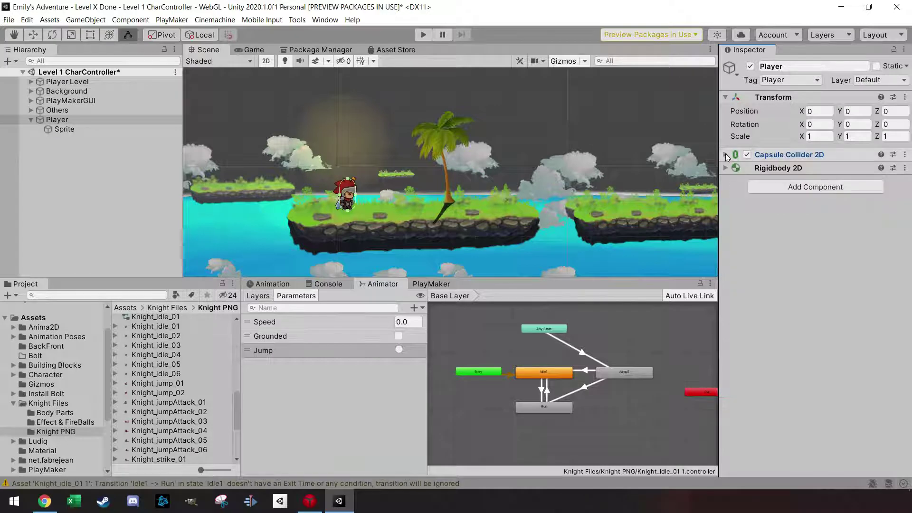
click(59, 120)
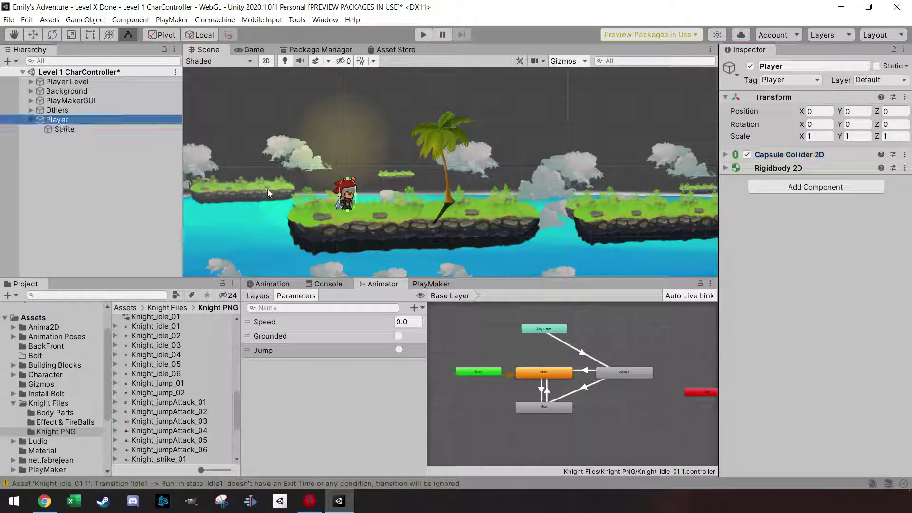
Add a PlayMaker FSM to the Player object and name it Move
click(422, 284)
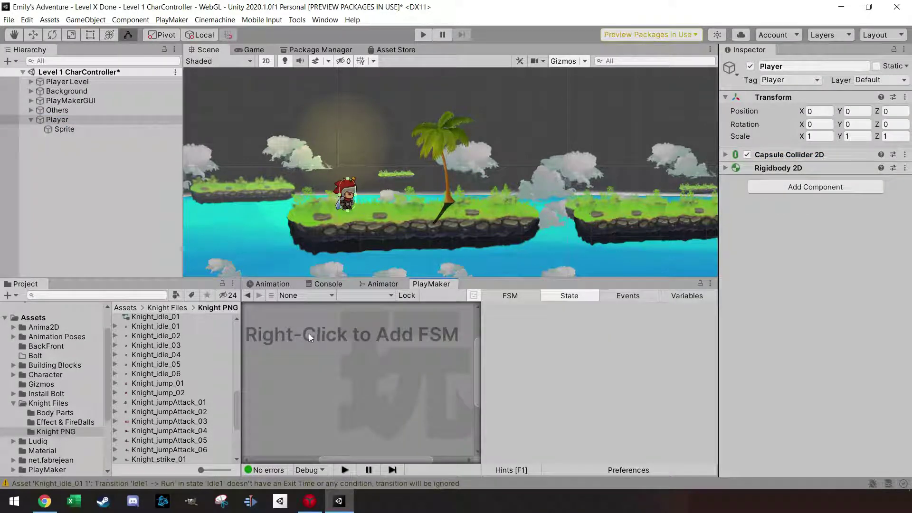
right_click(309, 334)
click(333, 342)
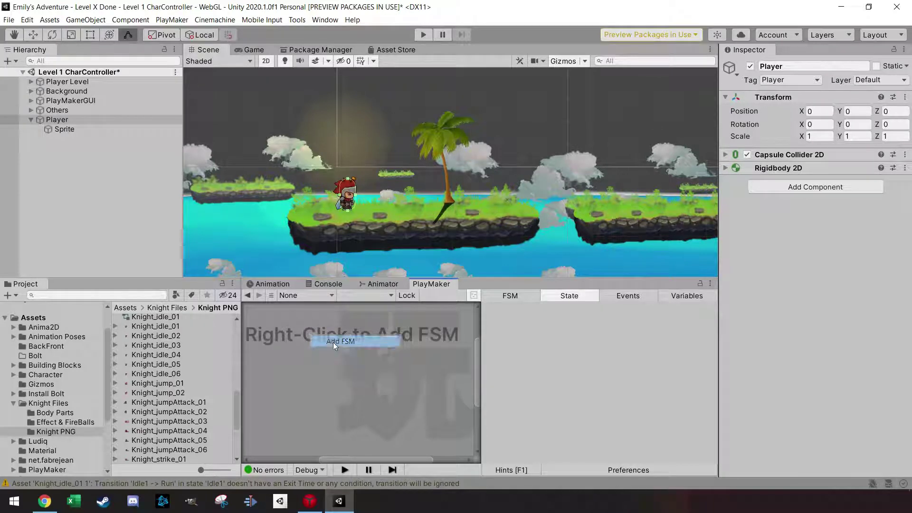
click(523, 295)
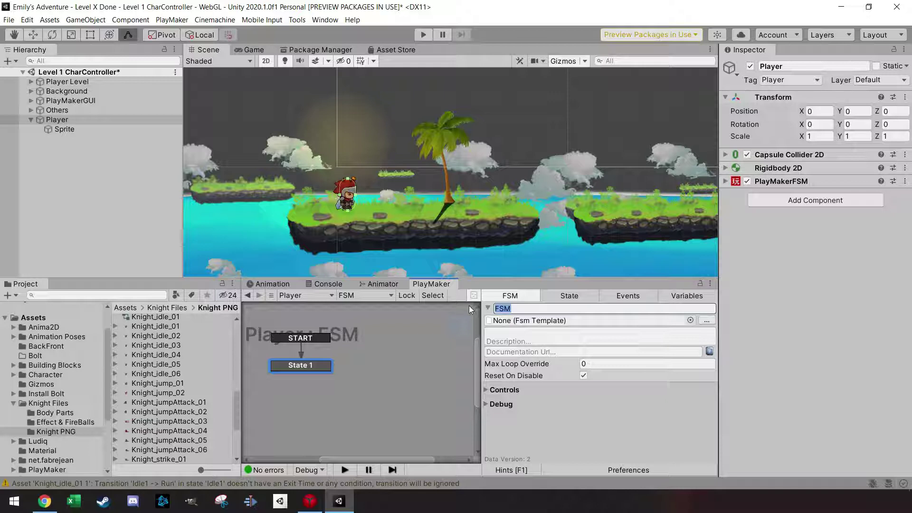
text(Move)
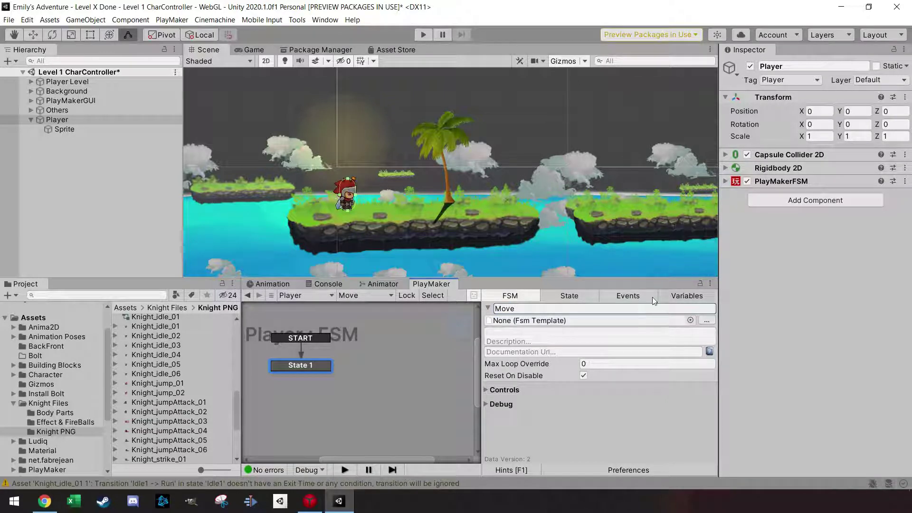
Add a Get Axis action to State 1 of the Move FSM
click(561, 298)
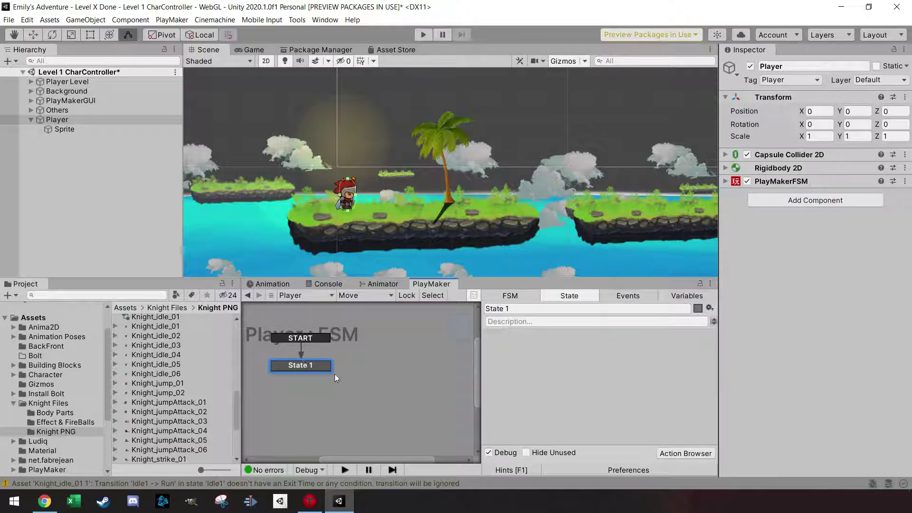
middle_drag(376, 360, 388, 369)
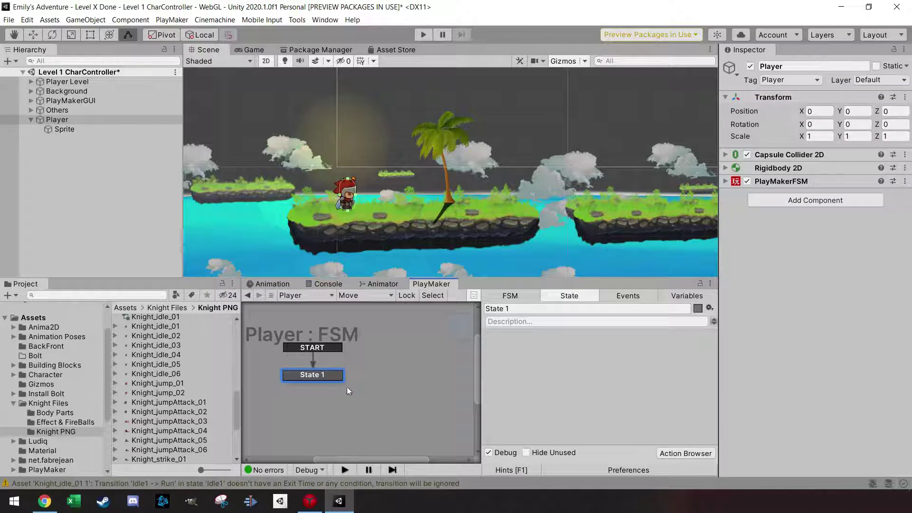
click(685, 453)
text(get)
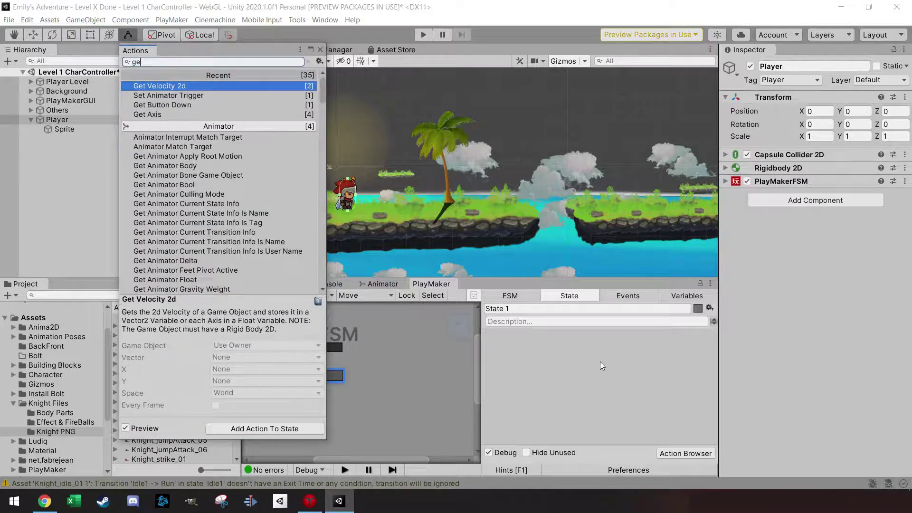
key(Down)
key(Down)
key(Return)
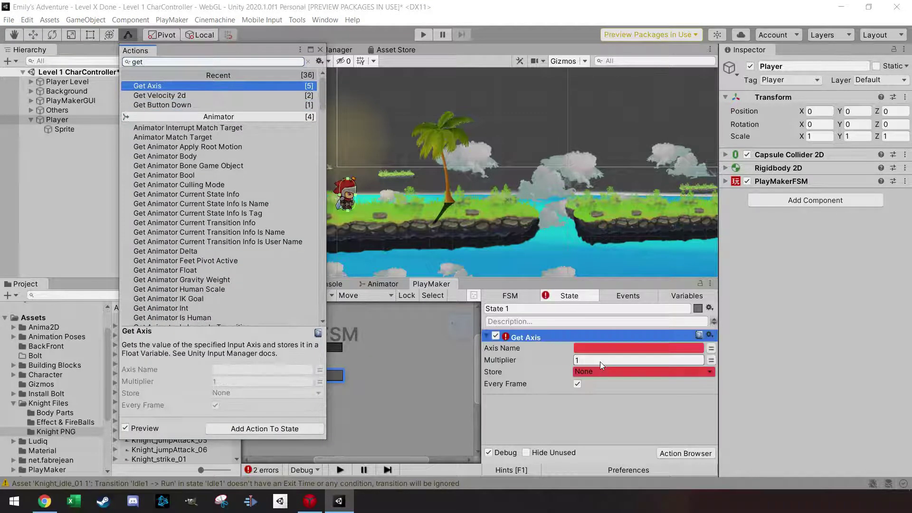
click(319, 49)
Set the Get Axis action's axis name to Horizontal
click(710, 348)
click(710, 348)
click(664, 349)
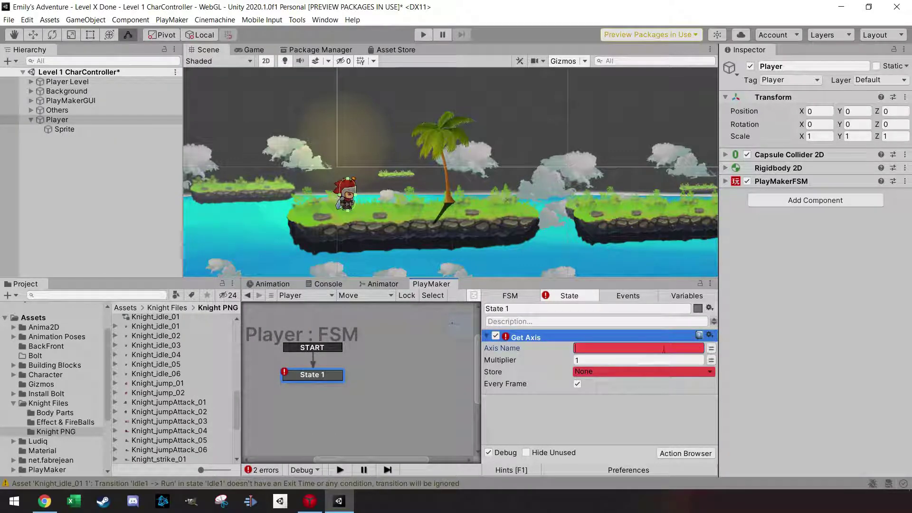
text(Horizontal)
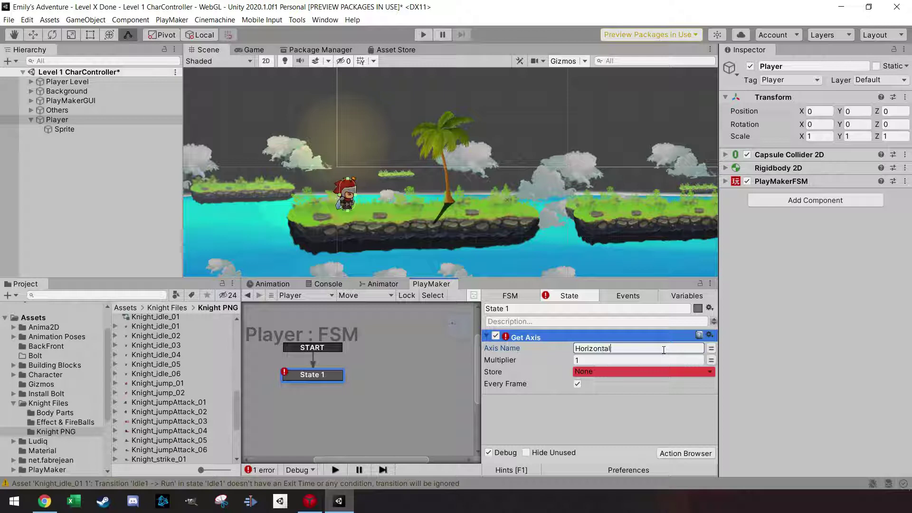
Examine the Horizontal and Jump axis definitions in the project's Input Manager settings
click(27, 20)
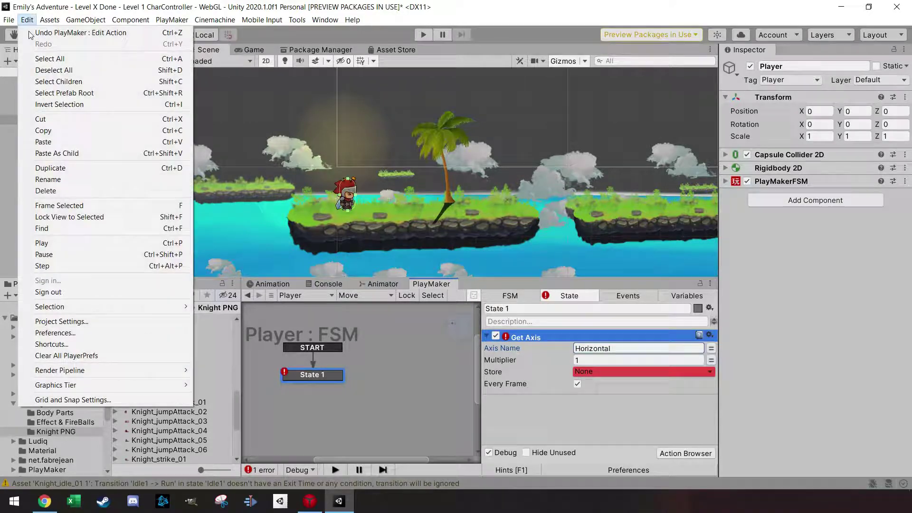
click(62, 321)
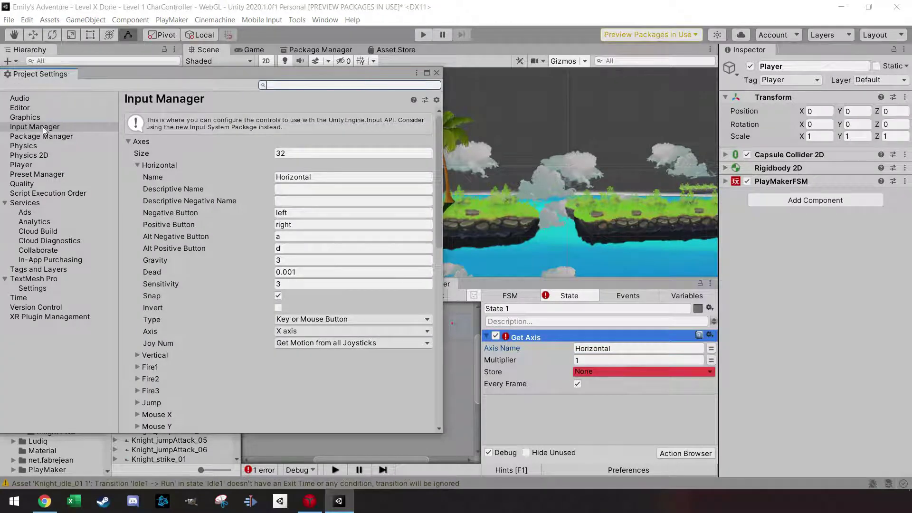
click(138, 166)
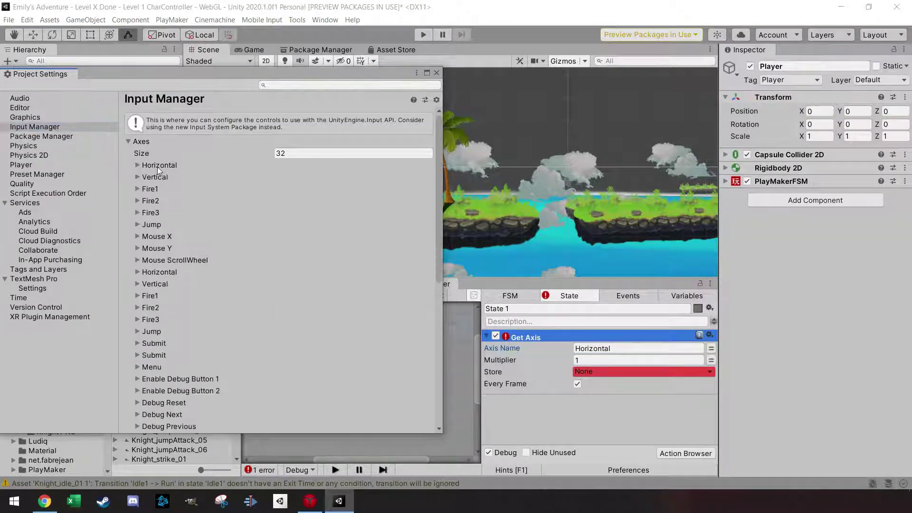
scroll(159, 417, down, 5)
scroll(159, 417, up, 5)
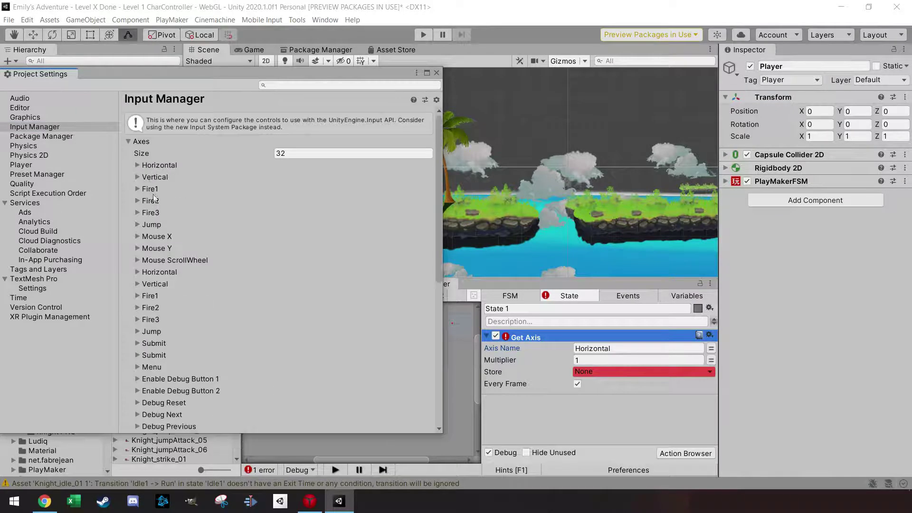
click(151, 224)
click(156, 166)
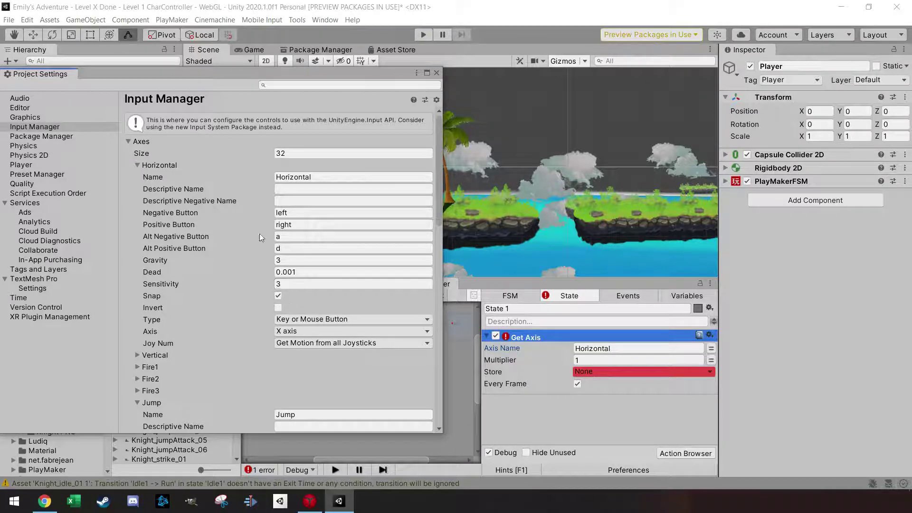
click(137, 165)
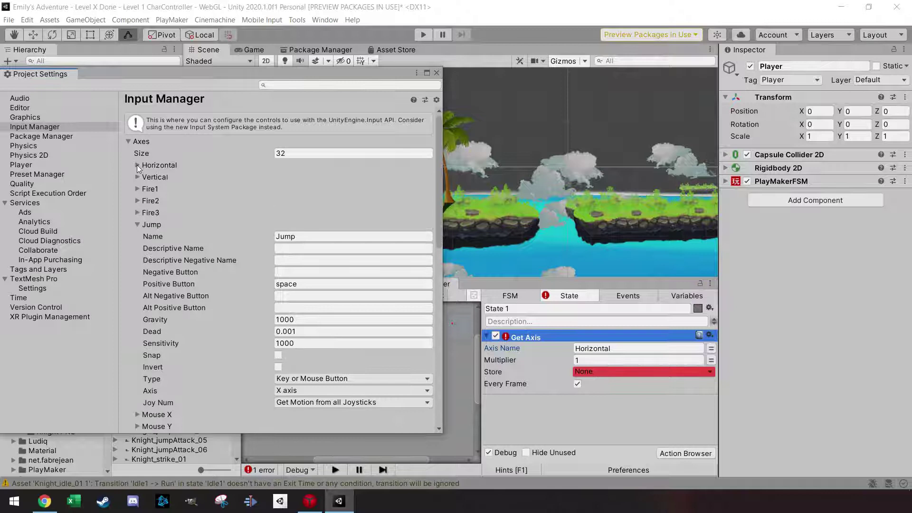
click(136, 225)
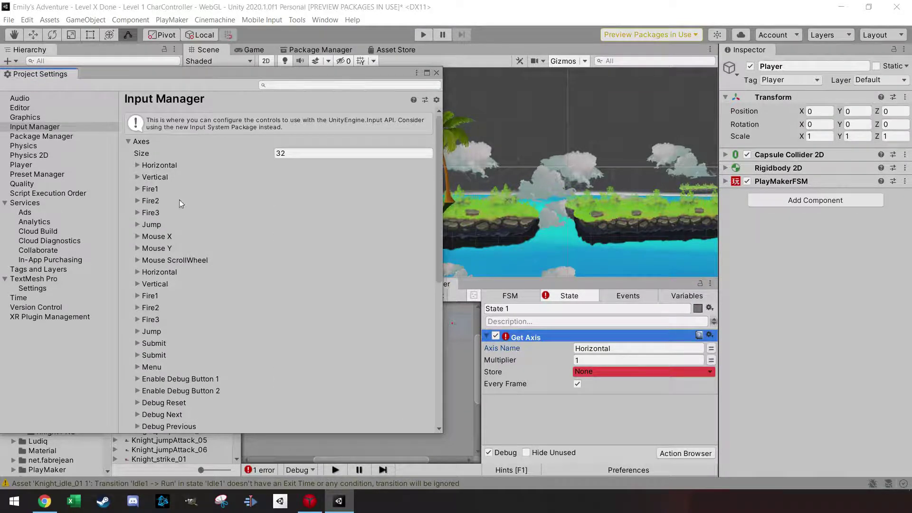
click(436, 72)
Set the Get Axis multiplier to 3.5 and store the result in a new variable named HorizontalSpeed
key(Tab)
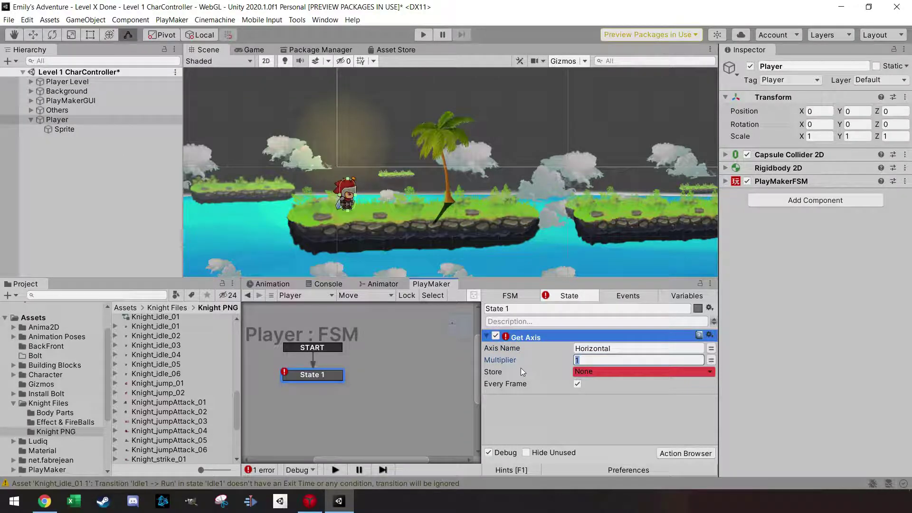
text(3.5)
click(705, 373)
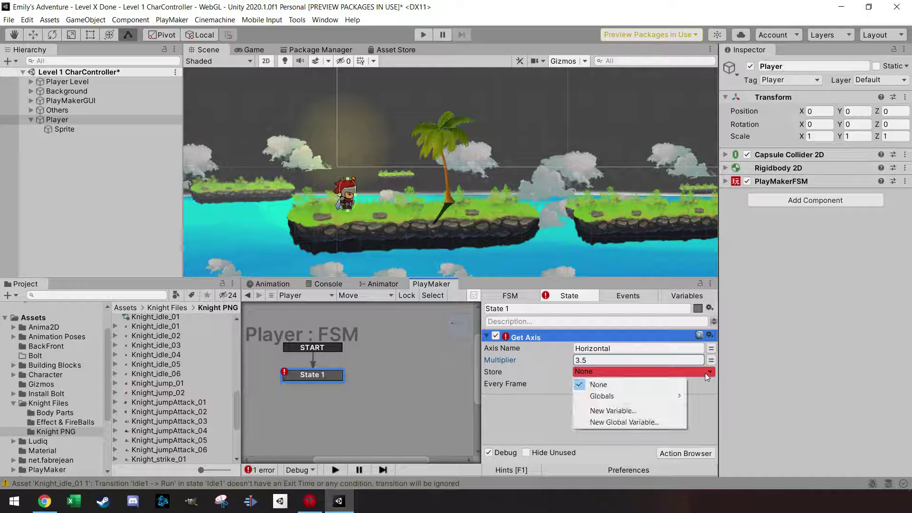
click(630, 412)
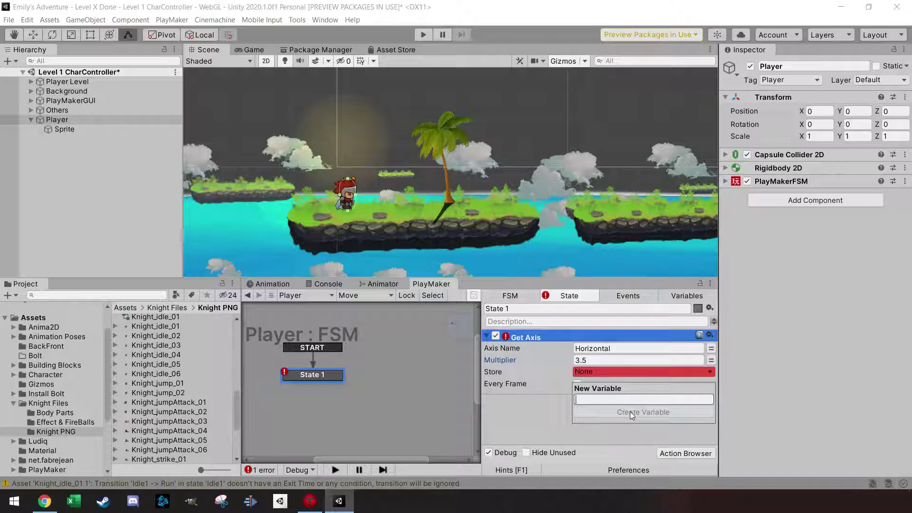
text(HorizontalSpeed)
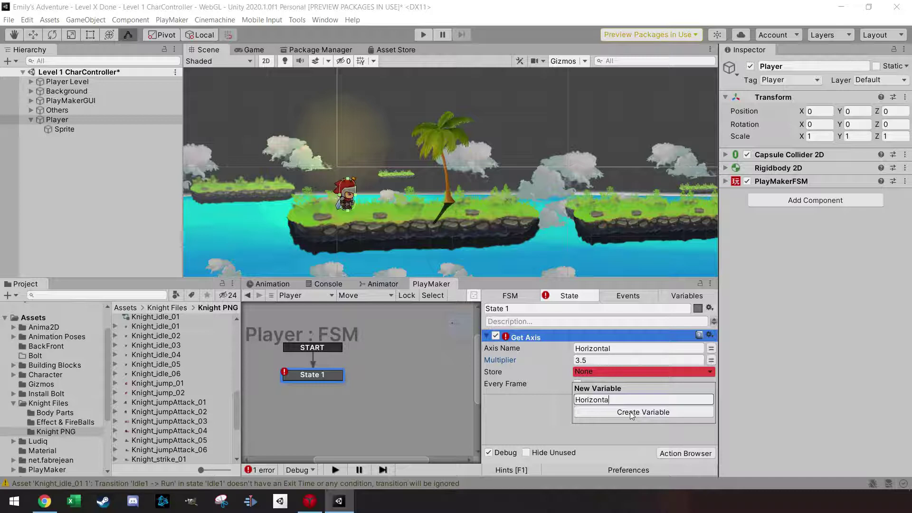
click(630, 413)
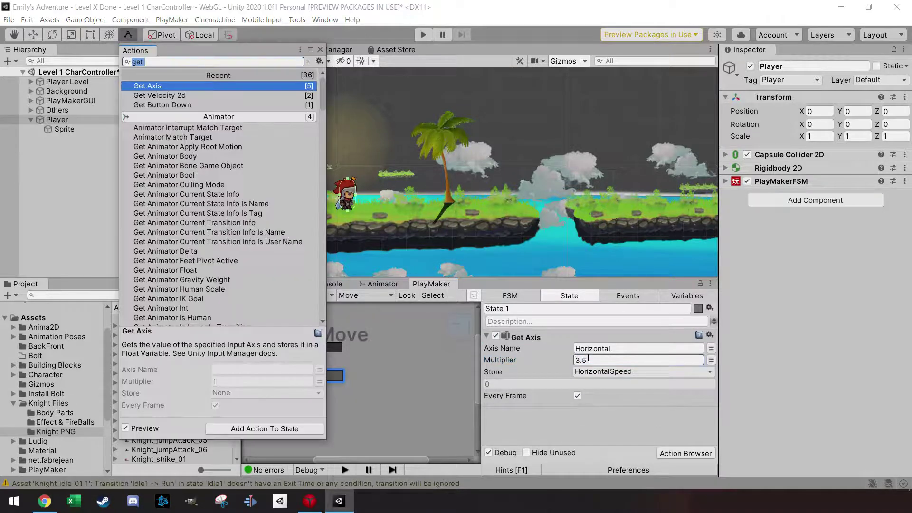
Add a Set Velocity 2d action to State 1 of the Move FSM
text(set)
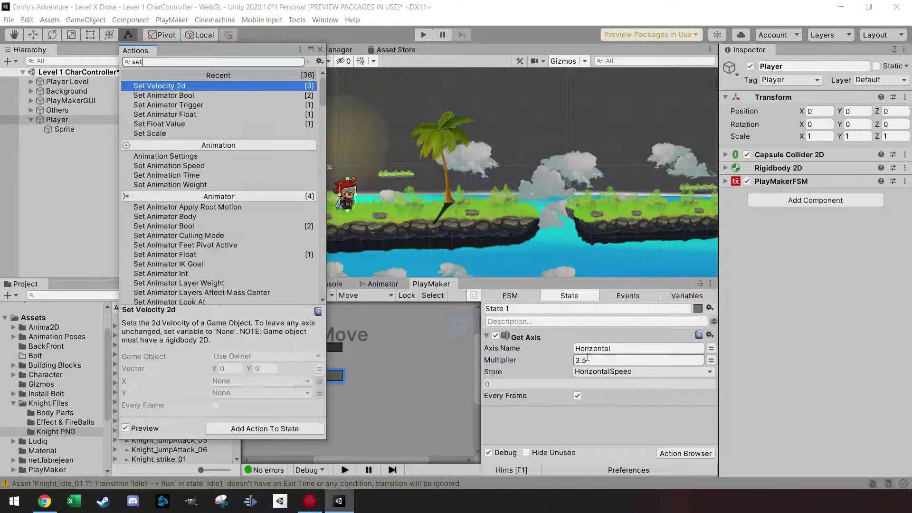
key(Return)
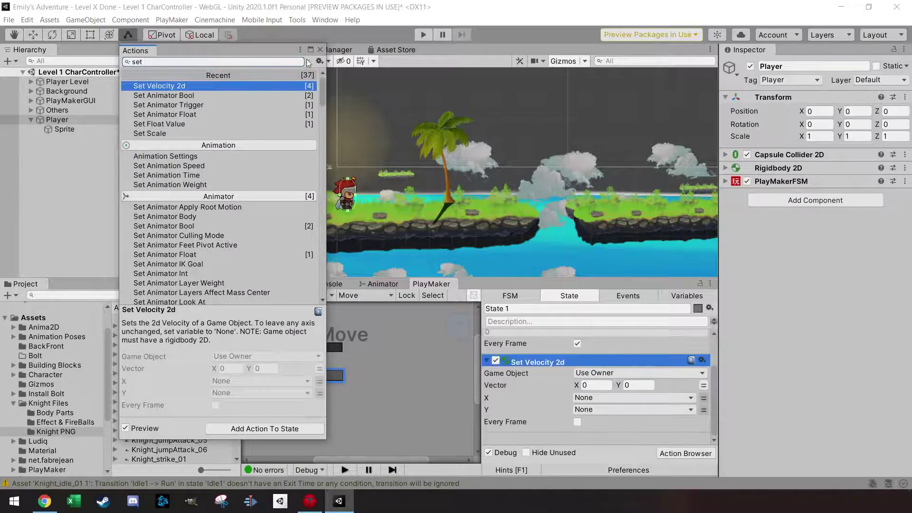
click(319, 50)
Drive the Set Velocity 2d action's X value with HorizontalSpeed and make it run every frame
click(610, 398)
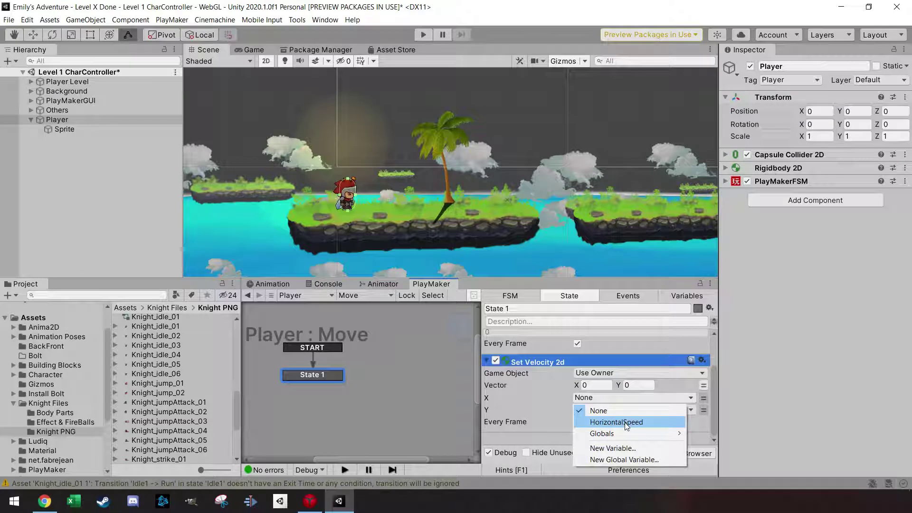
click(617, 422)
drag(713, 401, 716, 365)
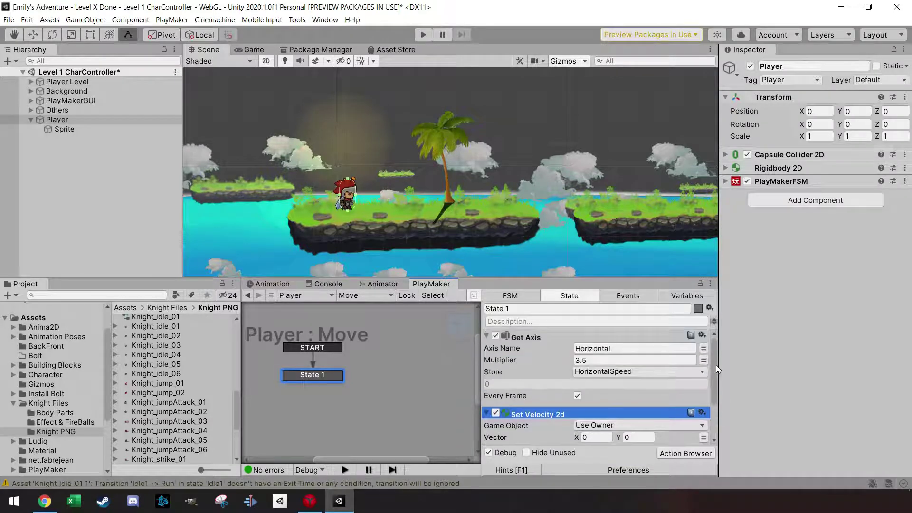
drag(716, 365, 716, 410)
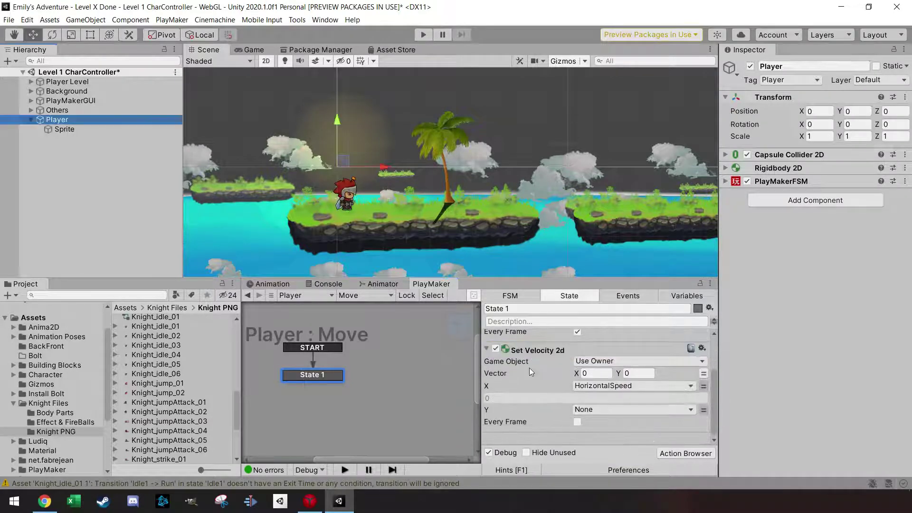
click(577, 422)
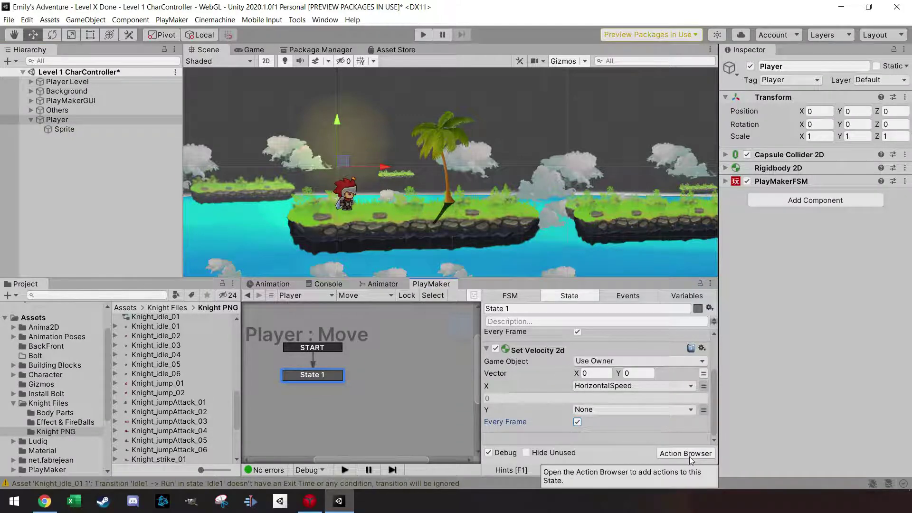
Add a Set Float Value action to State 1 of the Move FSM
click(687, 455)
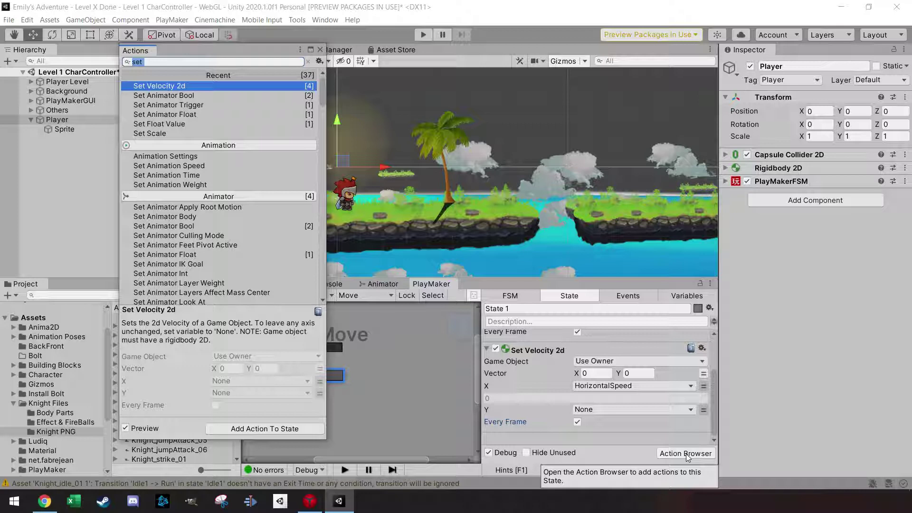
text(set float)
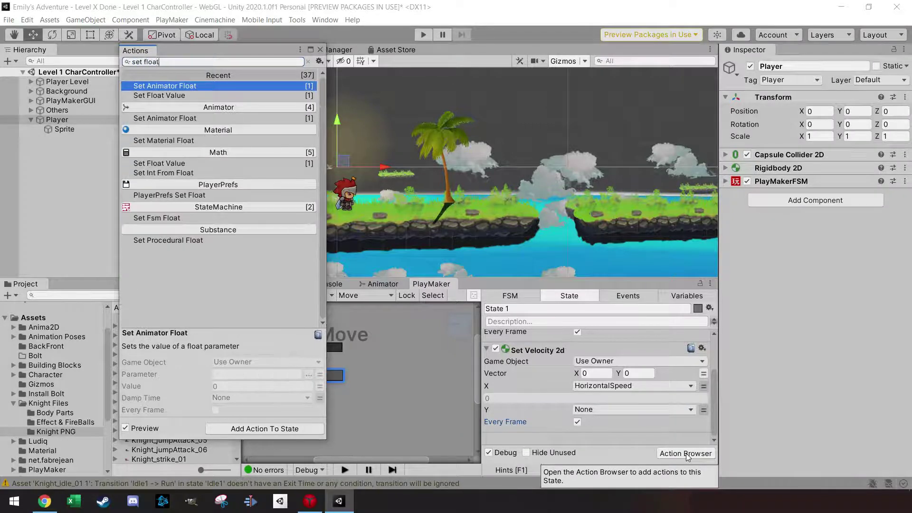
key(Down)
key(Return)
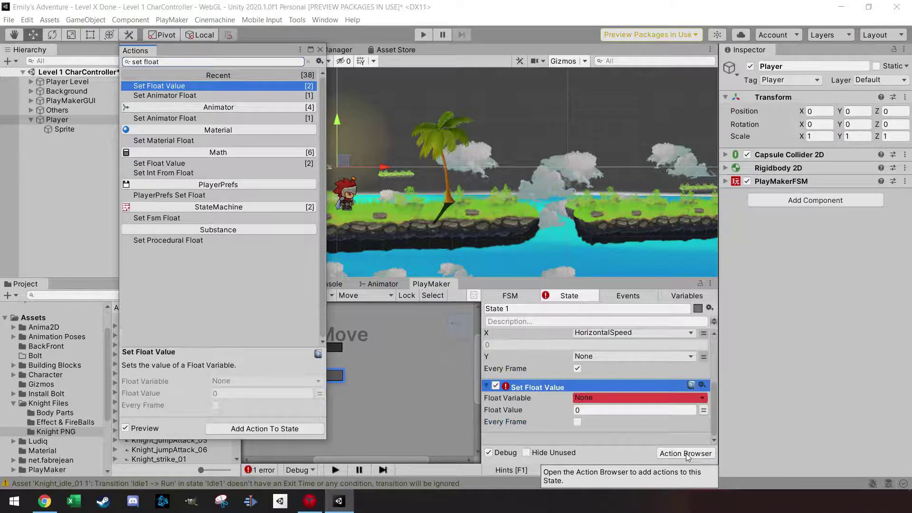
click(321, 49)
Assign HorizontalSpeed as both the float variable and the float value of the Set Float Value action
click(618, 397)
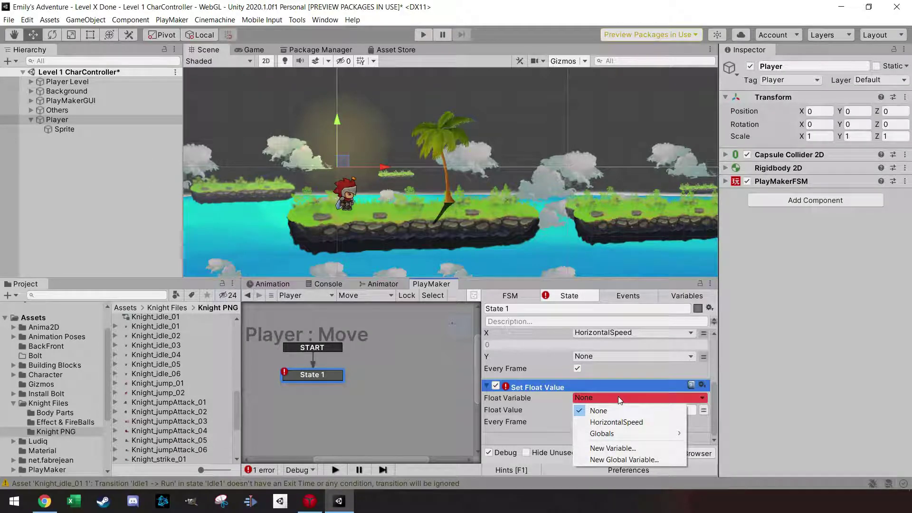
click(622, 422)
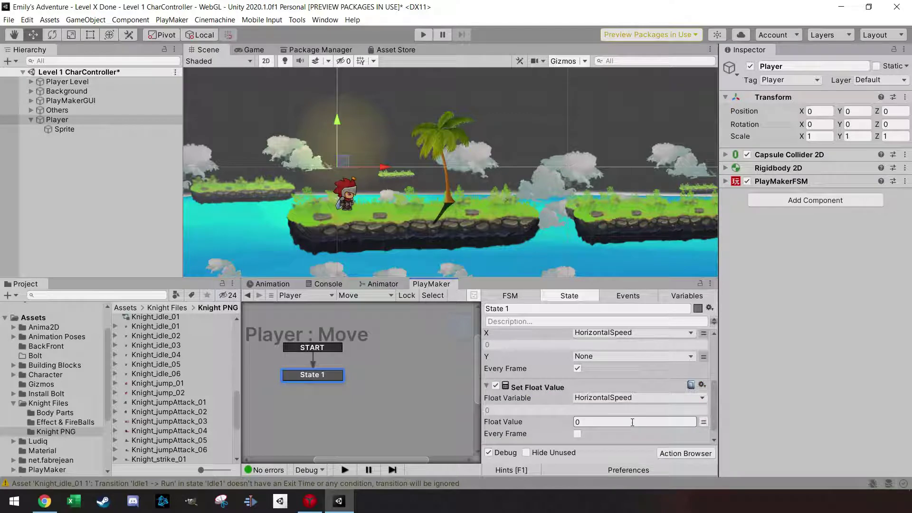
click(703, 422)
click(692, 422)
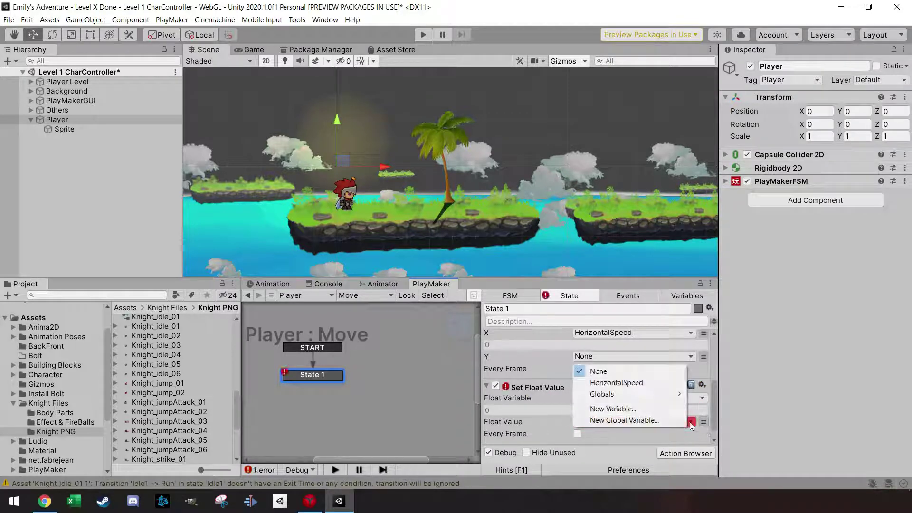
click(649, 383)
Create a new variable ActualSpeed and use it as the float variable of the Set Float Value action
click(672, 396)
click(628, 448)
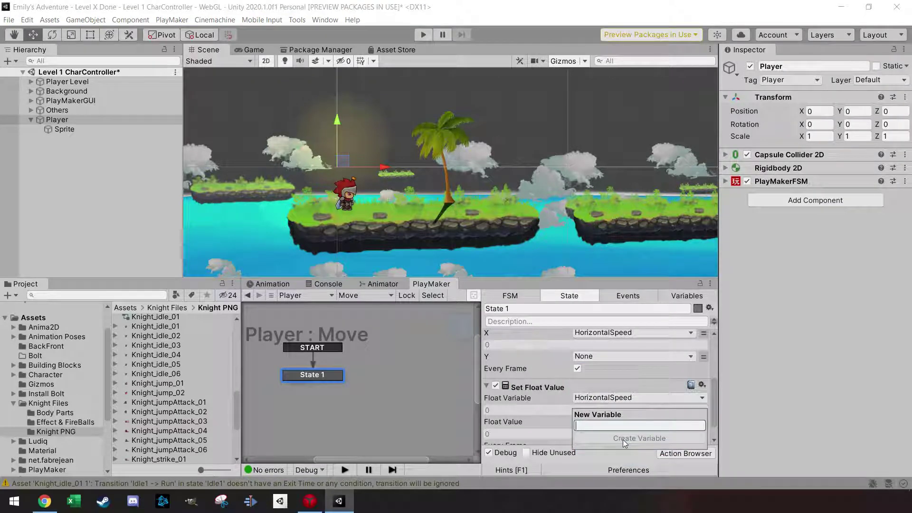
text(ActualSpeed)
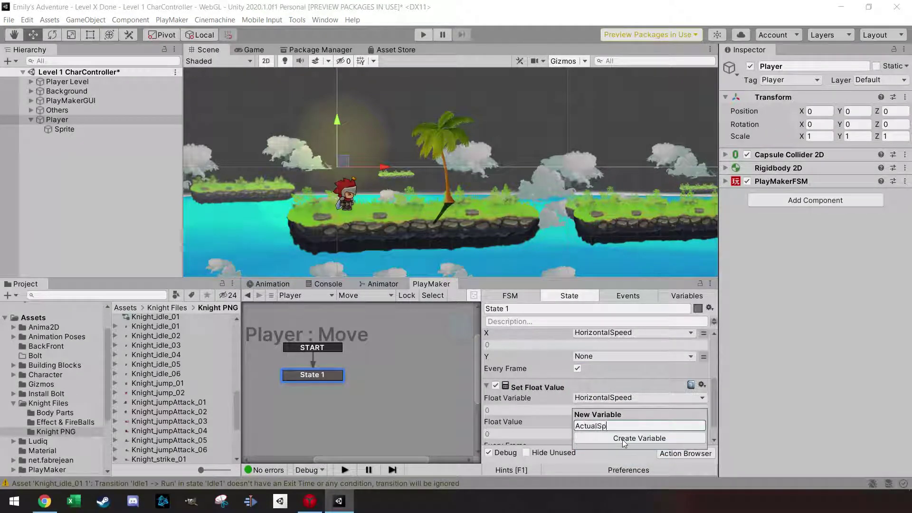
click(624, 439)
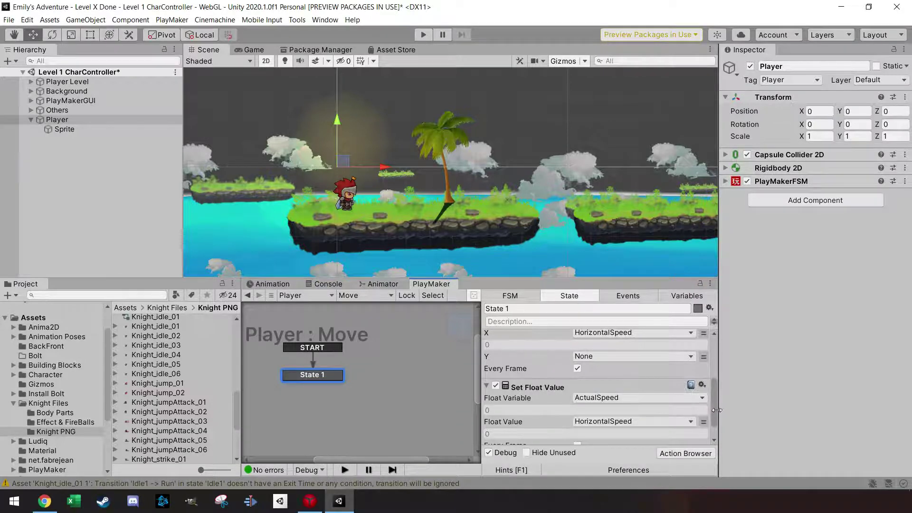
scroll(714, 412, down, 2)
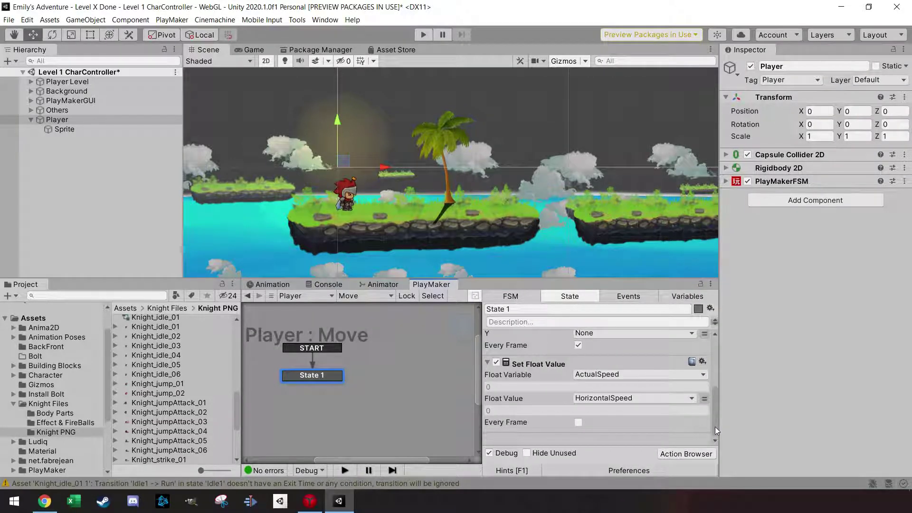
Add a Float Abs action to State 1 of the Move FSM
click(693, 455)
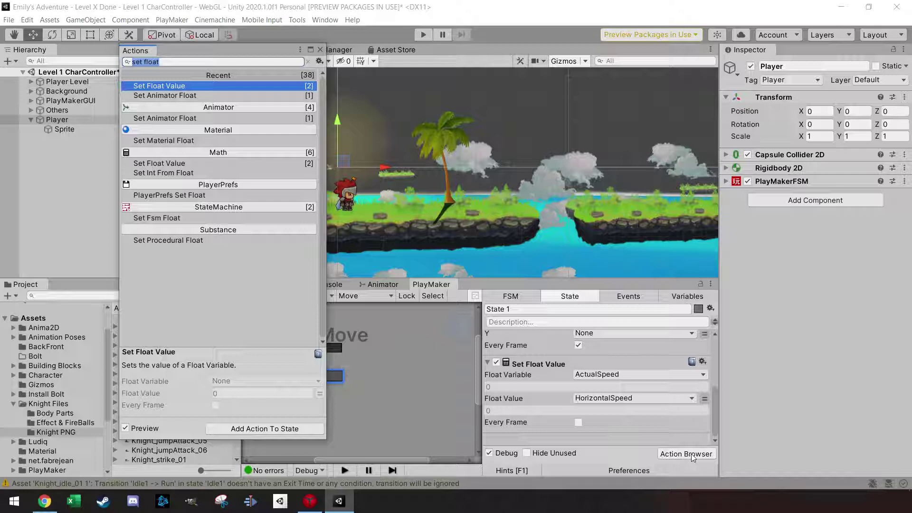
text(float ab)
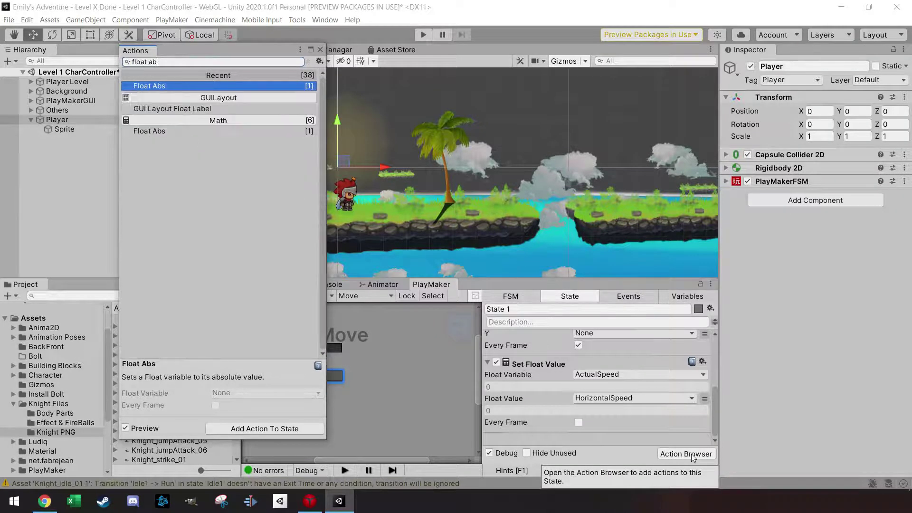
text(s)
key(Return)
click(311, 50)
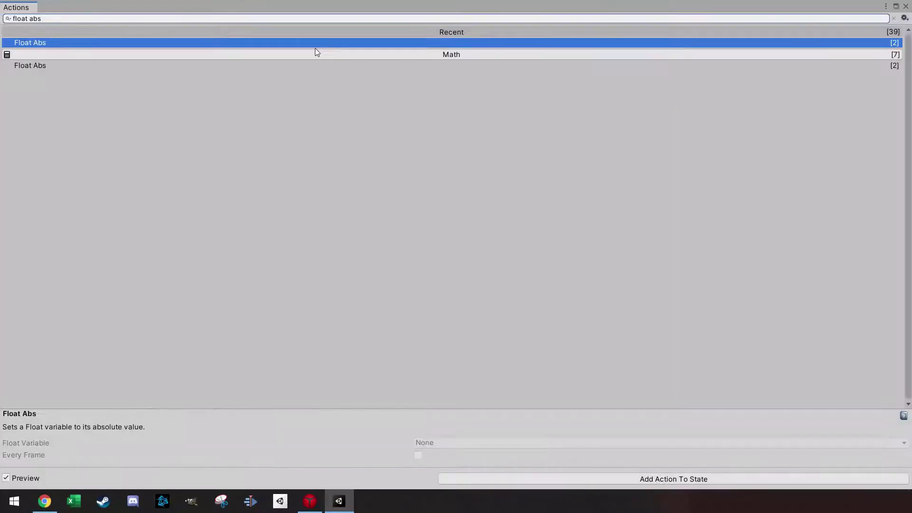
click(896, 6)
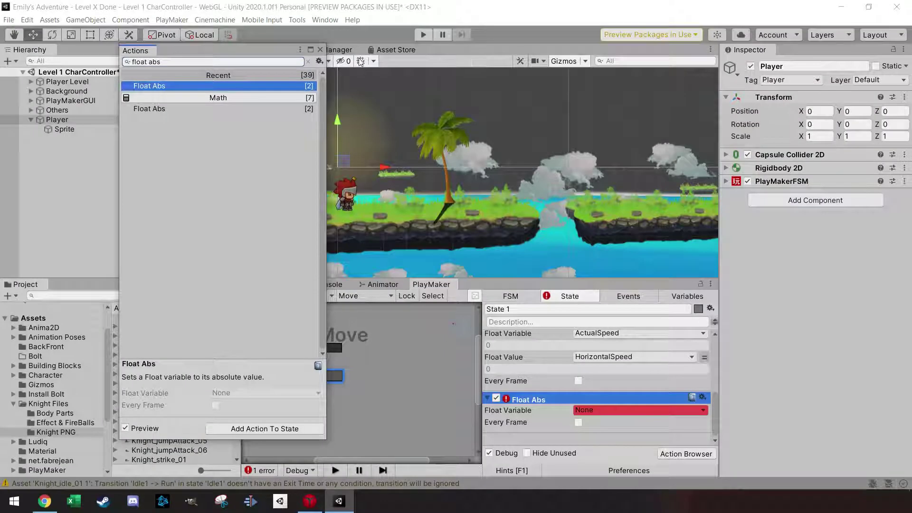
click(322, 50)
Assign ActualSpeed as the float variable of the Float Abs action
click(619, 410)
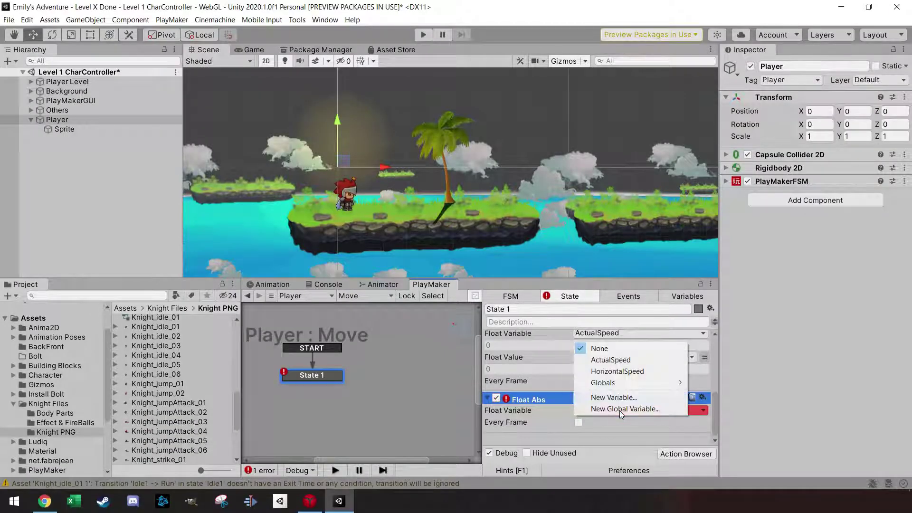
click(622, 360)
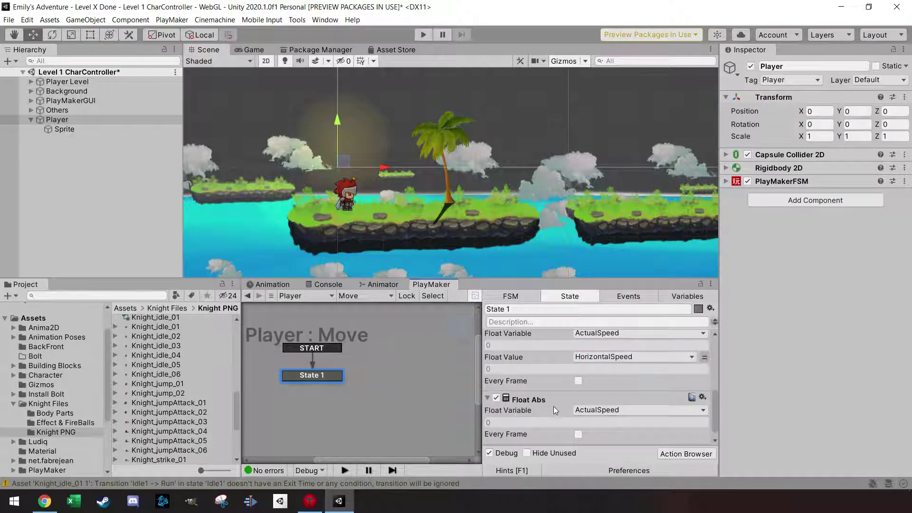
scroll(555, 405, up, 2)
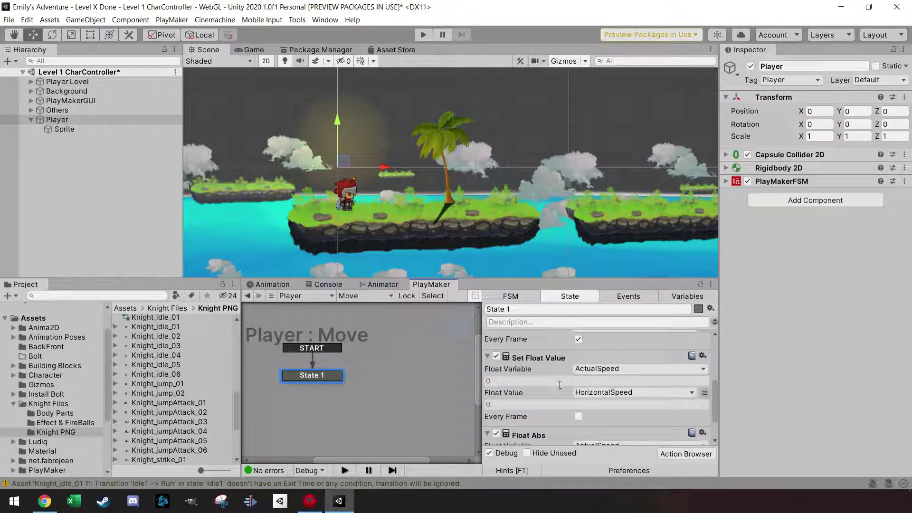
Add a Set Animator Float action to State 1 of the Move FSM
click(679, 455)
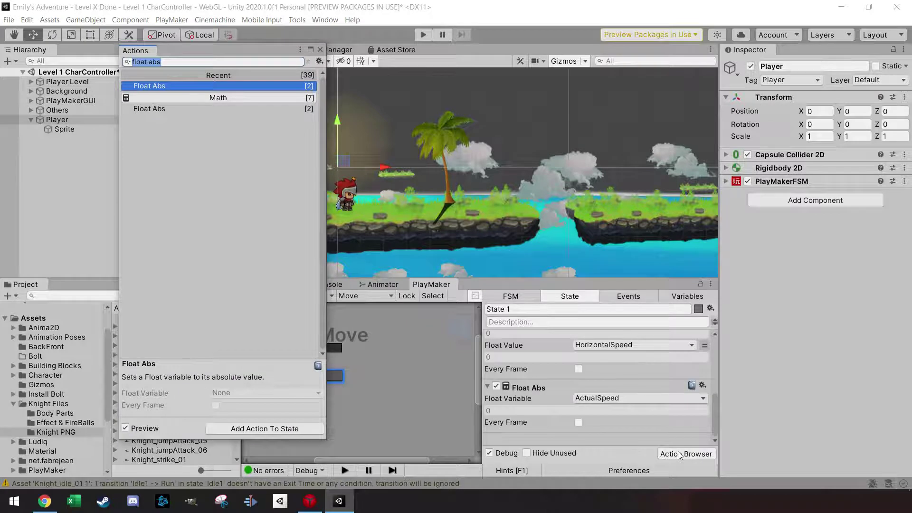
text(set )
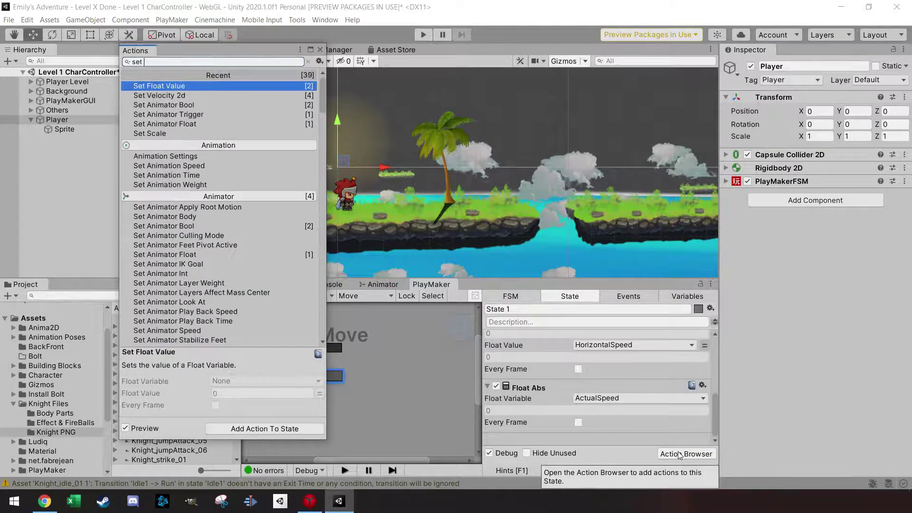
text(ani)
key(Down)
key(Down)
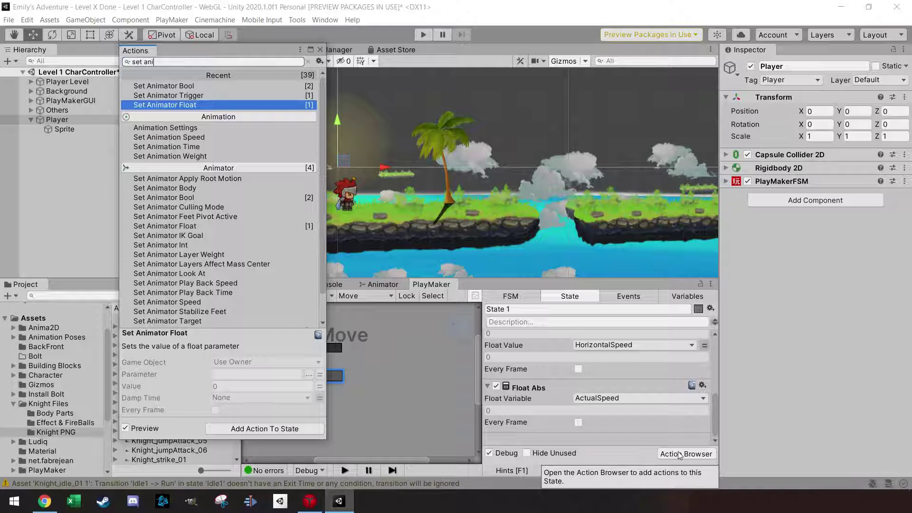
key(Return)
click(320, 50)
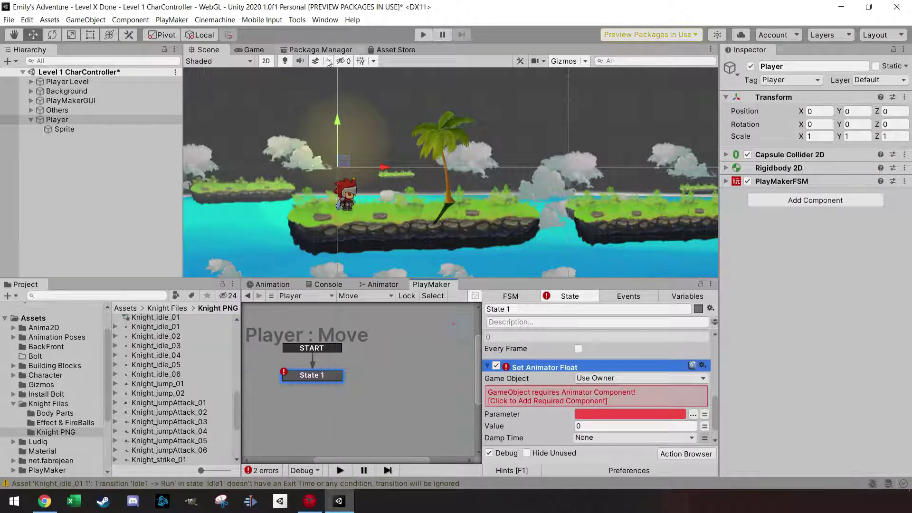
Point the Set Animator Float action at the Sprite child object and select Speed as its parameter
click(663, 384)
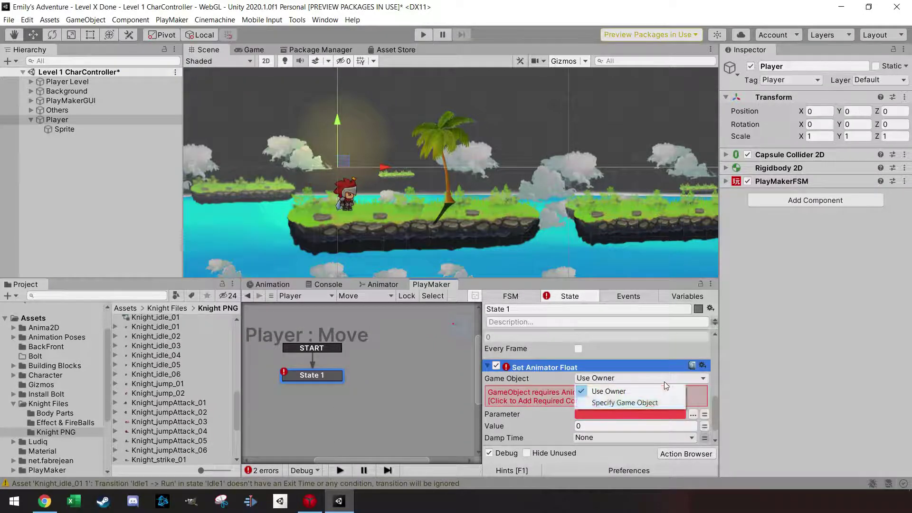
click(645, 402)
drag(65, 130, 638, 393)
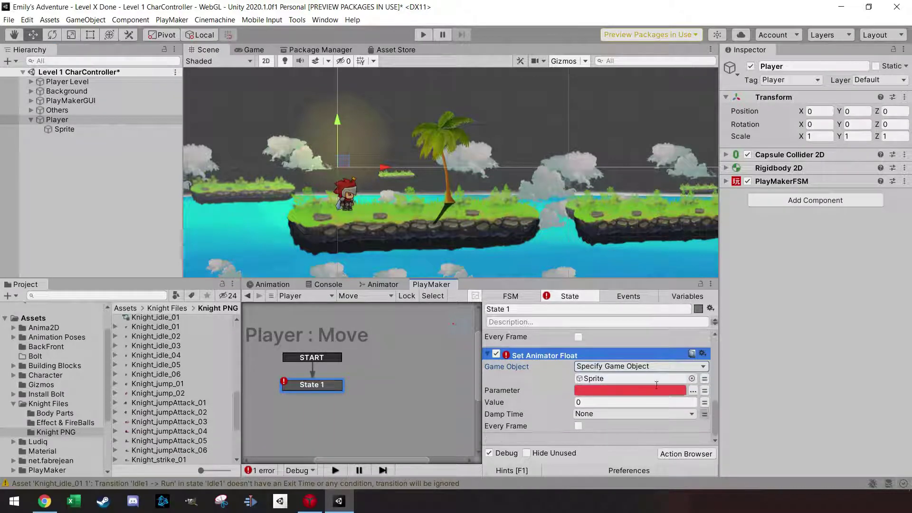
click(693, 391)
click(720, 401)
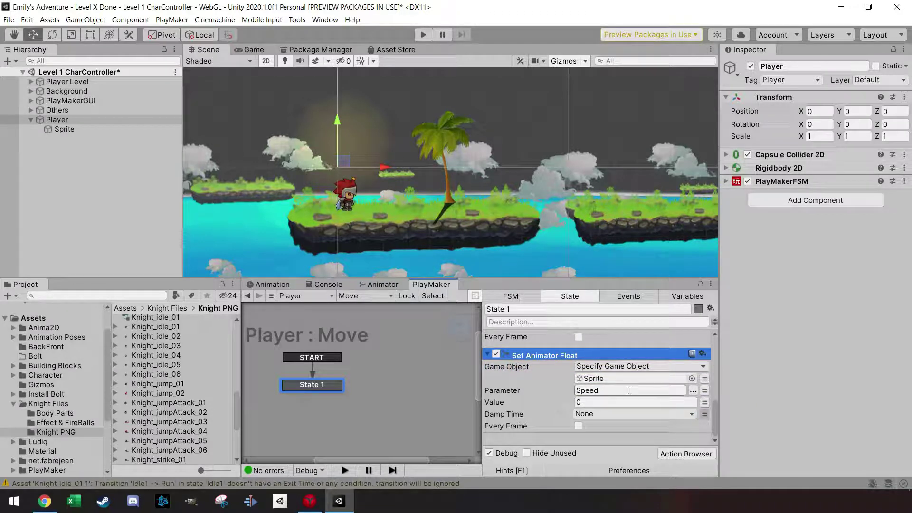
Drive the Set Animator Float value with the ActualSpeed variable and make the action run every frame
click(705, 402)
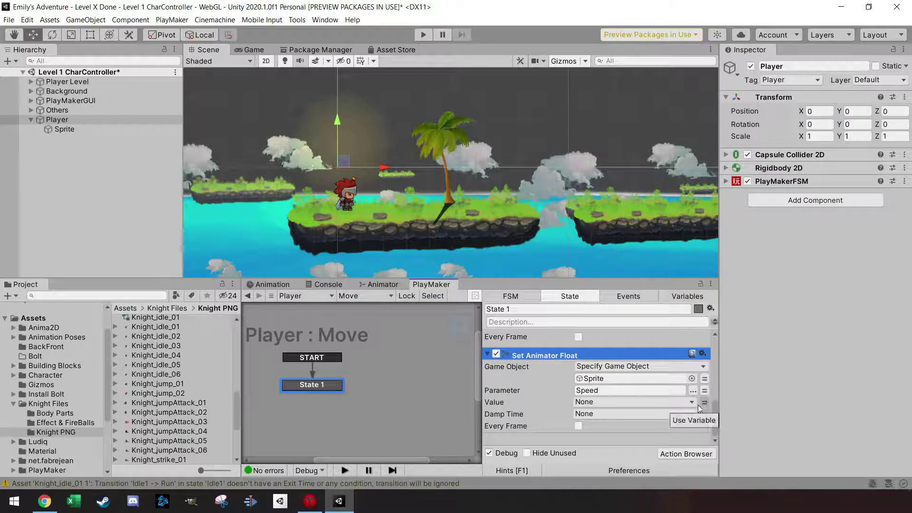
click(688, 402)
click(651, 426)
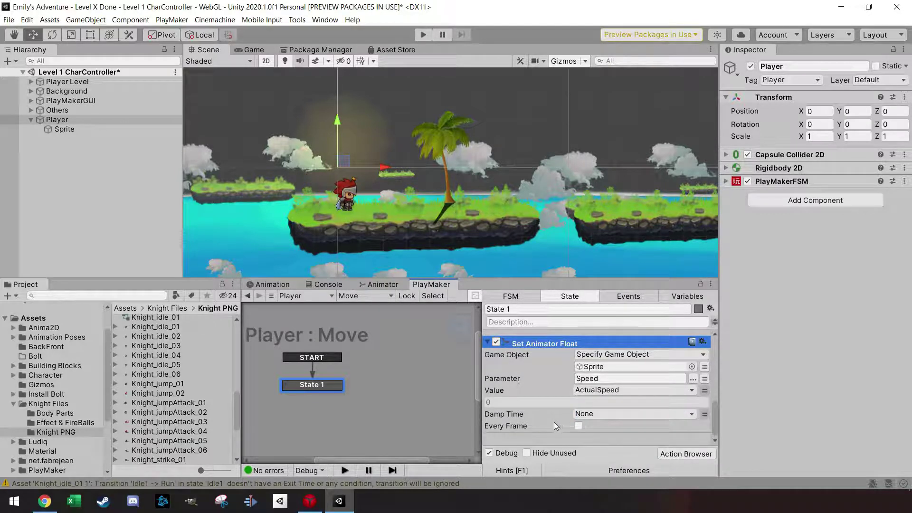
click(579, 425)
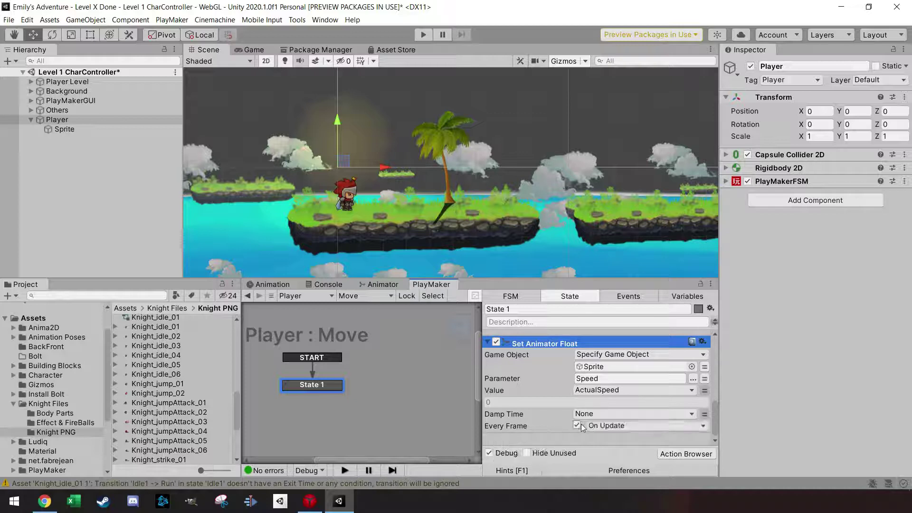
Make the Float Abs and Set Float Value actions run every frame
scroll(567, 420, up, 3)
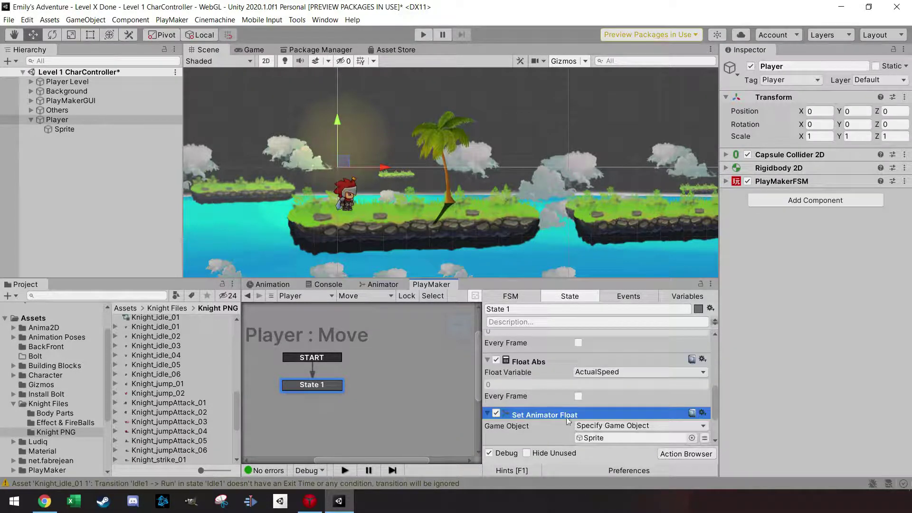
scroll(565, 404, up, 2)
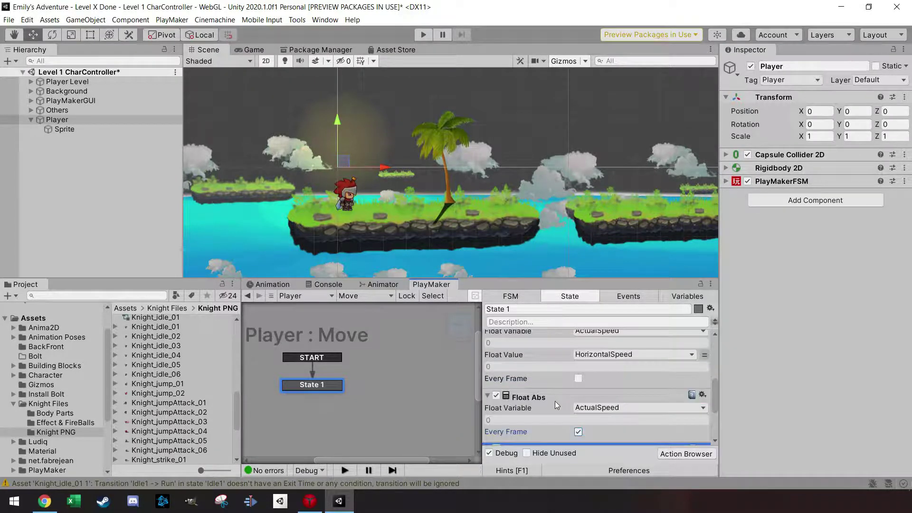
click(577, 378)
scroll(561, 392, up, 2)
scroll(560, 393, up, 3)
Test-run the level in play mode, and stop the playback
scroll(560, 393, down, 8)
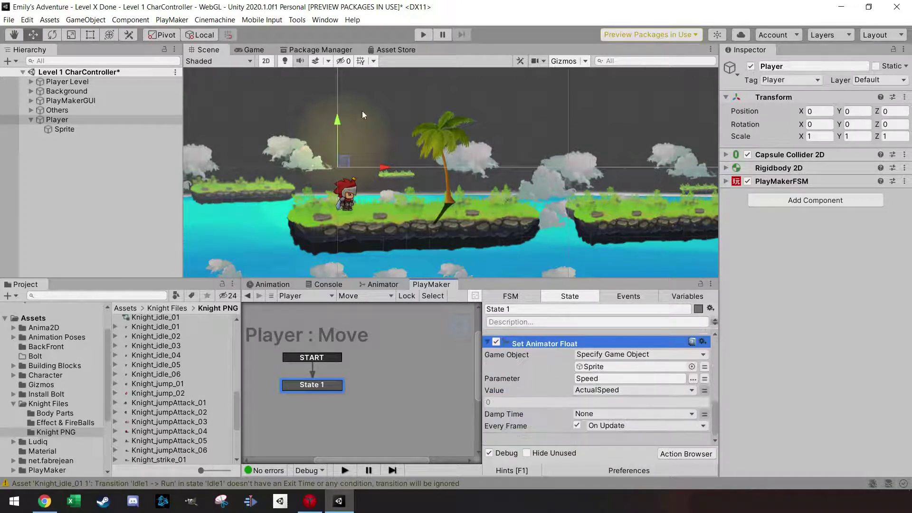
click(425, 37)
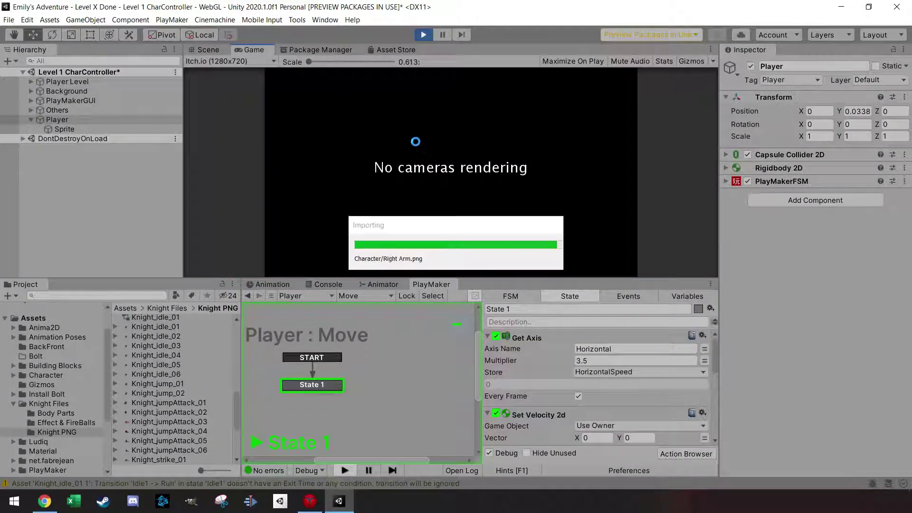
click(423, 35)
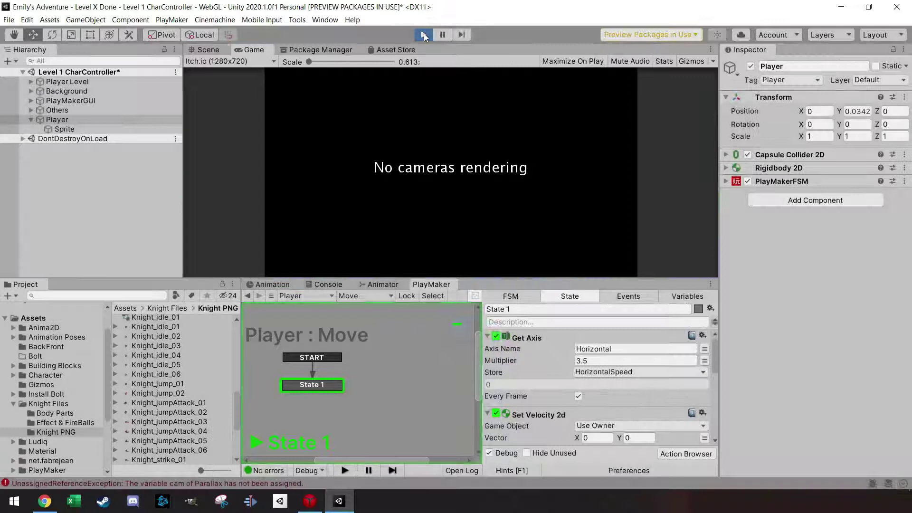
Add a camera to the level and set its projection to Orthographic
right_click(55, 164)
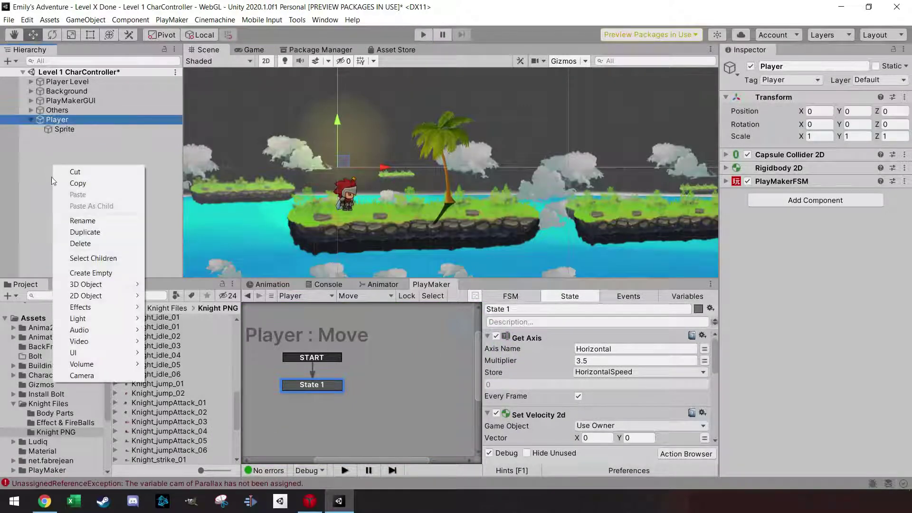
click(96, 375)
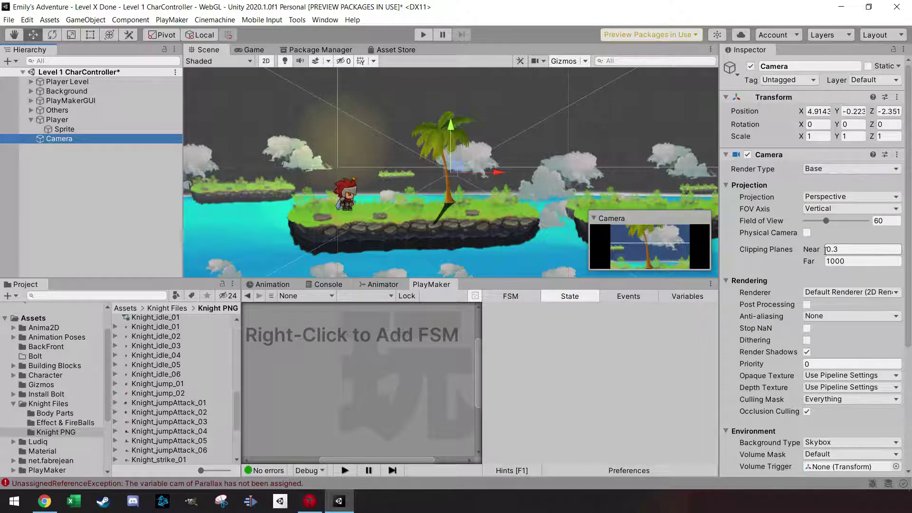
scroll(770, 212, down, 3)
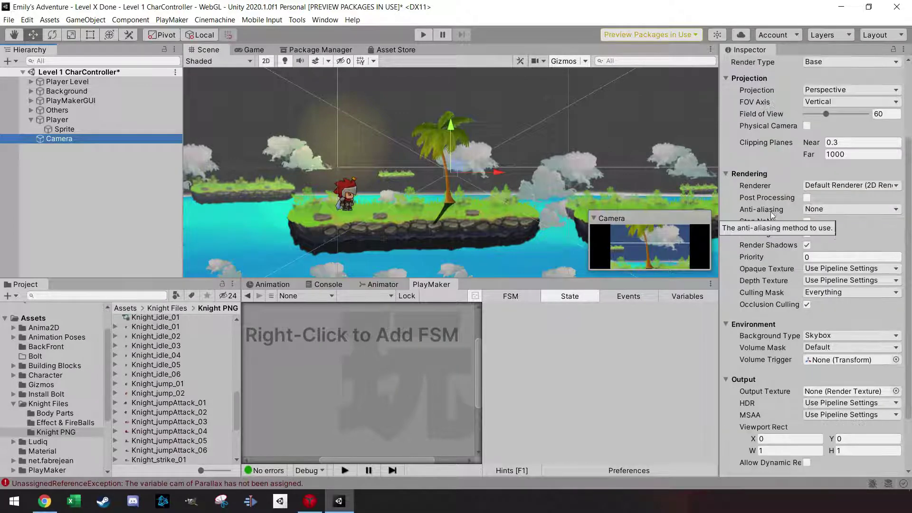
scroll(791, 192, up, 3)
click(817, 195)
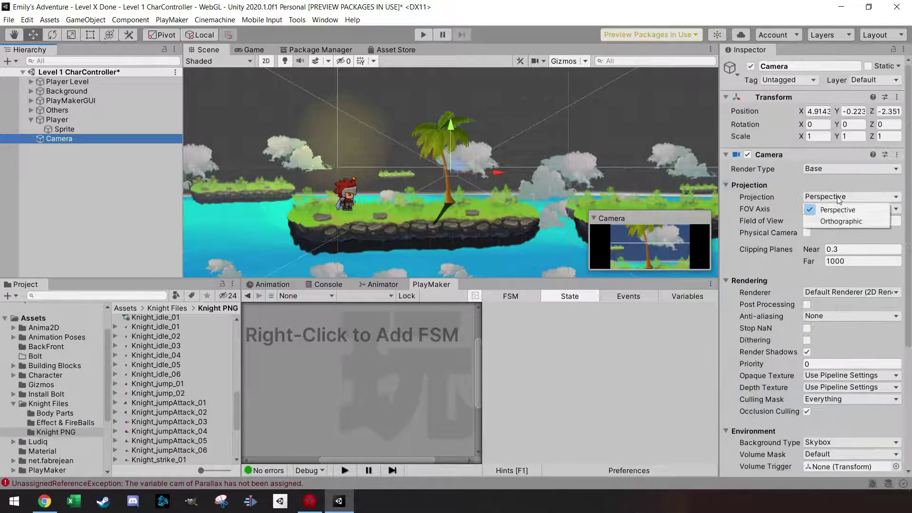
click(840, 222)
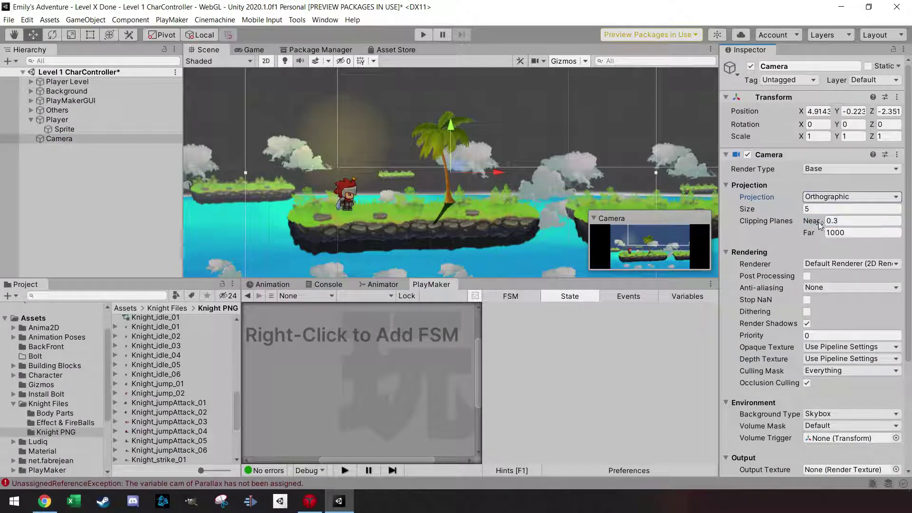
Move the camera toward the knight, to about X 1.49 and Y -0.16, and check the framing in the Game view
click(784, 210)
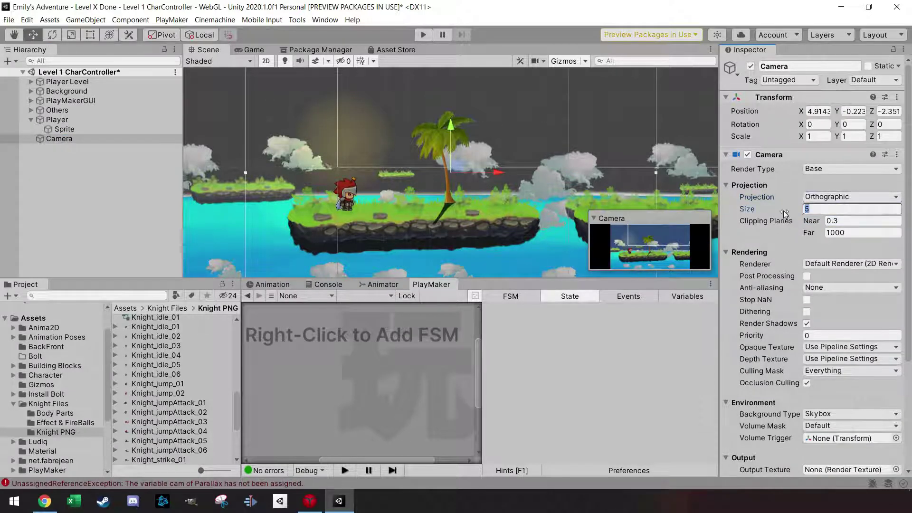
scroll(275, 132, down, 3)
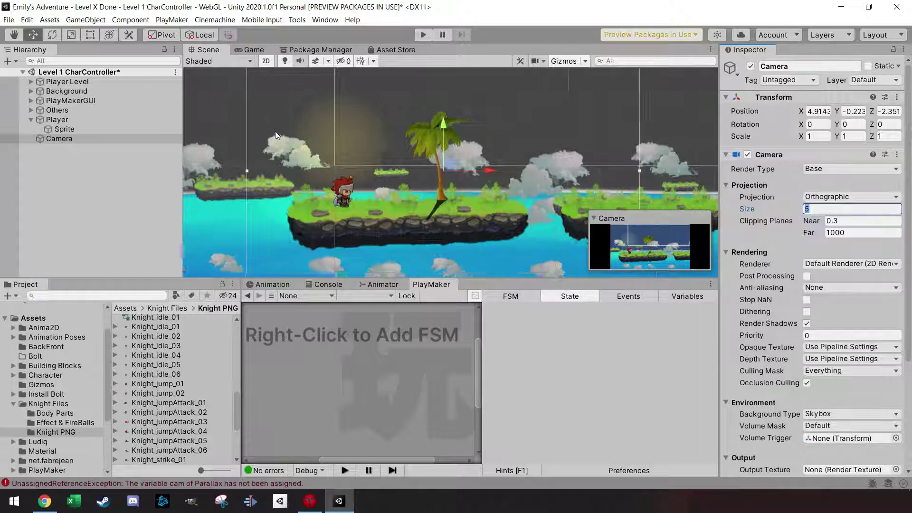
drag(421, 158, 355, 158)
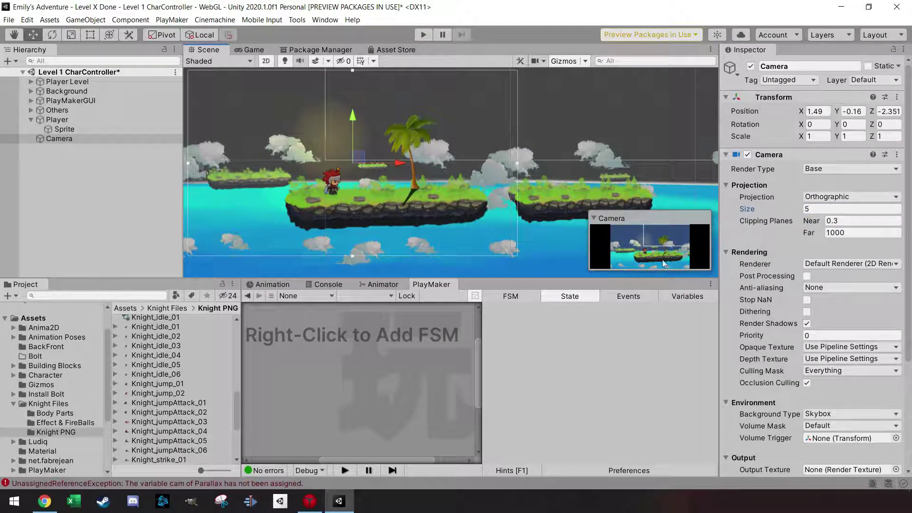
click(248, 49)
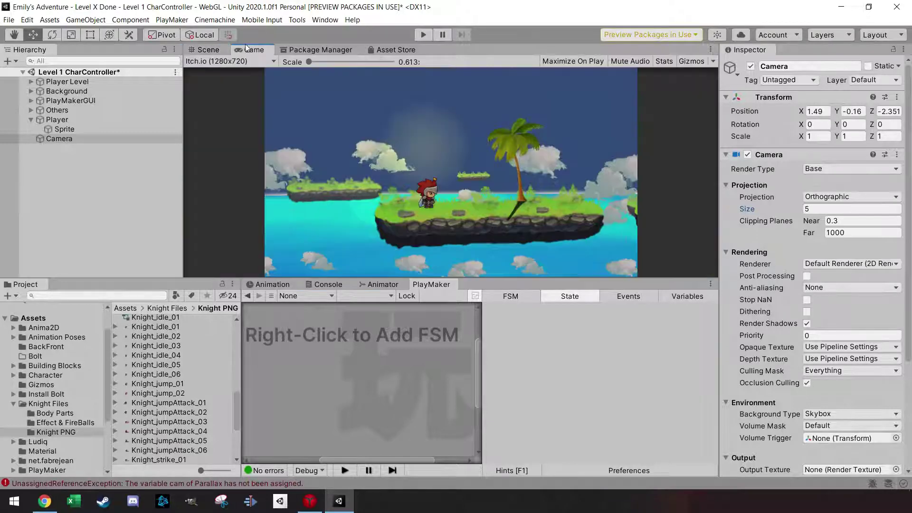
Test-run the level in play mode, moving the knight left and right, and stop the playback
click(214, 54)
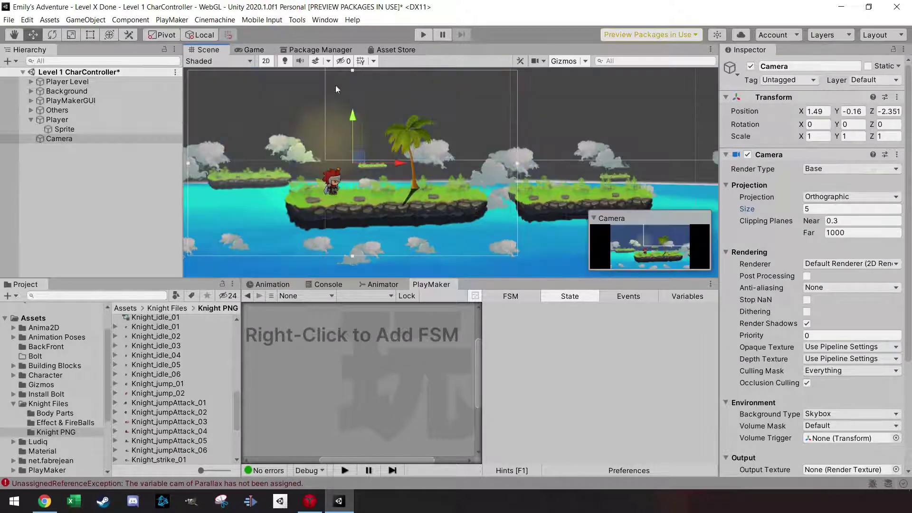
click(422, 35)
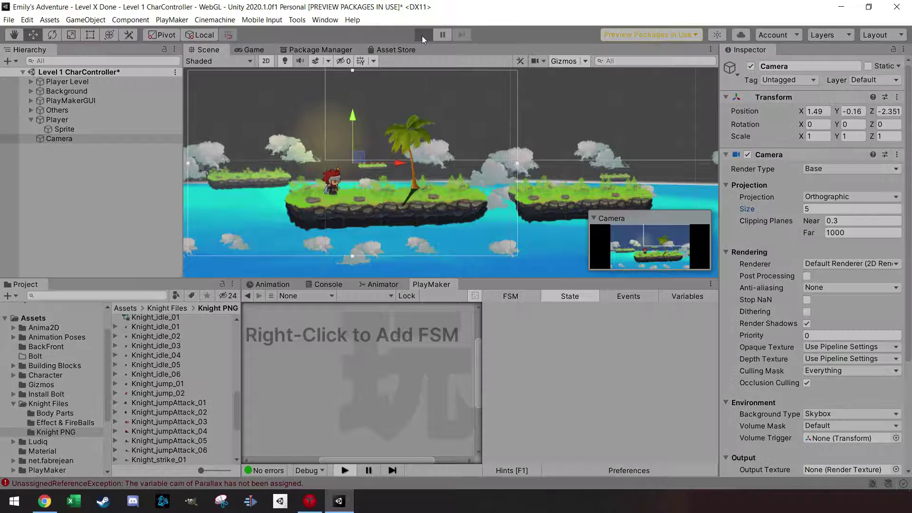
key(Left)
key(Right)
key(Left)
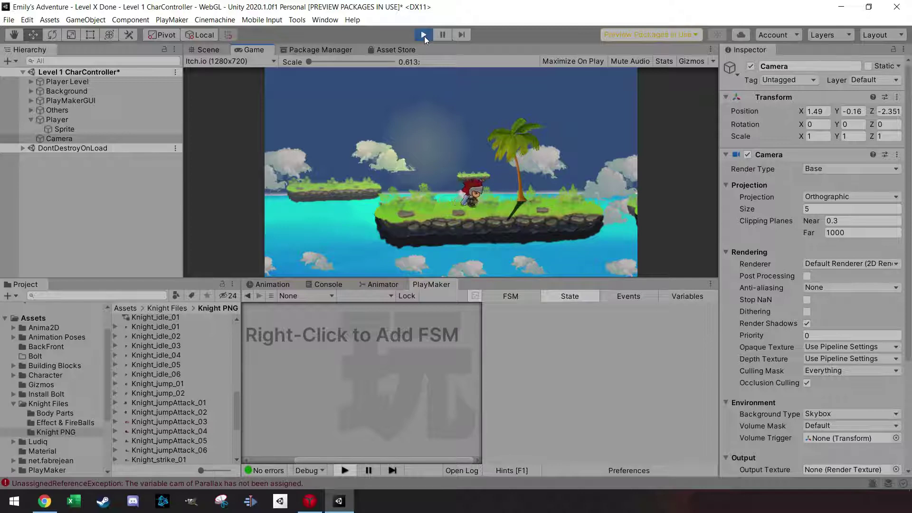
click(424, 35)
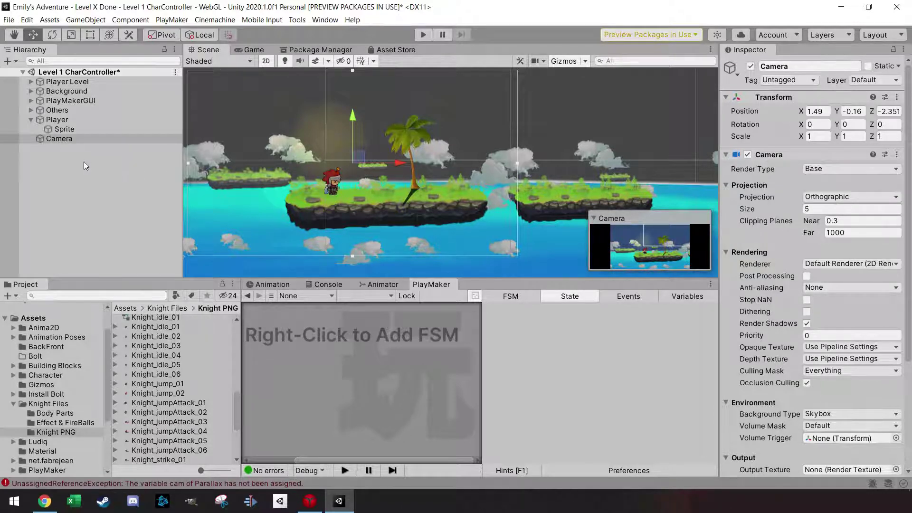
Check in the Package Manager that the Cinemachine package is installed and up to date
click(58, 140)
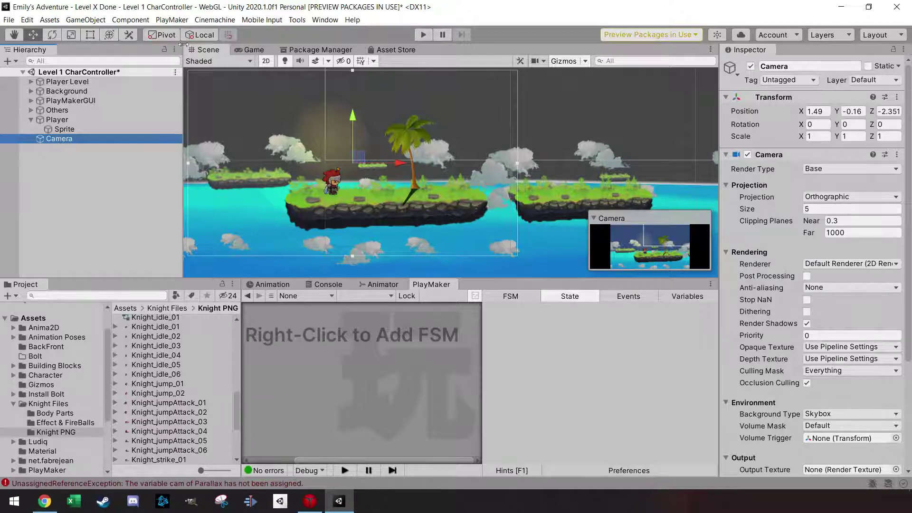
click(214, 22)
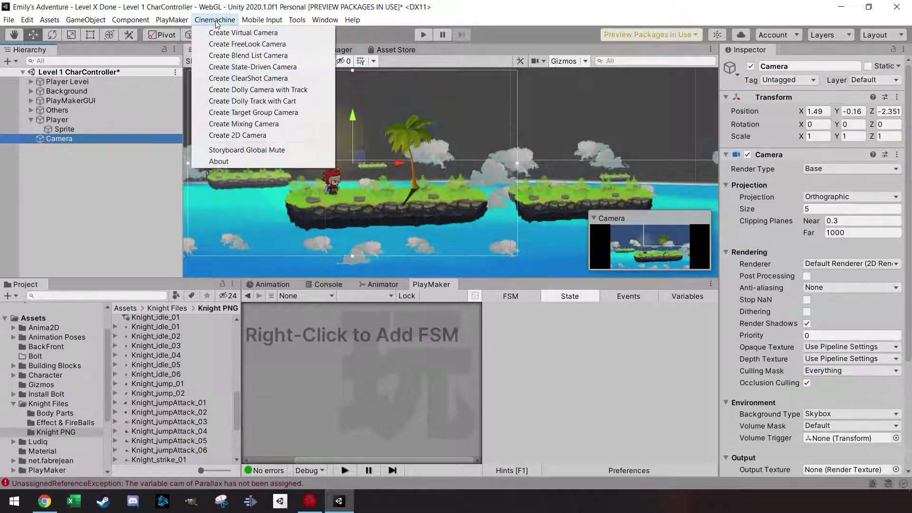
click(216, 22)
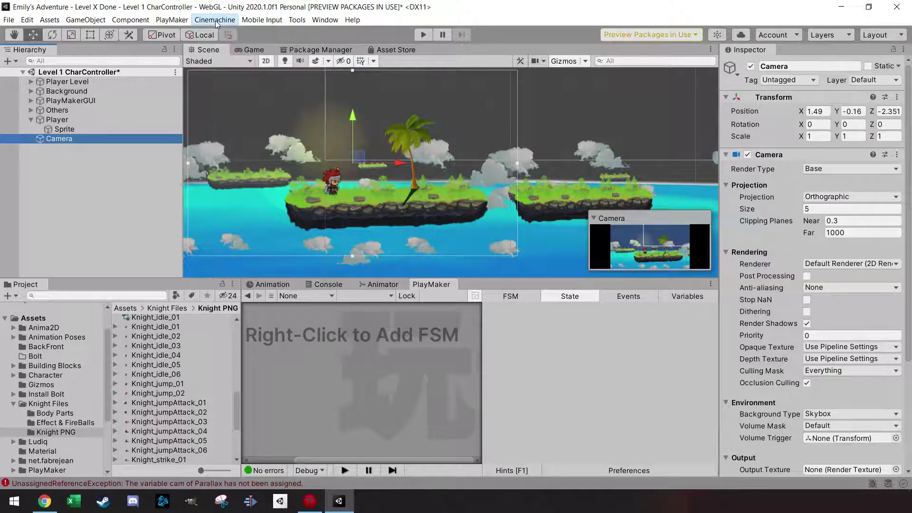
click(291, 53)
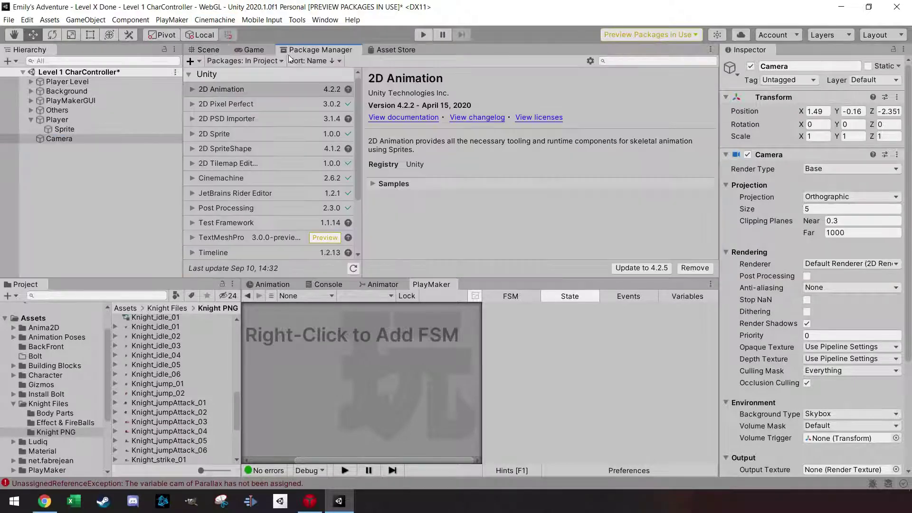
click(224, 178)
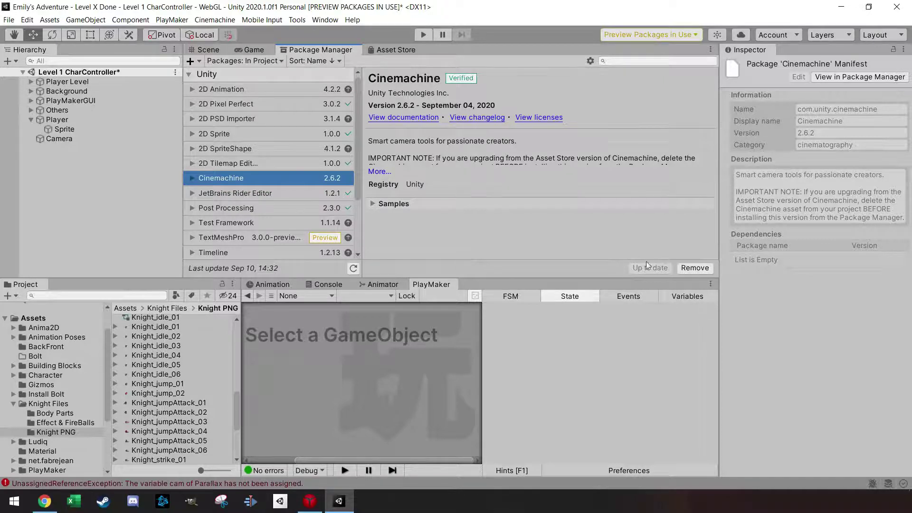
Enable Post Processing on the Camera object
click(60, 138)
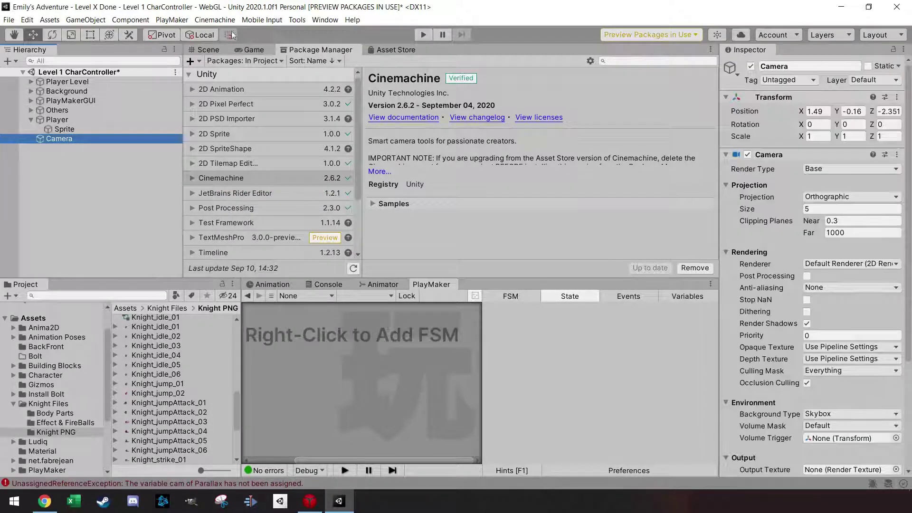
click(221, 20)
click(220, 19)
click(807, 277)
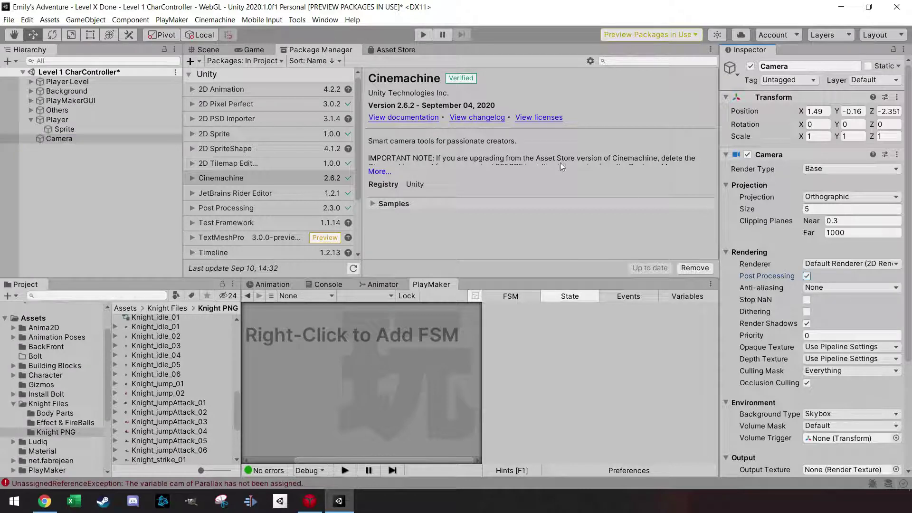
Create a Cinemachine virtual camera and examine the CinemachineBrain component on the Camera object
click(249, 50)
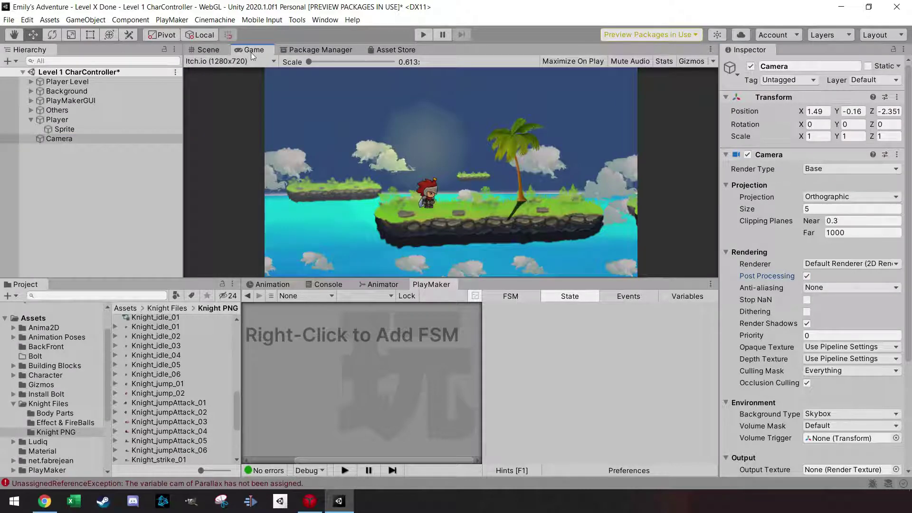
click(212, 21)
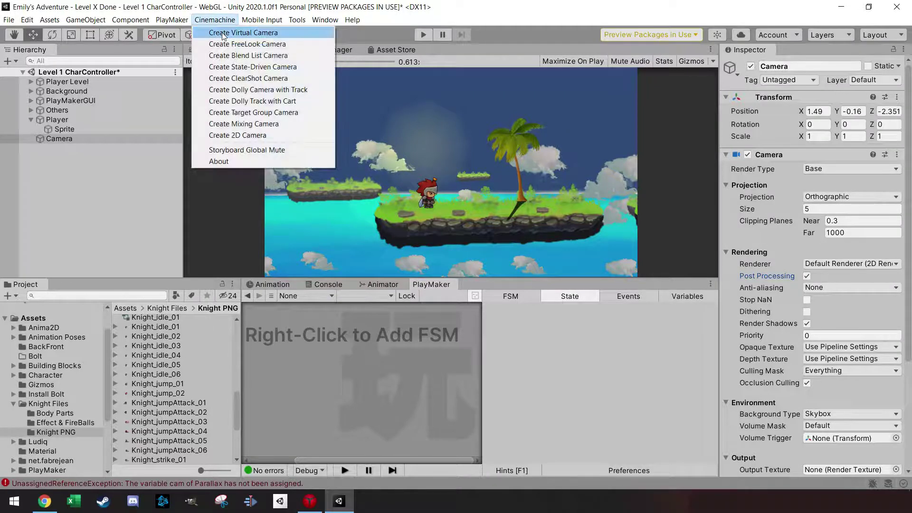
click(223, 34)
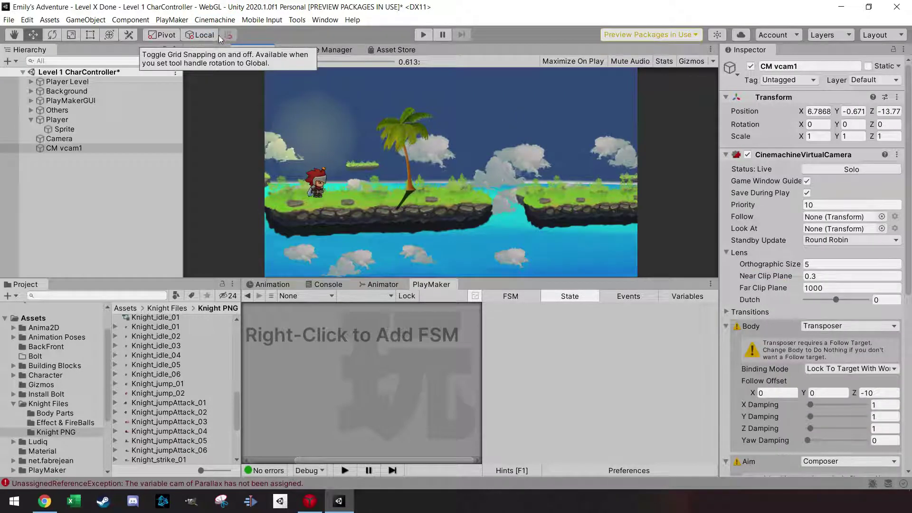
click(59, 138)
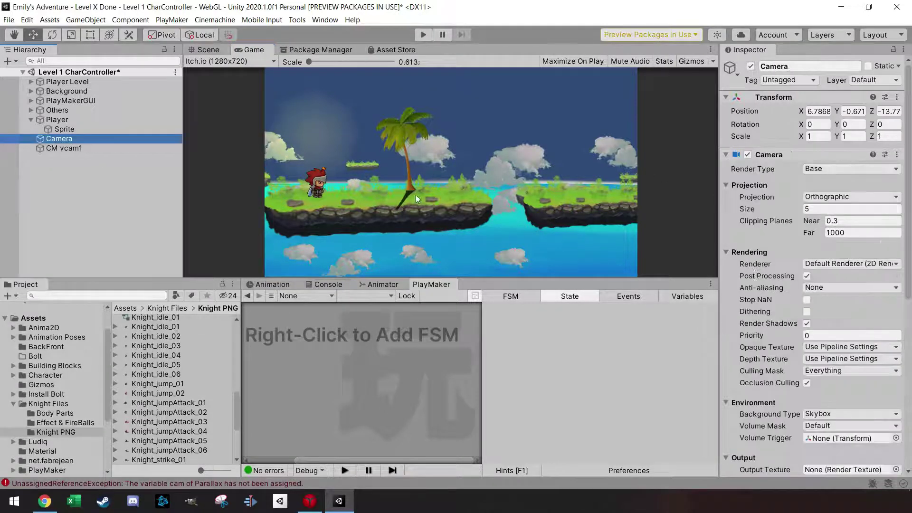
scroll(759, 282, down, 15)
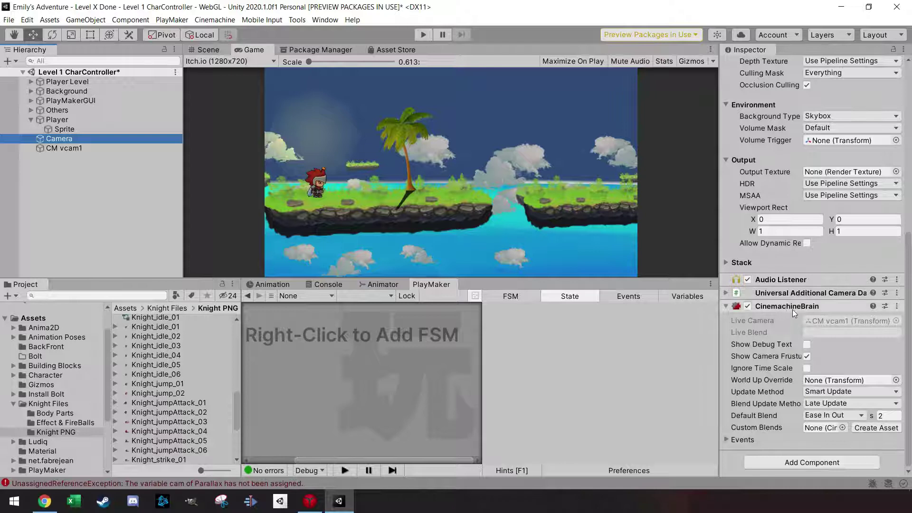
Rename the Cinemachine virtual camera as PlayerCamera
click(65, 148)
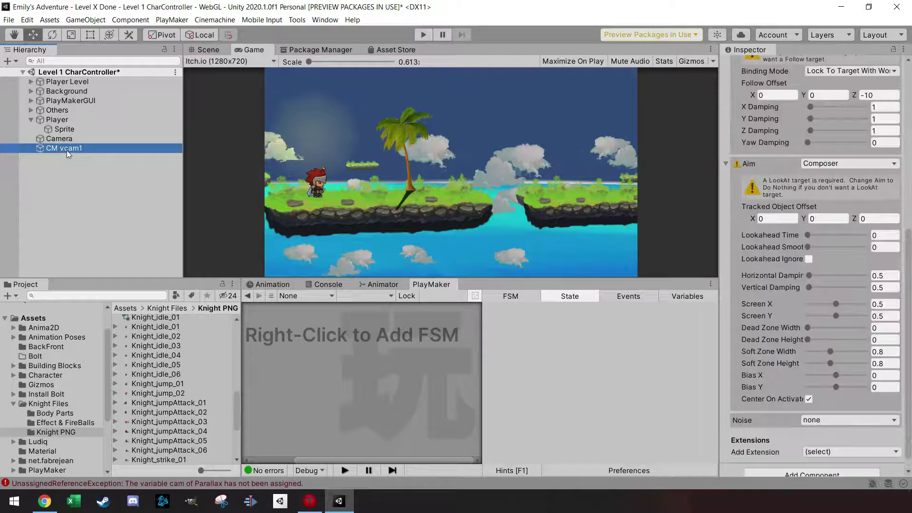
scroll(789, 170, up, 10)
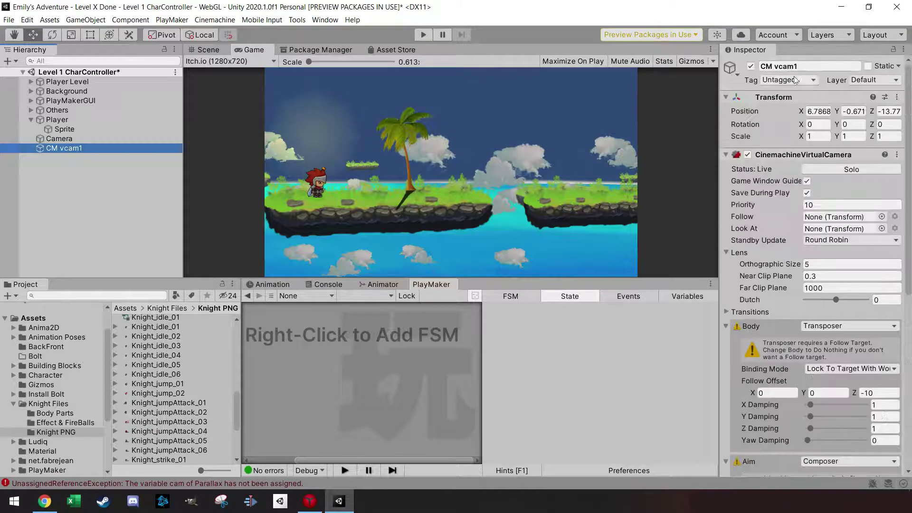
drag(804, 66, 746, 67)
text(Playe)
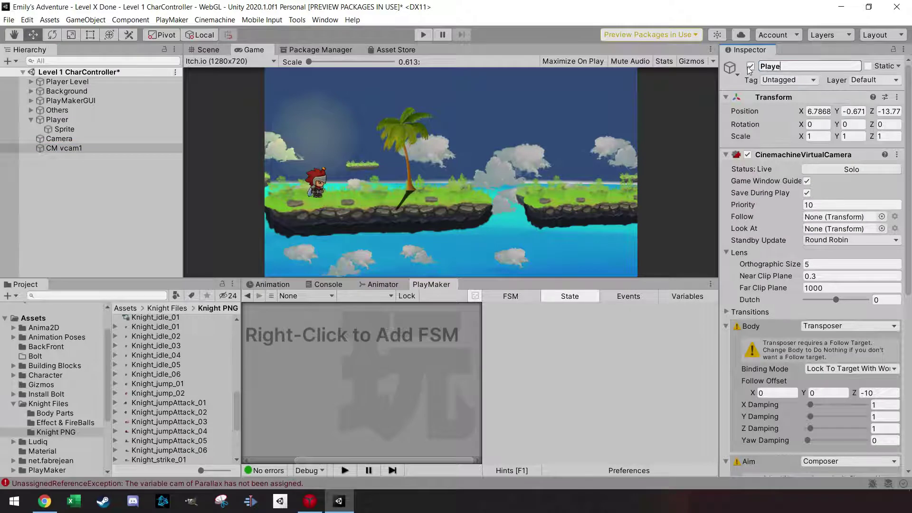
text(rCamera)
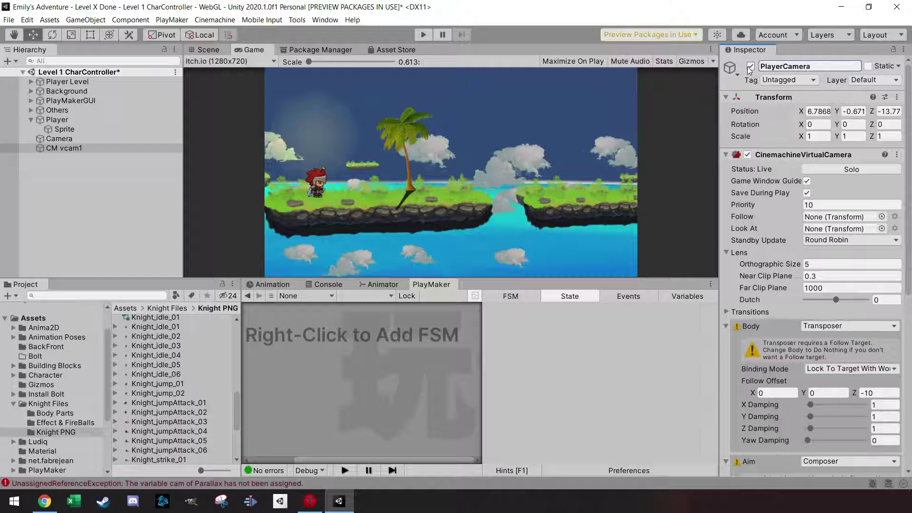
key(Return)
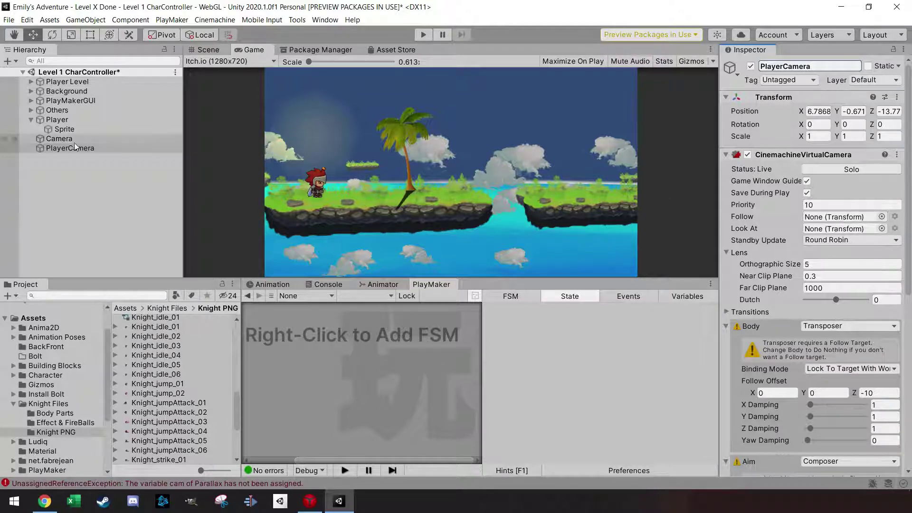
Assign the Player object as both the Follow and Look At target of PlayerCamera
drag(55, 125, 836, 217)
scroll(782, 329, down, 5)
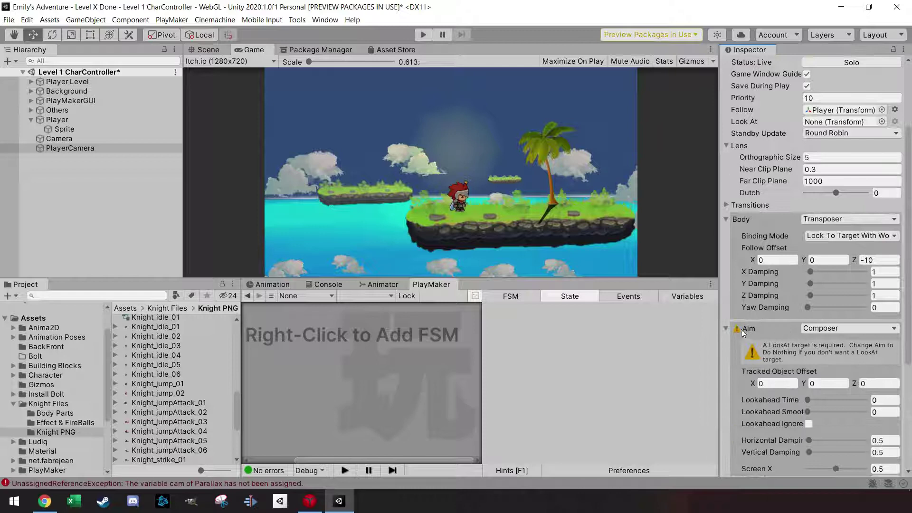
scroll(780, 267, down, 5)
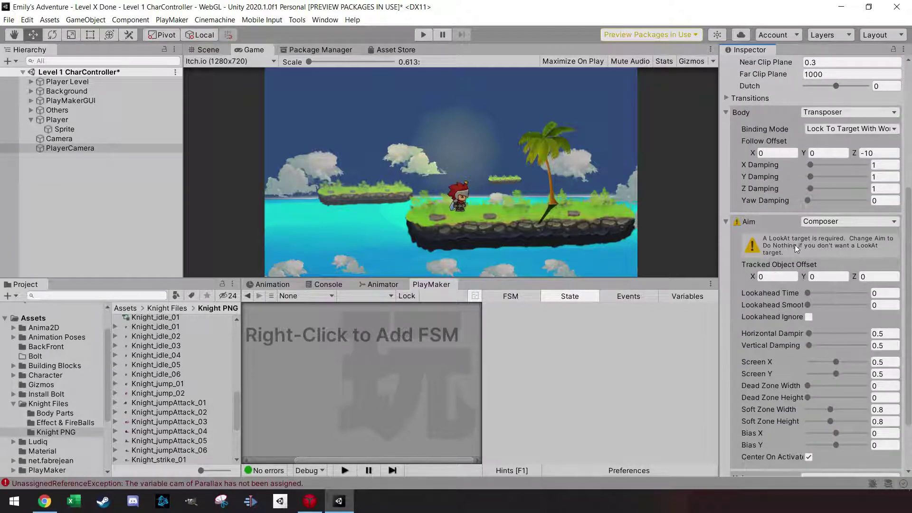
scroll(785, 221, up, 5)
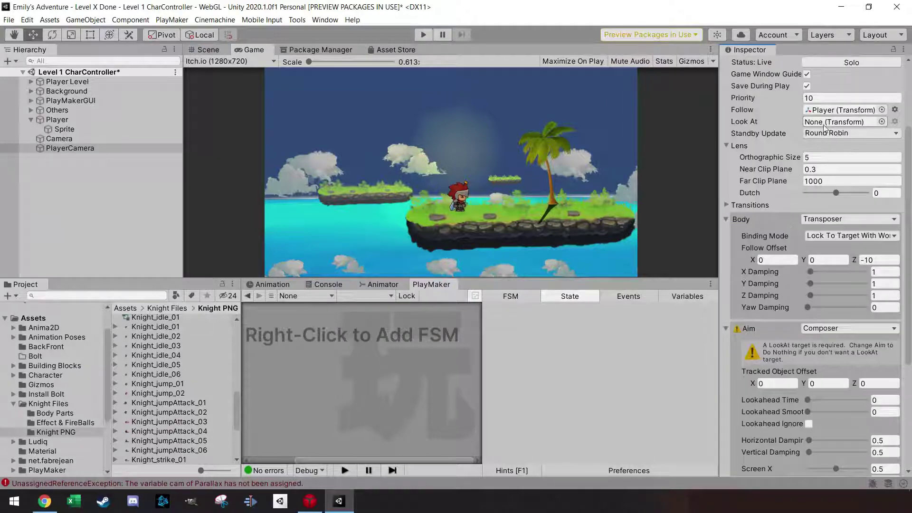
drag(57, 122, 807, 122)
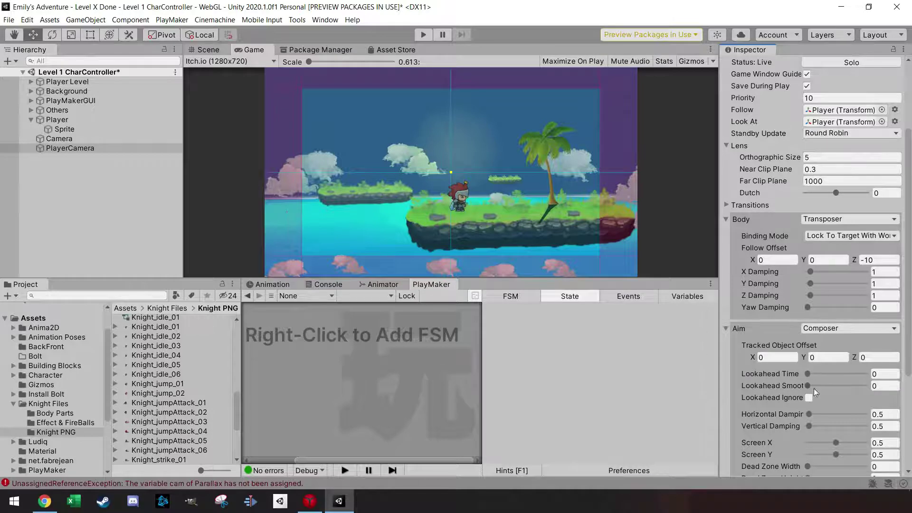
Raise the Lookahead Smoothing slightly in PlayerCamera's Composer aim settings
scroll(797, 394, down, 5)
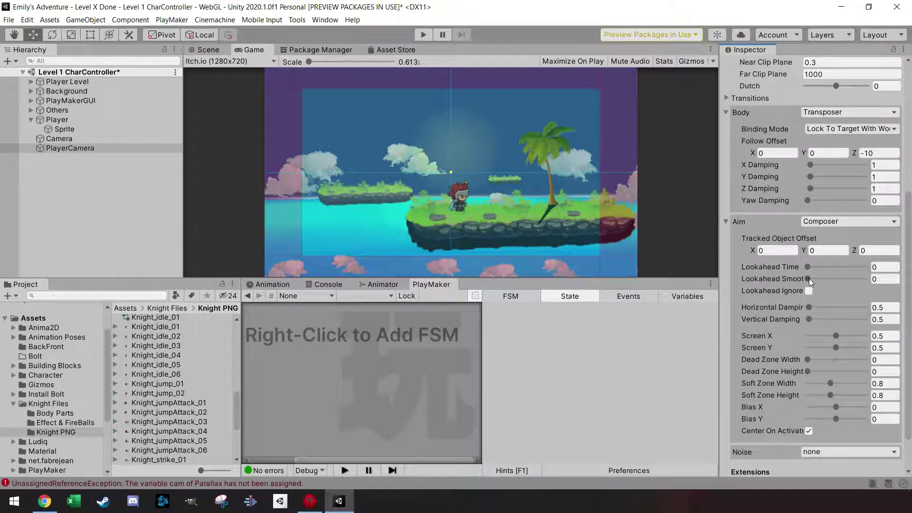
drag(806, 277, 814, 279)
scroll(765, 292, down, 3)
scroll(785, 278, up, 10)
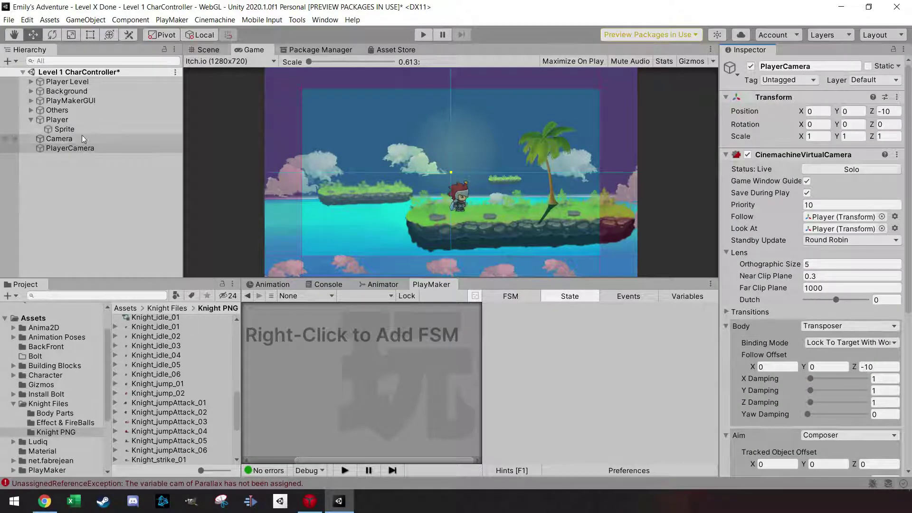
Rename State 1 of the Player's Move FSM as Move
click(56, 123)
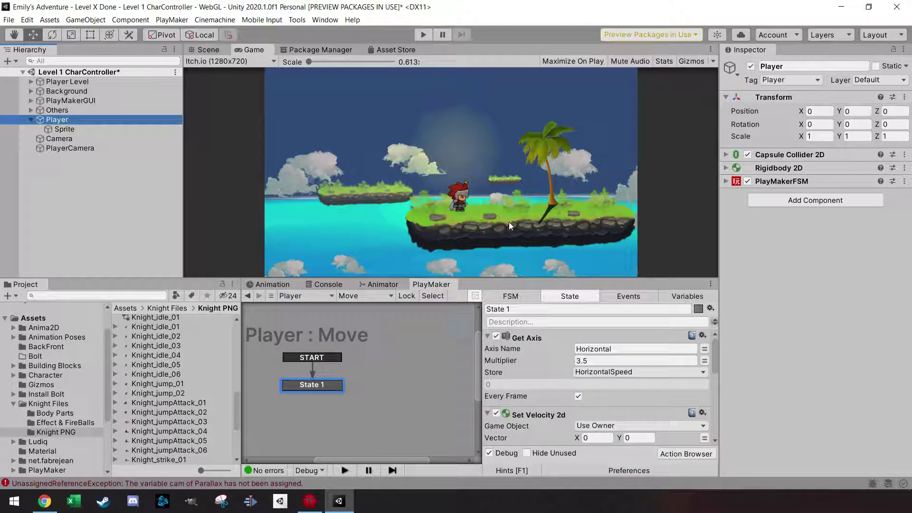
click(504, 308)
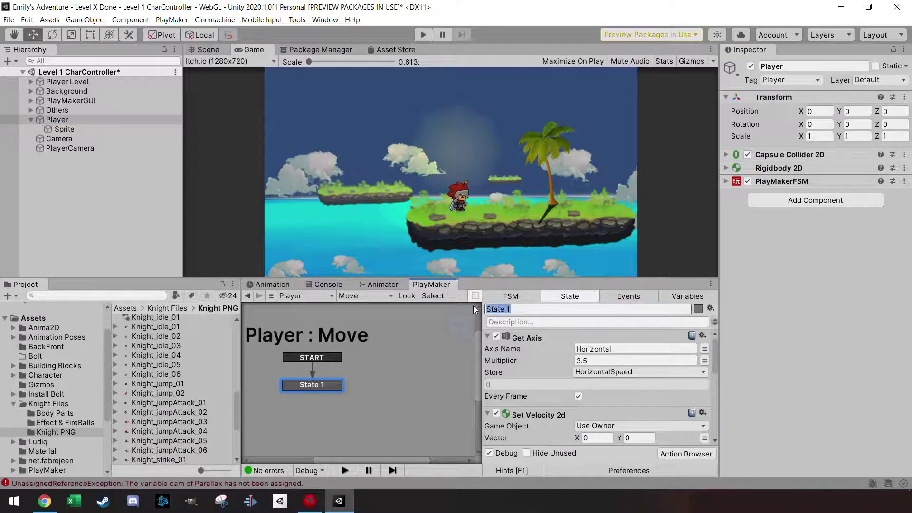
text(Move)
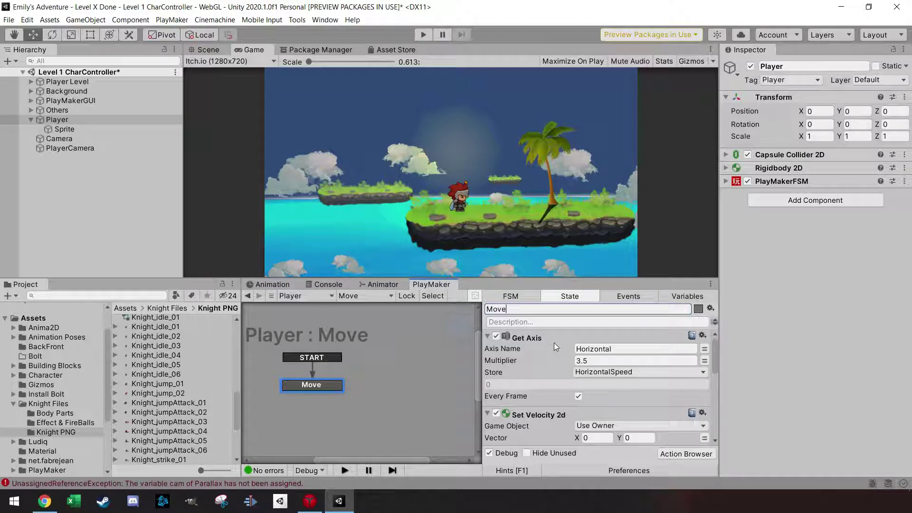
click(517, 297)
click(551, 296)
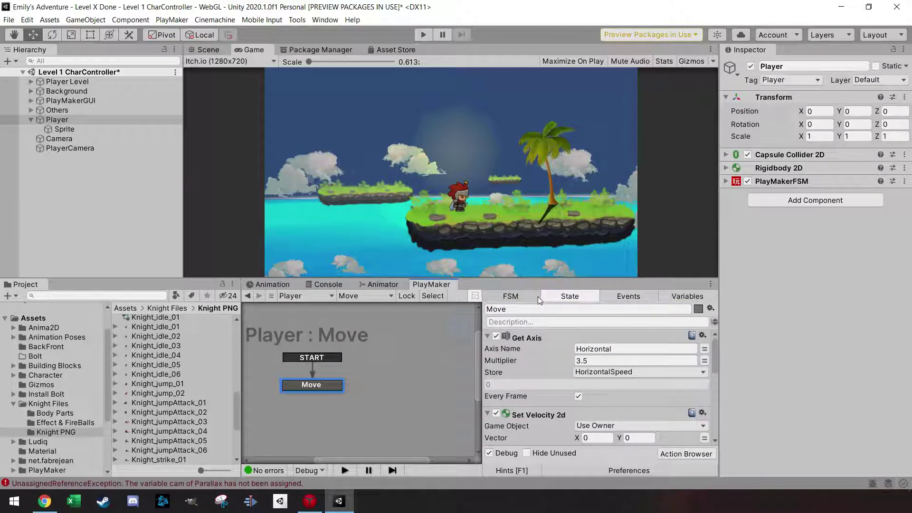
Add a second PlayMaker FSM to the Player and name it DirectionPlayer
click(382, 296)
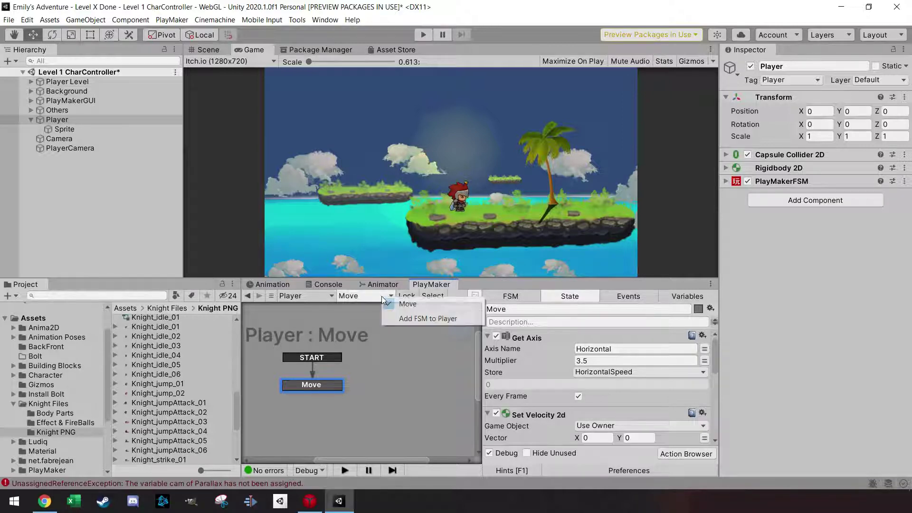
click(421, 318)
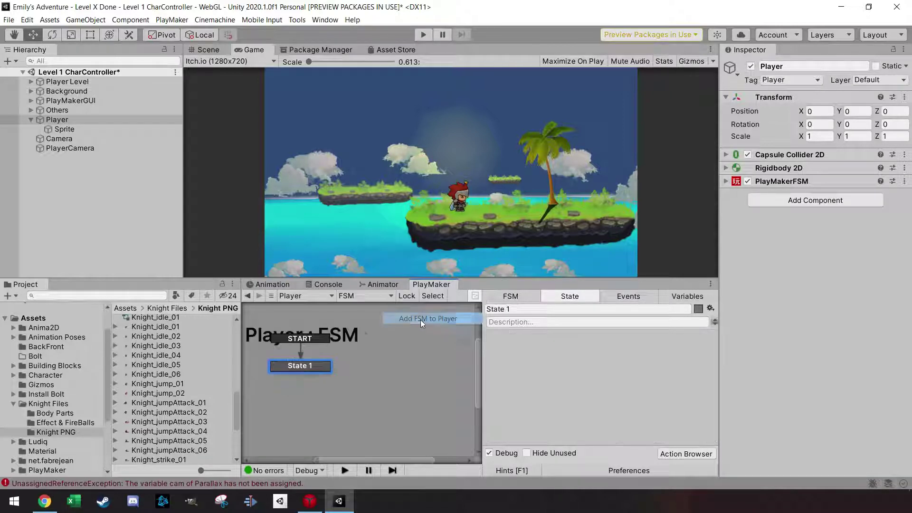
text(DirectionPlayer)
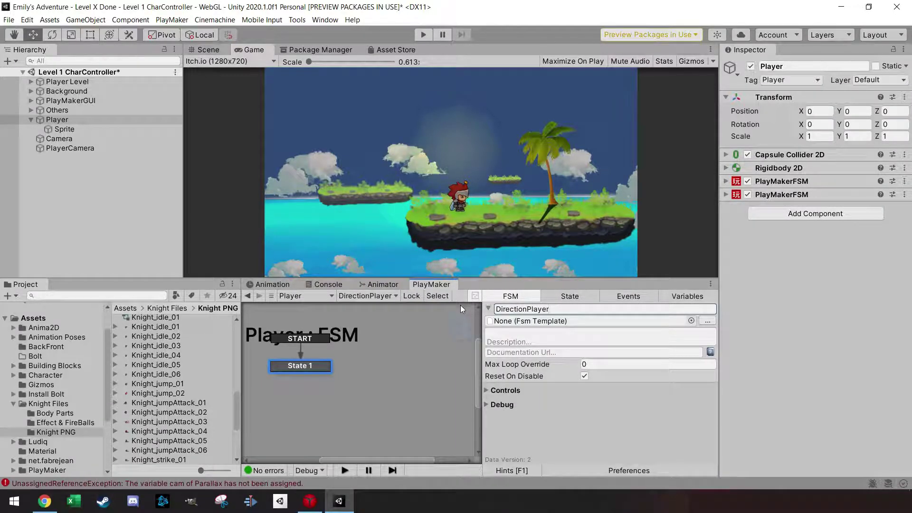
Rename the start state of the DirectionPlayer FSM as Right
click(57, 120)
drag(524, 309, 477, 307)
text(Right)
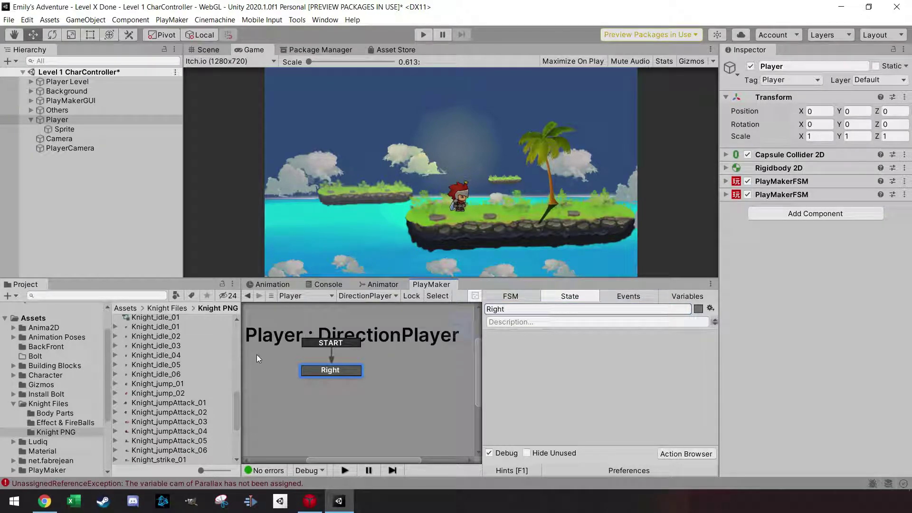
Add a Set Property action for the Sprite object's Sprite Renderer to the Right state and choose flipX as the property
click(684, 454)
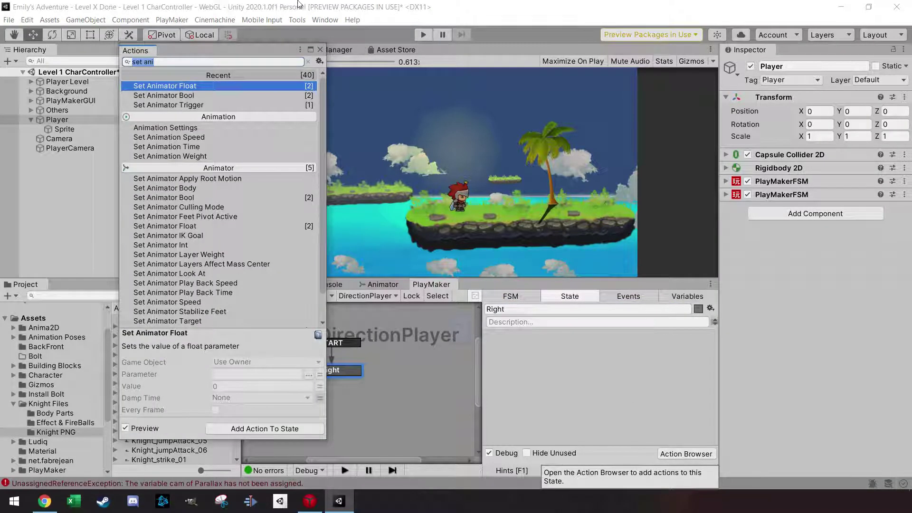
click(320, 50)
click(64, 128)
drag(784, 158, 545, 349)
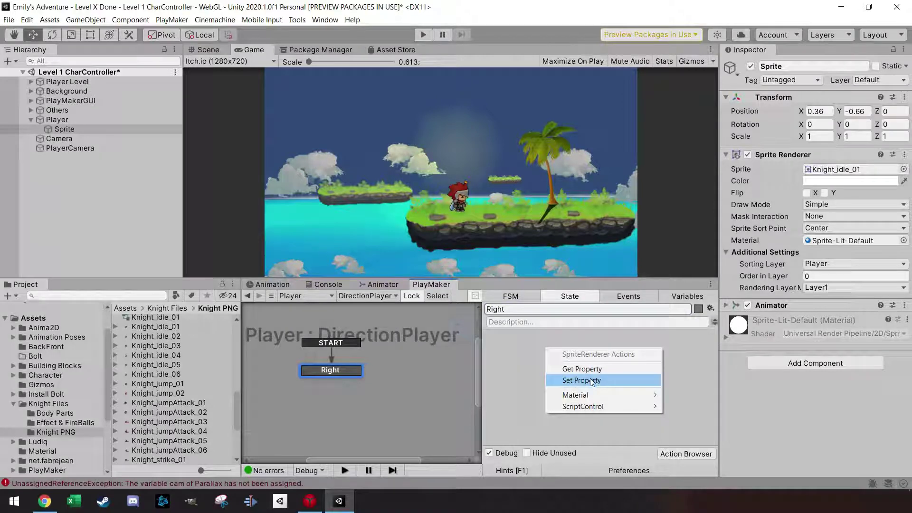
click(591, 380)
click(617, 373)
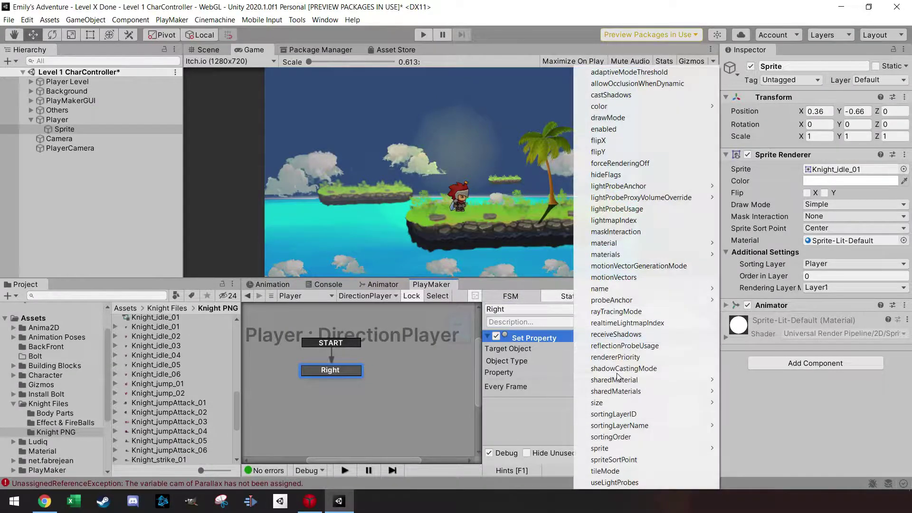
click(608, 140)
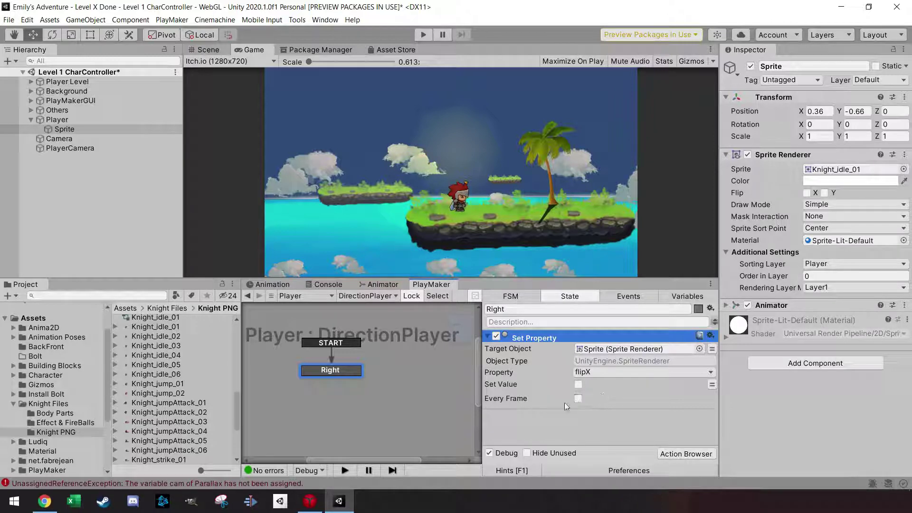
Add a Get Axis action to the Right state with axis name Horizontal and multiplier 3.5
click(695, 452)
text(get ax)
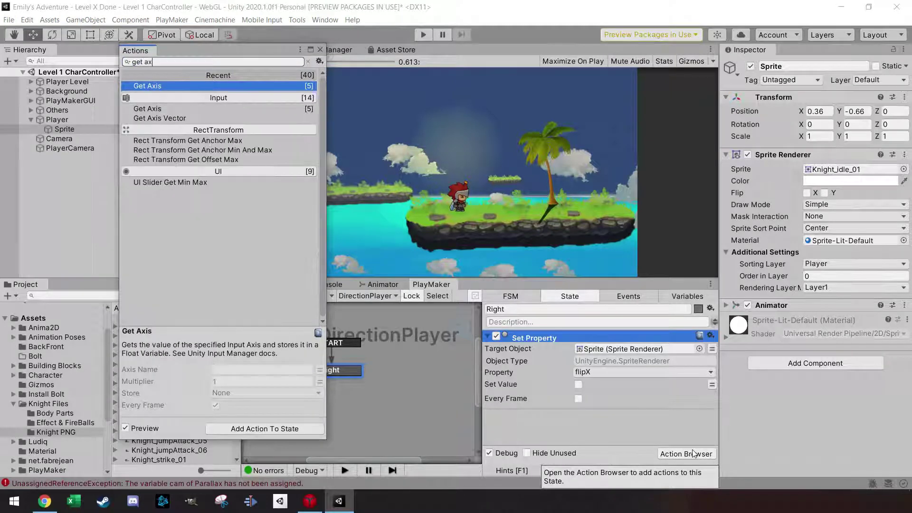
key(Return)
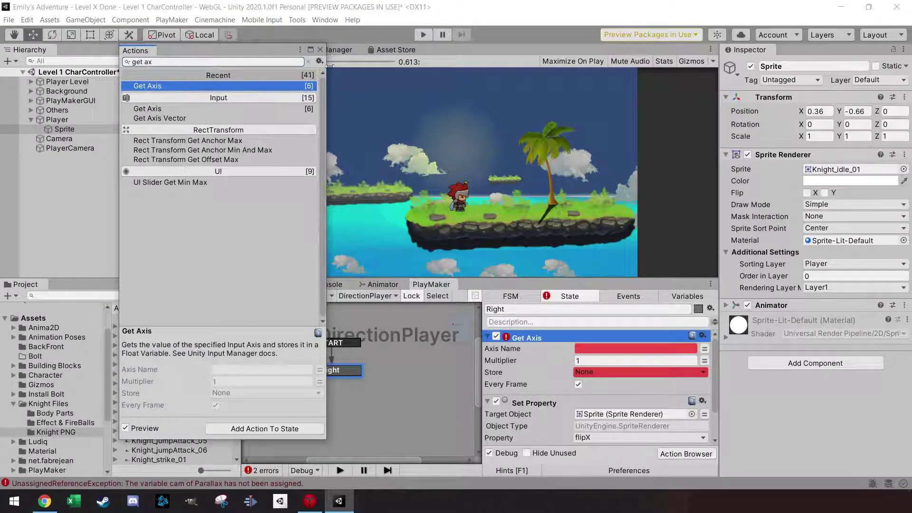
click(320, 50)
click(596, 349)
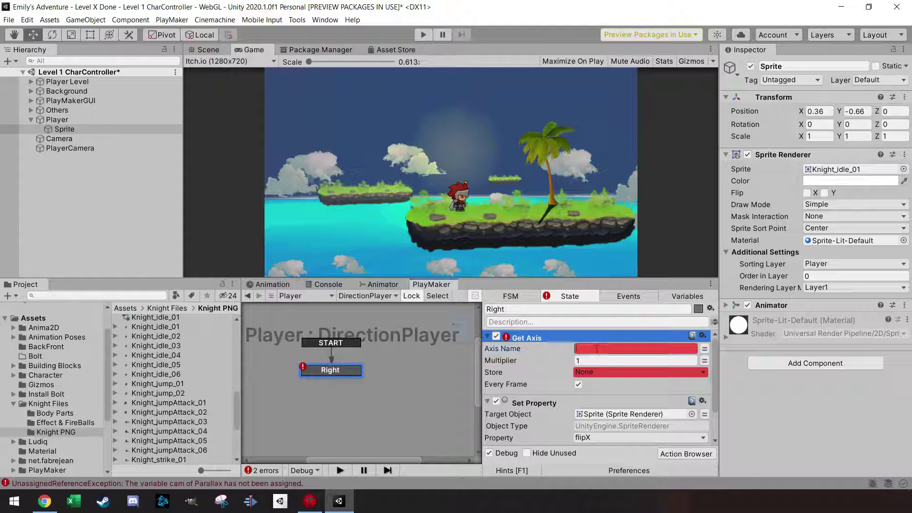
text(Horizo)
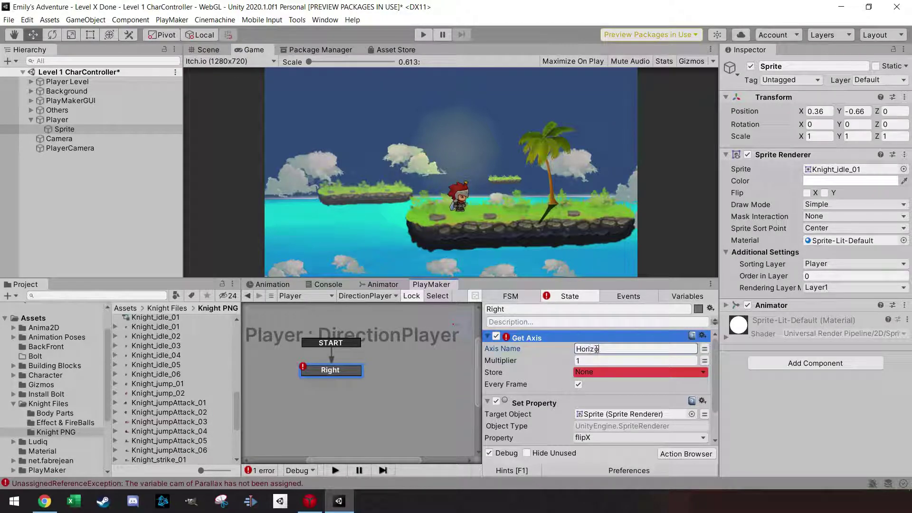
text(ntal)
key(Tab)
text(3.5)
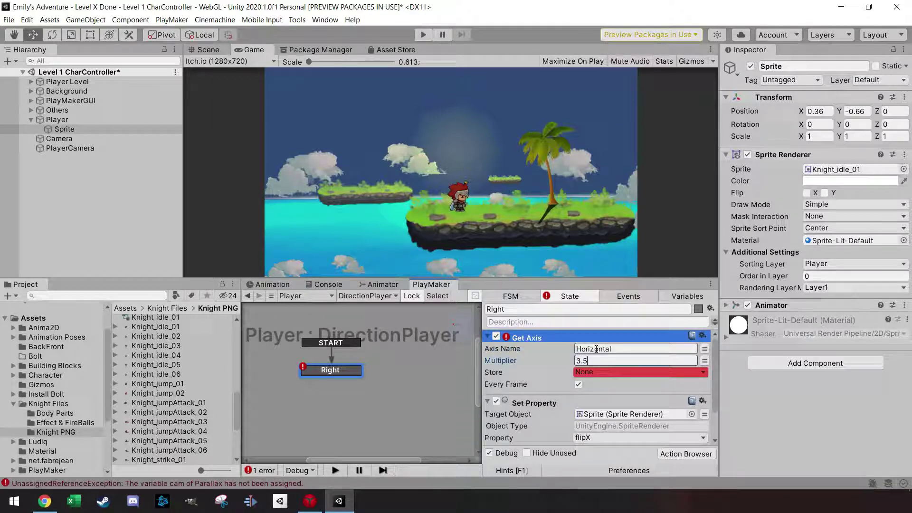
Store the Get Axis result in a new variable named Move Speed and order Set Property before Get Axis
click(630, 372)
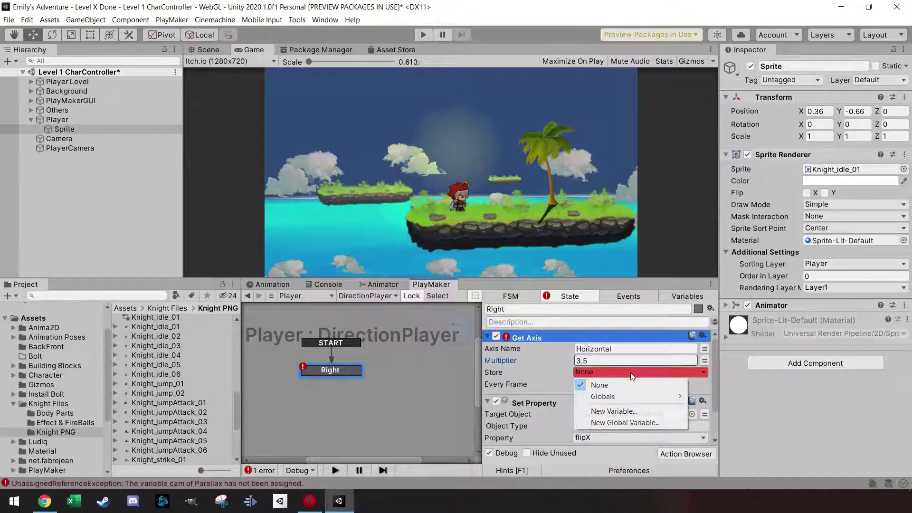
click(630, 408)
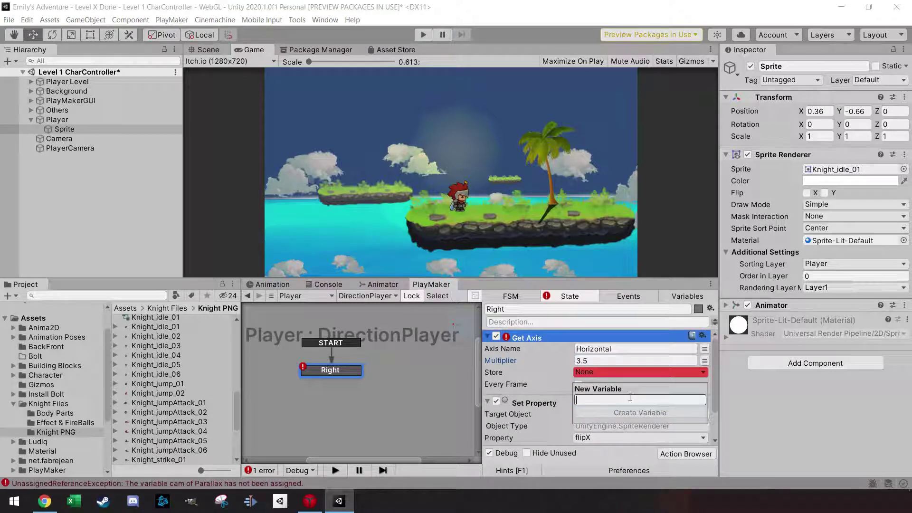
text(Mov)
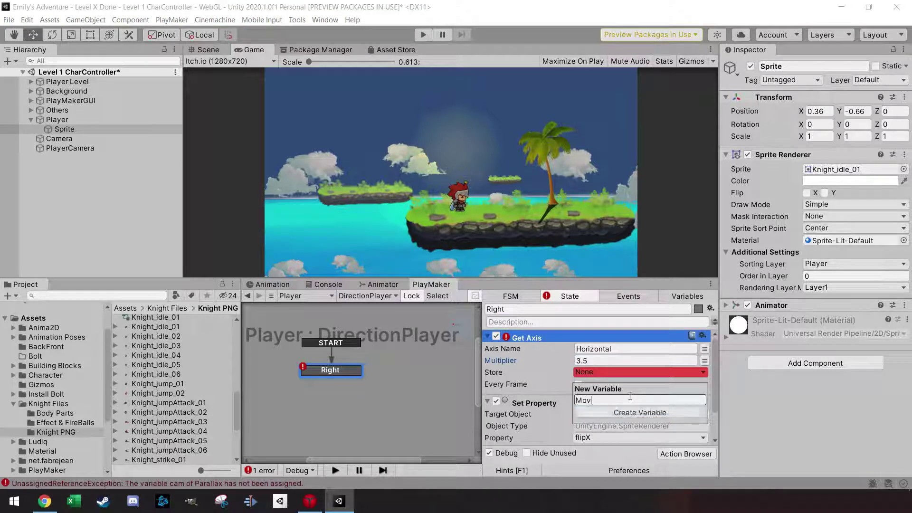
text(e SPee)
key(BackSpace)
key(BackSpace)
key(BackSpace)
text(peed)
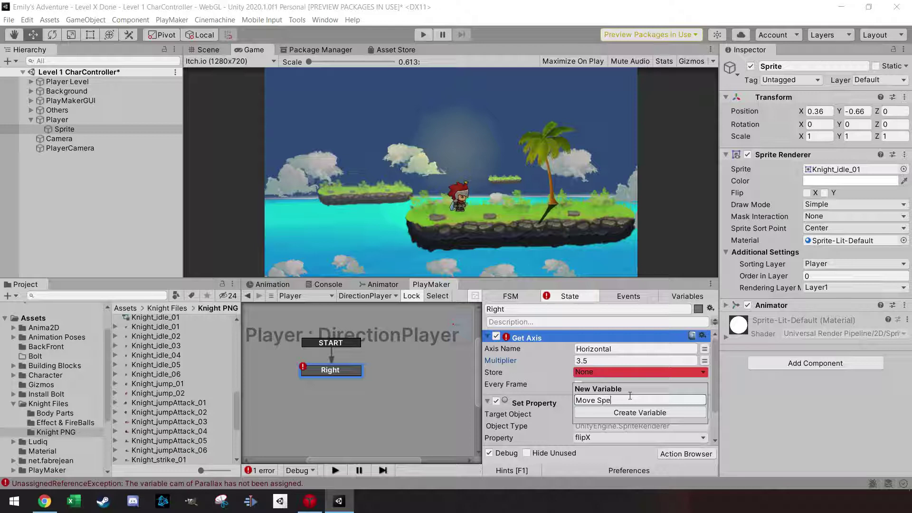
key(Return)
drag(537, 416, 560, 358)
Add a Float Clamp action to the Right state
scroll(558, 357, down, 3)
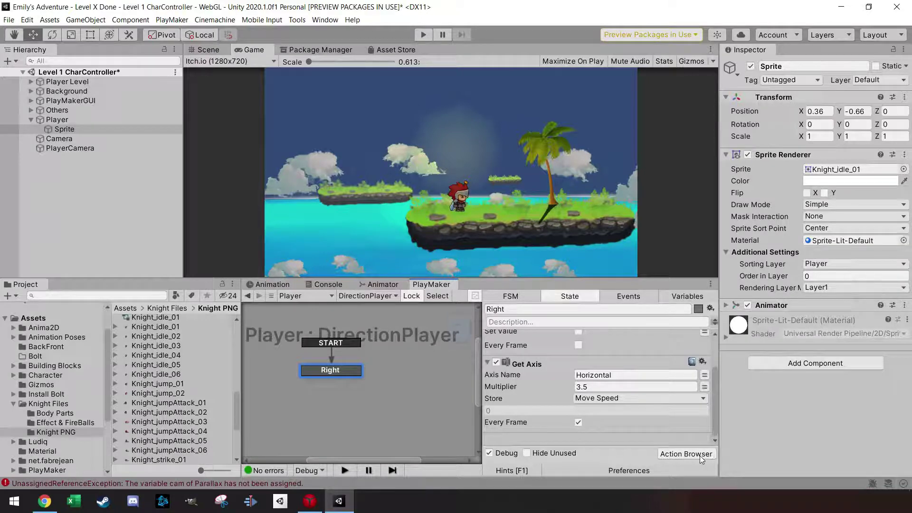
click(685, 453)
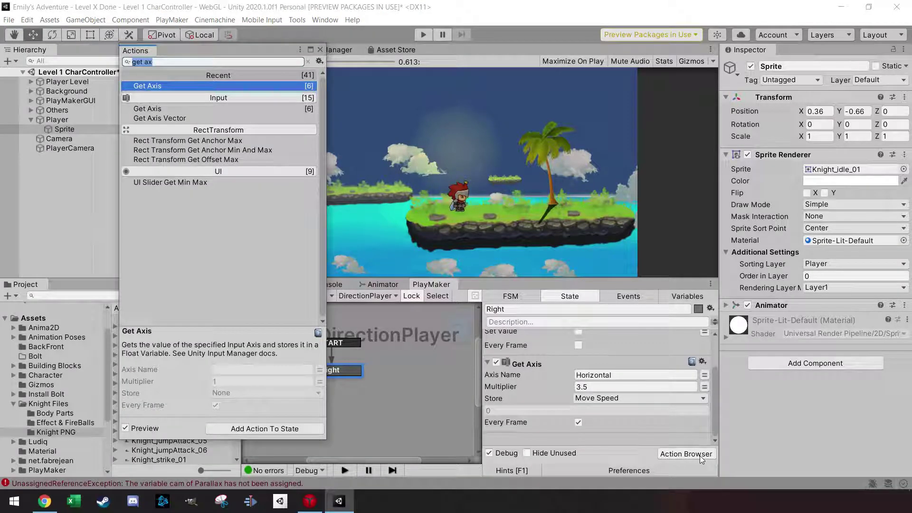
text(float)
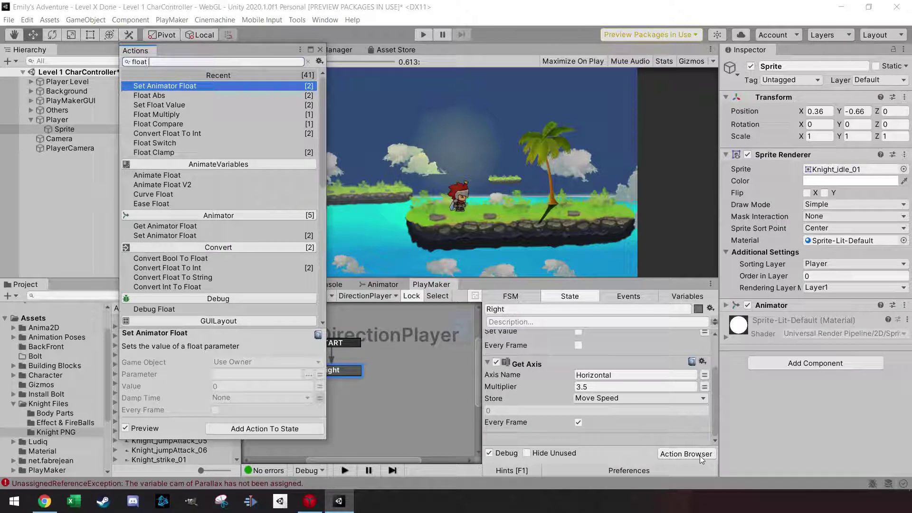
text( c)
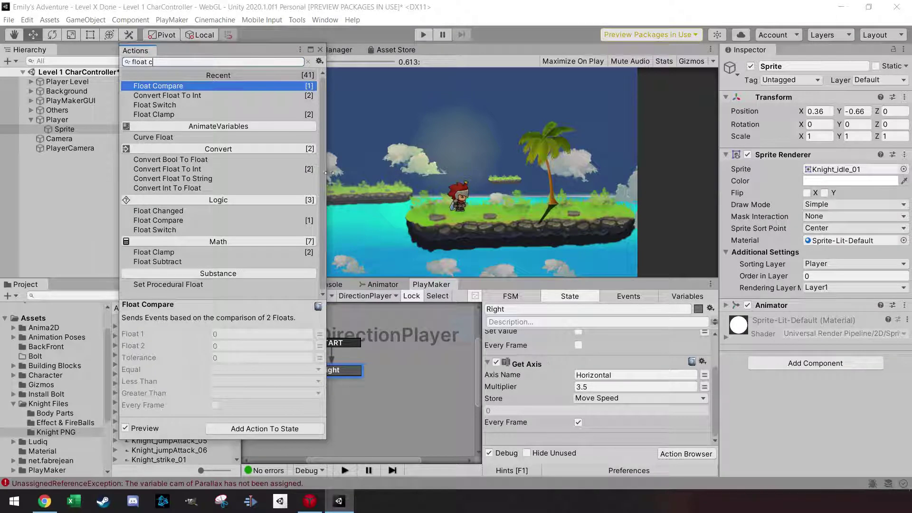
double_click(206, 115)
click(319, 49)
Clamp Move Speed between -1 and 1 every frame and place the Float Clamp action after Get Axis
scroll(594, 400, down, 3)
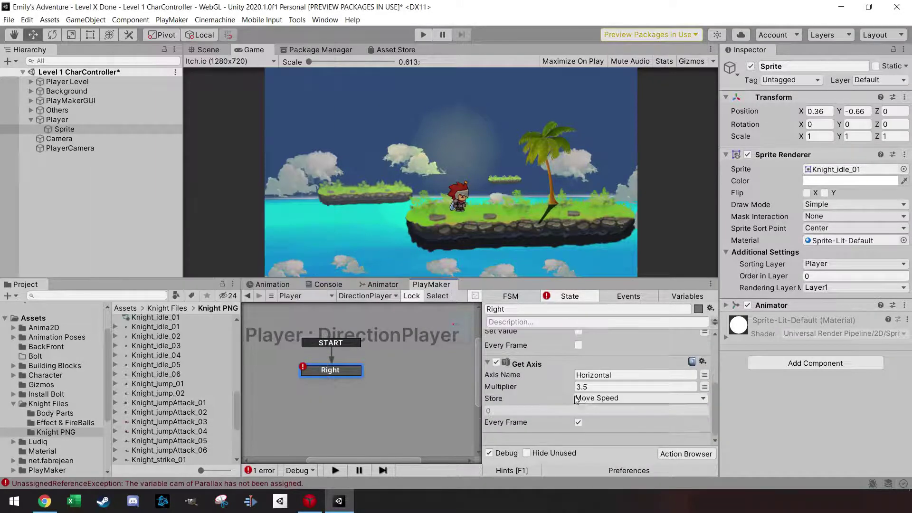
scroll(568, 391, up, 5)
click(607, 350)
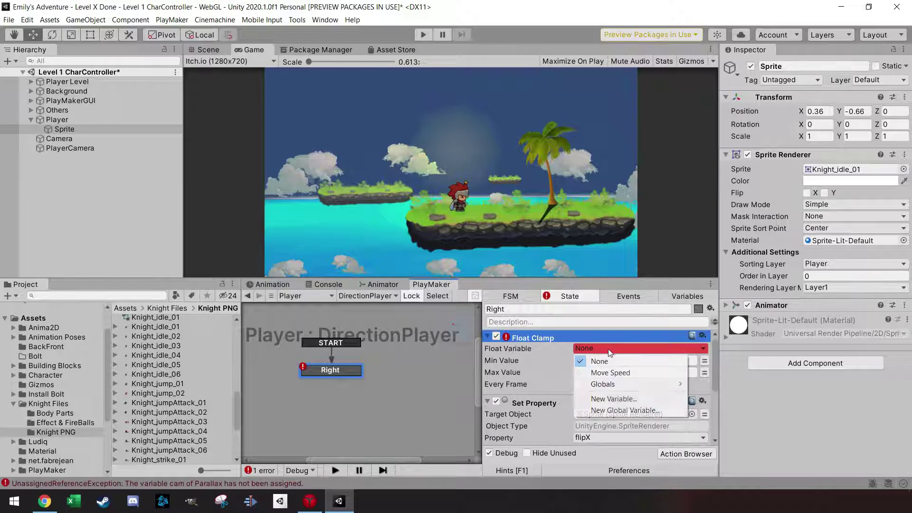
click(634, 372)
click(609, 372)
text(-1)
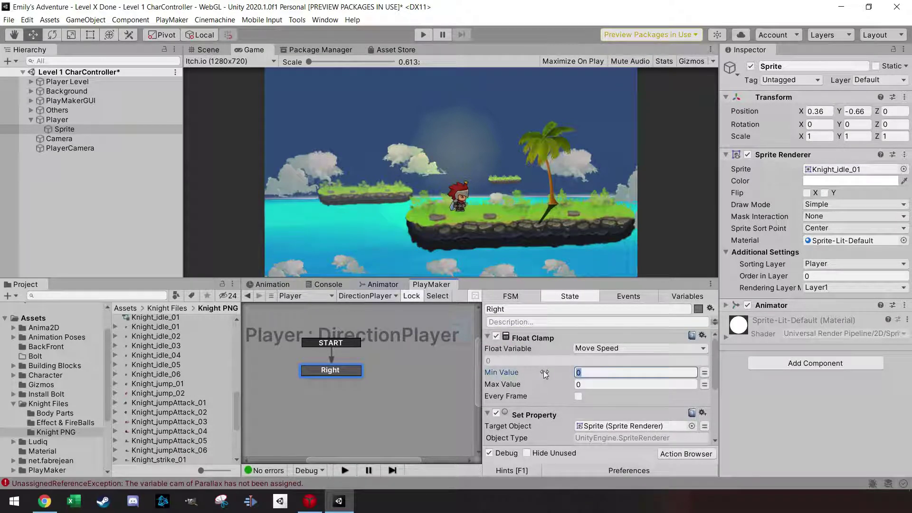
key(Tab)
text(1)
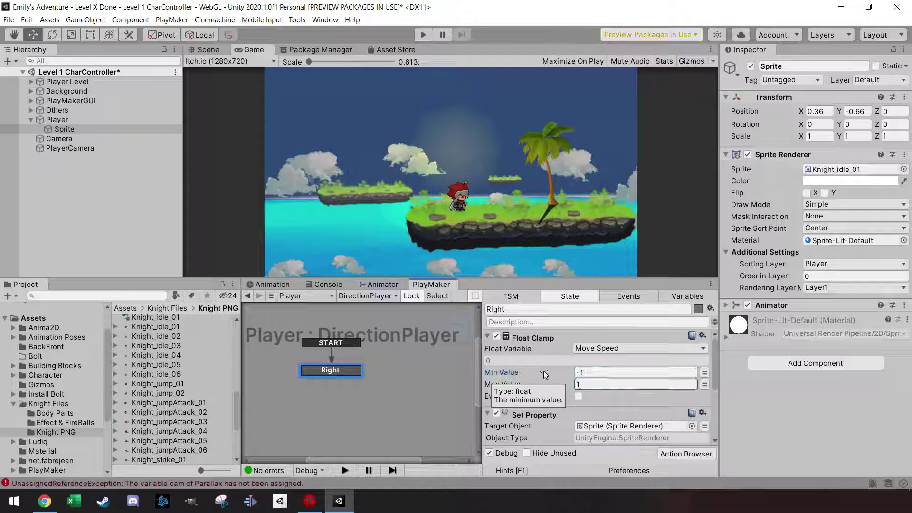
click(577, 396)
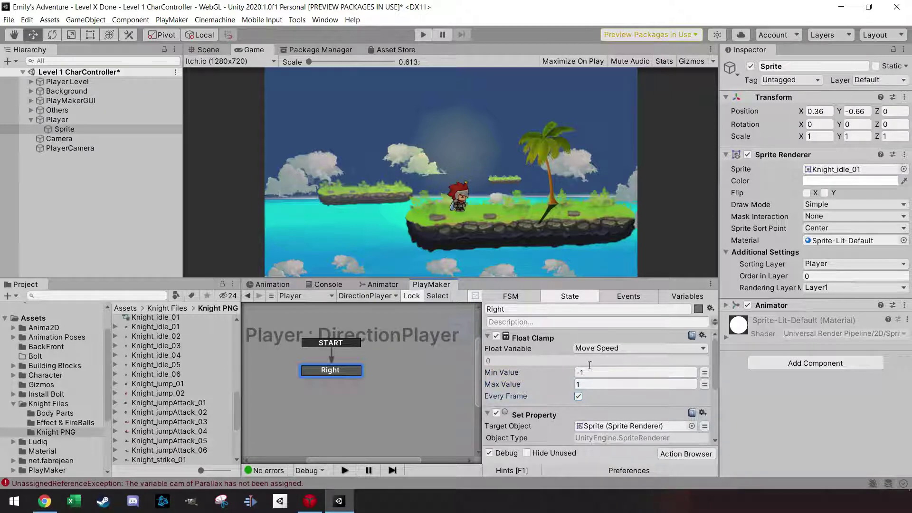
drag(538, 338, 566, 432)
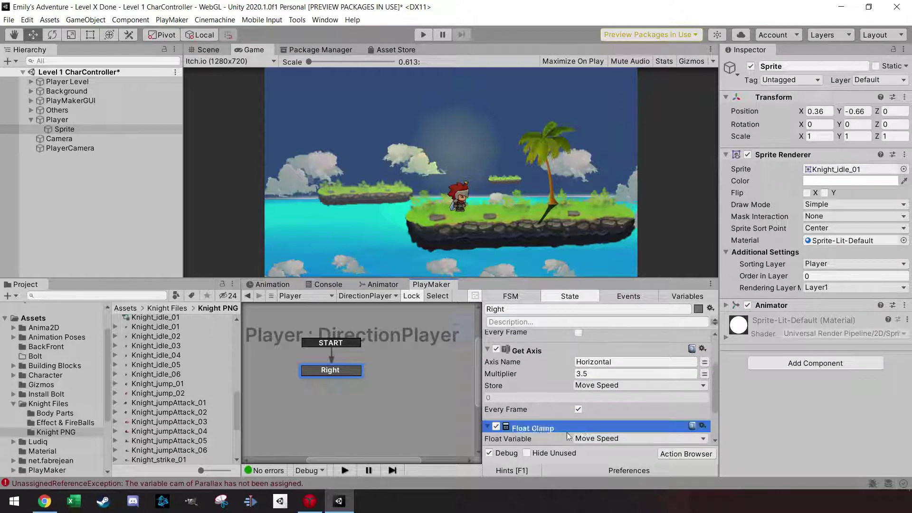
click(602, 436)
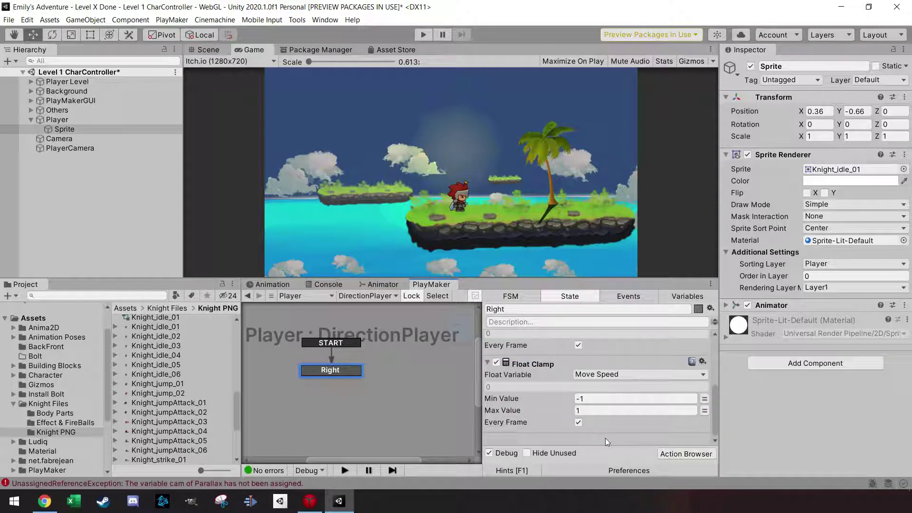
Add a Convert Float To Int action at the end of the Right state
click(677, 454)
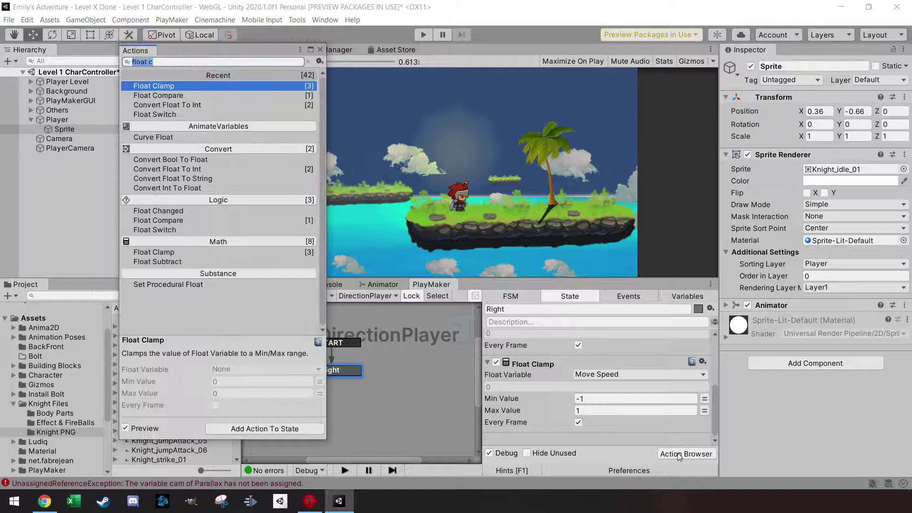
text(co)
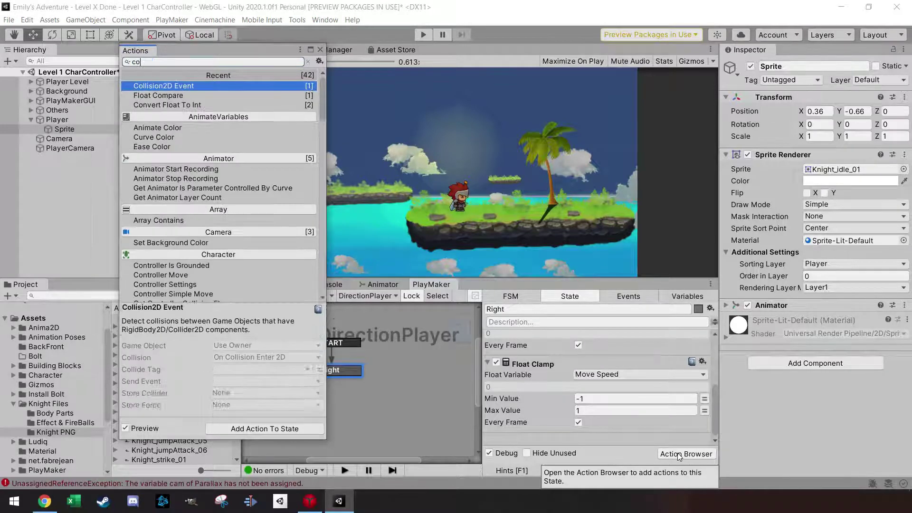
text(nverty)
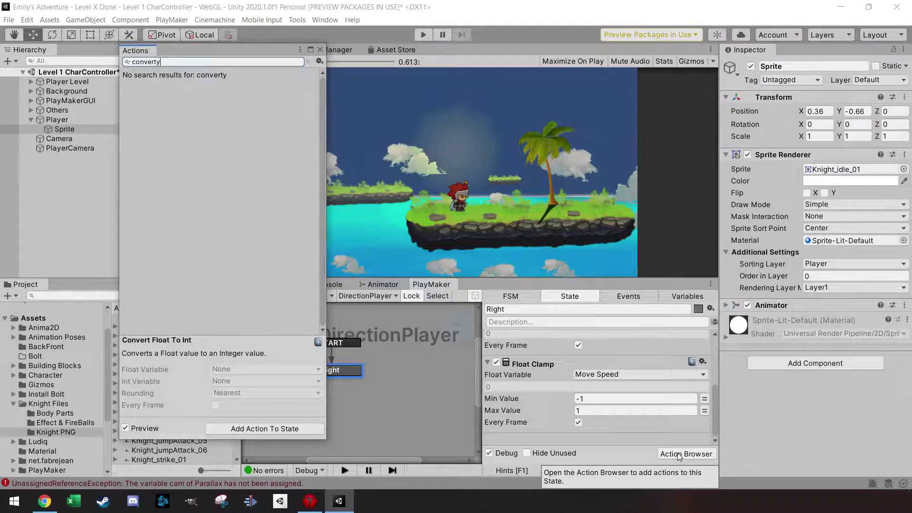
key(BackSpace)
key(Return)
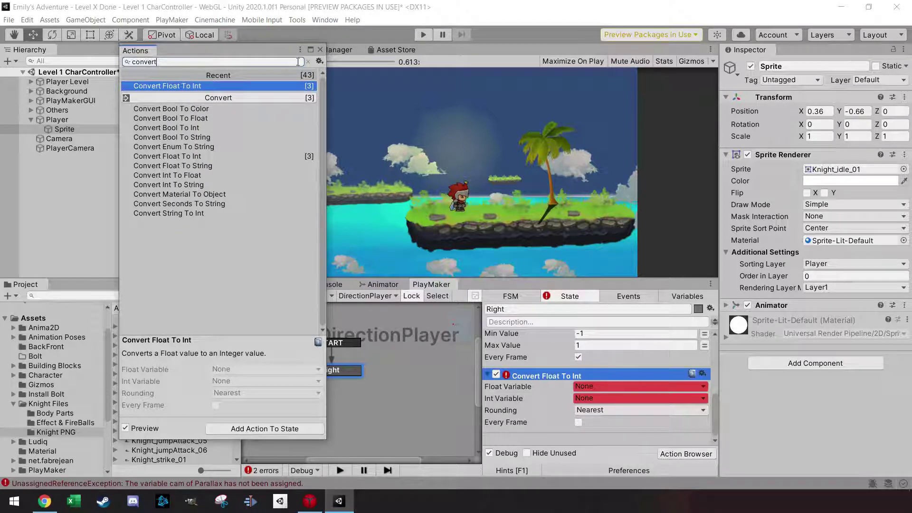
click(320, 50)
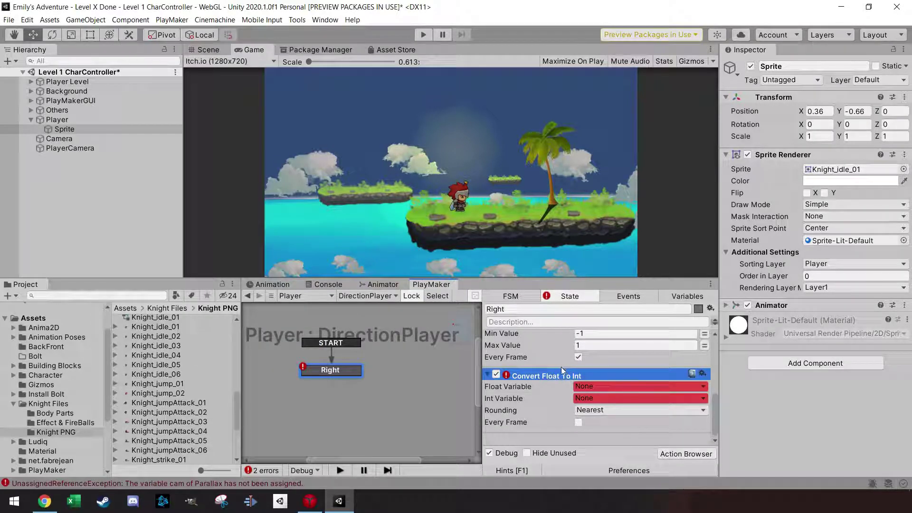
Set Convert Float To Int to read Move Speed and store it in a new int variable named Direction
click(614, 387)
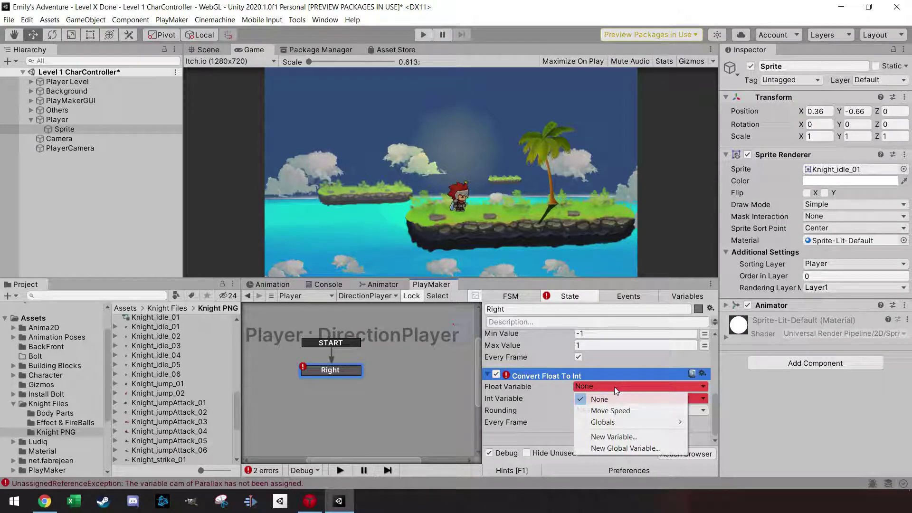
click(621, 409)
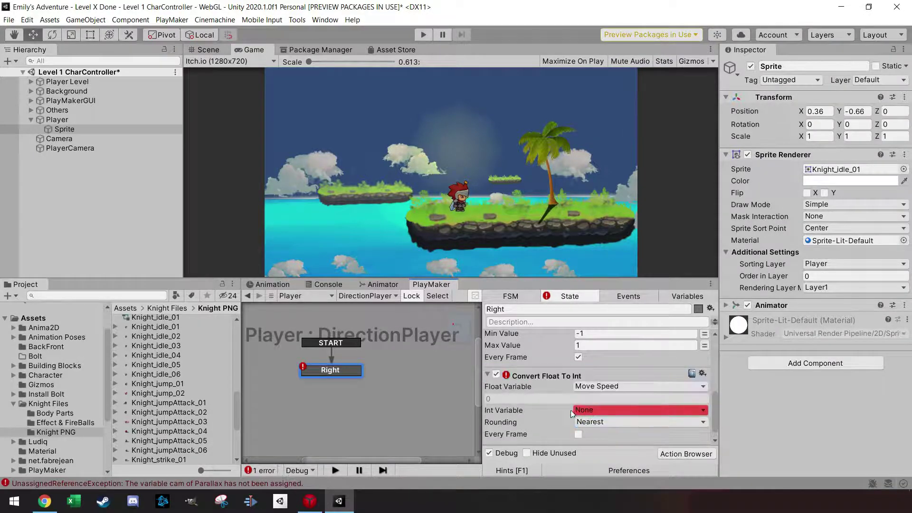
click(609, 409)
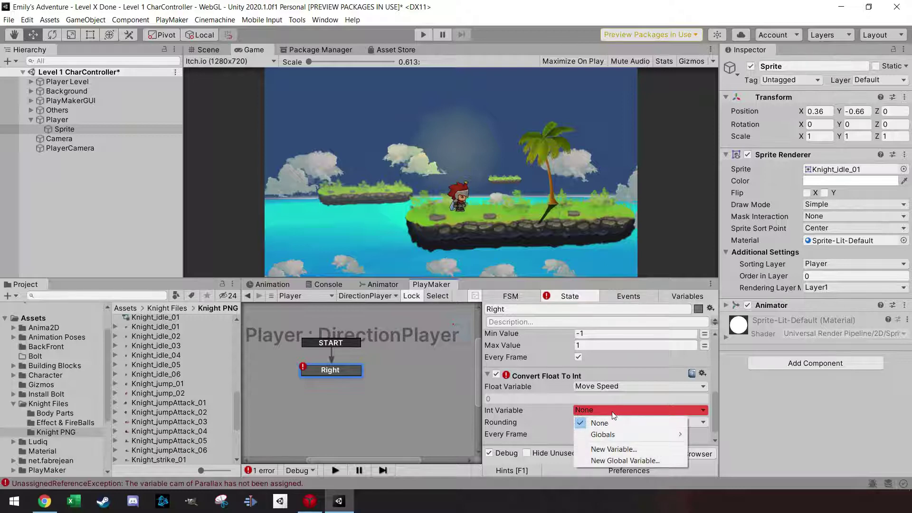
click(625, 449)
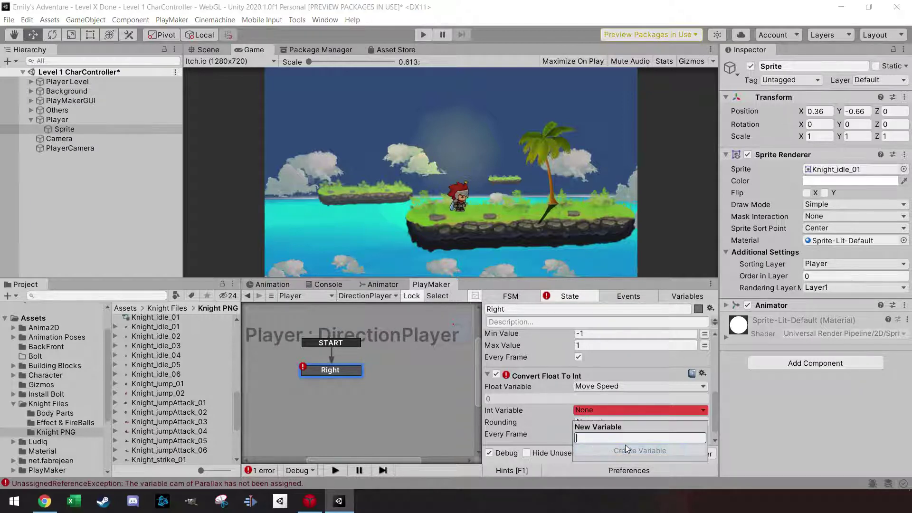
text(Dir)
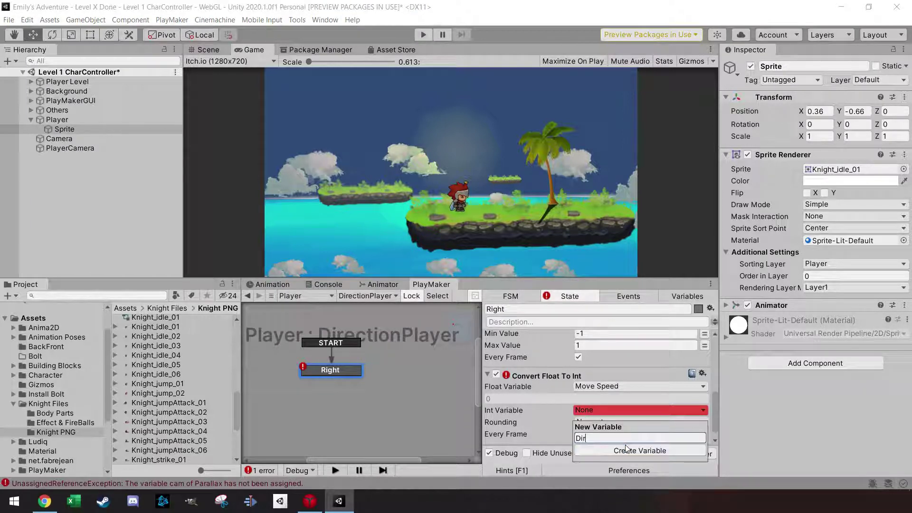
text(ection)
click(626, 448)
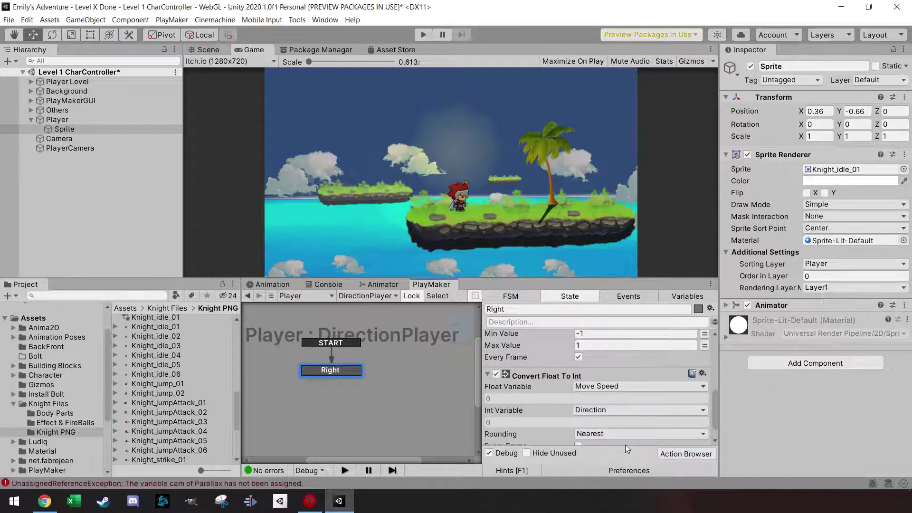
Make Convert Float To Int run every frame and add an Int Switch action at the end of the Right state
scroll(559, 415, down, 1)
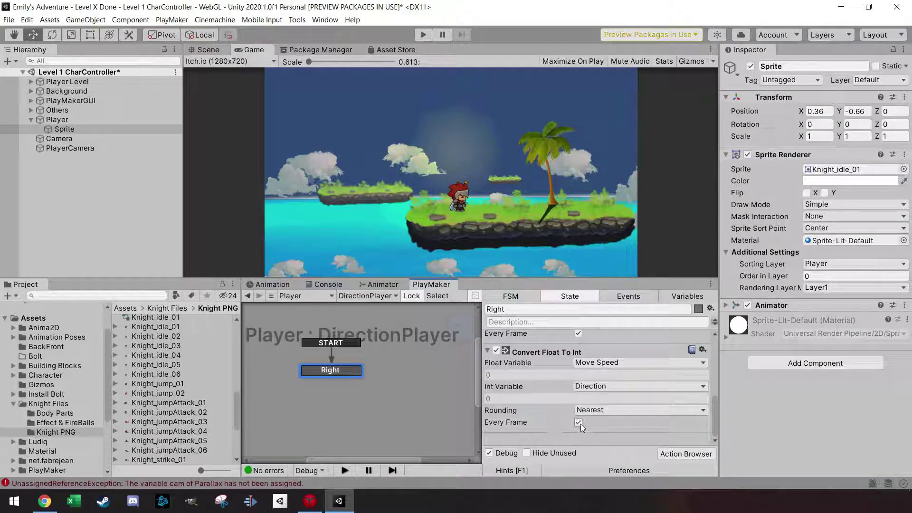
click(684, 453)
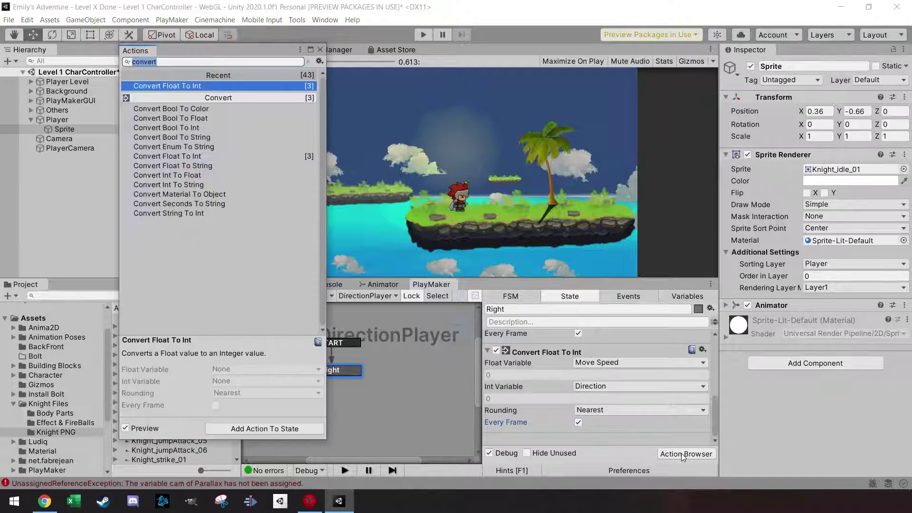
text(int)
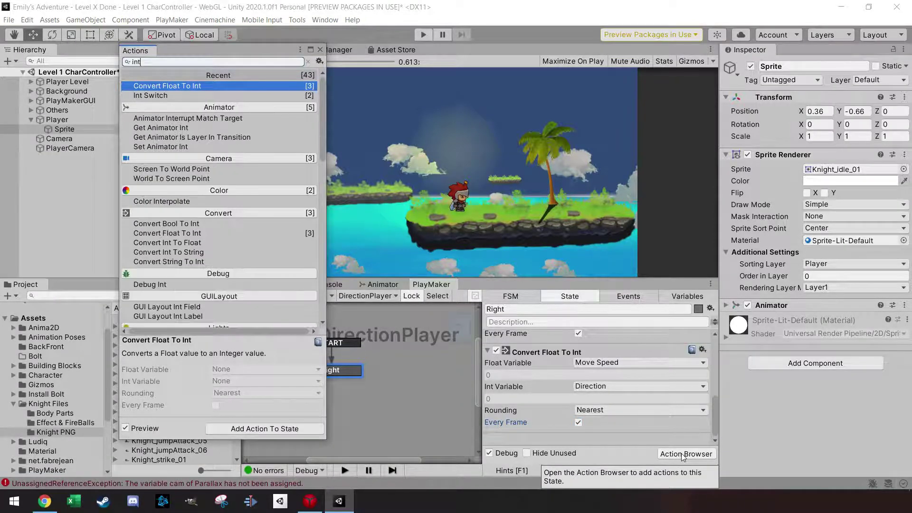
key(Down)
key(Return)
click(319, 50)
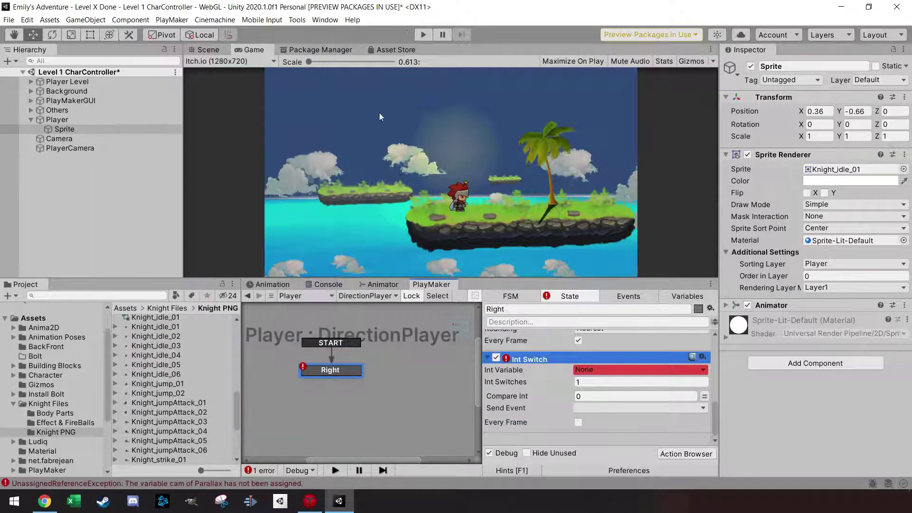
Set the Int Switch to read the Direction variable and compare it with -1
click(590, 371)
click(609, 394)
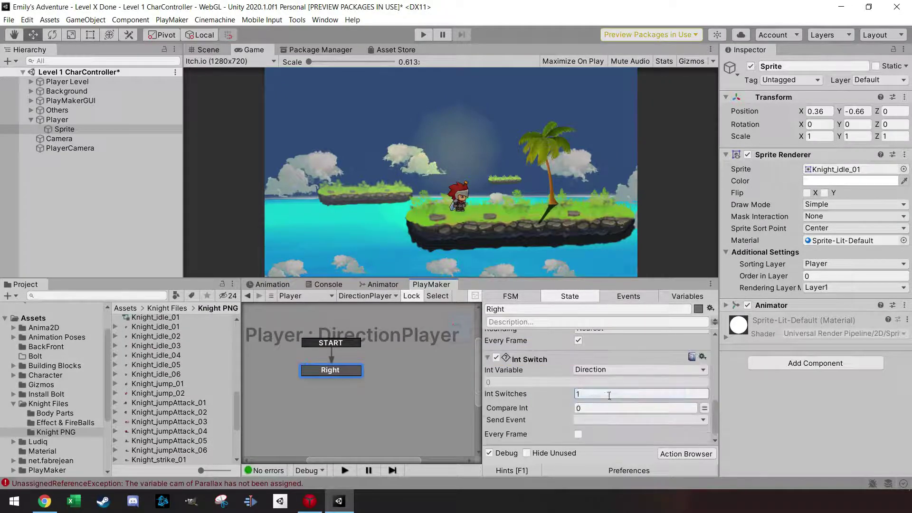
click(554, 407)
text(-1)
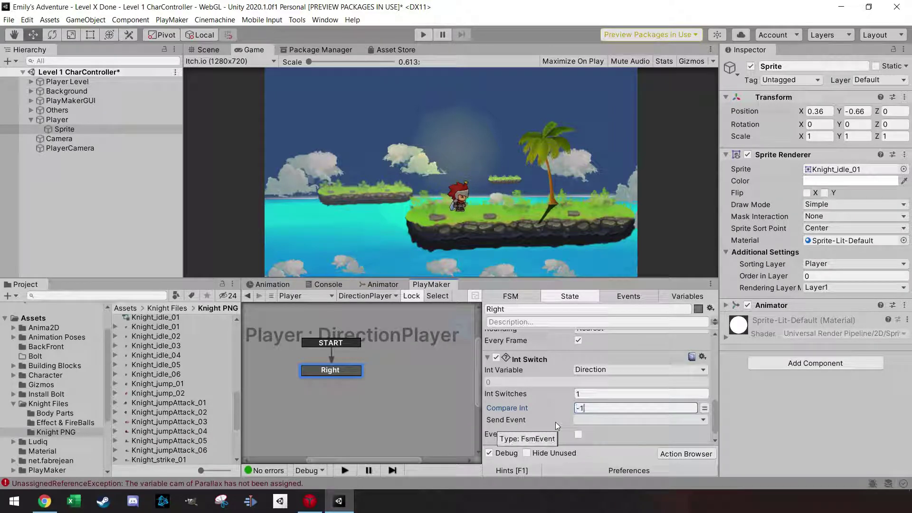
Create a TurnLeft event for the Int Switch in the Right state, add its transition to the state, and enable Every Frame
click(600, 419)
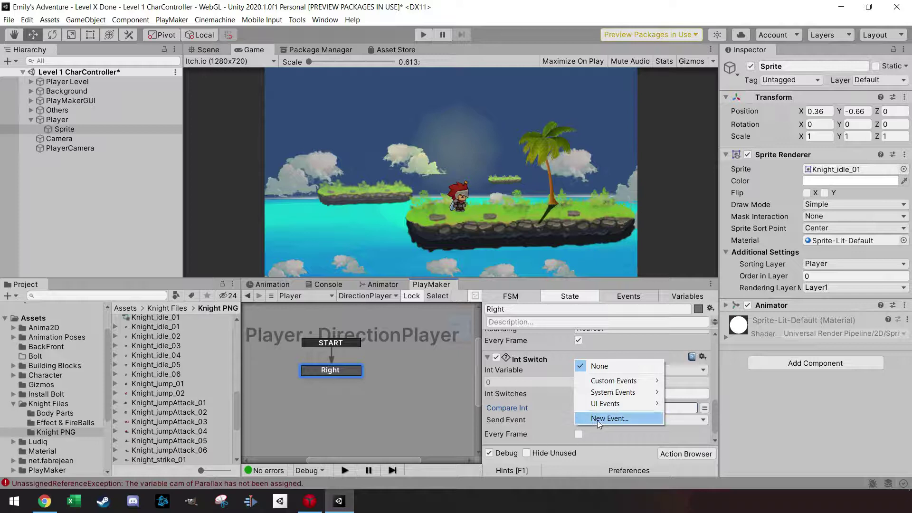
click(597, 419)
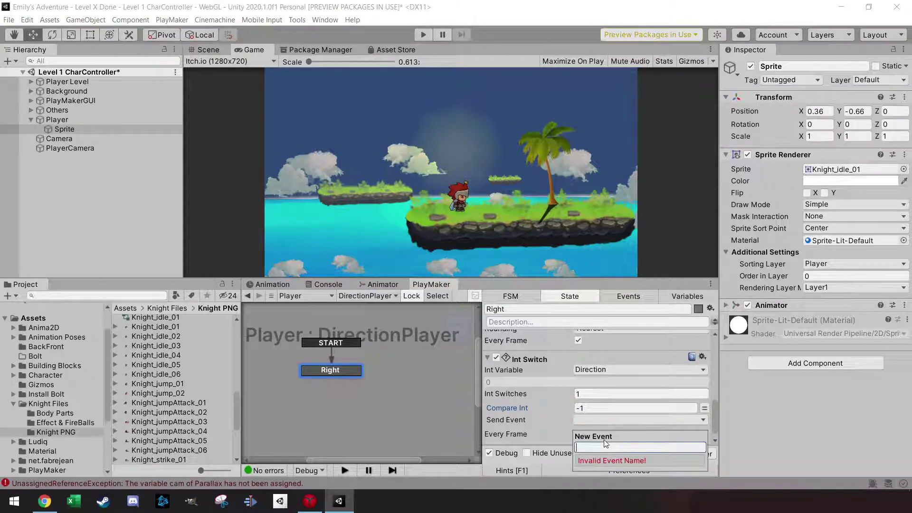
text(TurnLeft)
key(Return)
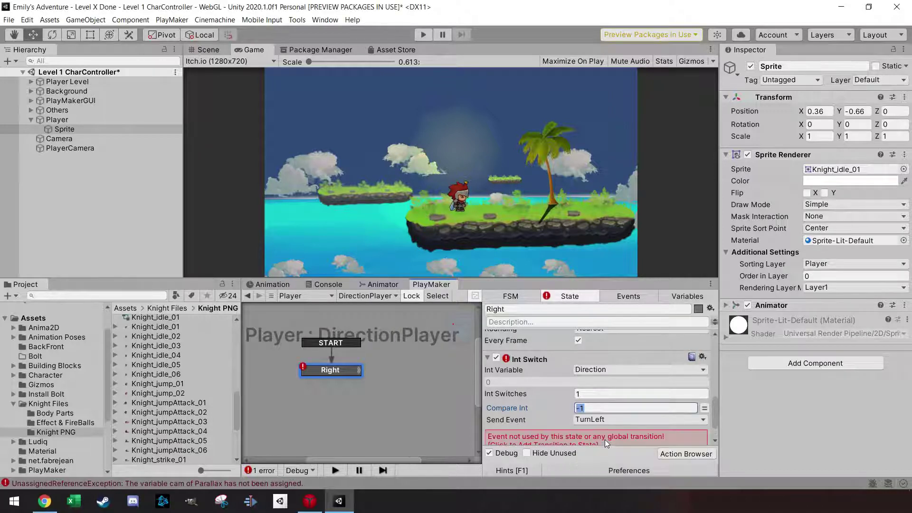
click(563, 437)
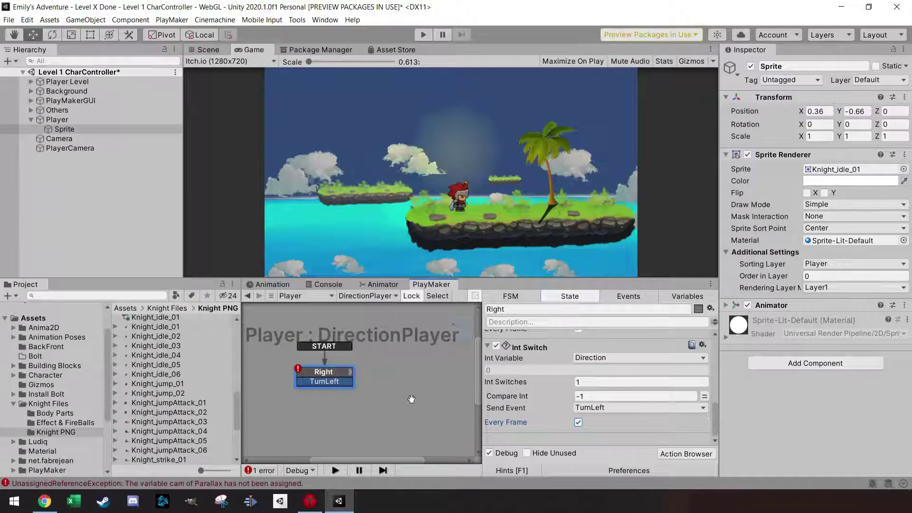
Add a new event named TurnRight to the DirectionPlayer FSM
click(629, 296)
click(590, 442)
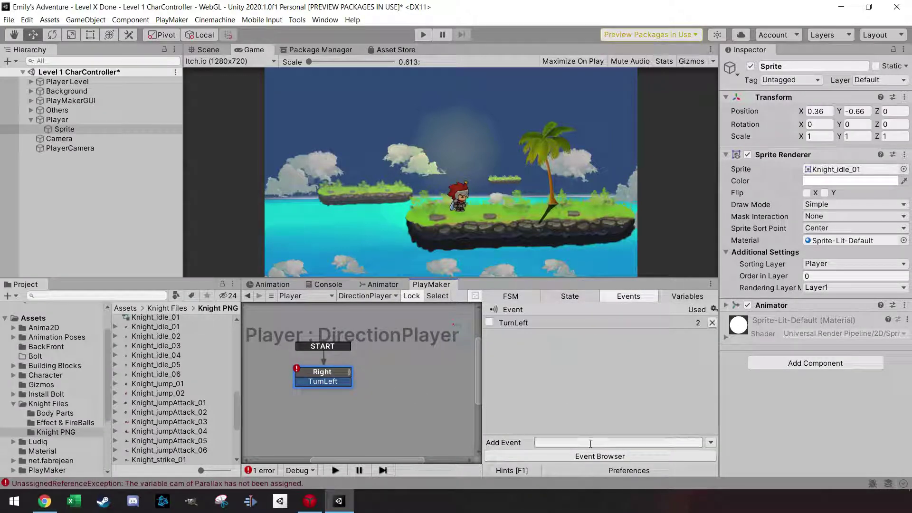
text(TurnRigh)
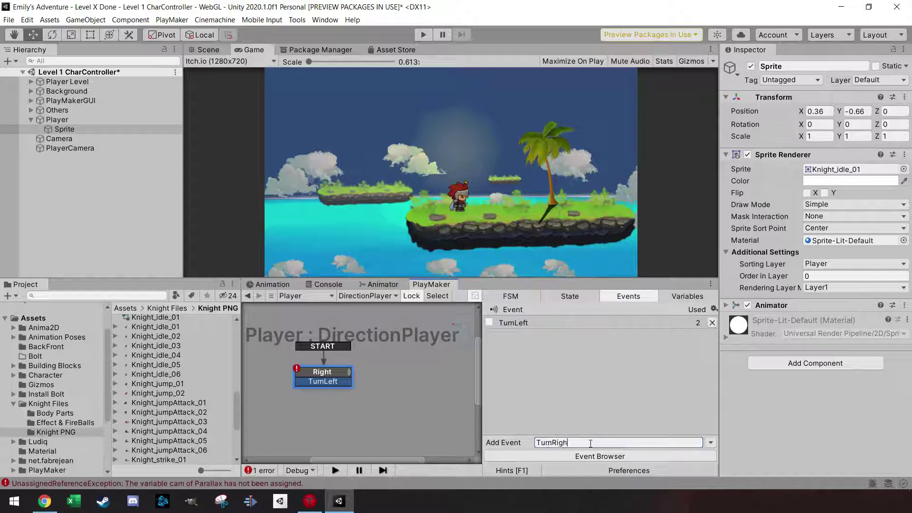
text(t)
key(Return)
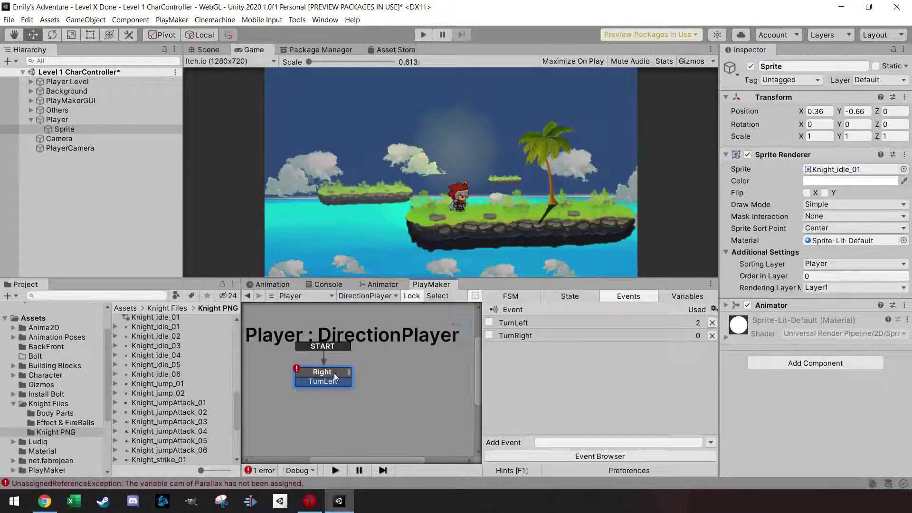
Duplicate the Right state beside the original, keeping the current start state, and link Right's TurnLeft transition to the copy
click(334, 374)
key(ctrl+c)
key(ctrl+v)
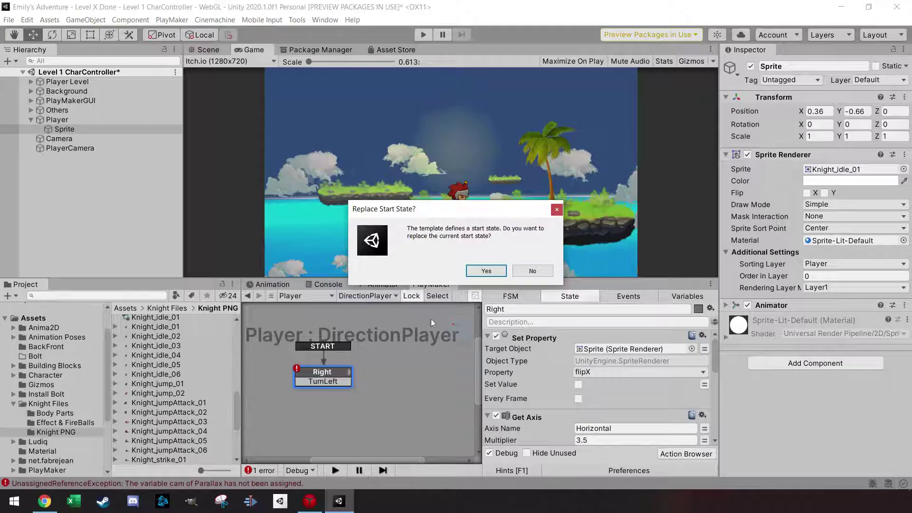
click(523, 272)
drag(389, 389, 409, 370)
click(346, 381)
drag(346, 382, 401, 377)
Delete the TurnLeft transition from the copied state Right 2
click(402, 386)
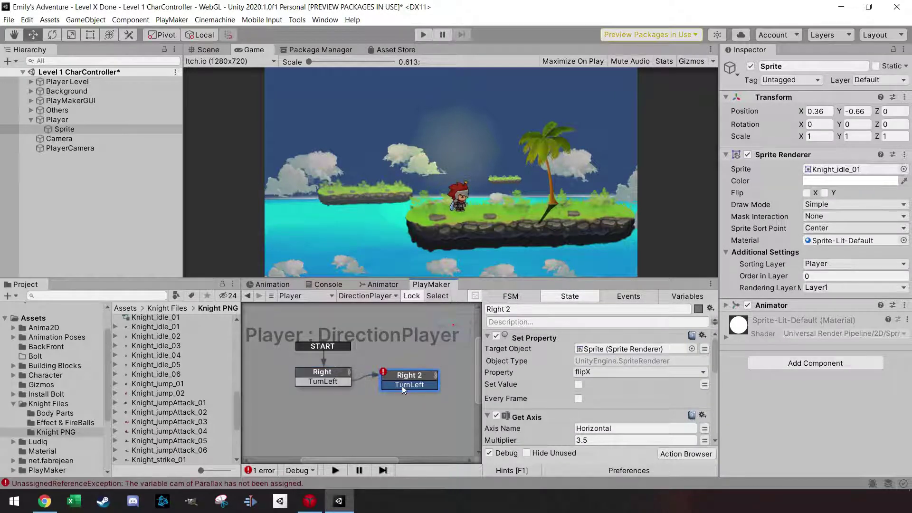
right_click(402, 390)
click(427, 367)
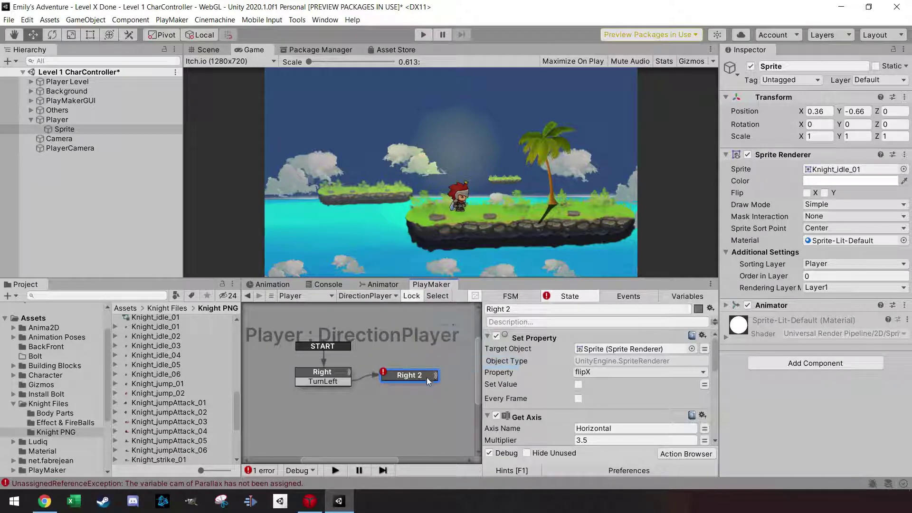
Set Right 2's Int Switch to compare with 1 and send TurnRight, and link a TurnRight transition back to Right
scroll(599, 384, down, 6)
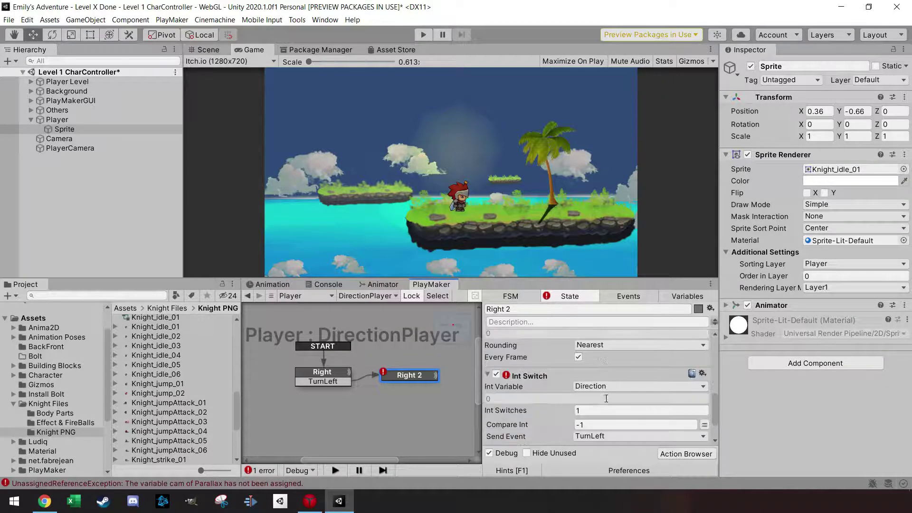
click(555, 424)
text(1)
click(608, 436)
click(609, 385)
scroll(609, 398, down, 3)
click(570, 403)
mouse_move(412, 386)
mouse_down()
mouse_move(352, 391)
mouse_move(342, 380)
mouse_move(405, 371)
mouse_up()
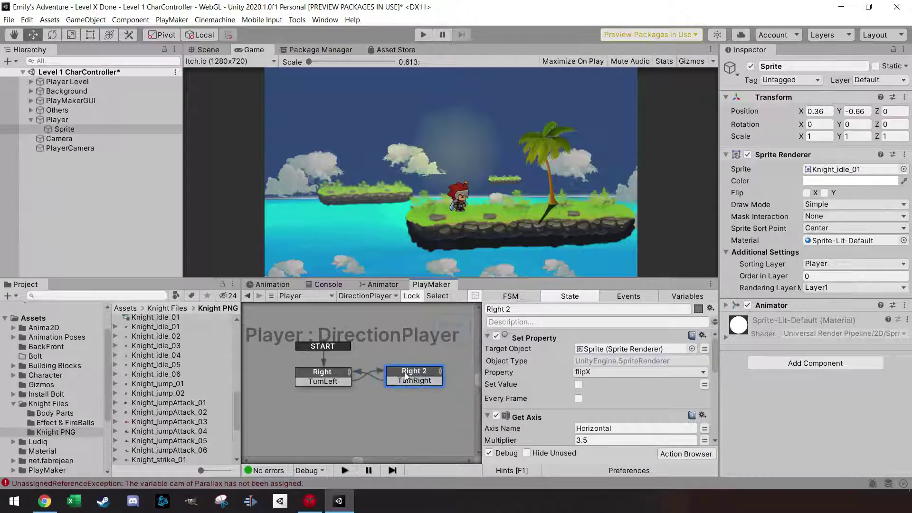
Rename the copied state as Left and enable the Set Value option for its flipX property
drag(526, 310, 458, 310)
text(Left)
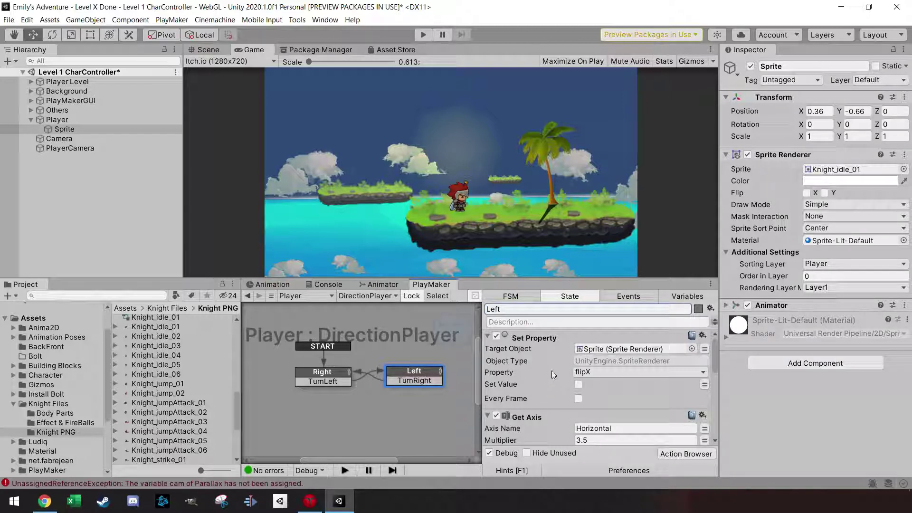
click(578, 384)
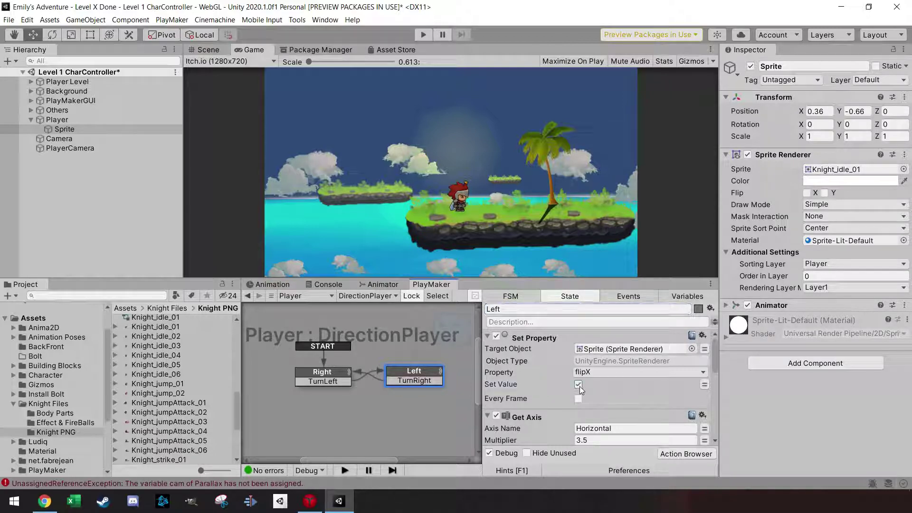
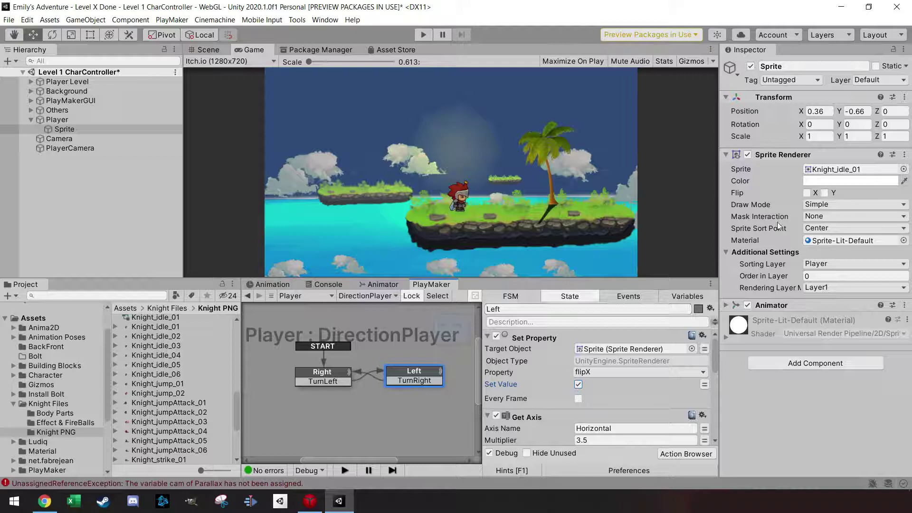
Preview the knight sprite flipped on X in its Sprite Renderer, and restore the original orientation
click(807, 192)
click(807, 192)
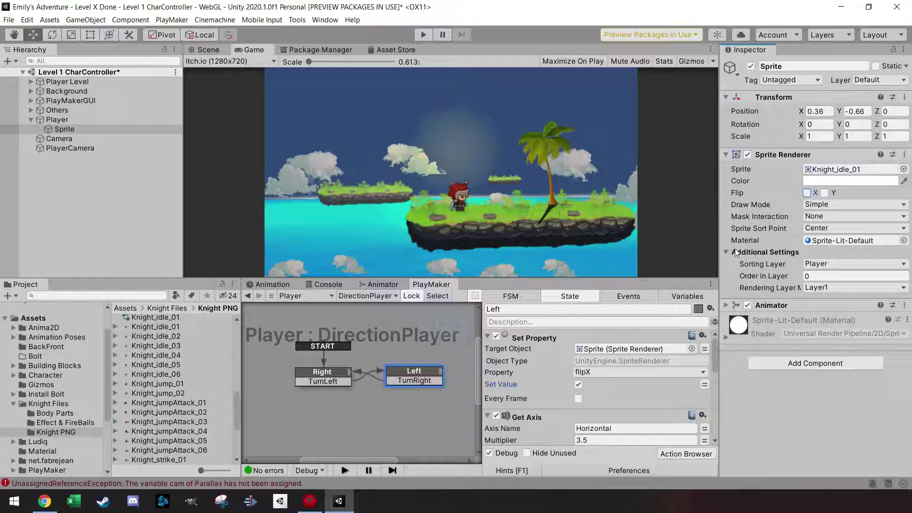
scroll(625, 401, down, 3)
scroll(625, 400, up, 5)
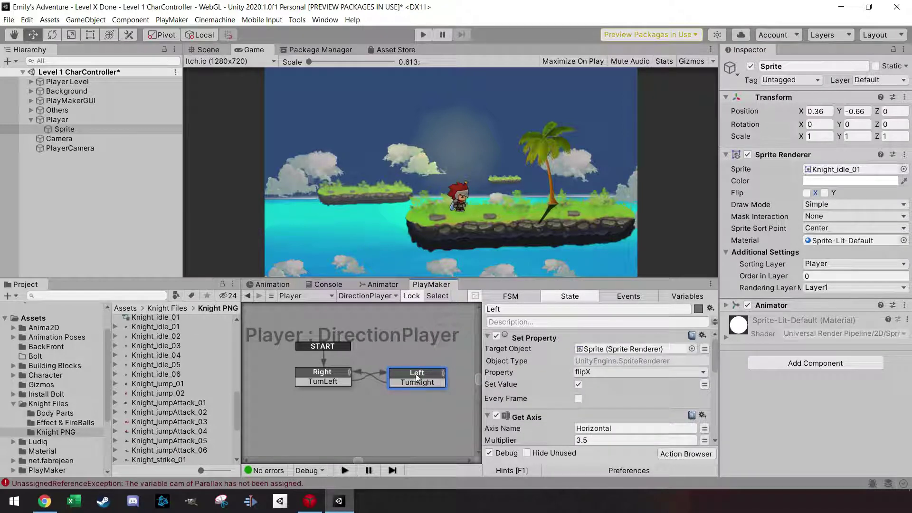
Run the game, walk the knight right, left and right again to test the direction flip, and stop play mode
click(423, 36)
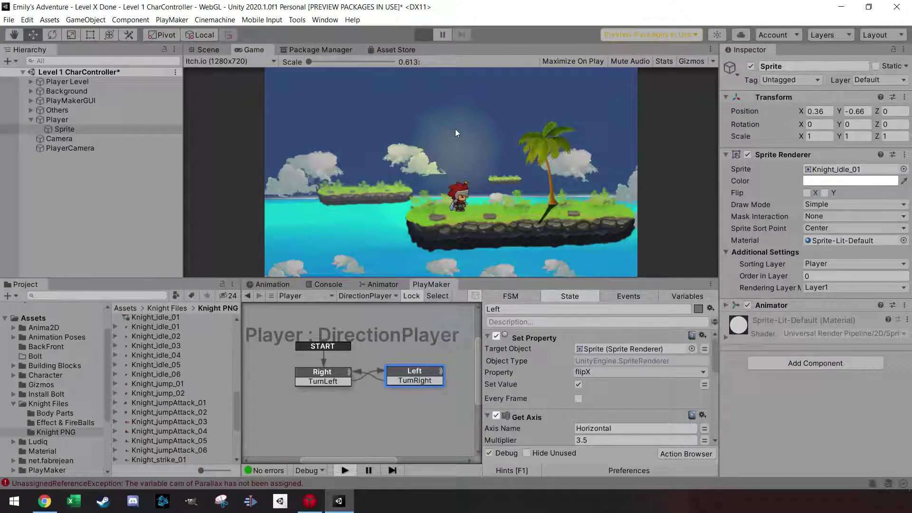
key(Right)
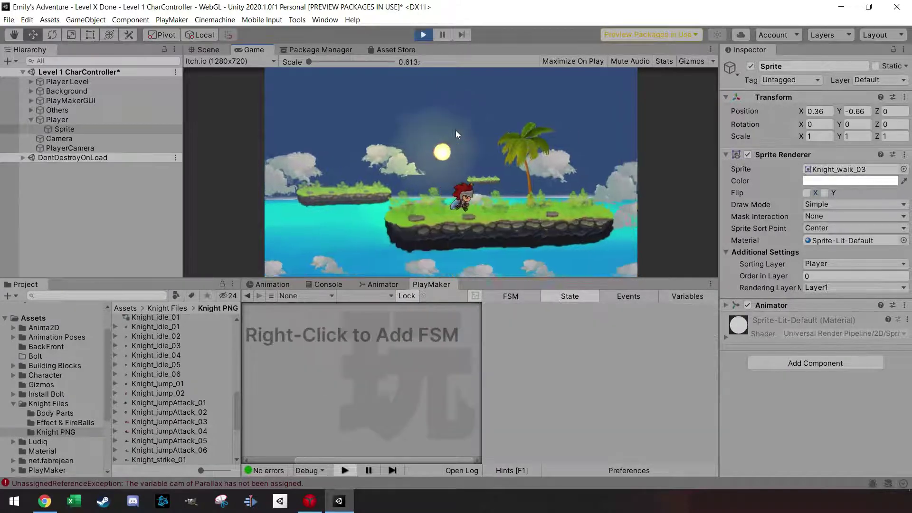
key(Left)
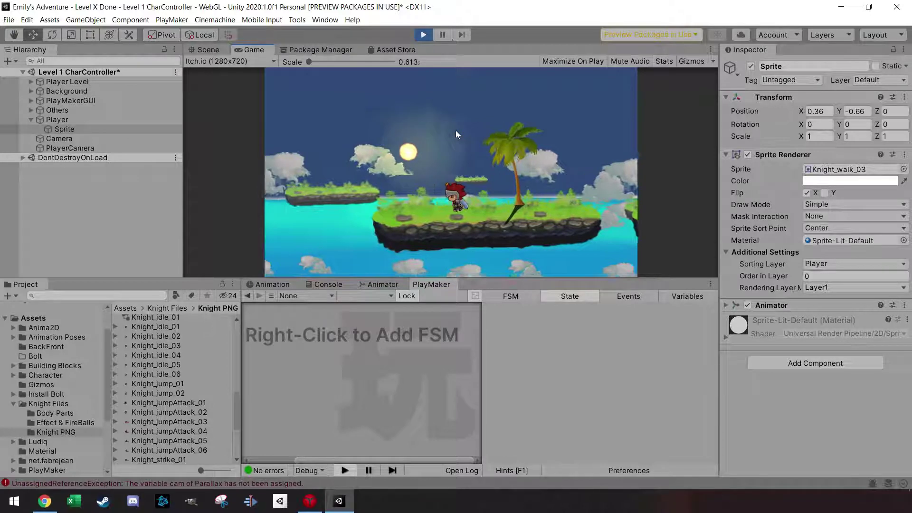
key(Right)
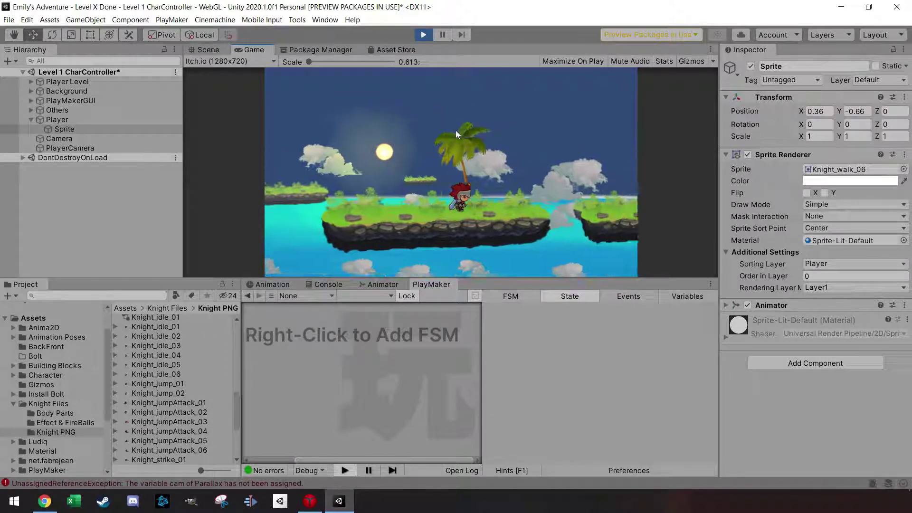
key(ctrl+p)
Review the actions in the Player's Move FSM, including the Vector field's variable and value modes in Set Velocity 2d
click(375, 276)
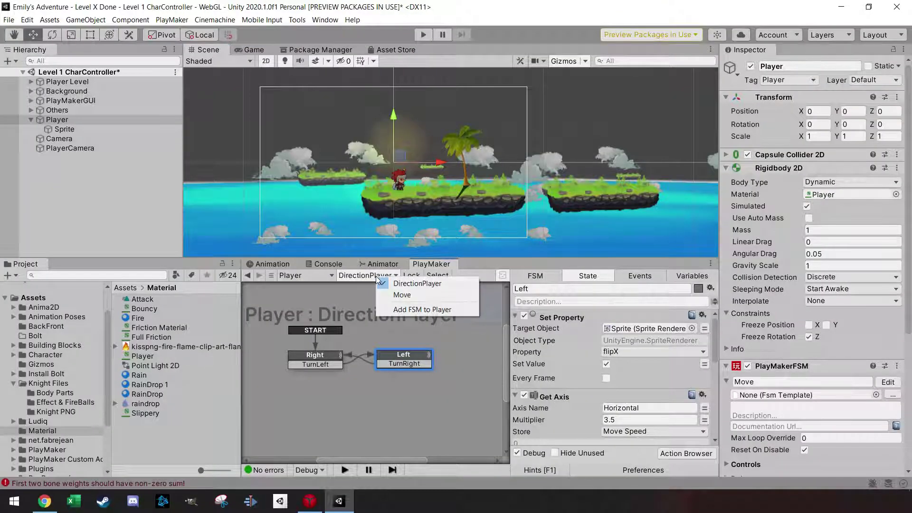
click(407, 294)
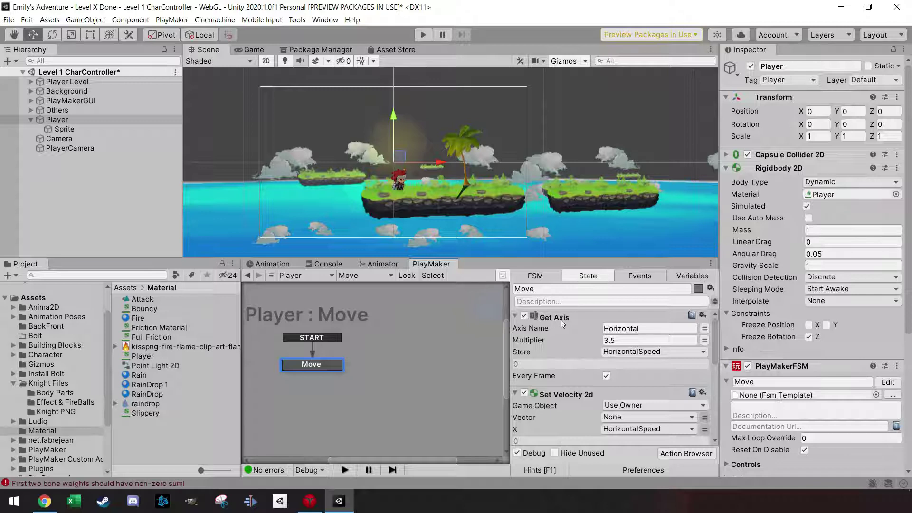
scroll(560, 320, down, 1)
click(643, 380)
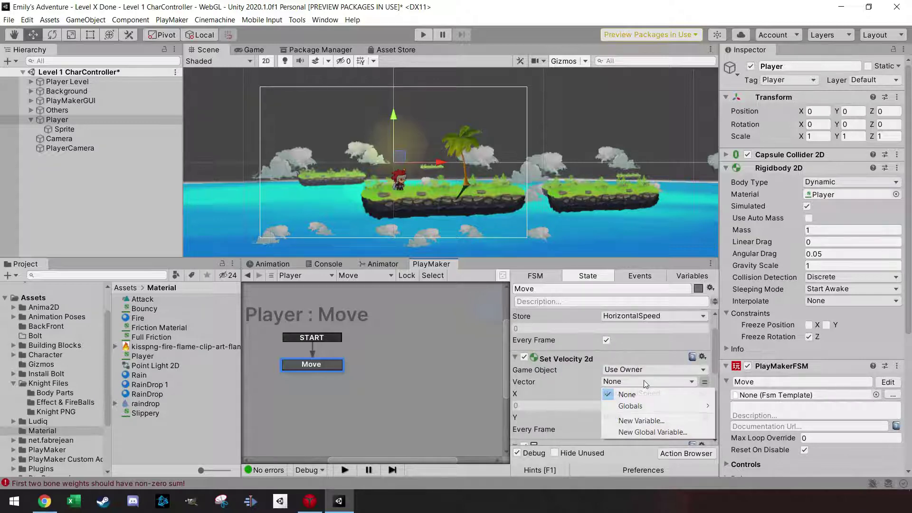
click(643, 381)
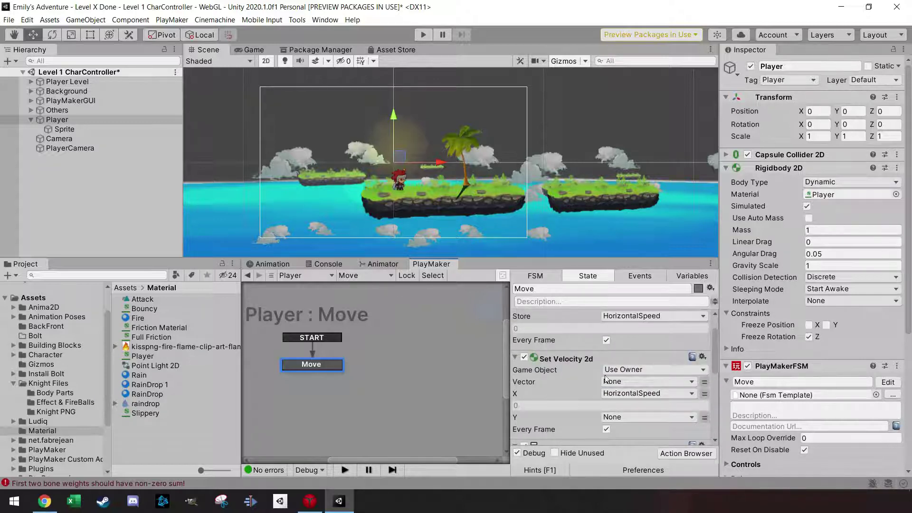
click(625, 381)
click(625, 393)
click(705, 382)
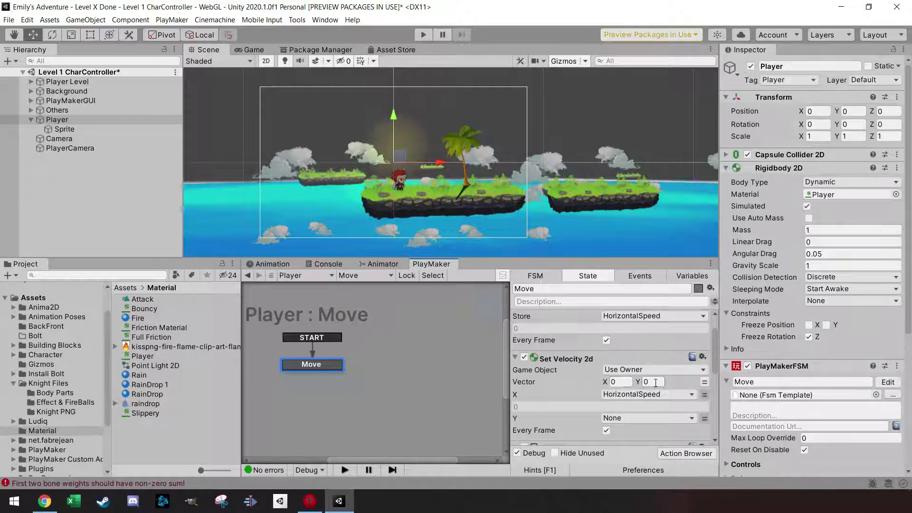
click(705, 382)
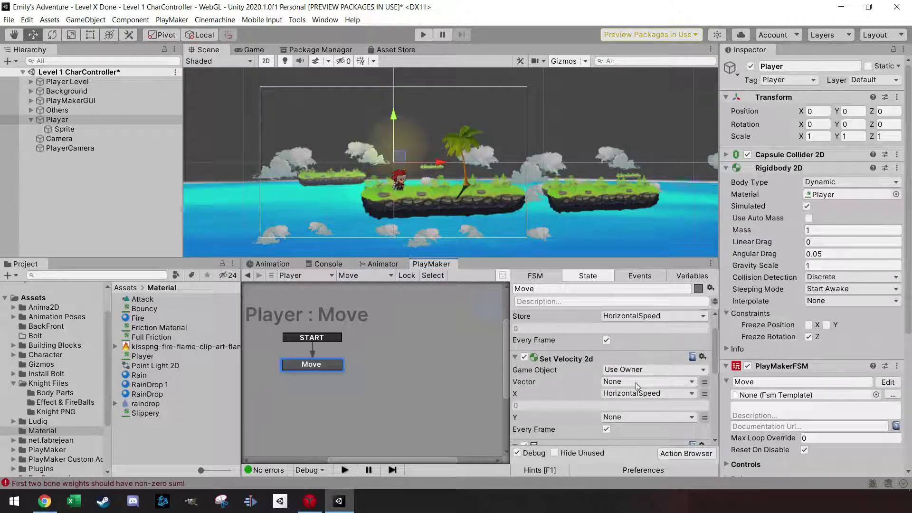
scroll(589, 392, down, 3)
scroll(589, 395, down, 2)
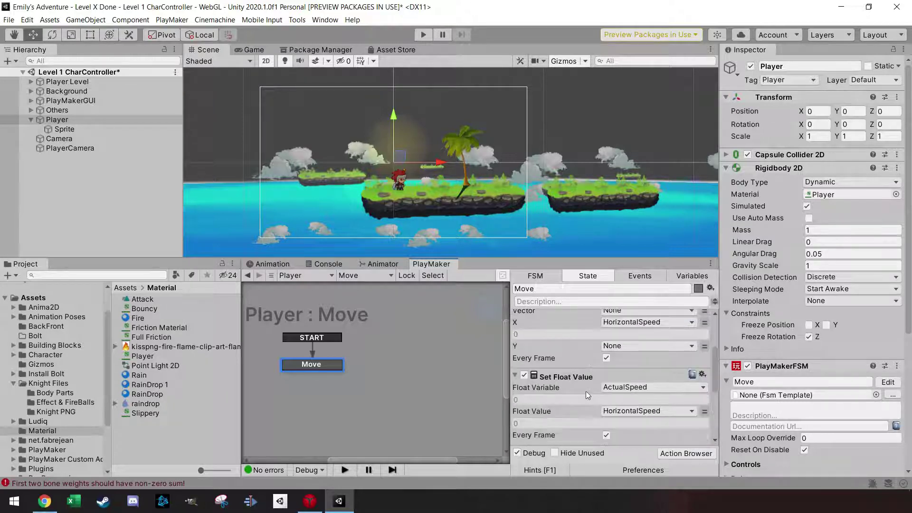
scroll(570, 372, down, 5)
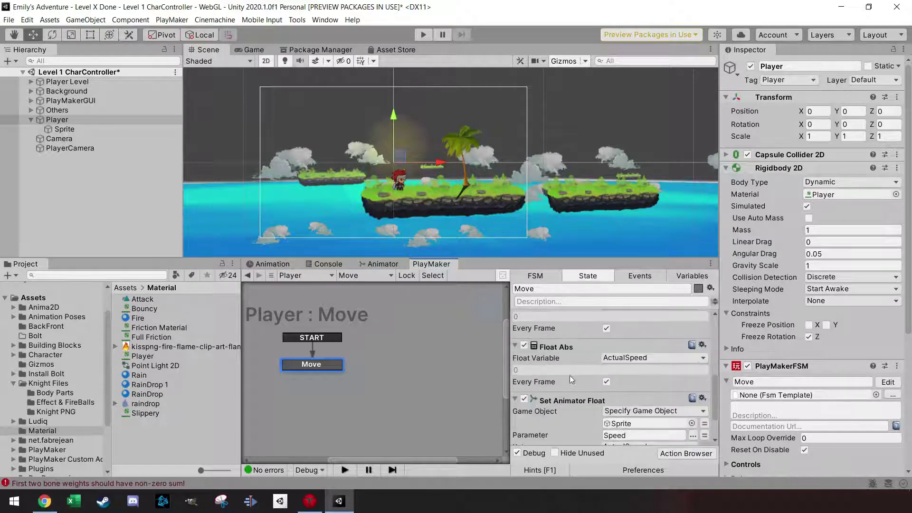
scroll(569, 375, up, 6)
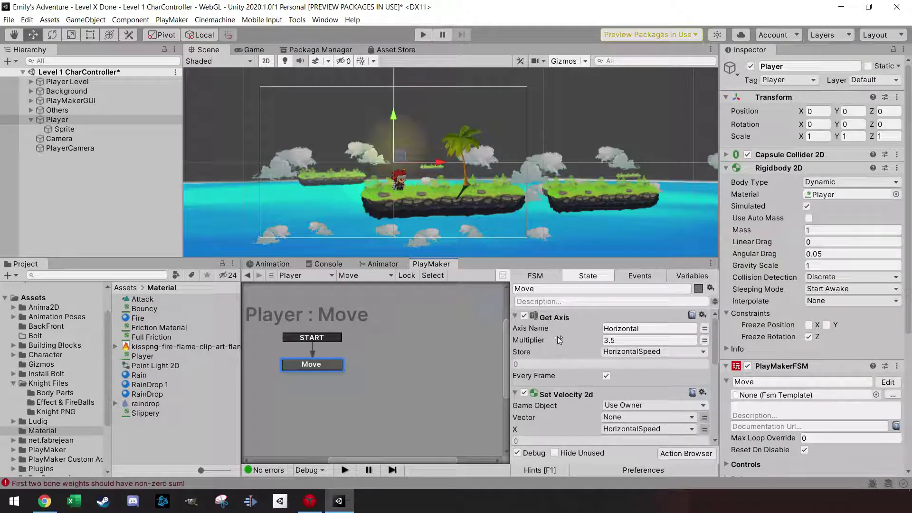
Add a new FSM to the Player and name it Jump
click(365, 275)
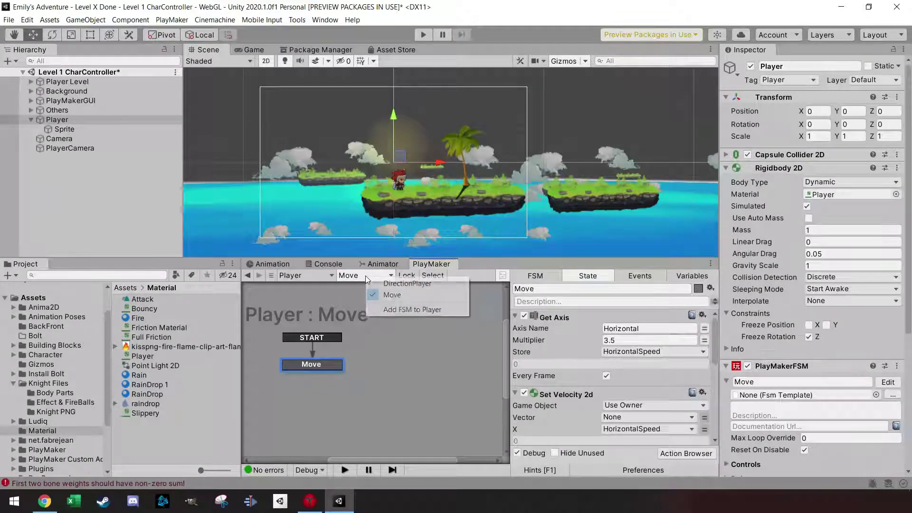
click(404, 308)
text(Ju)
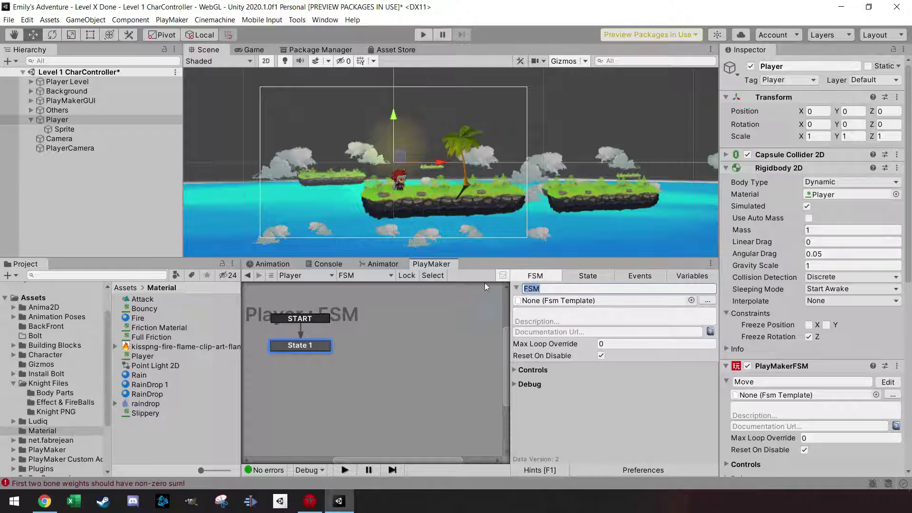
text(mp)
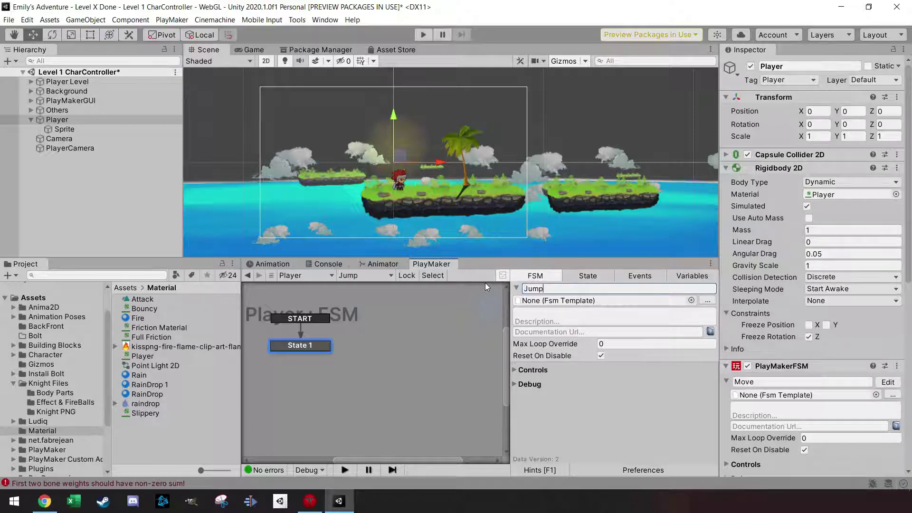
Add a Set Animator Bool action to State 1 of the Jump FSM
click(570, 276)
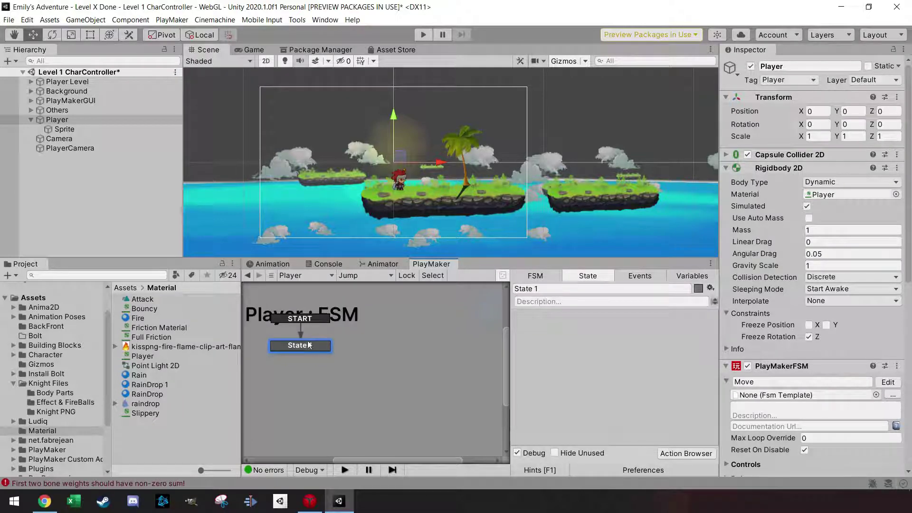
click(685, 453)
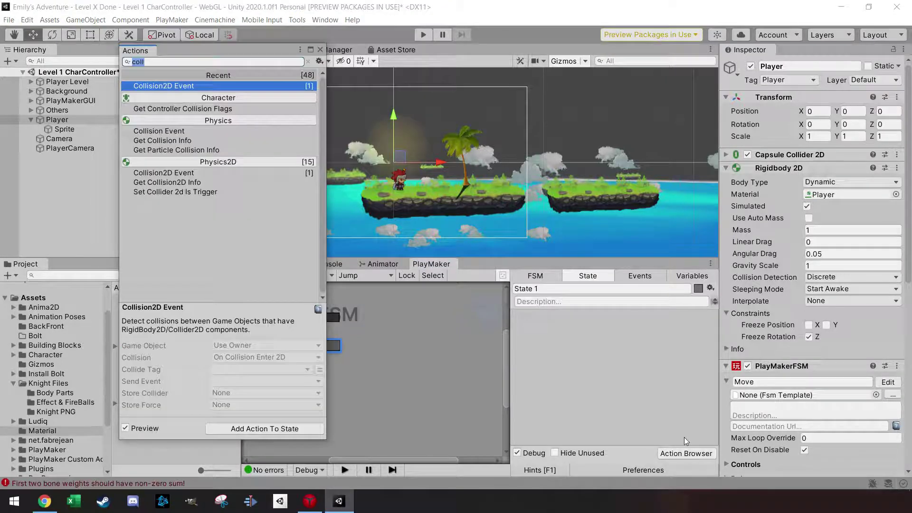
text(set)
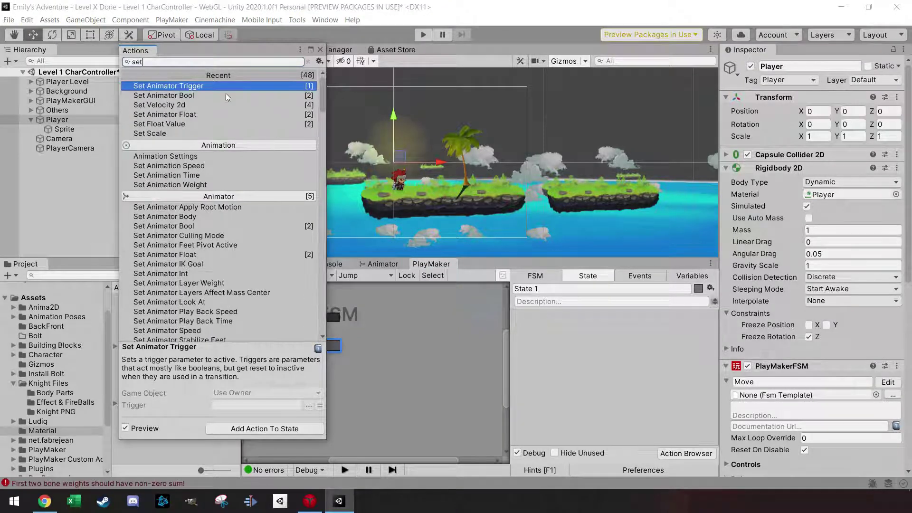
double_click(218, 95)
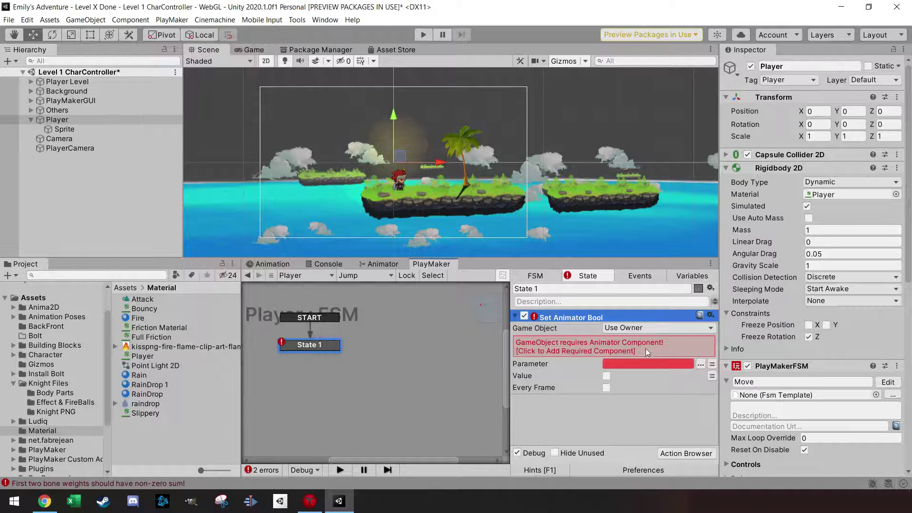
Point Set Animator Bool at the Sprite object, choose the Grounded parameter and set its value to true
click(641, 326)
click(646, 351)
drag(64, 128, 651, 340)
click(701, 353)
click(734, 362)
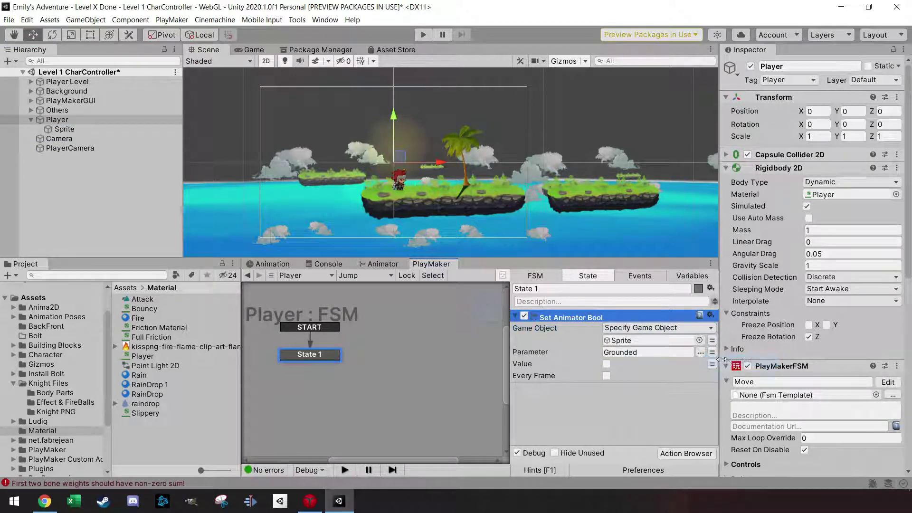
click(606, 364)
Add a Get Button Down action to State 1 with the button name Jump
click(686, 453)
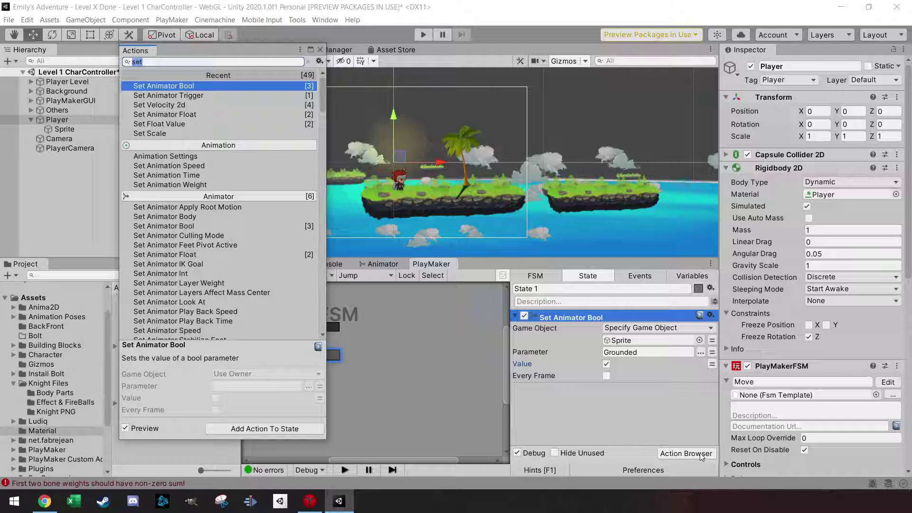
text(get)
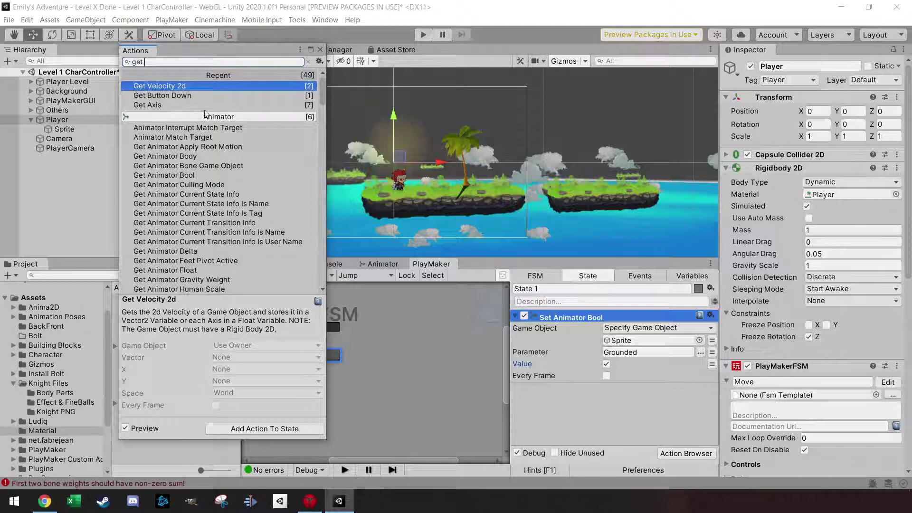
double_click(202, 96)
click(606, 327)
text(Jump)
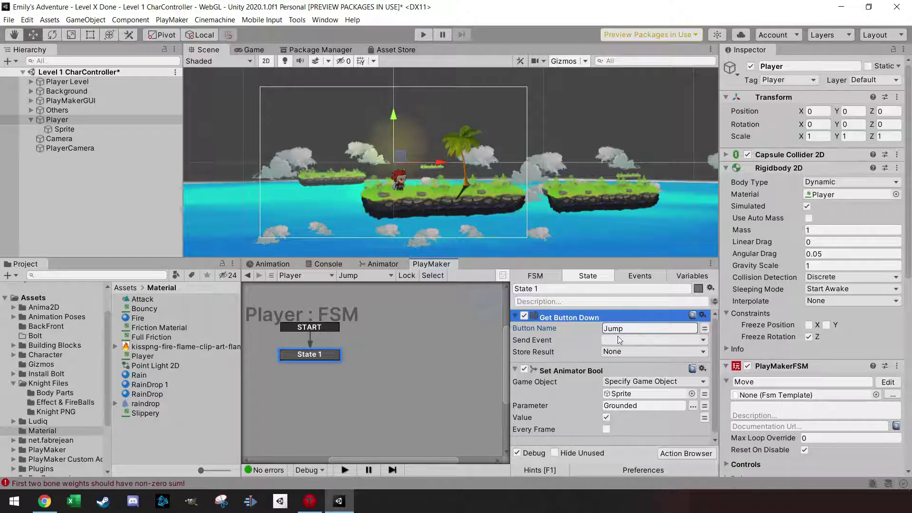
Add a FINISHED transition to State 1 and make Get Button Down send the FINISHED event
right_click(326, 359)
mouse_move(354, 362)
click(468, 360)
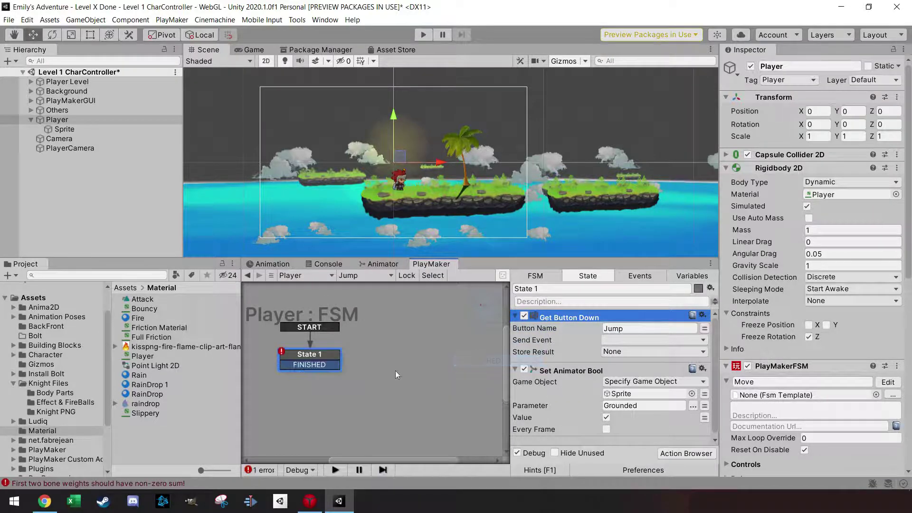
click(625, 340)
click(628, 364)
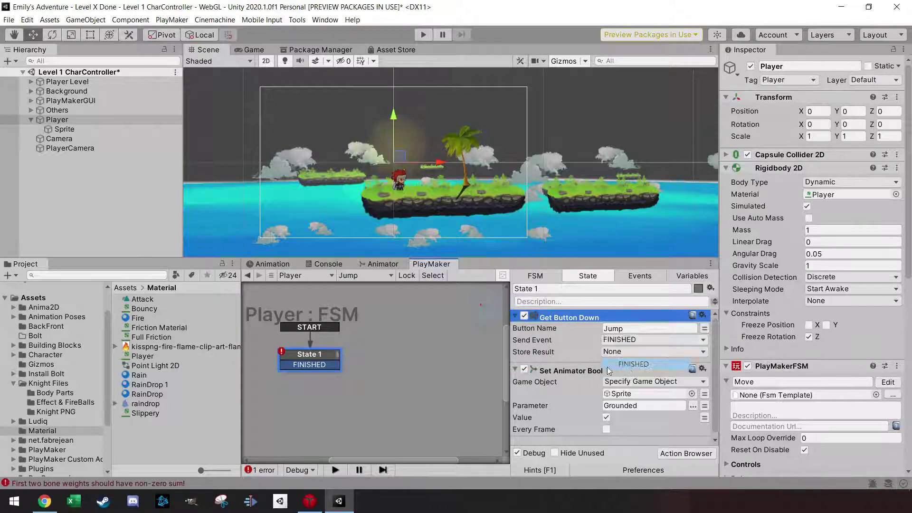
Reorder Get Button Down below Set Animator Bool and rename State 1 as Input
drag(577, 317, 596, 440)
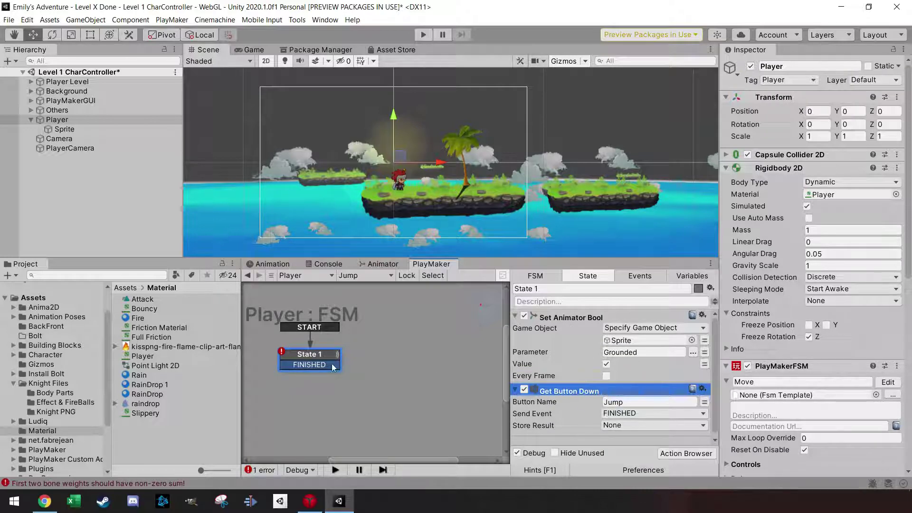
click(558, 289)
text(Wa)
key(BackSpace)
key(BackSpace)
text(Input)
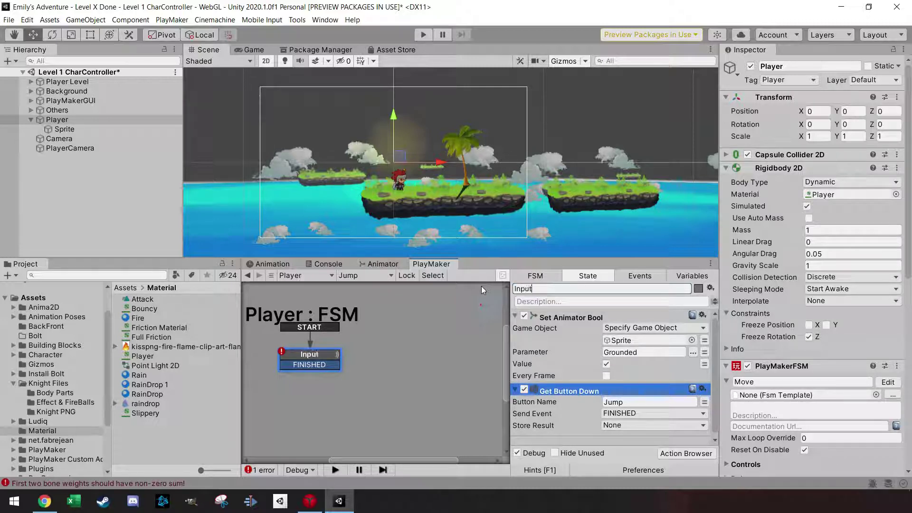
Add a second state, connect Input's FINISHED transition to it and name it Jump
right_click(379, 369)
click(454, 240)
drag(324, 366, 406, 370)
click(406, 370)
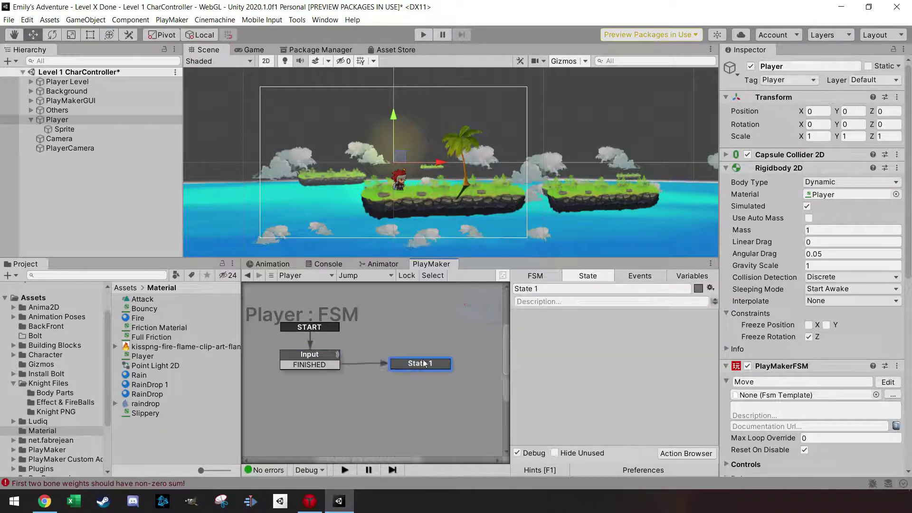
text(Jump)
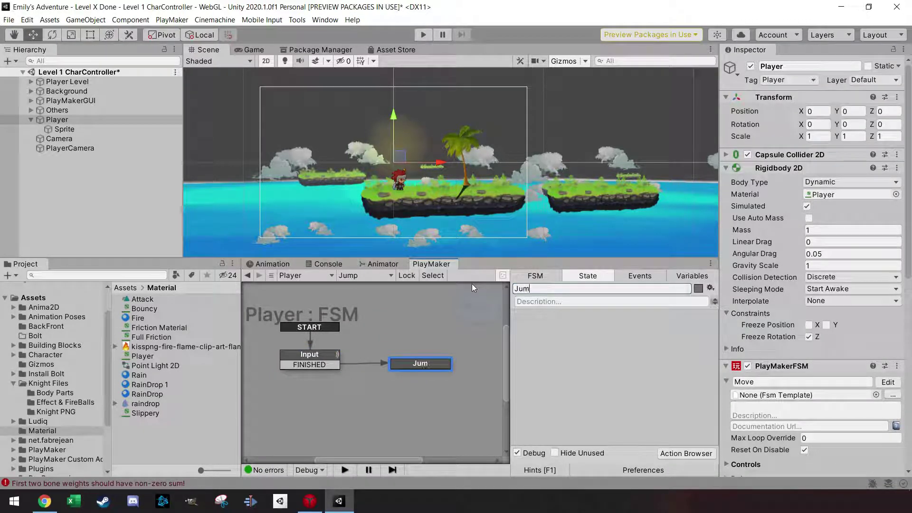
Add a Set Velocity 2d action to the Jump state and set its Vector to the None variable
click(317, 360)
click(442, 365)
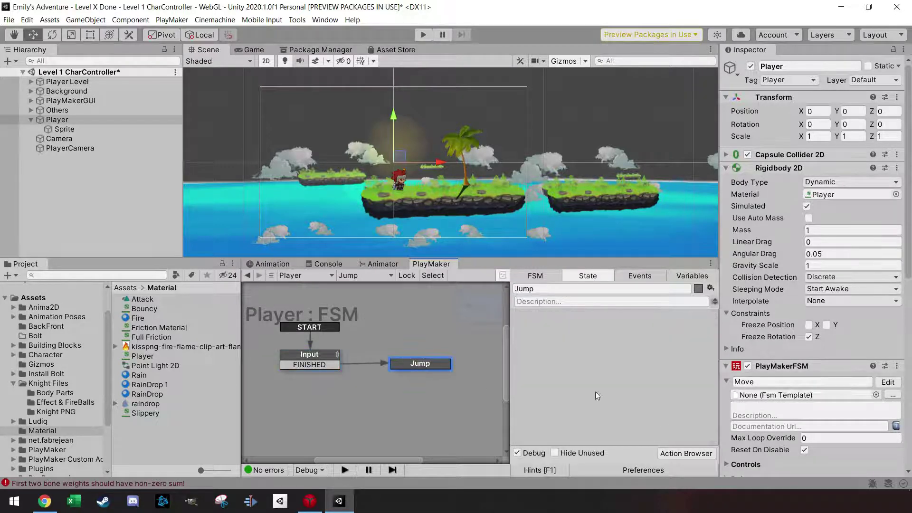
click(687, 453)
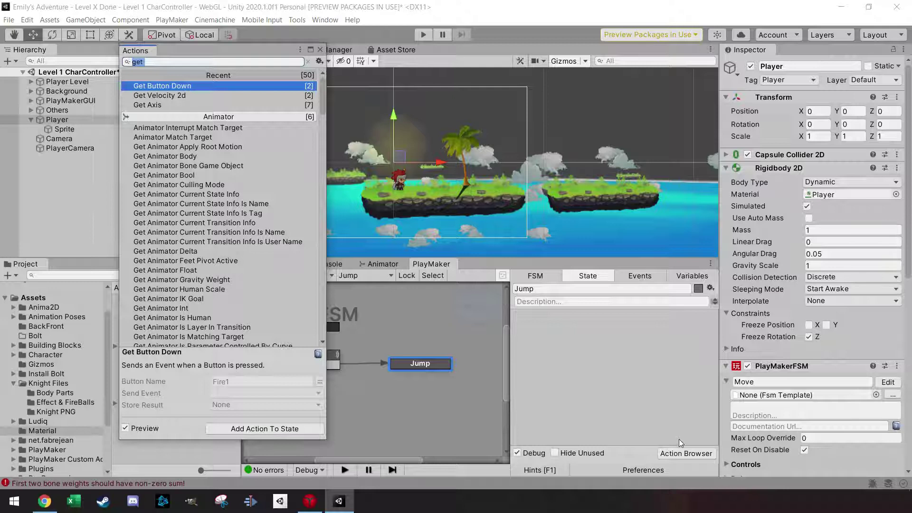
text(set)
key(Down)
key(Down)
key(Return)
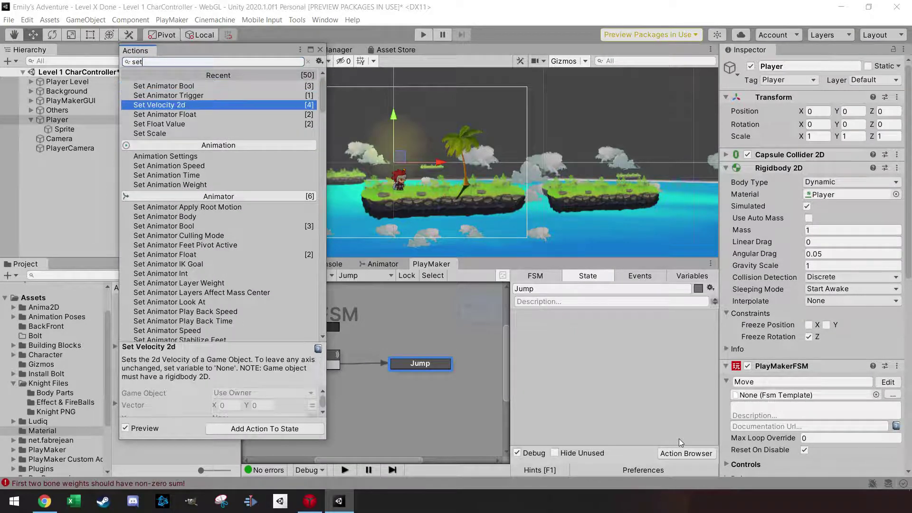
click(319, 50)
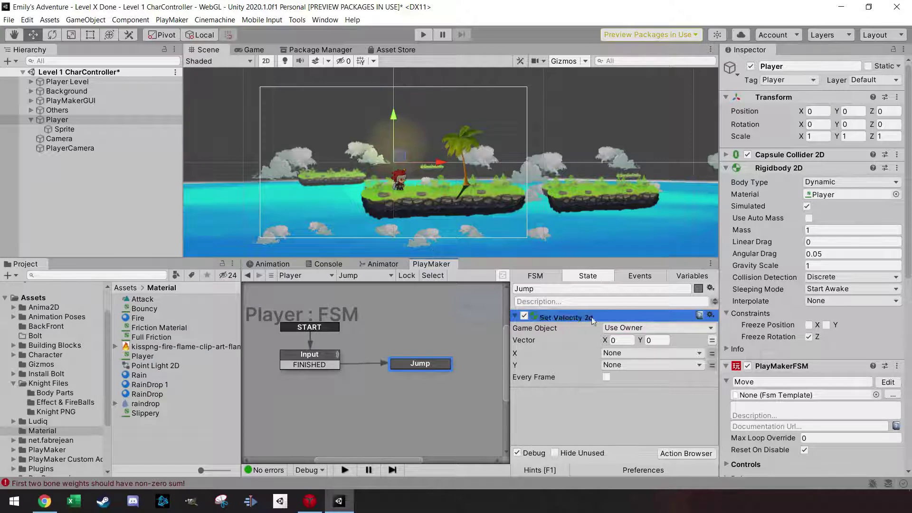
click(712, 341)
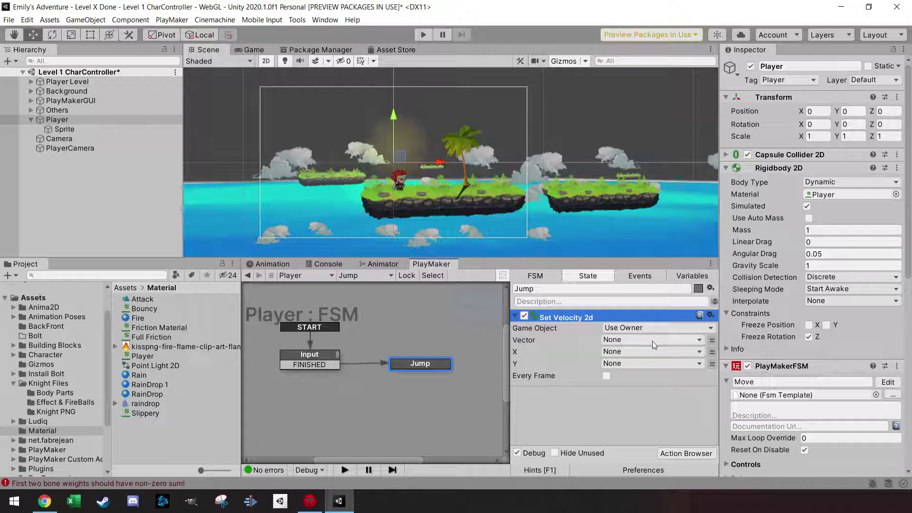
Set the Y velocity in Set Velocity 2d to a fixed value of 6
click(636, 364)
click(711, 365)
click(711, 364)
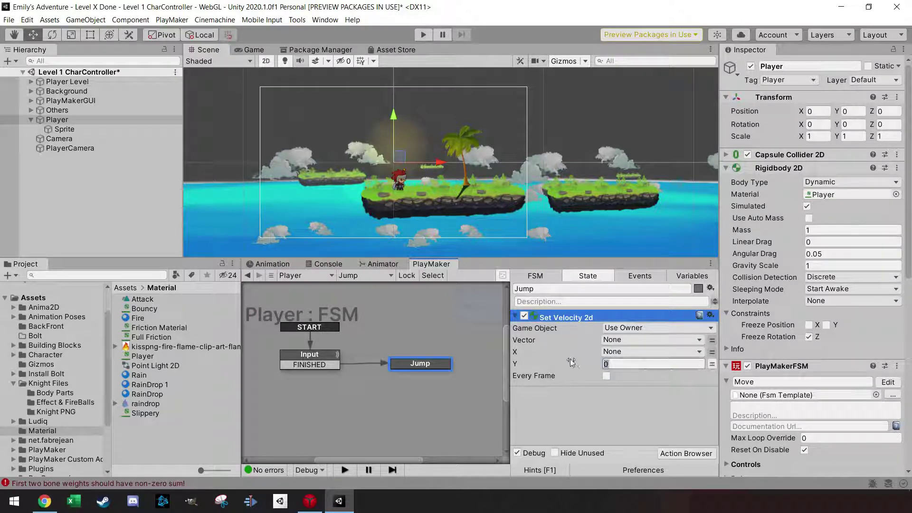
text(6)
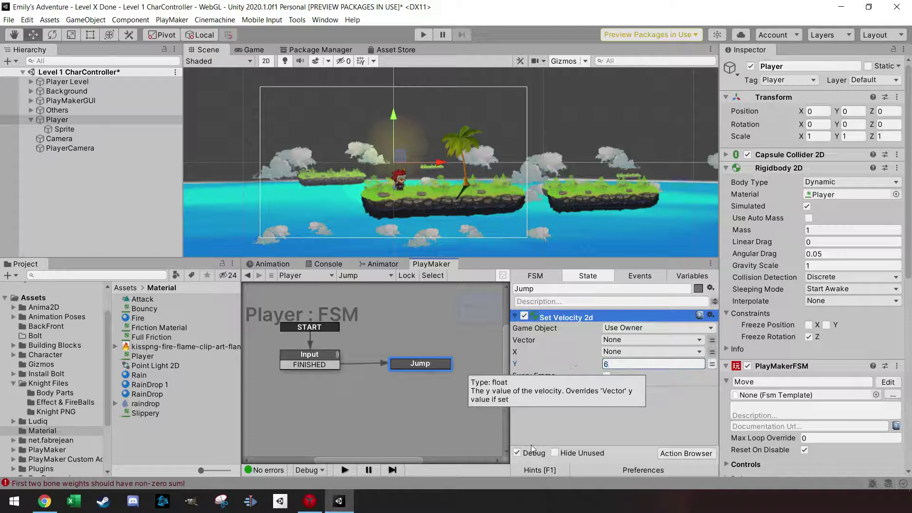
click(668, 381)
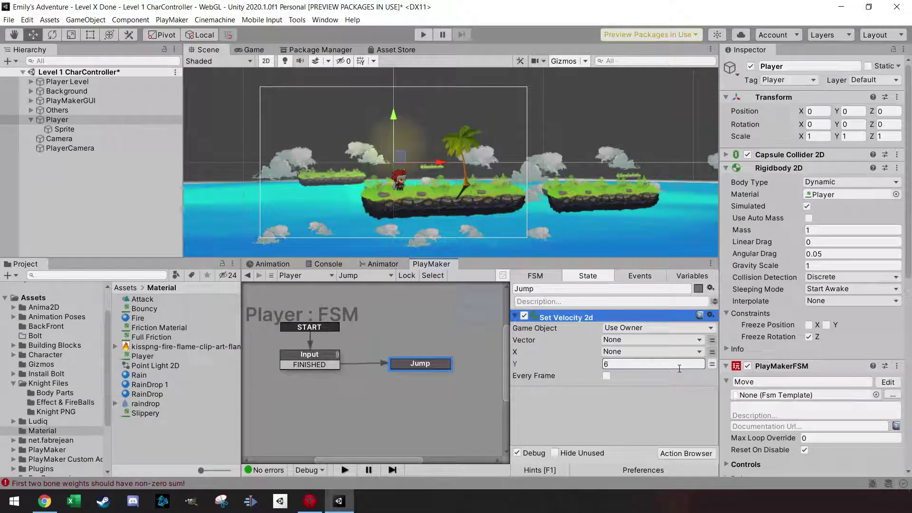
click(678, 368)
click(694, 276)
click(588, 276)
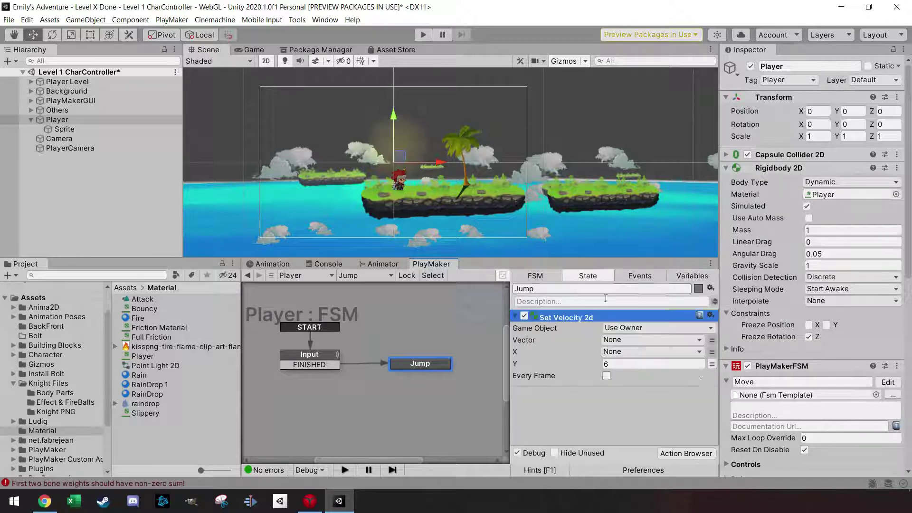
Create a new variable named JumpForce and assign it to the Y velocity in Set Velocity 2d
click(712, 365)
click(712, 365)
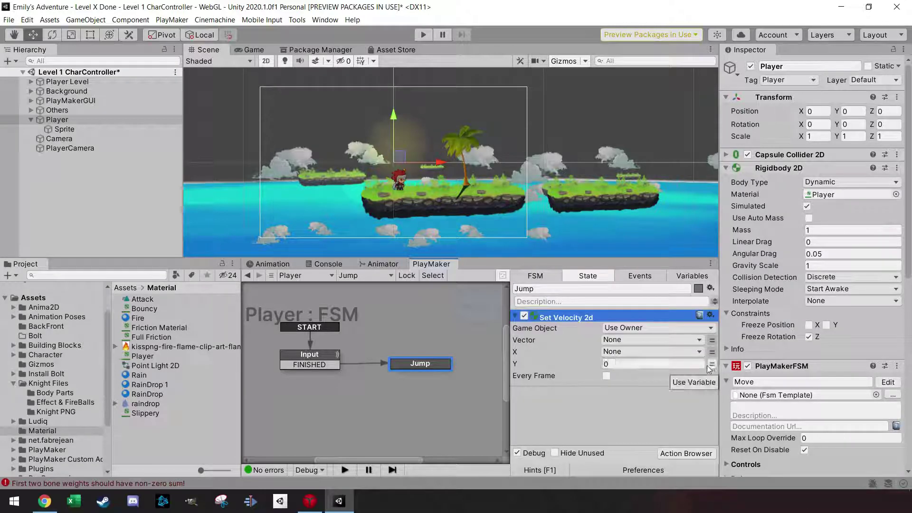
click(711, 364)
click(696, 364)
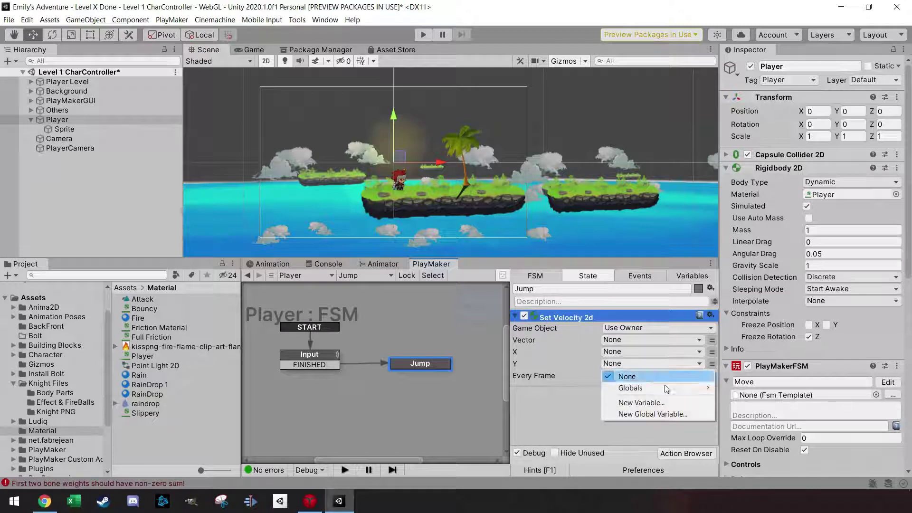
click(651, 403)
text(J)
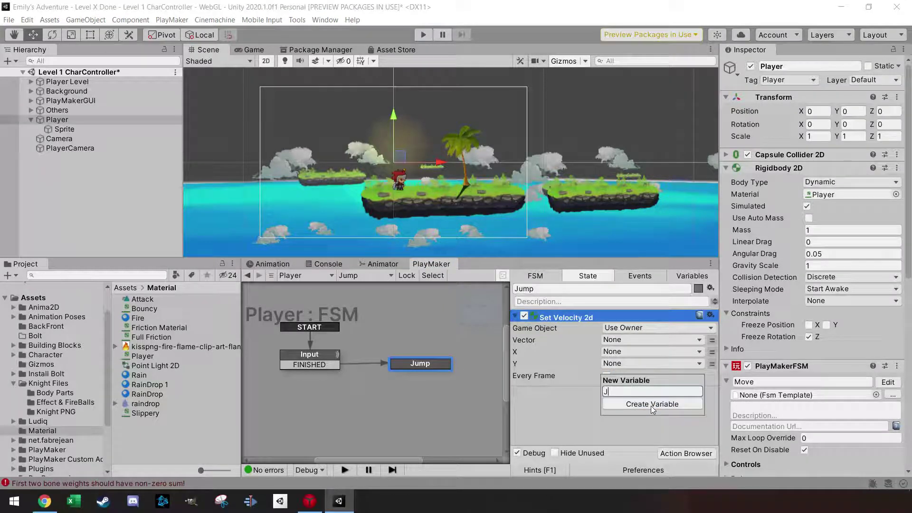
text(ump)
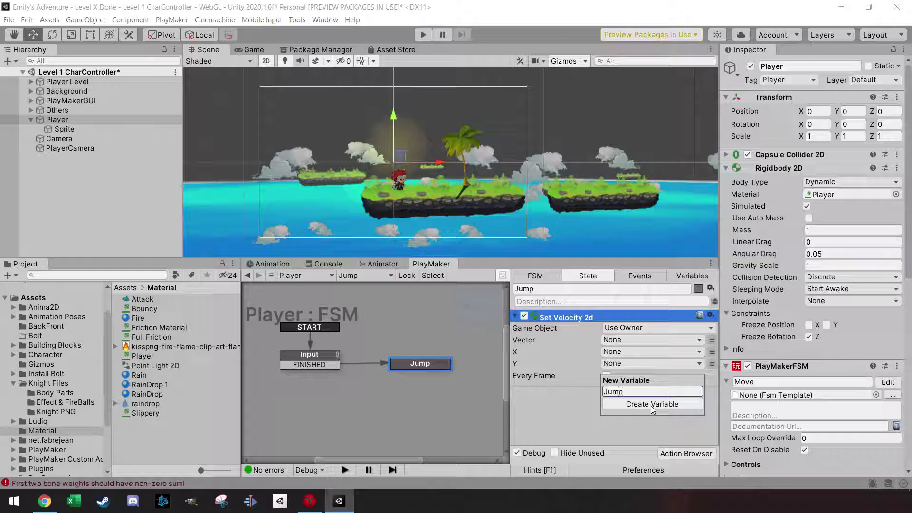
text(Force)
click(651, 405)
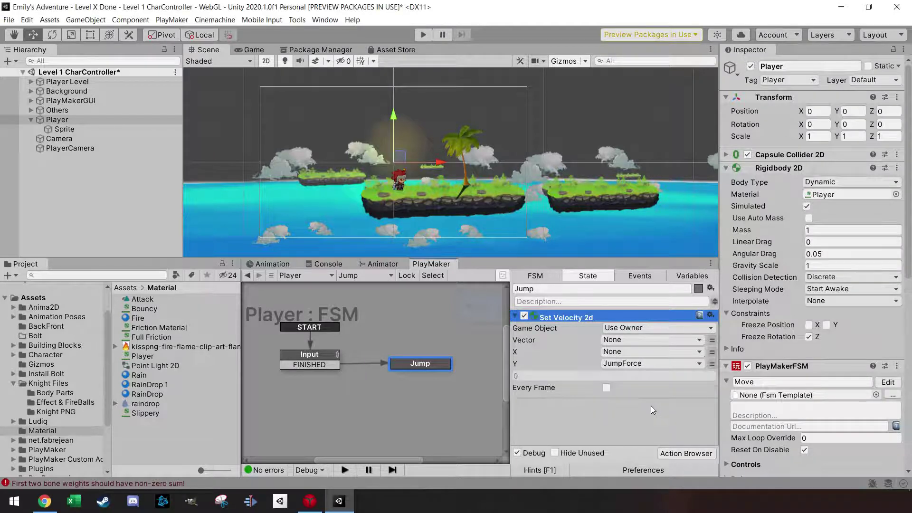
Set the JumpForce variable's value to 6 and expose it in the Inspector
click(692, 276)
click(594, 316)
click(543, 420)
text(6)
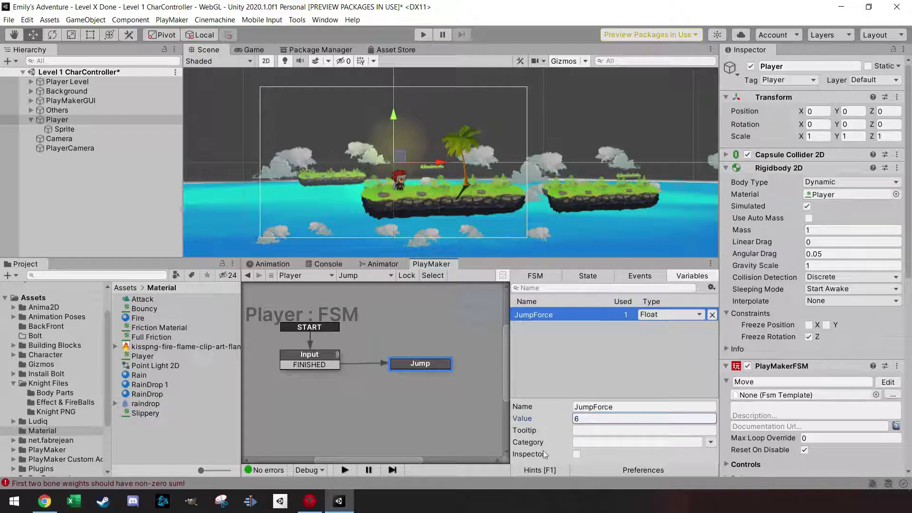
click(576, 455)
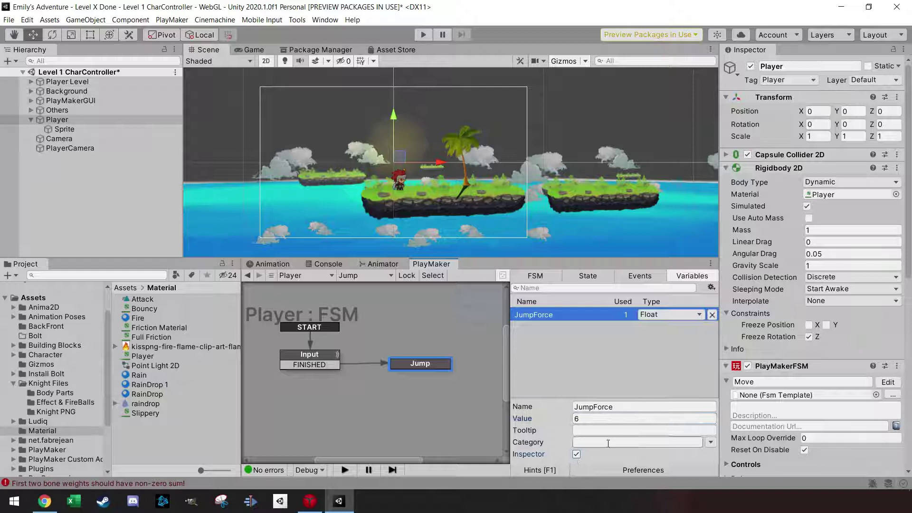
Expand the Jump FSM's Controls on the Player to show JumpForce, and collapse the Move and DirectionPlayer FSMs and Rigidbody 2D
scroll(791, 339, down, 8)
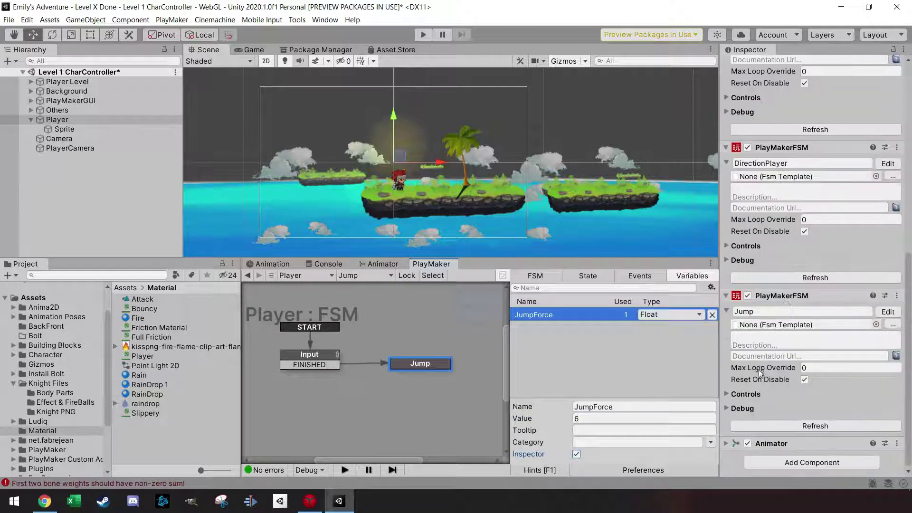
click(725, 408)
click(726, 406)
click(726, 395)
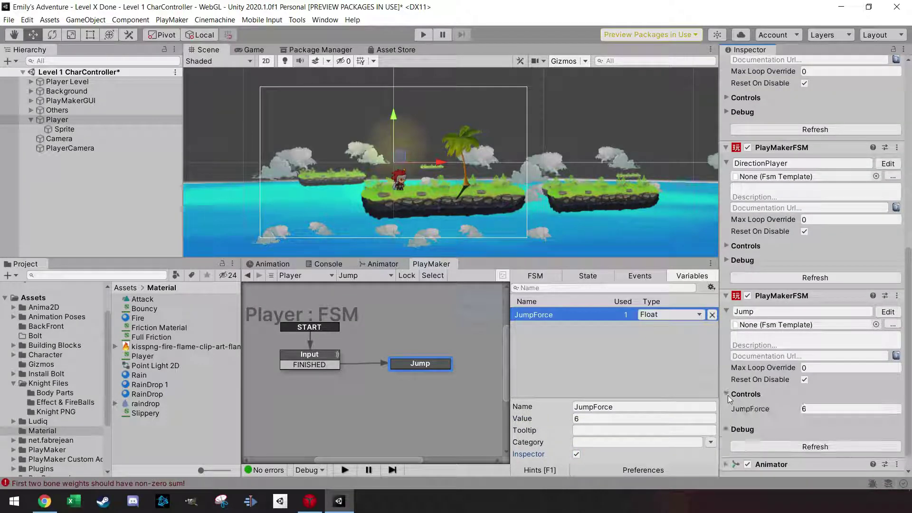
click(725, 149)
click(725, 113)
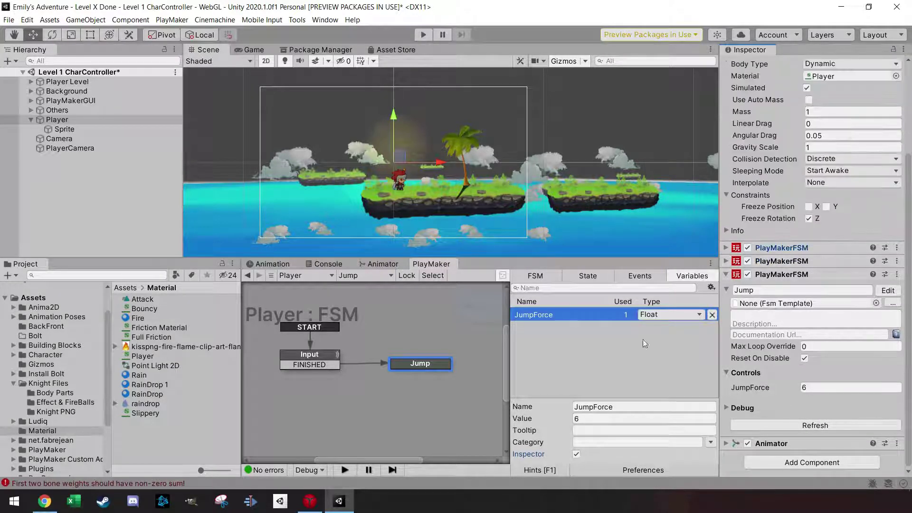
scroll(782, 195, up, 5)
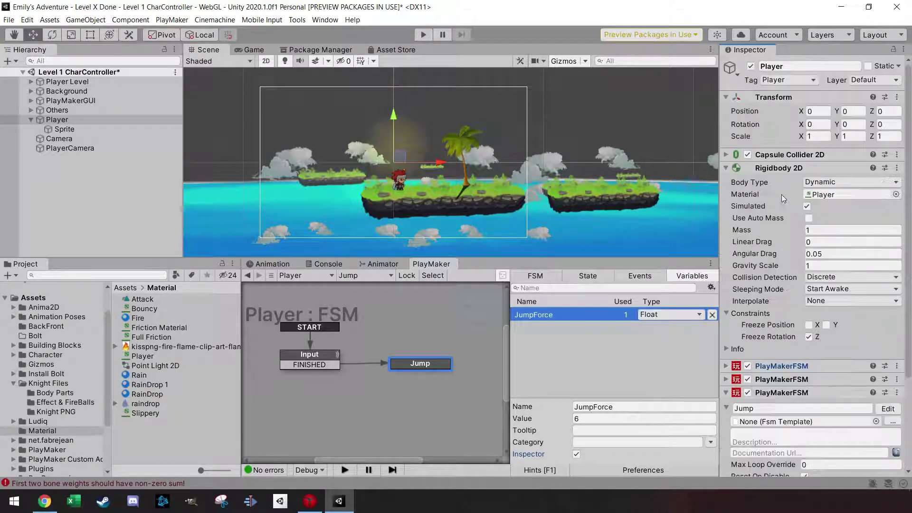
click(725, 168)
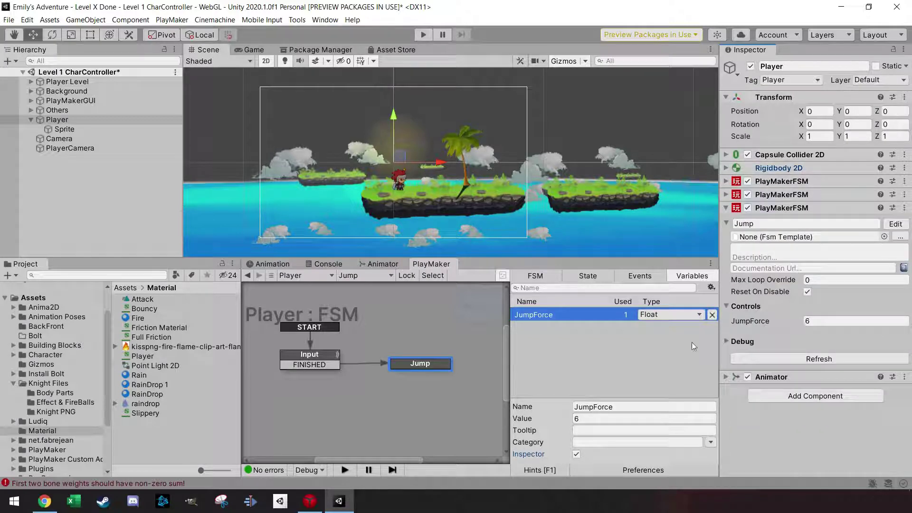
Add a Set Animator Bool action to the Jump state and place it below Set Velocity 2d
click(640, 276)
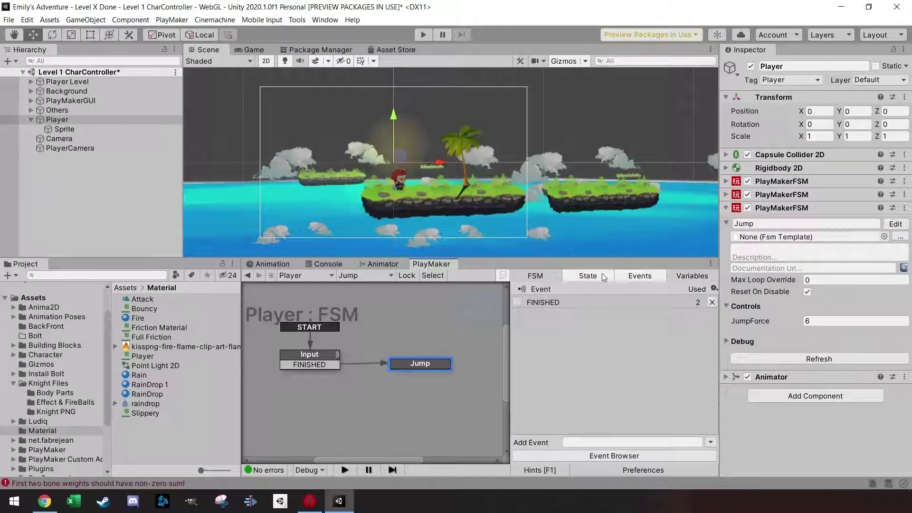
click(602, 274)
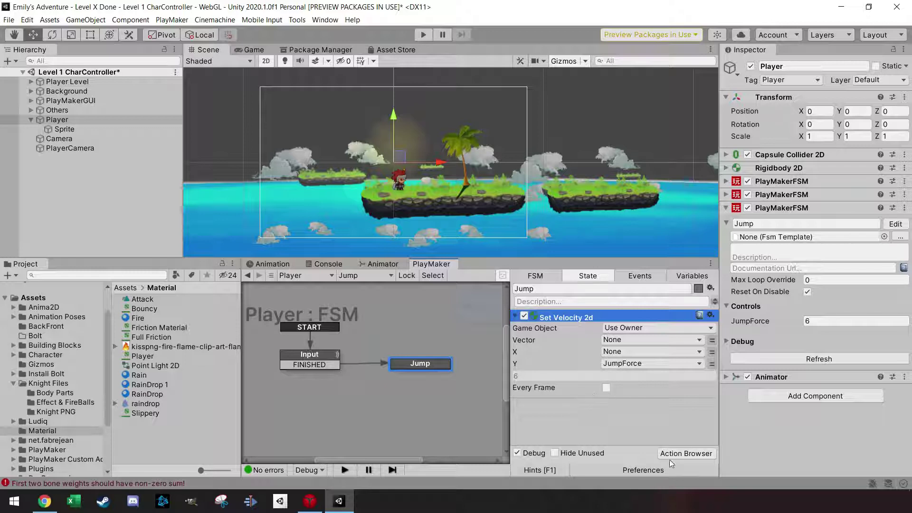
click(685, 453)
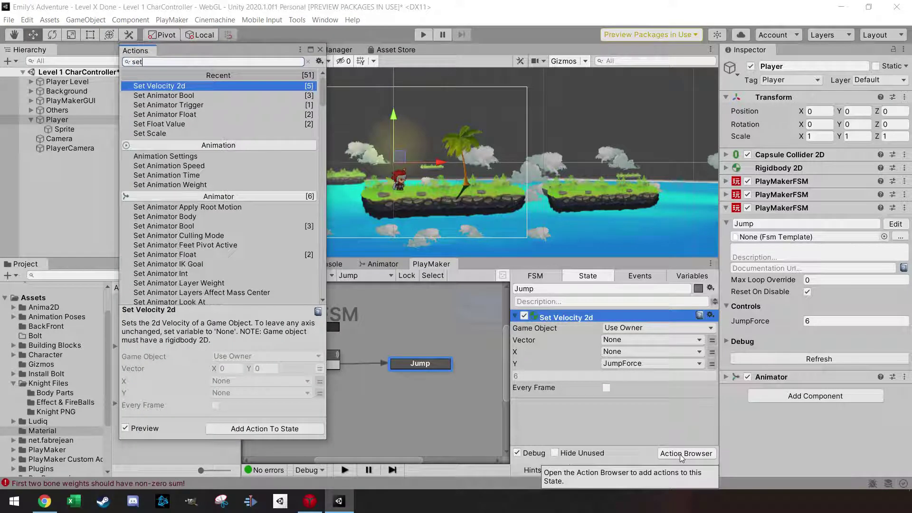
key(Down)
key(Return)
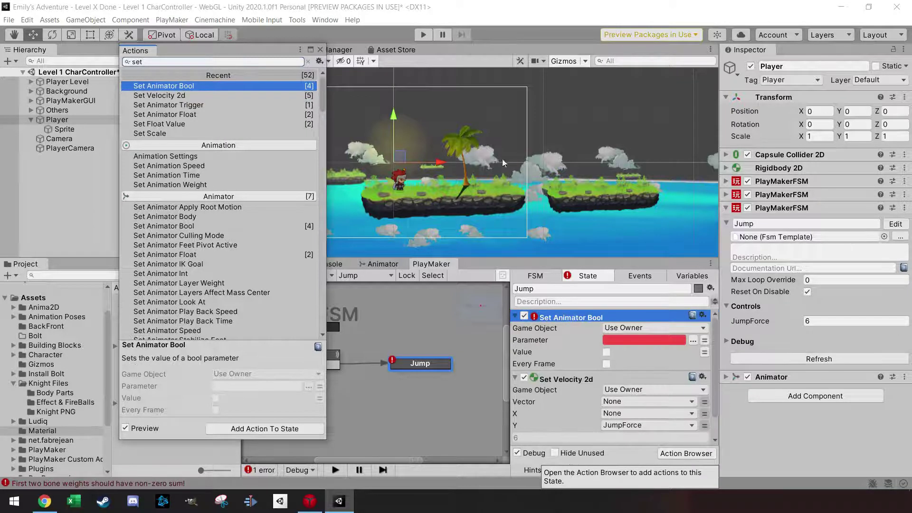
click(319, 50)
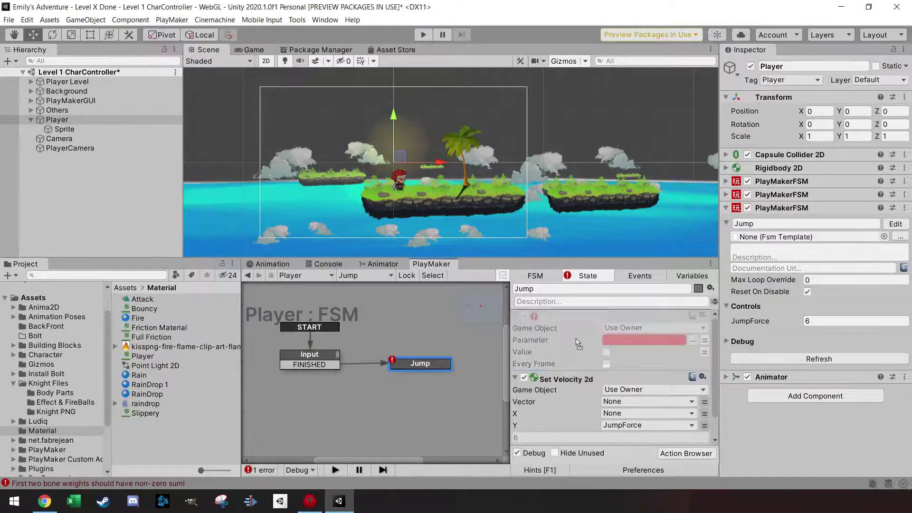
drag(590, 315, 573, 436)
scroll(612, 414, down, 2)
Target the Sprite object in Set Animator Bool and choose Grounded as its parameter
click(637, 393)
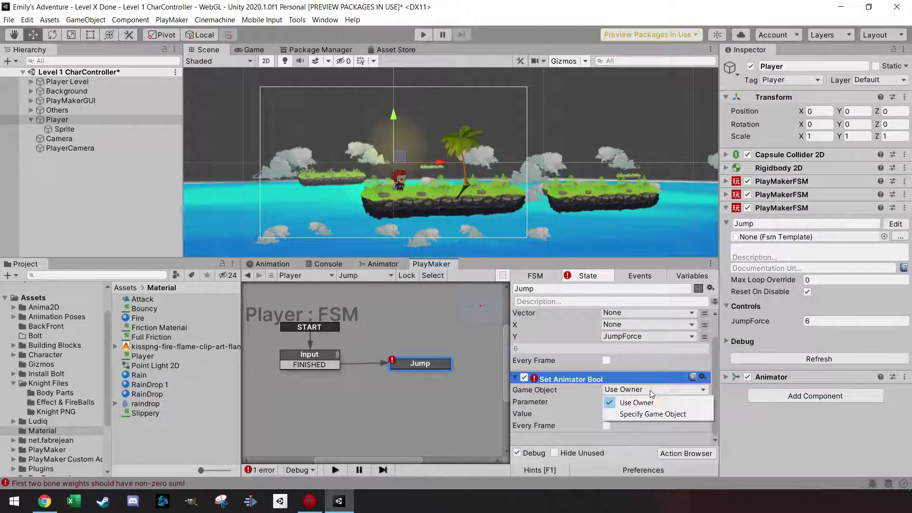
click(641, 401)
drag(57, 120, 628, 404)
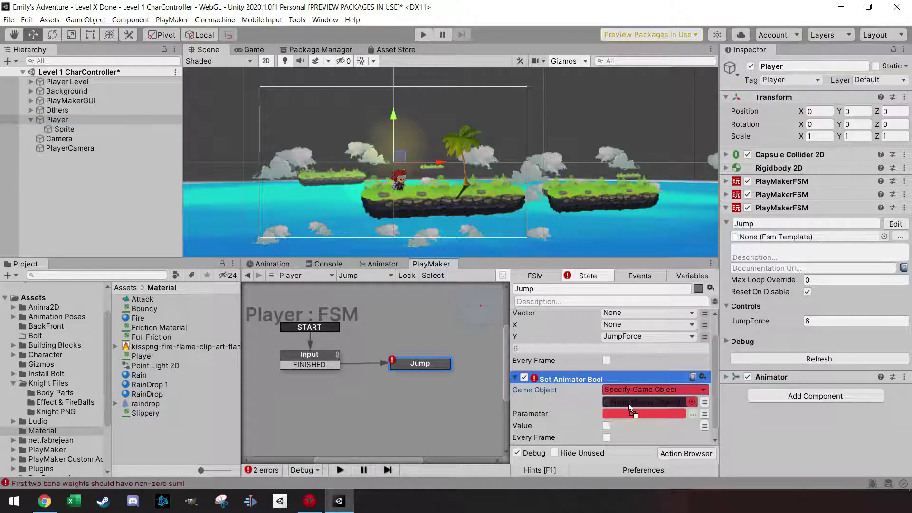
click(692, 414)
click(716, 422)
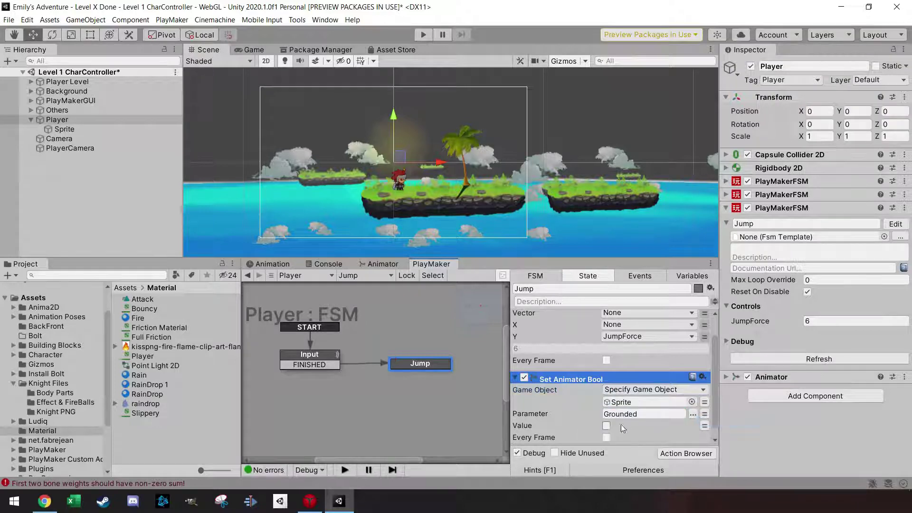
scroll(605, 427, down, 1)
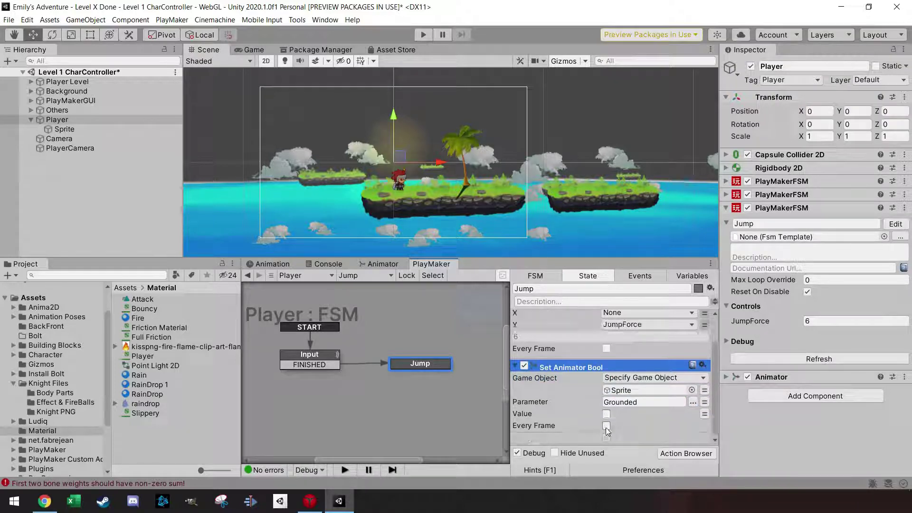
Add a Set Animator Trigger action to the Jump state and place it below Set Animator Bool
click(671, 454)
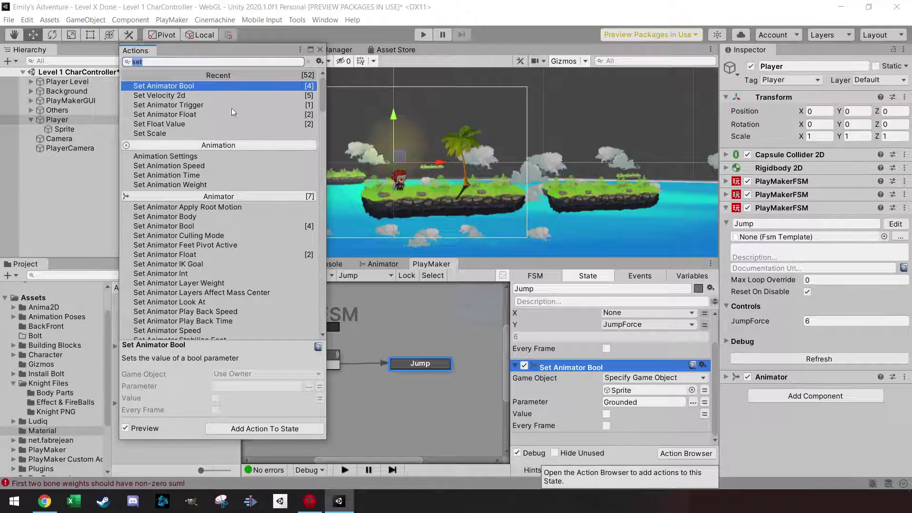
click(174, 106)
click(320, 49)
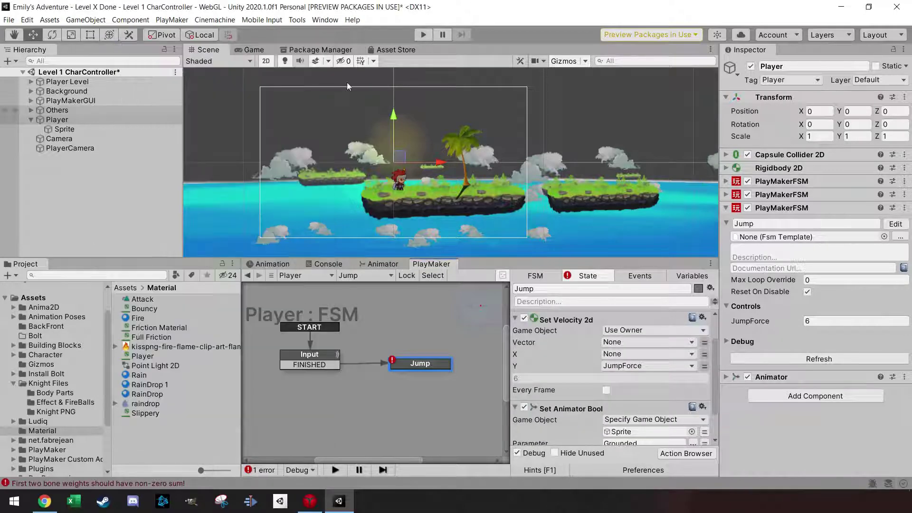
scroll(591, 371, up, 2)
drag(575, 315, 582, 436)
scroll(582, 435, down, 2)
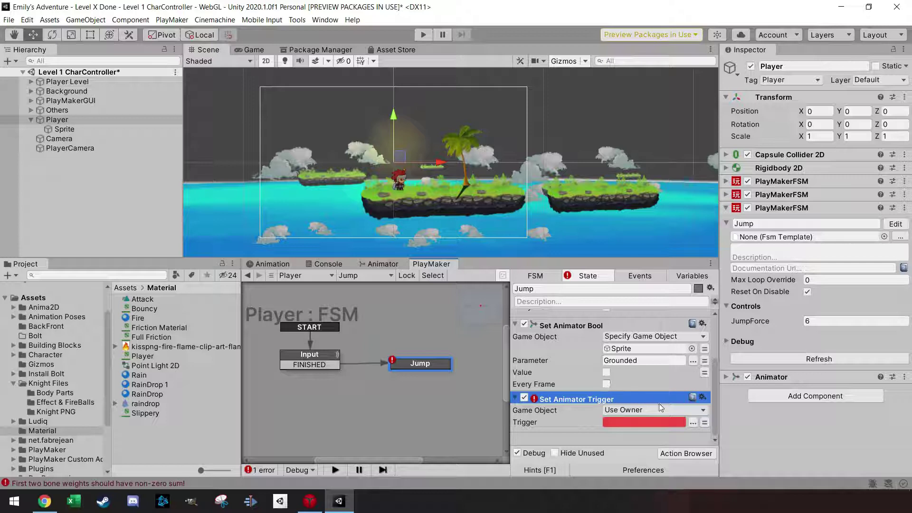
Target the Sprite object in Set Animator Trigger and choose Jump as its trigger
click(672, 412)
click(661, 434)
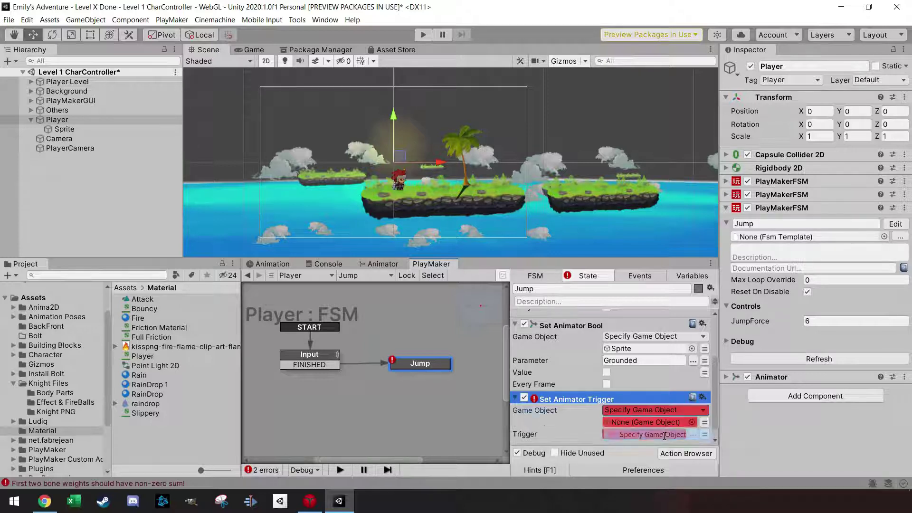
drag(101, 133, 654, 412)
click(693, 422)
click(722, 429)
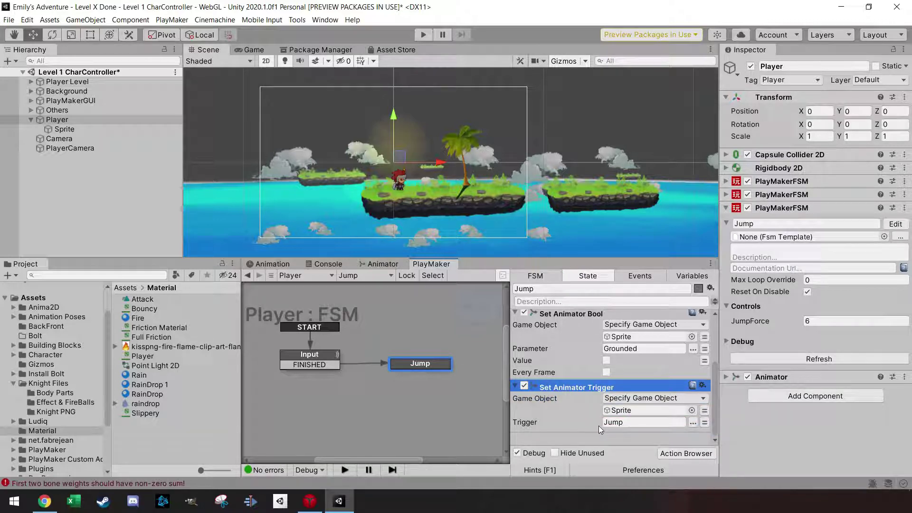
Add a Get Velocity 2d action to the Jump state and place it at the end of the action list
click(670, 452)
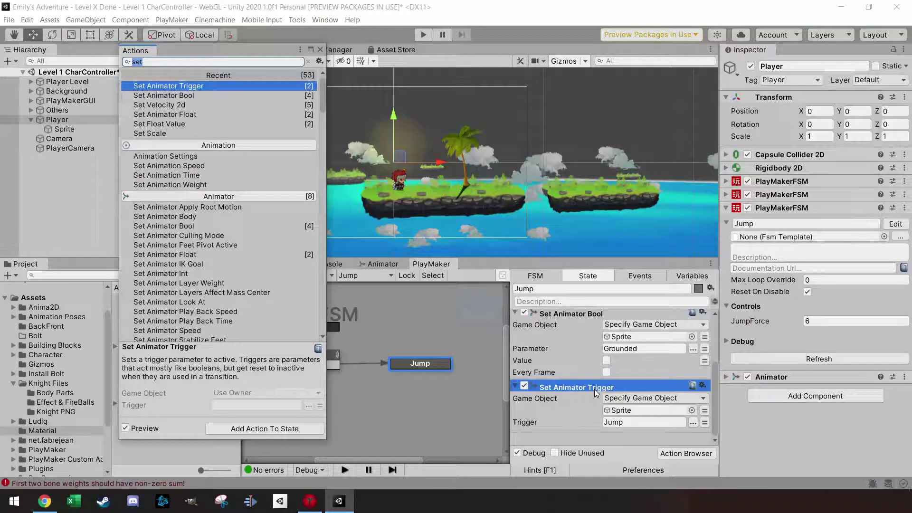
text(get v)
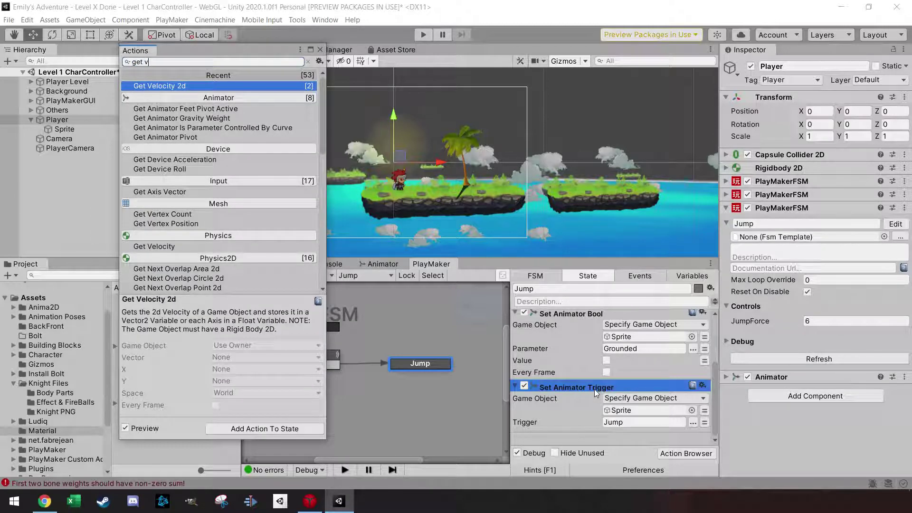
text(e)
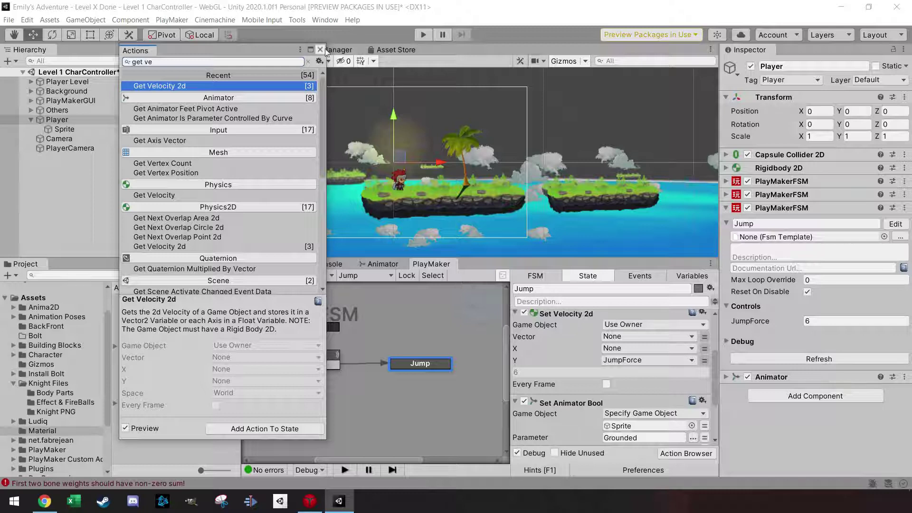
key(Return)
scroll(585, 346, down, 1)
scroll(585, 347, up, 1)
drag(580, 315, 592, 444)
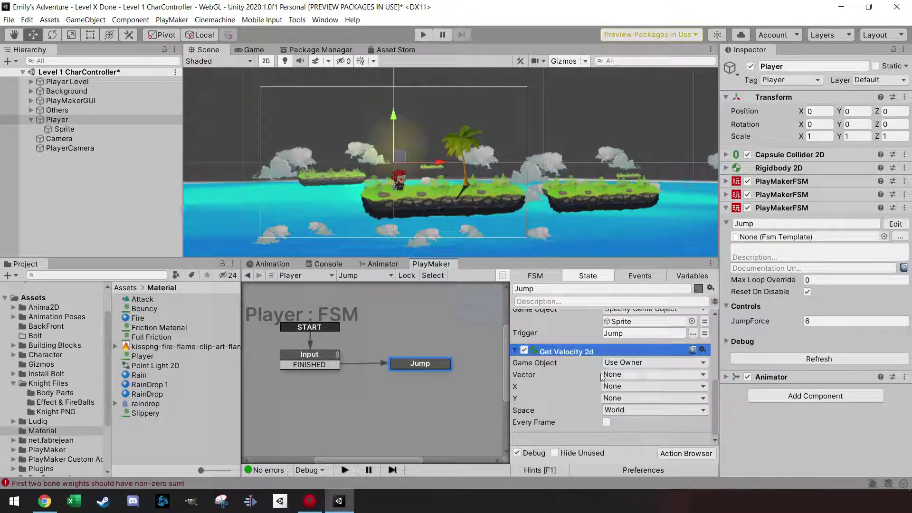
Store Get Velocity 2d's Y value in a new variable named Y Speed
click(632, 398)
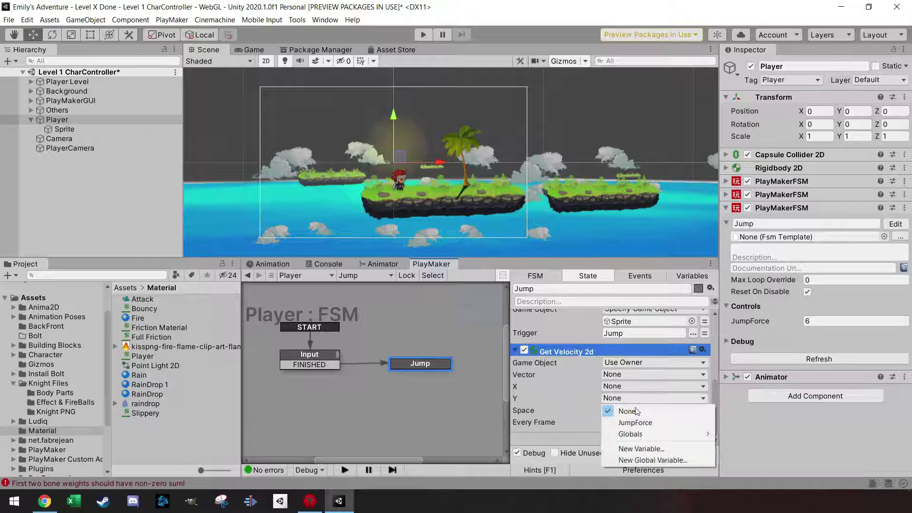
click(641, 448)
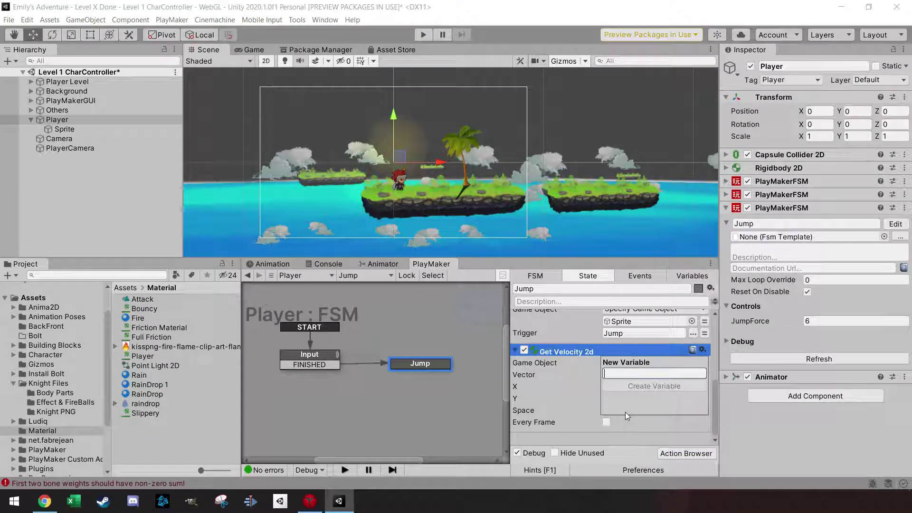
text(Y Speed)
key(Return)
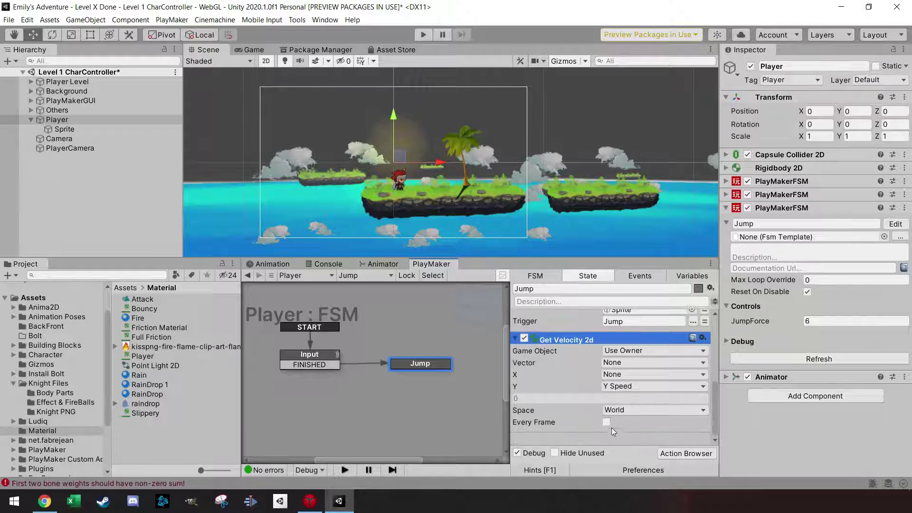
Add a Float Compare action to the Jump state and place it below Get Velocity 2d
click(667, 454)
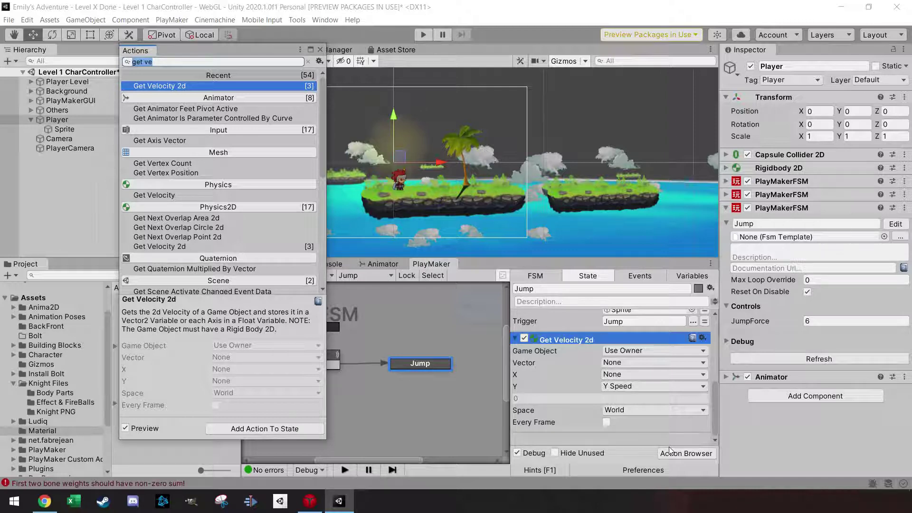
text(float)
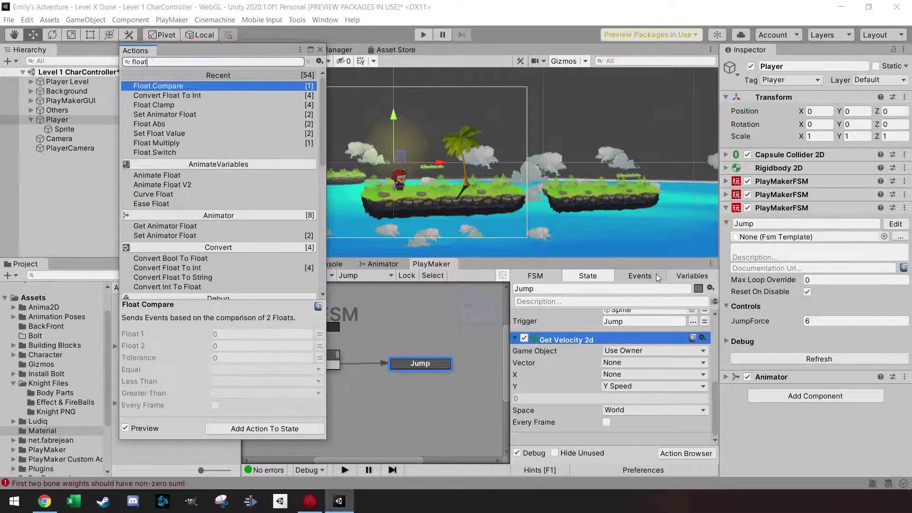
text( c)
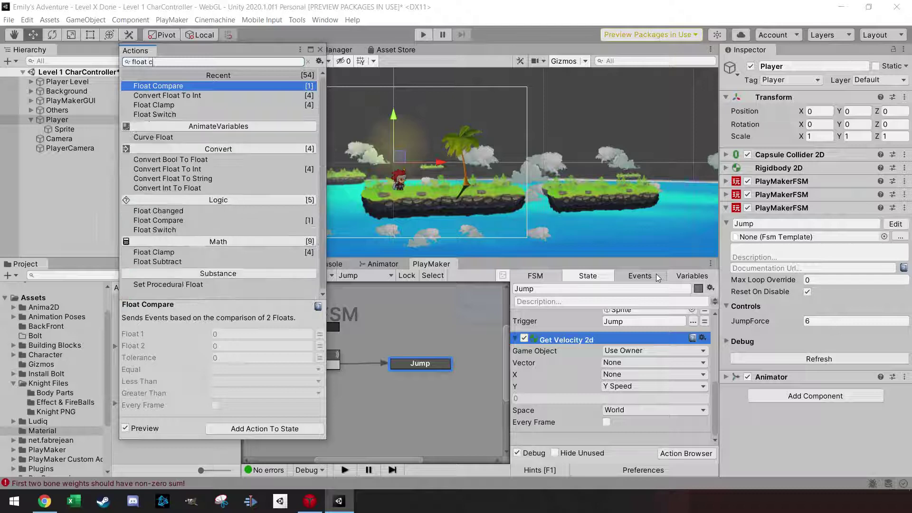
key(Return)
click(321, 50)
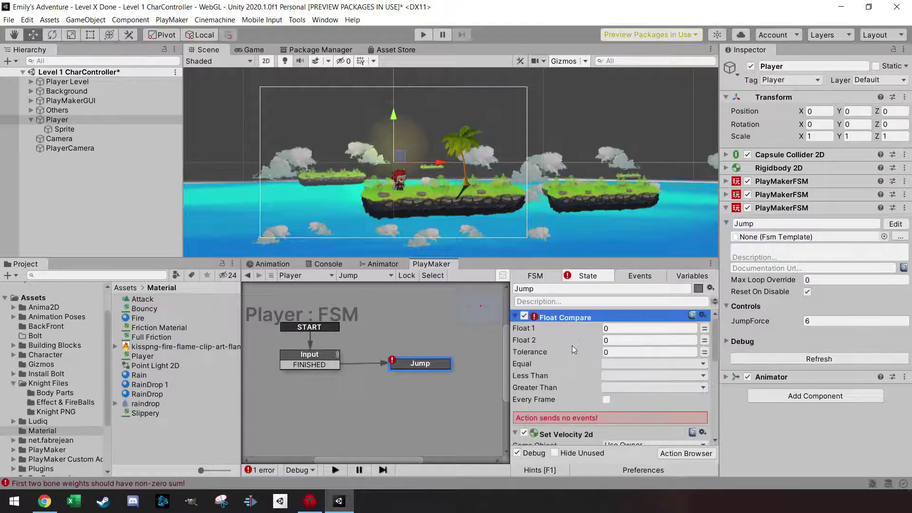
scroll(576, 321, down, 10)
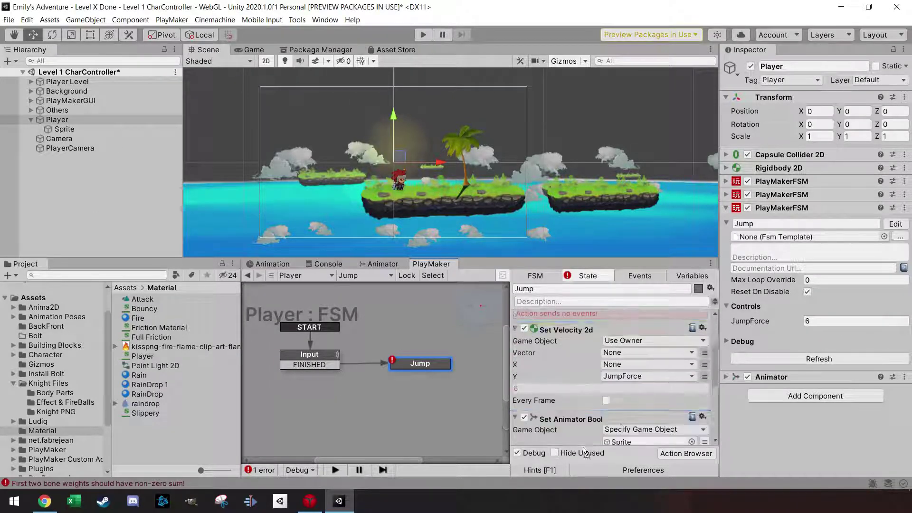
scroll(589, 427, down, 6)
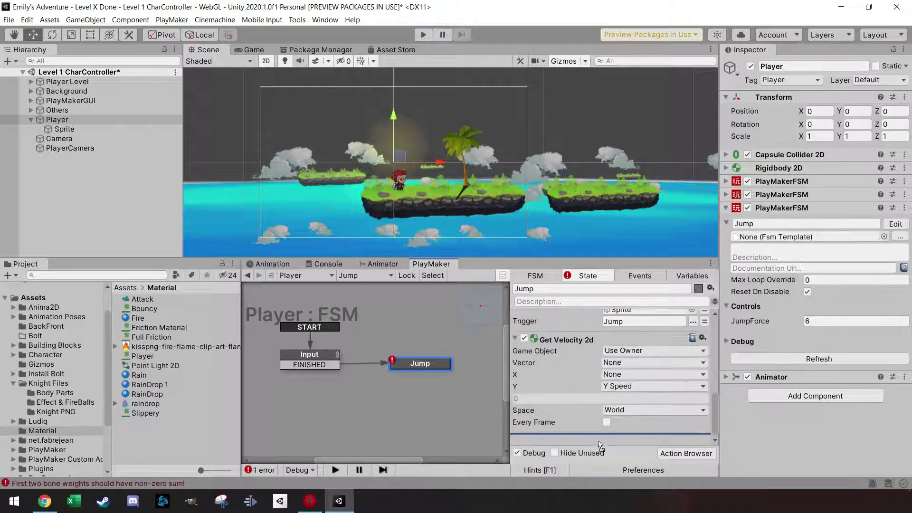
Enable Every Frame on both the Get Velocity 2d and Float Compare actions
click(606, 408)
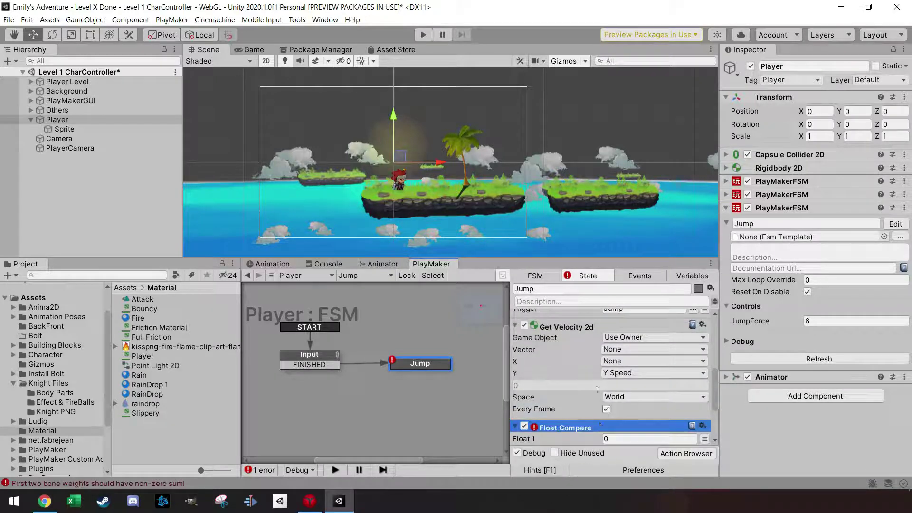
scroll(573, 399, down, 3)
click(606, 407)
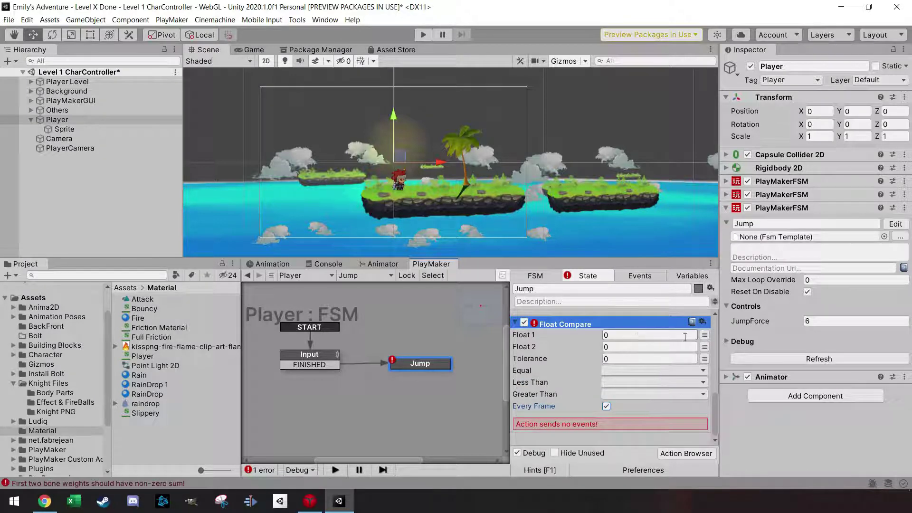
Set Float Compare's Float 1 to the Y Speed variable and Float 2 to -0.3
click(704, 335)
click(694, 335)
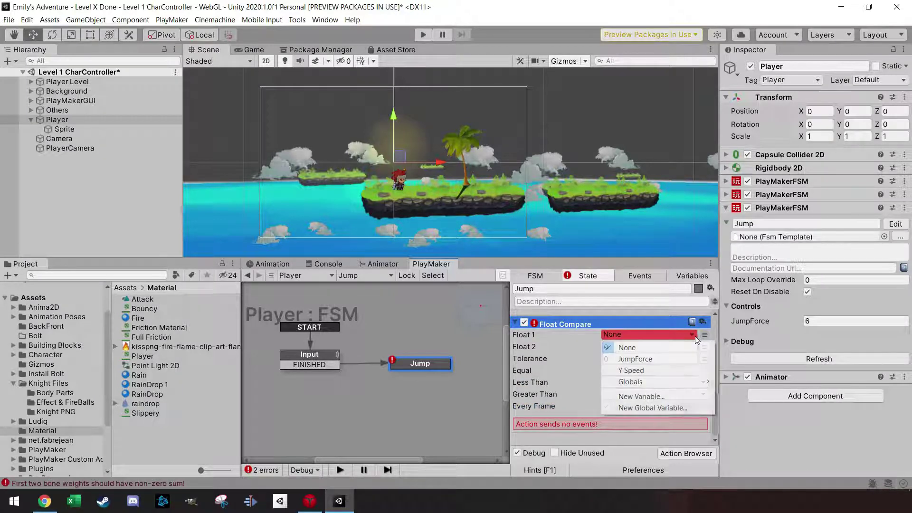
click(663, 355)
click(574, 360)
text(-0.3)
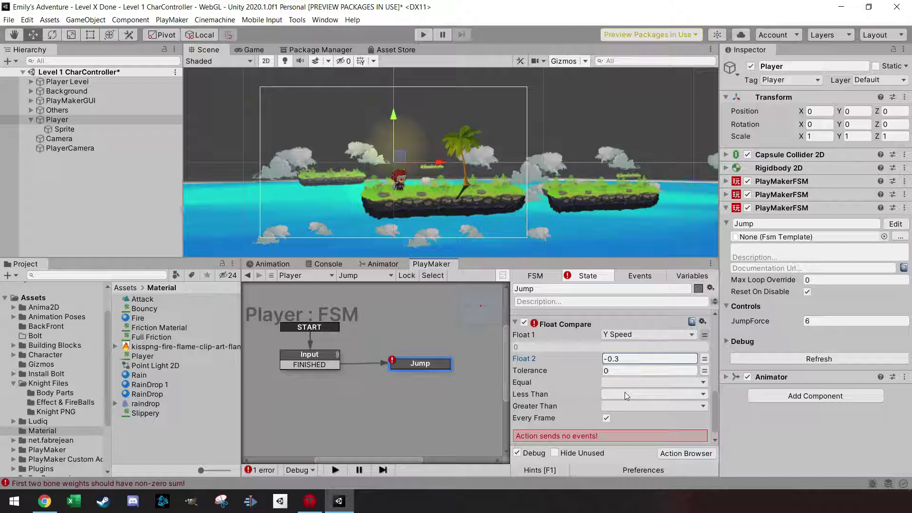
Send the FINISHED event on Less Than in Float Compare and add its missing transition to the Jump state
click(640, 396)
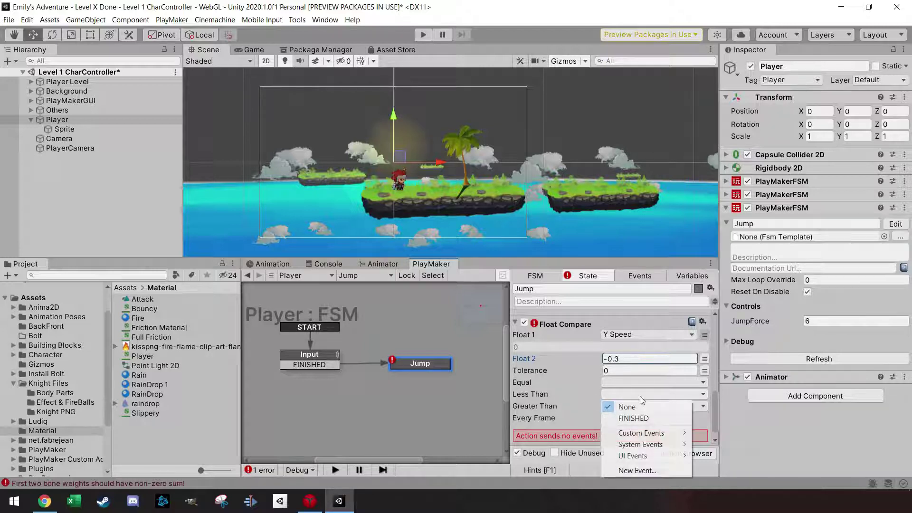
click(642, 417)
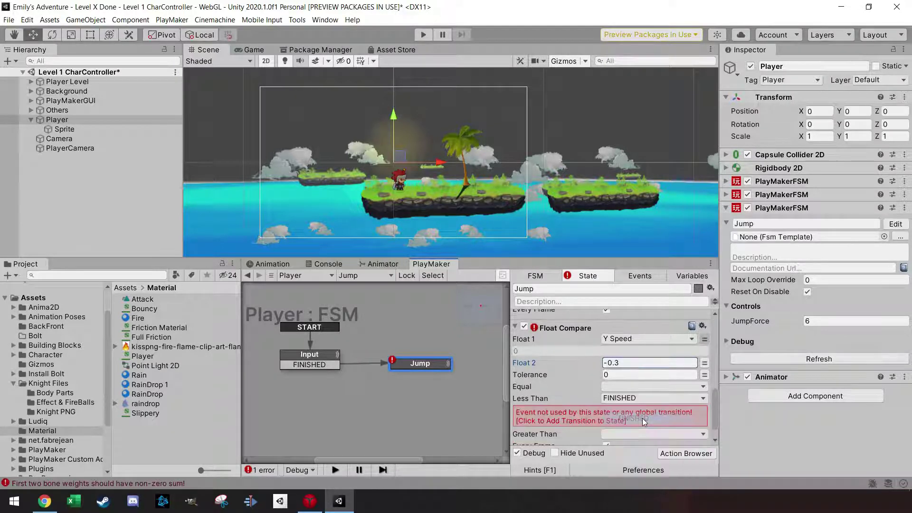
click(586, 417)
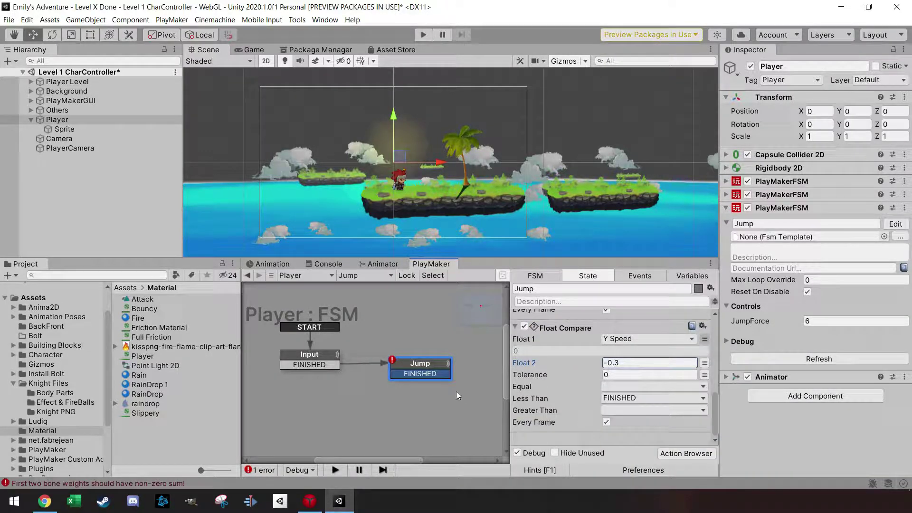
Add a new state below the Input state and connect the Jump state's FINISHED transition to it
right_click(329, 421)
click(361, 299)
click(421, 370)
drag(421, 379, 335, 413)
click(427, 369)
scroll(569, 391, down, 6)
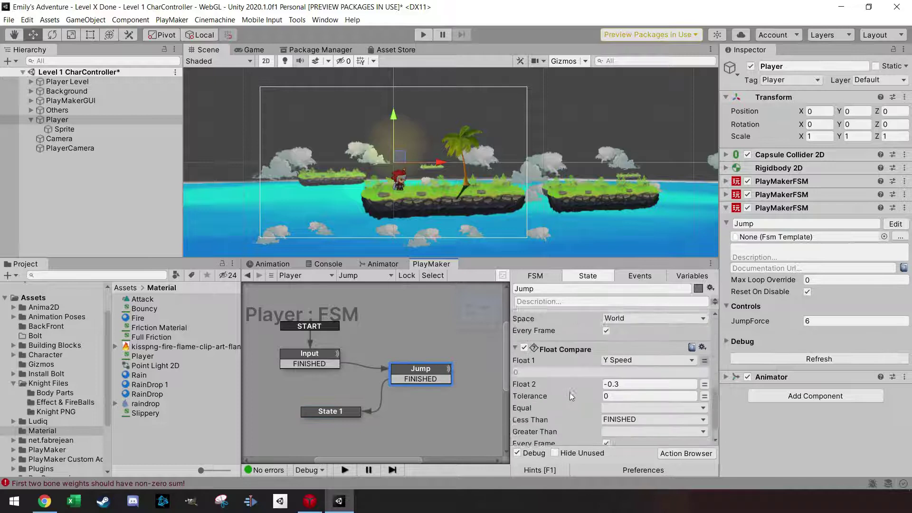
Rename the state that follows Jump as Collision
scroll(572, 410, up, 6)
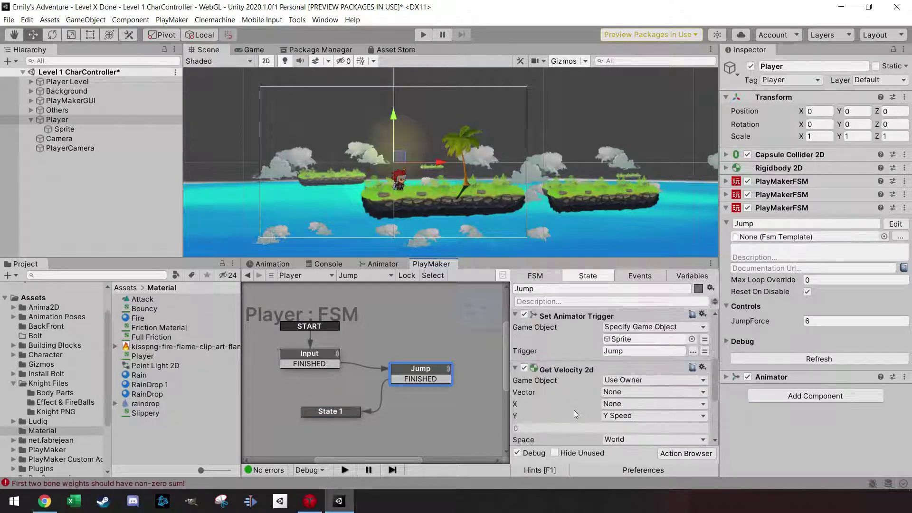
scroll(574, 410, down, 3)
scroll(577, 386, up, 3)
scroll(577, 386, down, 5)
click(335, 411)
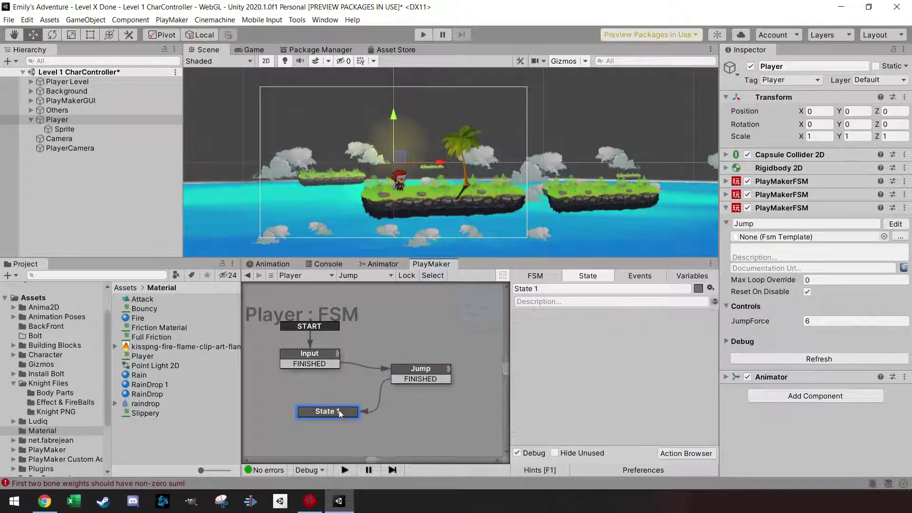
click(518, 289)
text(Co)
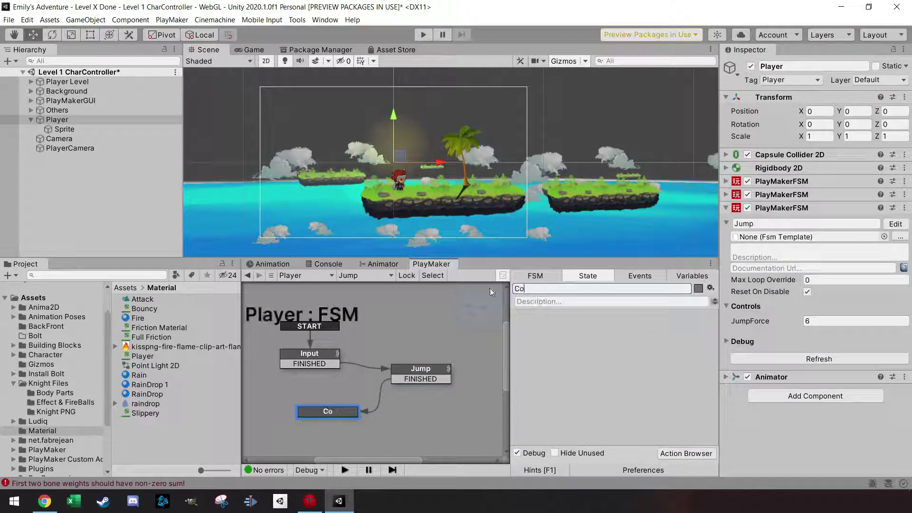
text(llision)
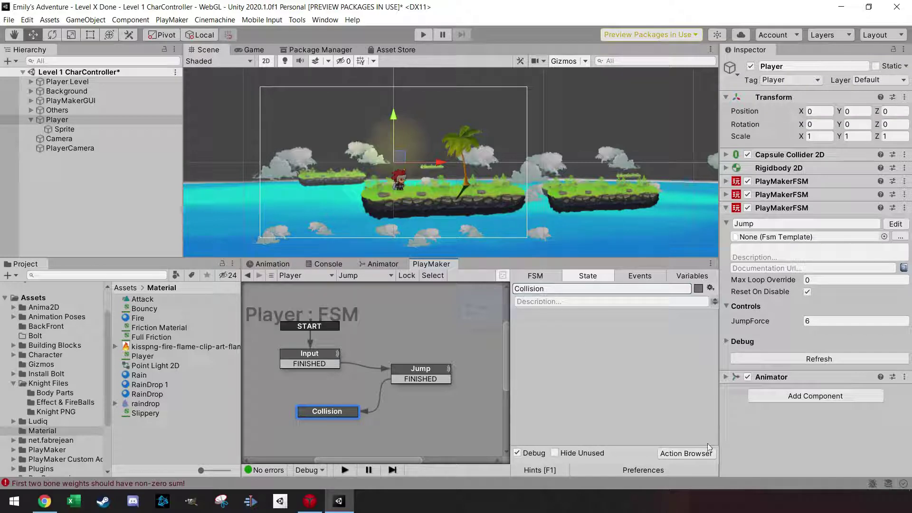
Add a Collision2D Event action to the Collision state and set its Collide Tag to Ground
click(697, 453)
text(coll)
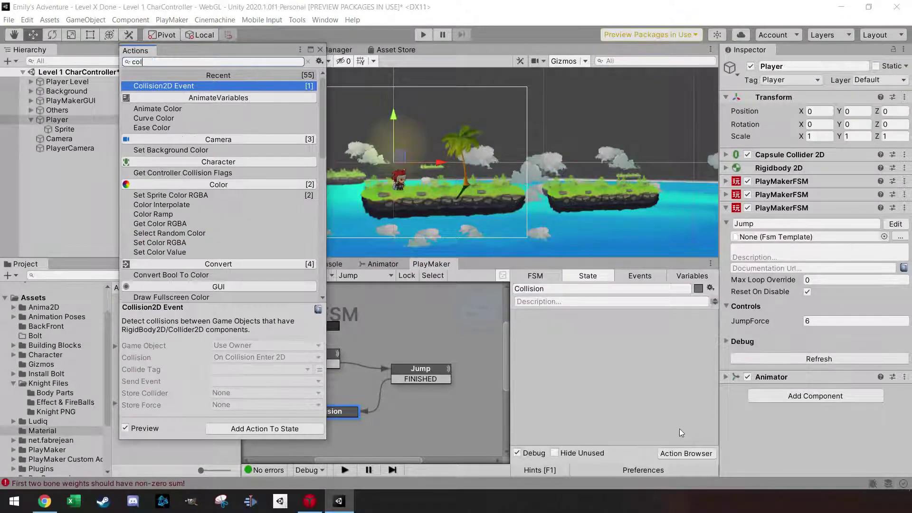
key(Return)
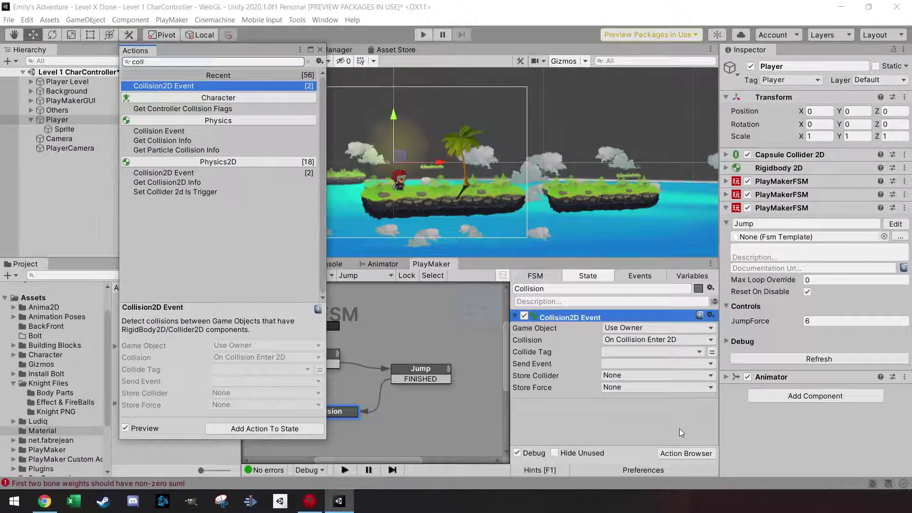
click(320, 50)
click(639, 350)
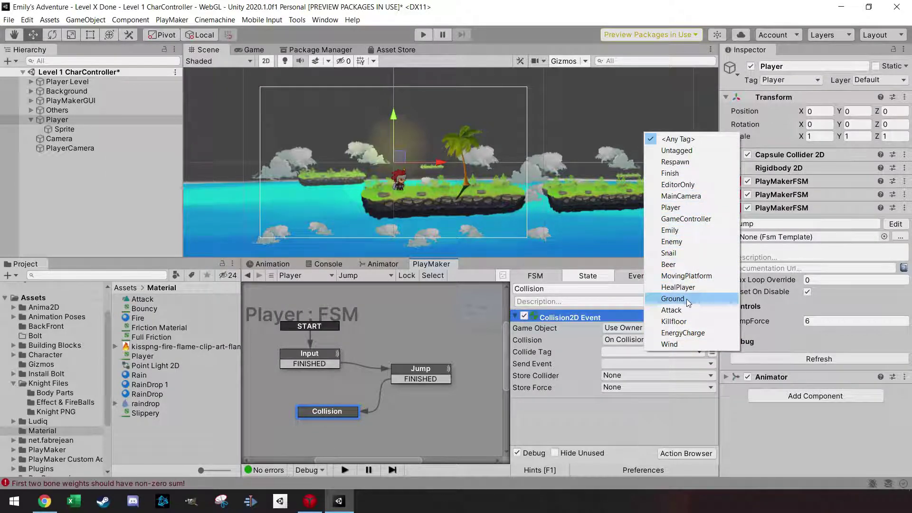
click(673, 298)
Check the tag of the main platform, reselect Player and lock the FSM editor on its Jump FSM
click(449, 207)
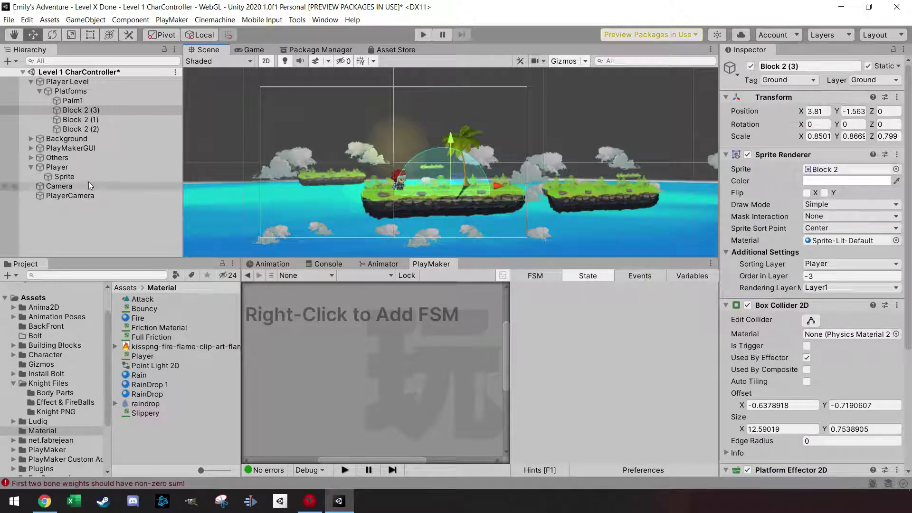
click(57, 168)
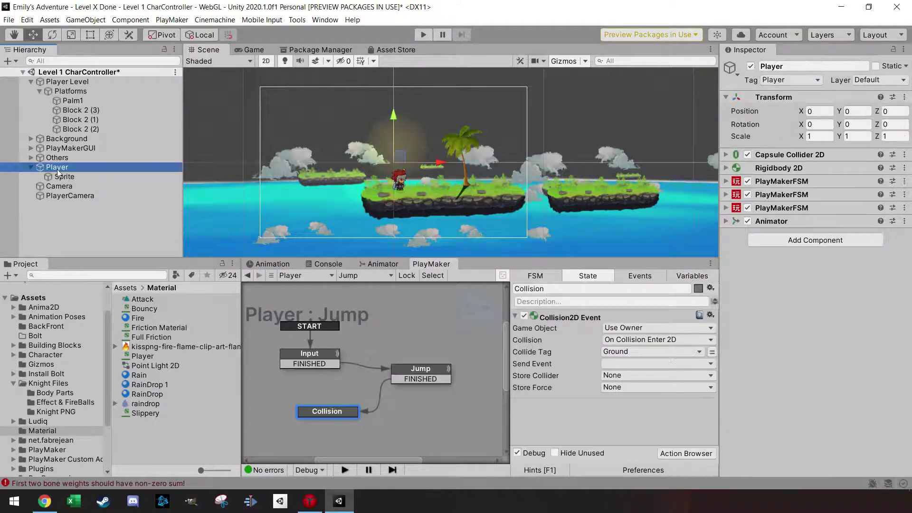
click(406, 276)
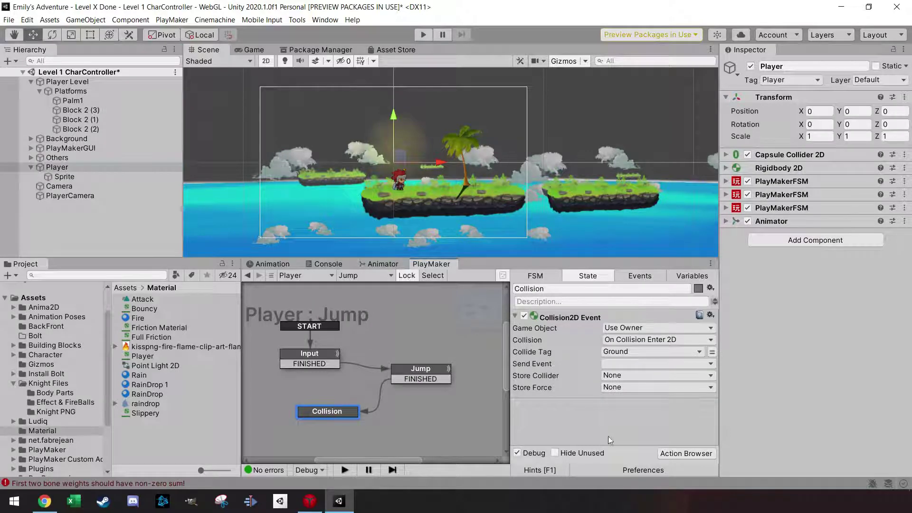
Add a FINISHED transition to the Collision state and connect it back to the Input state
right_click(332, 411)
mouse_move(406, 298)
click(484, 298)
drag(335, 414, 278, 369)
Set Collision2D Event's Send Event to FINISHED and tidy the placement of the Collision and Jump states in the graph
click(656, 363)
click(654, 381)
drag(342, 407, 328, 406)
drag(420, 370, 412, 371)
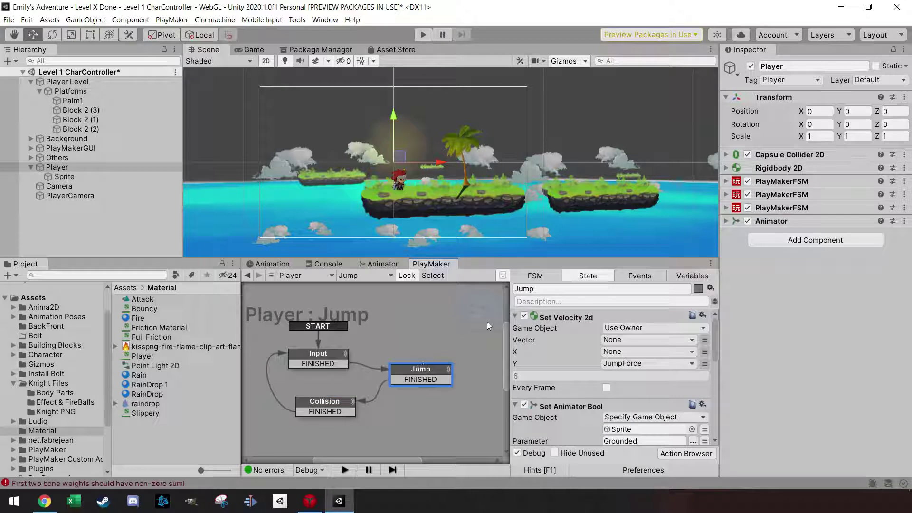
Play-test running and jumping in both directions and across to the neighbouring platform, watching the Jump FSM's states, and stop play mode
click(424, 36)
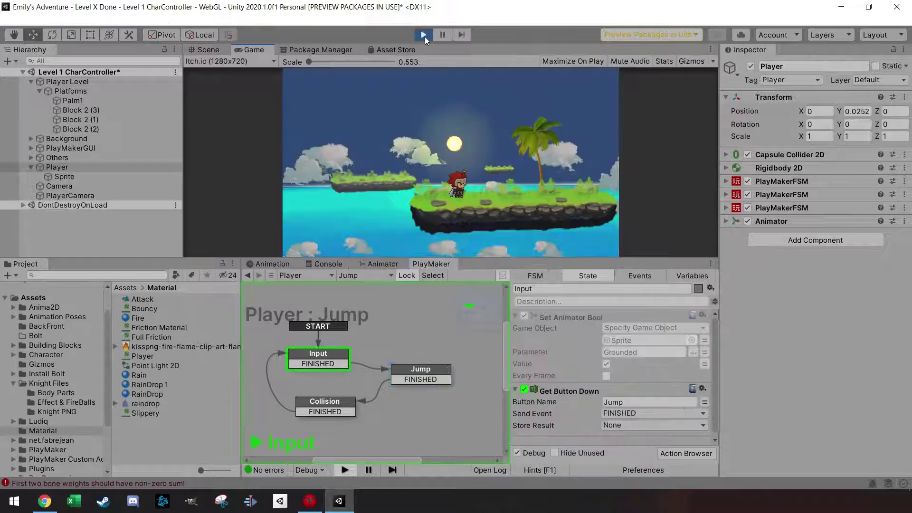
key(space)
key(Right)
key(space)
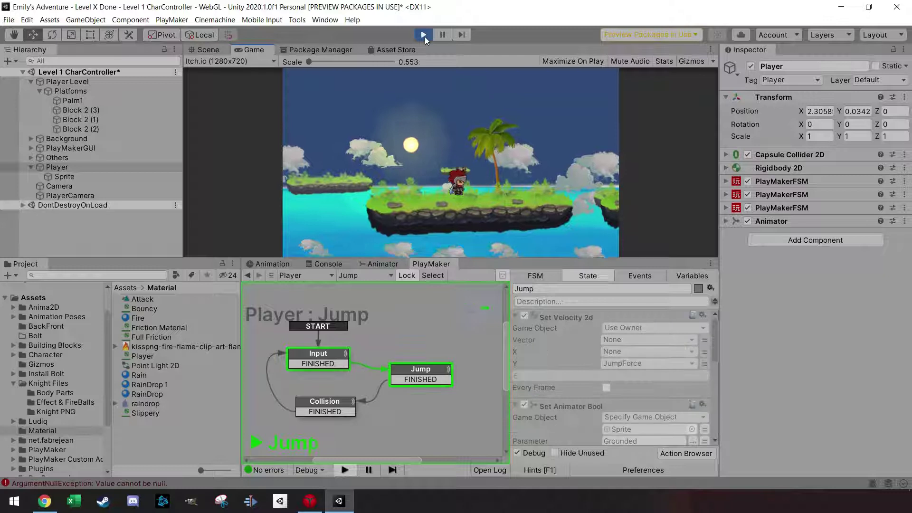
key(Left)
key(space)
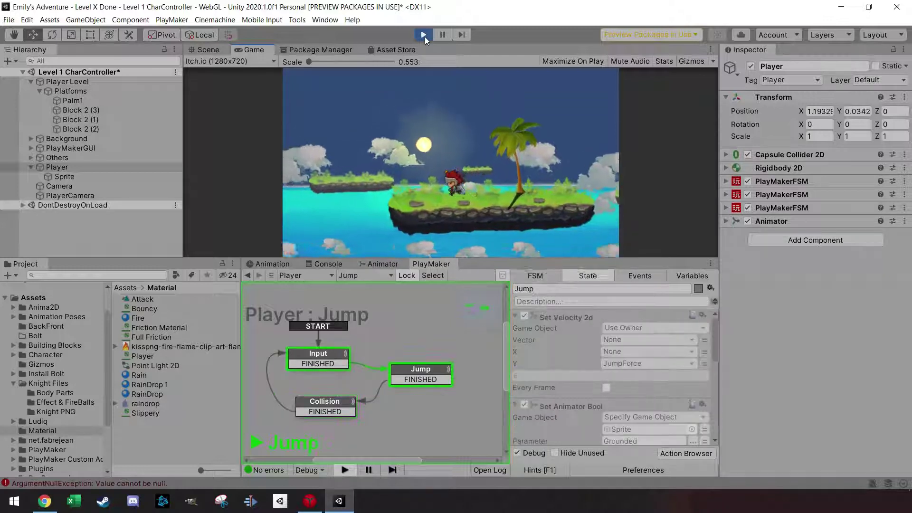
key(space)
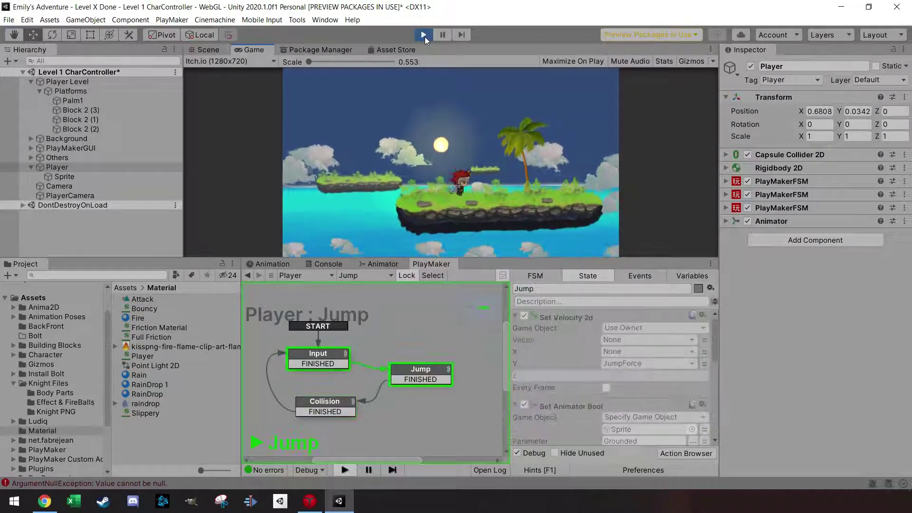
key(Right)
key(space)
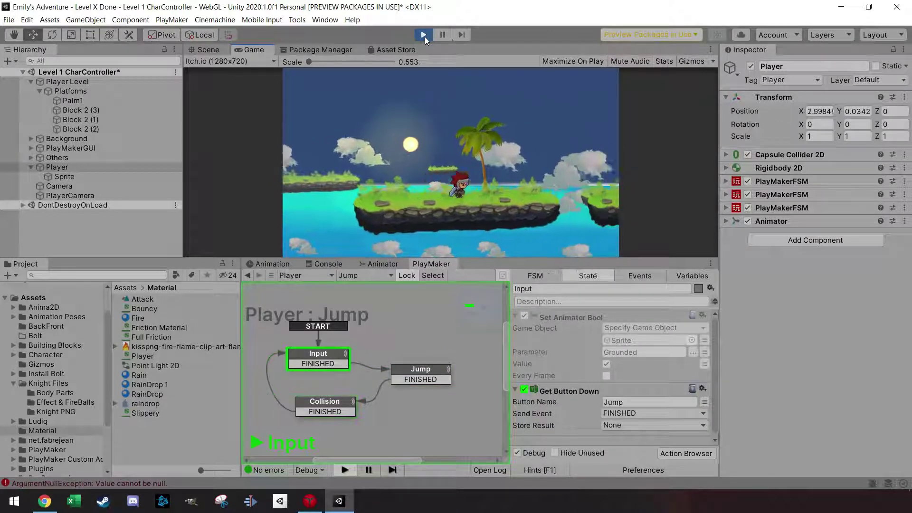
key(Right)
key(space)
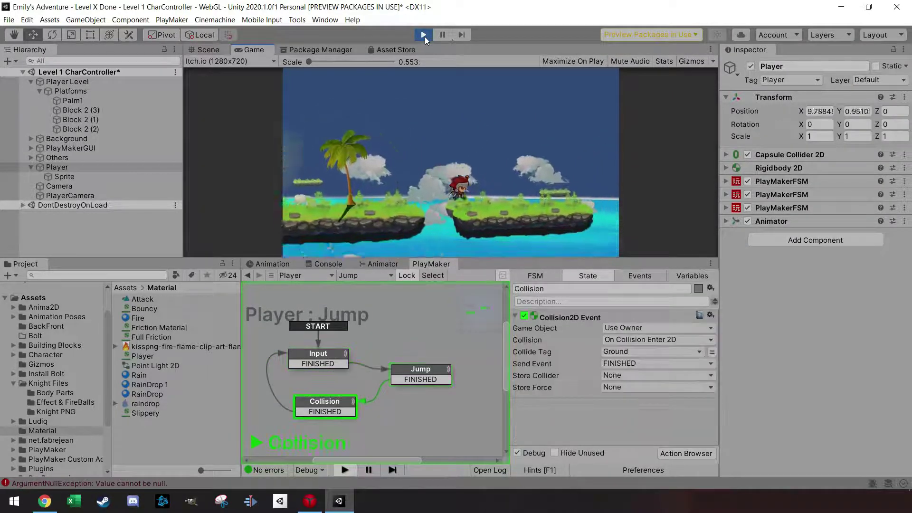
key(Left)
key(space)
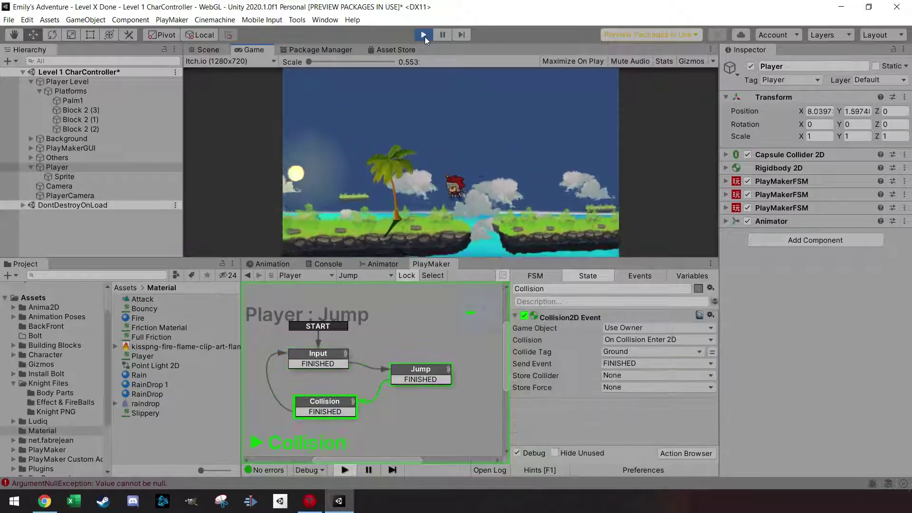
key(Left)
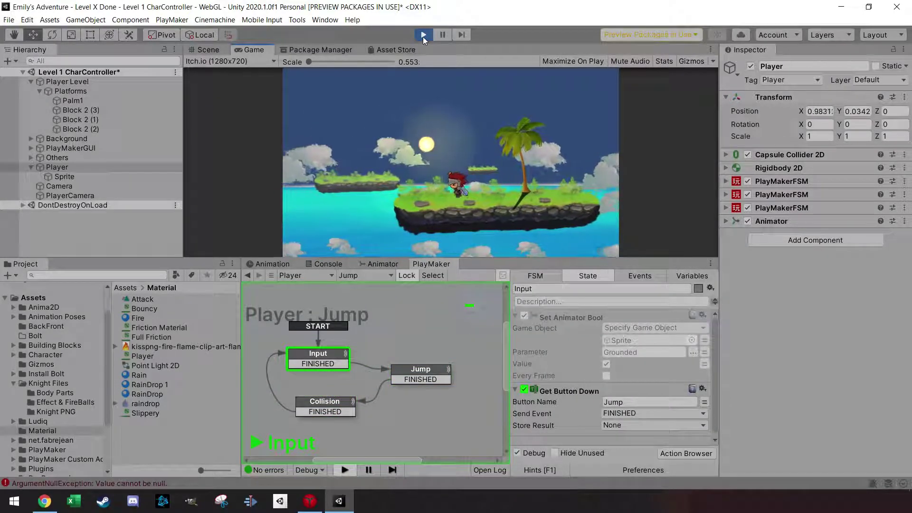
click(423, 36)
Add the Emily character to the scene and place it on the main platform between the player and the palm tree
click(69, 121)
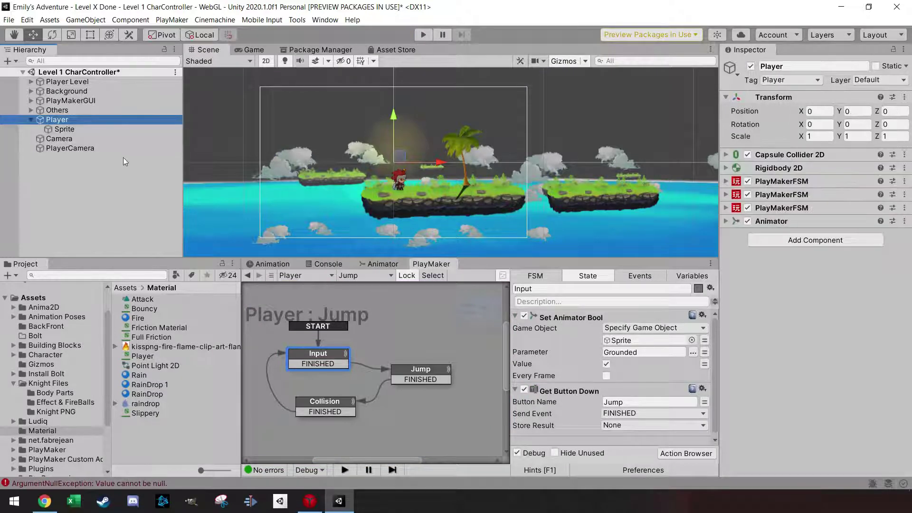
click(30, 111)
click(39, 129)
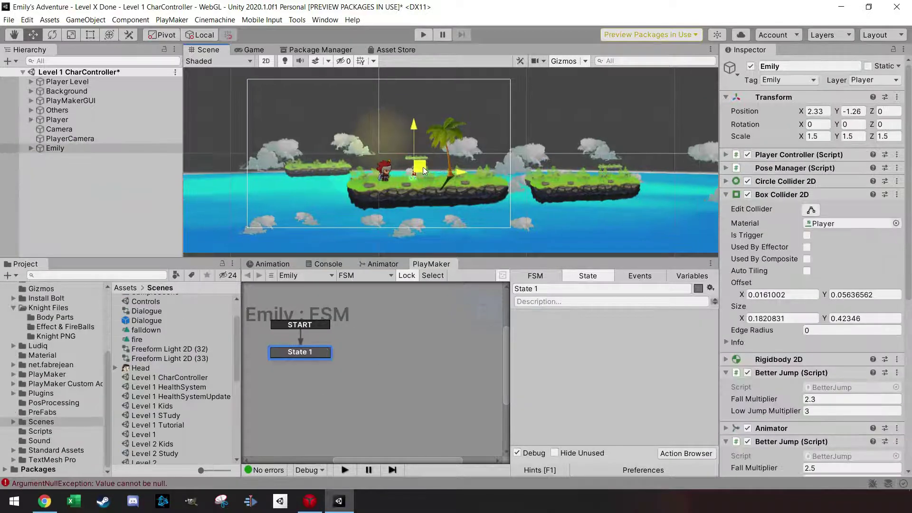
drag(424, 171, 426, 172)
Set Emily's X and Y scale to 2 and reposition the character at about X 2.71, Y -1.12
click(816, 137)
text(2)
click(862, 138)
text(2)
scroll(415, 143, up, 4)
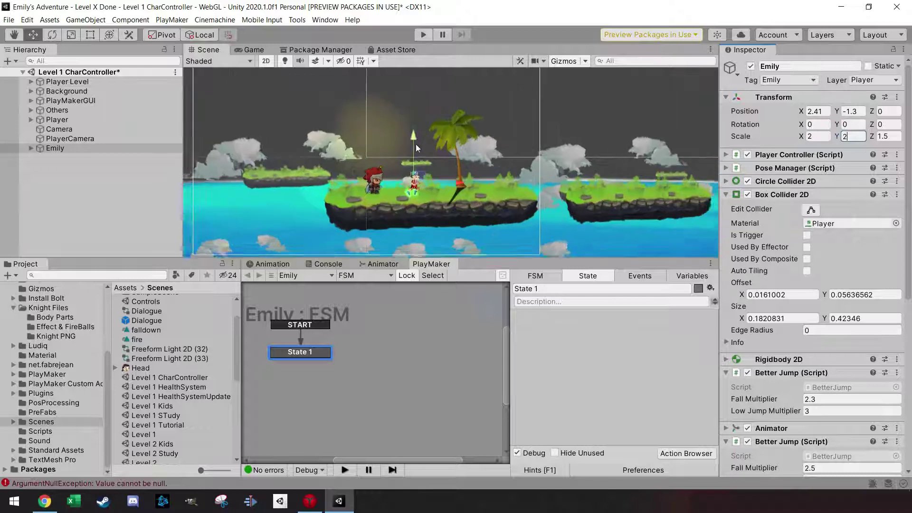
drag(429, 180, 436, 176)
mouse_move(55, 147)
mouse_down()
mouse_move(54, 99)
mouse_move(51, 149)
mouse_up()
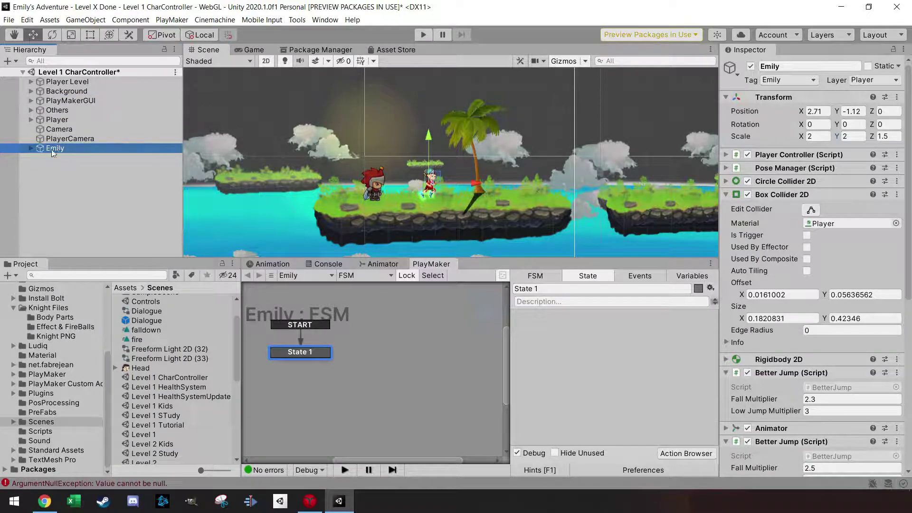
Play-test the Player and Emily side by side, running both ways and jumping, to compare their controls
click(422, 35)
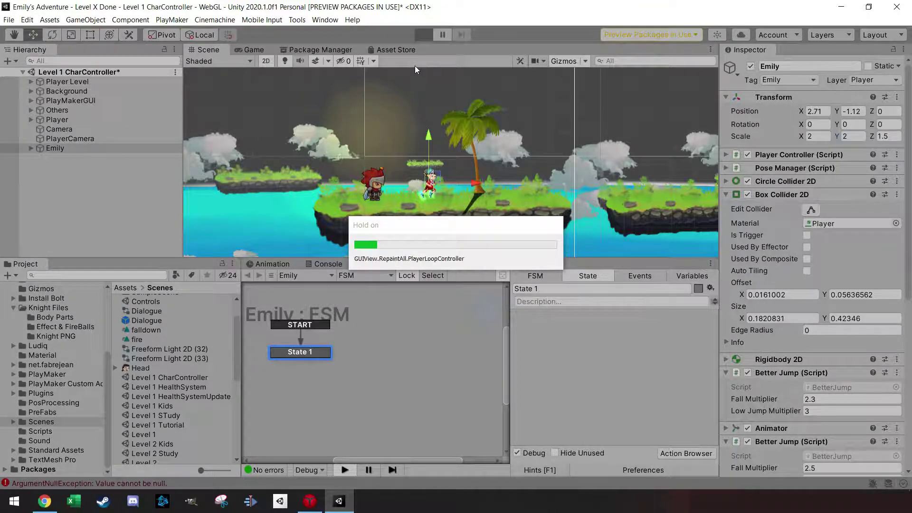
key(Right)
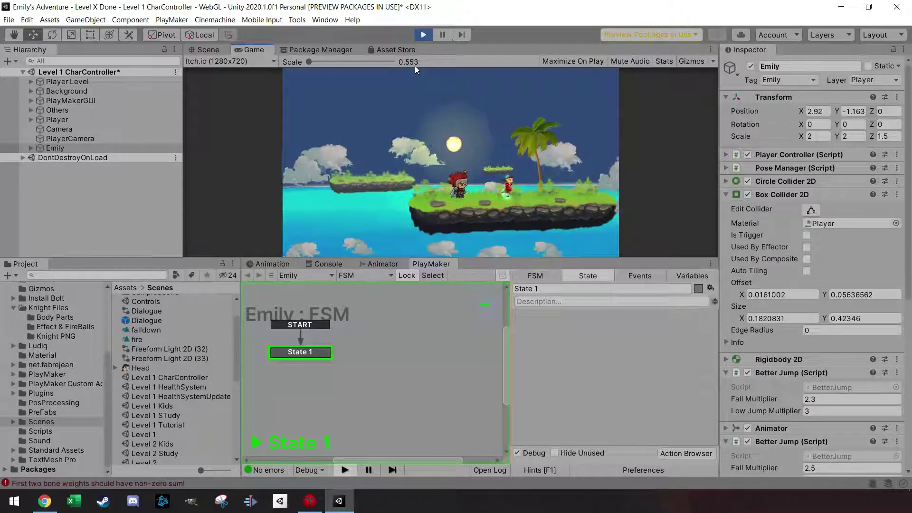
key(Left)
key(Left)
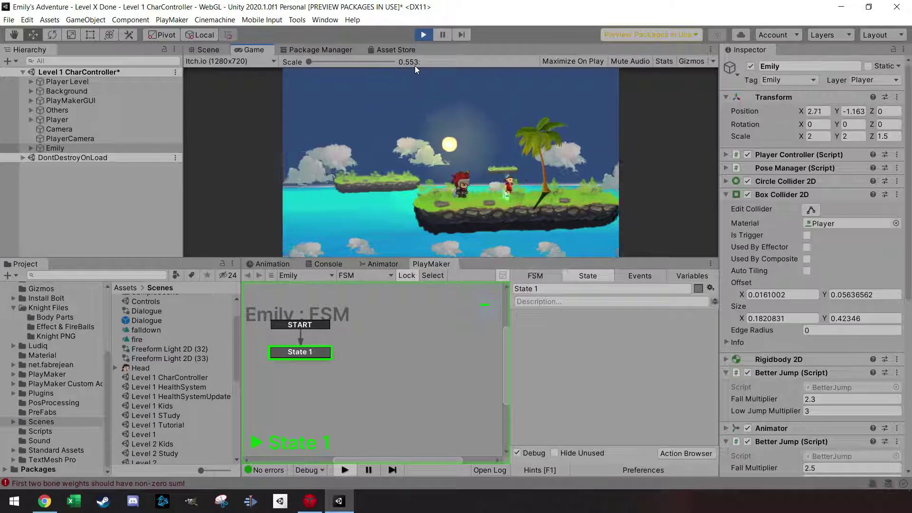
key(Left)
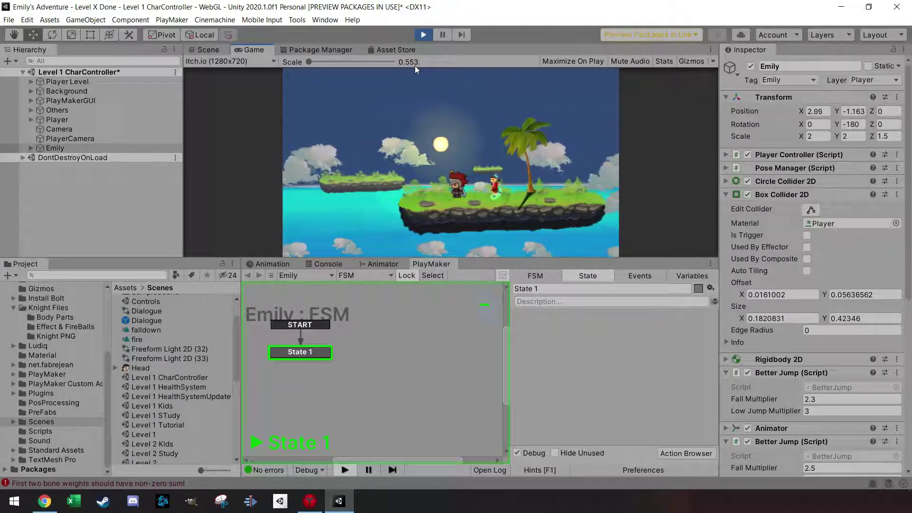
key(Right)
key(Left)
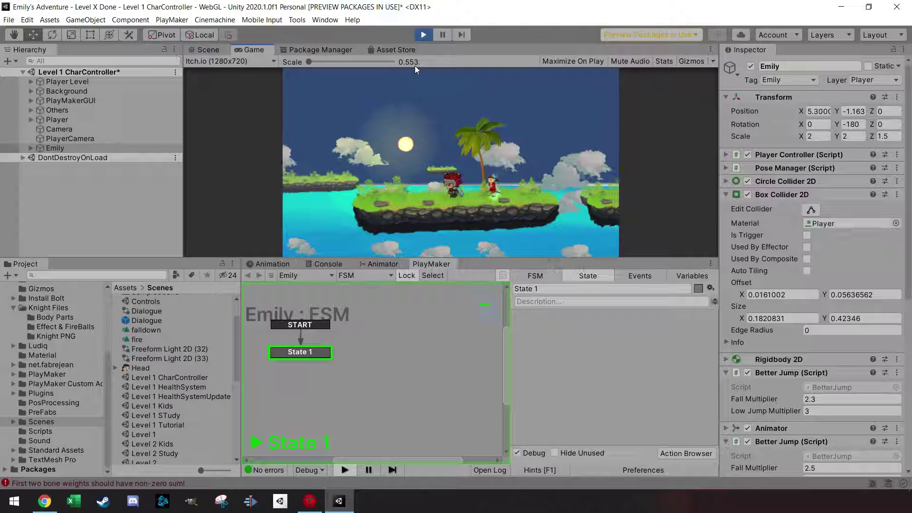
key(Right)
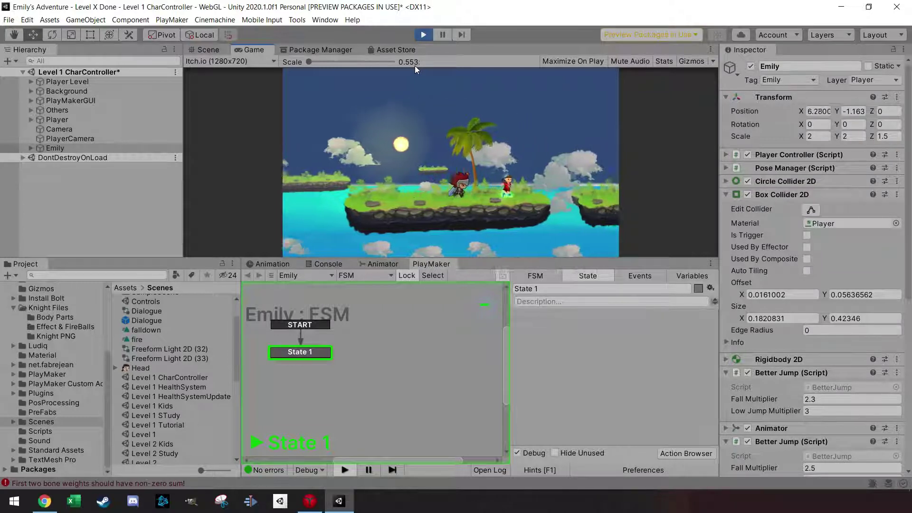
key(Right)
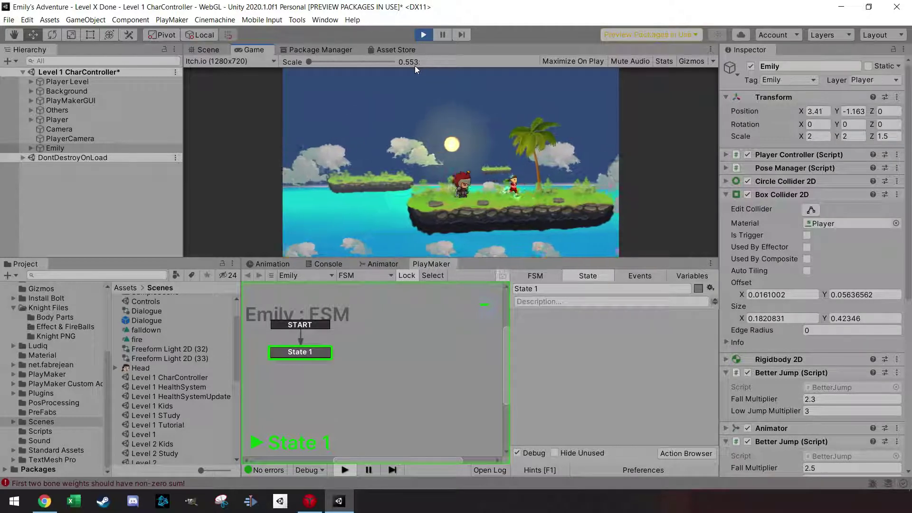
key(Left)
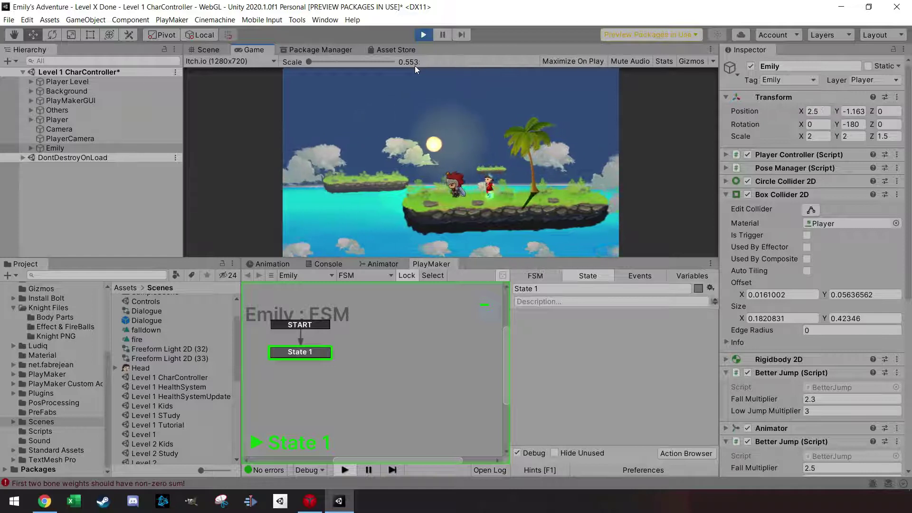
key(Left)
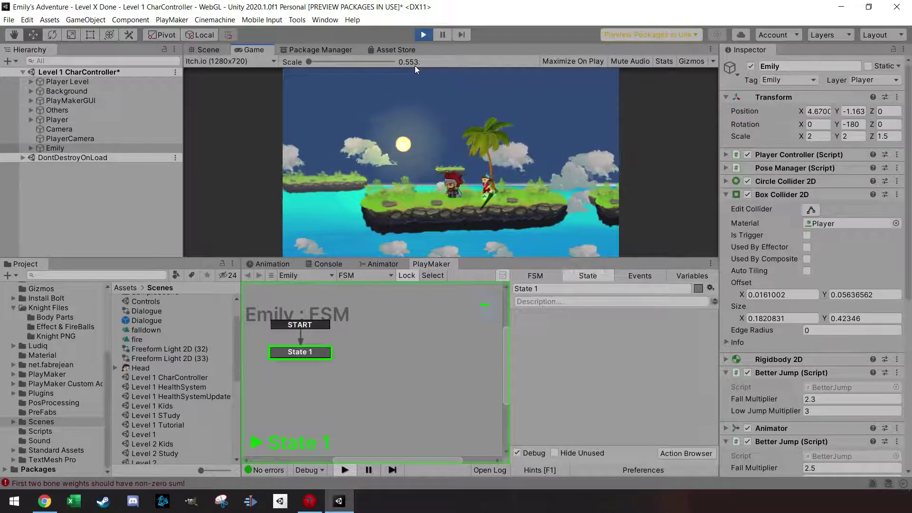
key(space)
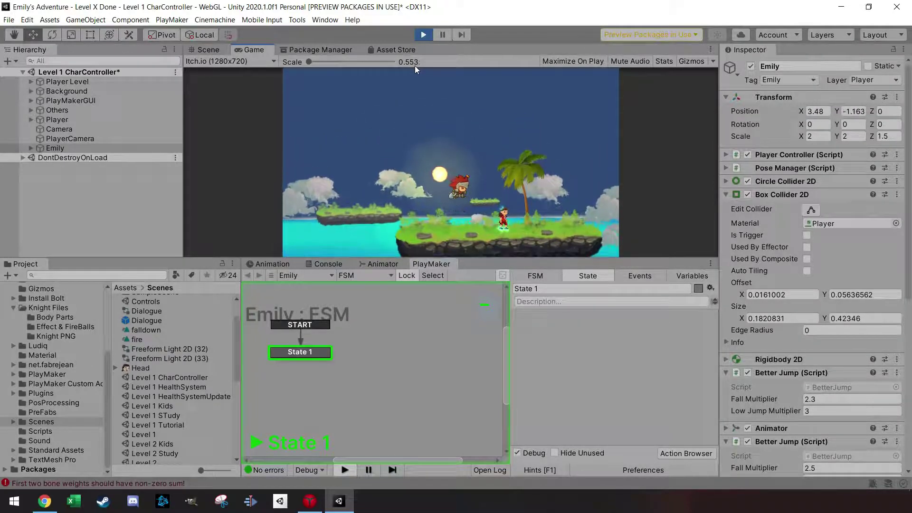
key(space)
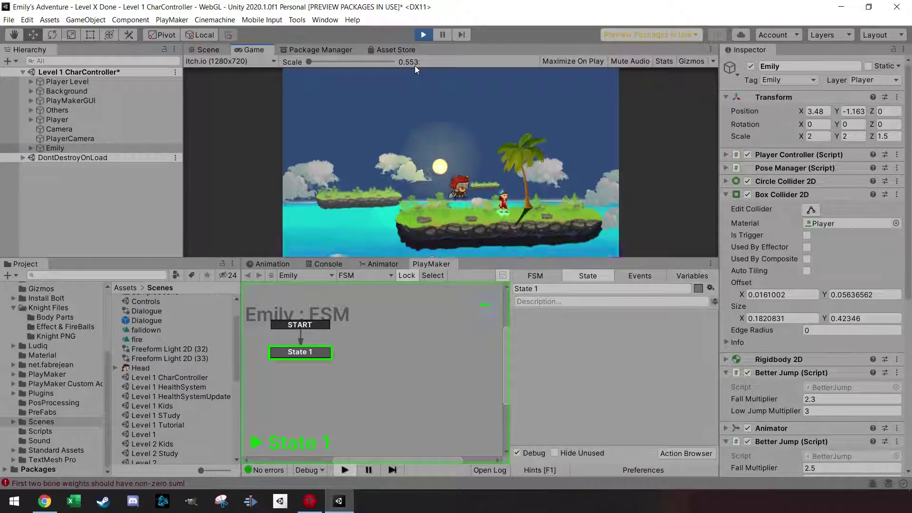
key(ctrl+p)
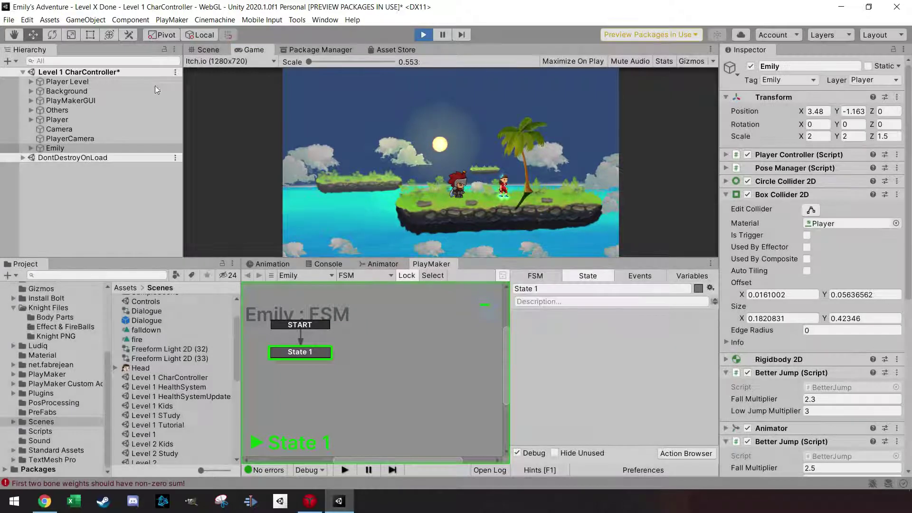
Delete the sun object from the Background group in the scene hierarchy
click(31, 90)
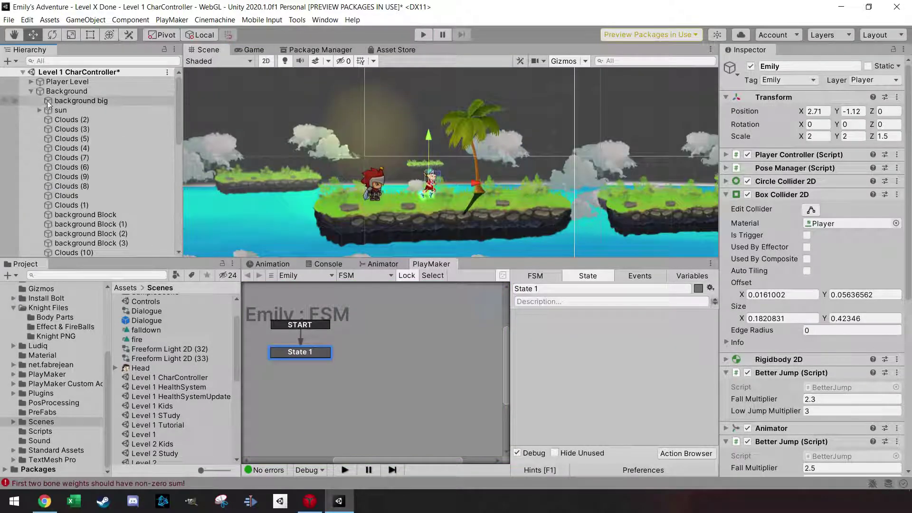
click(61, 110)
key(Delete)
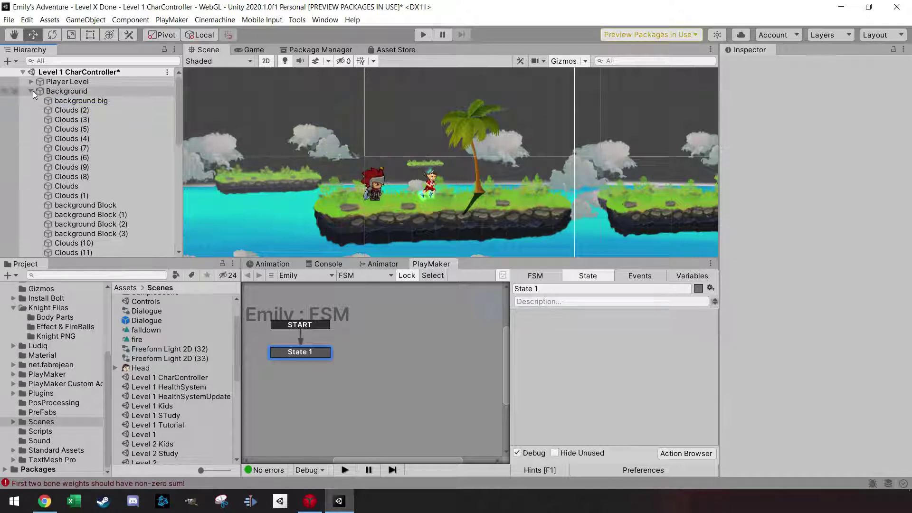
click(31, 91)
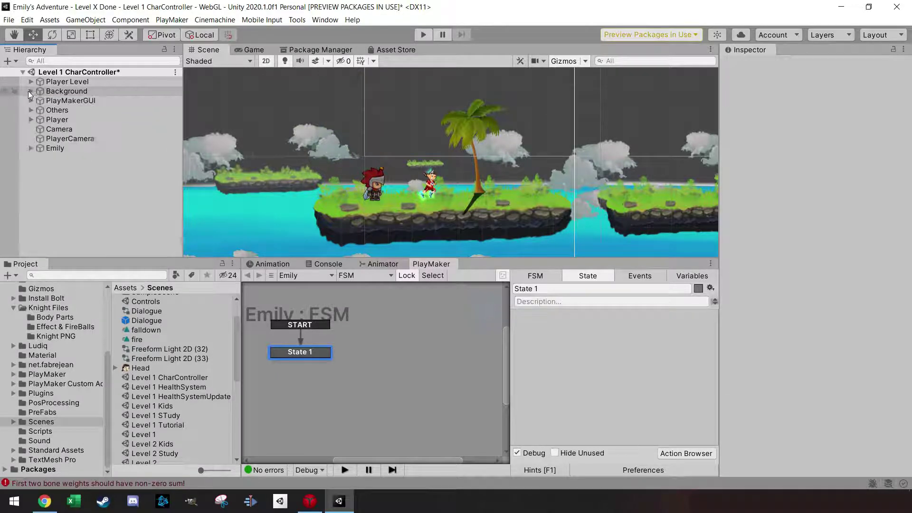
Add a Get Axis action to the Collision state of the Player's Jump FSM
click(63, 147)
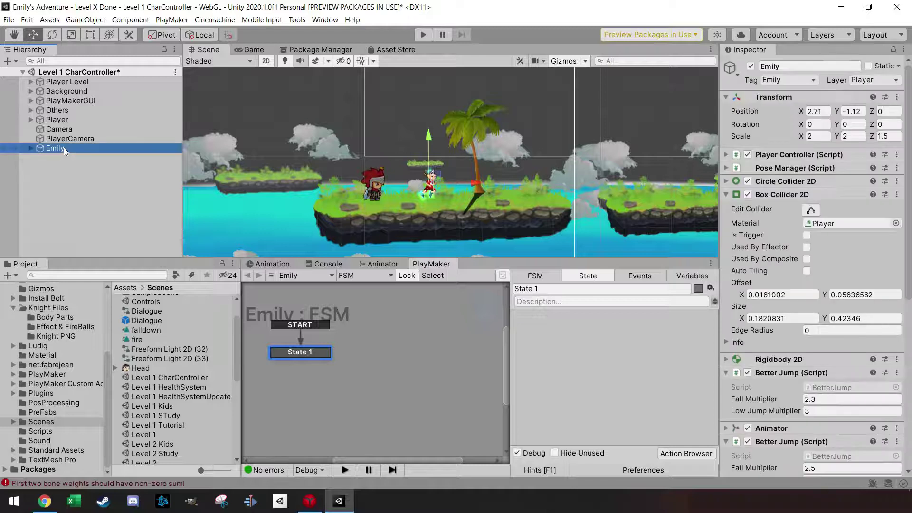
click(61, 121)
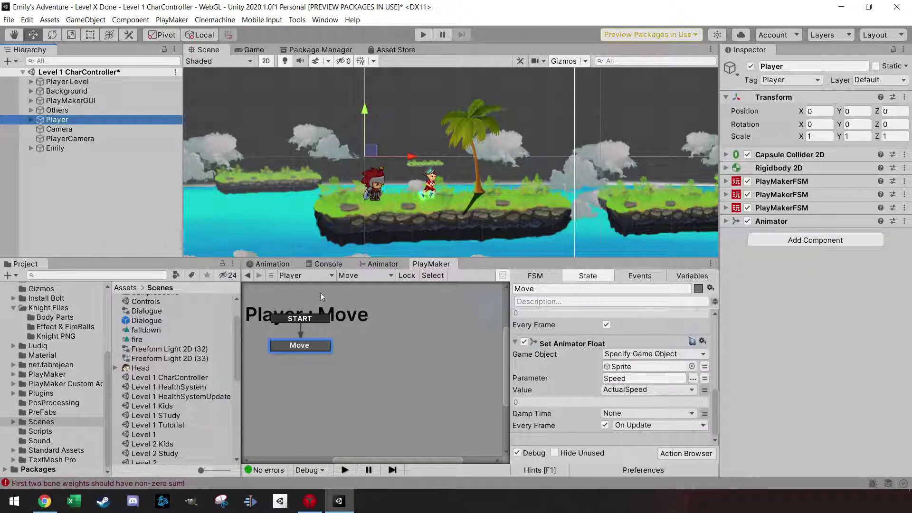
click(363, 275)
click(385, 295)
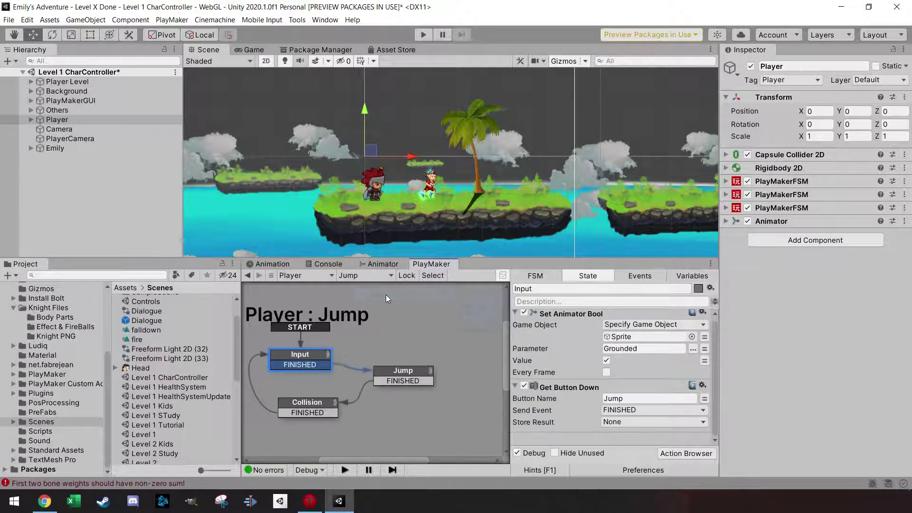
click(319, 405)
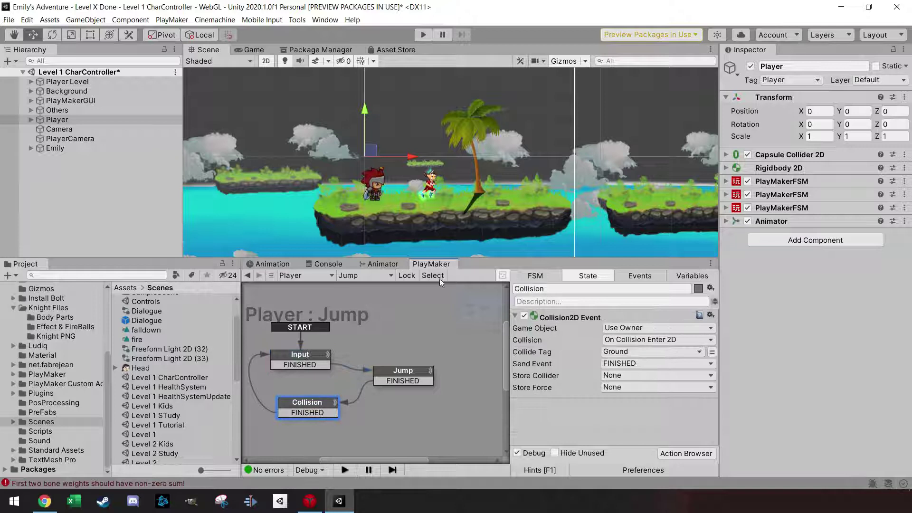
click(686, 453)
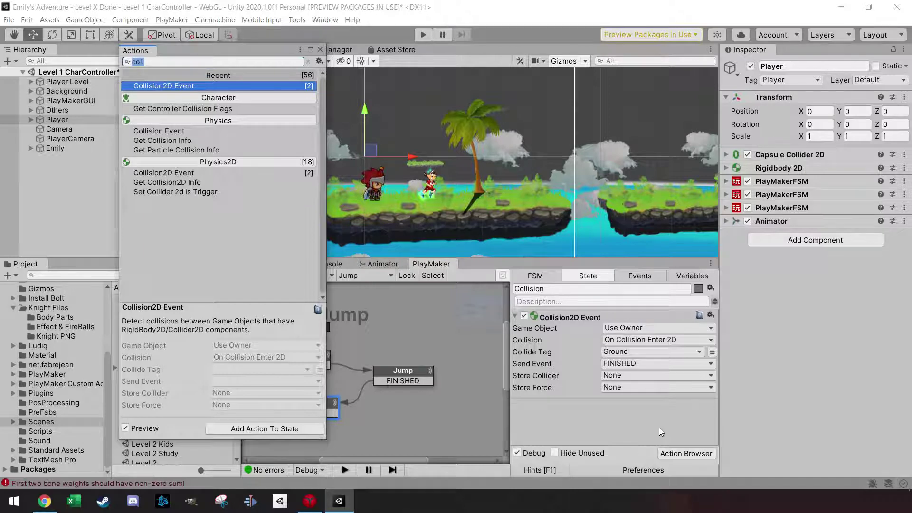
text(get ax)
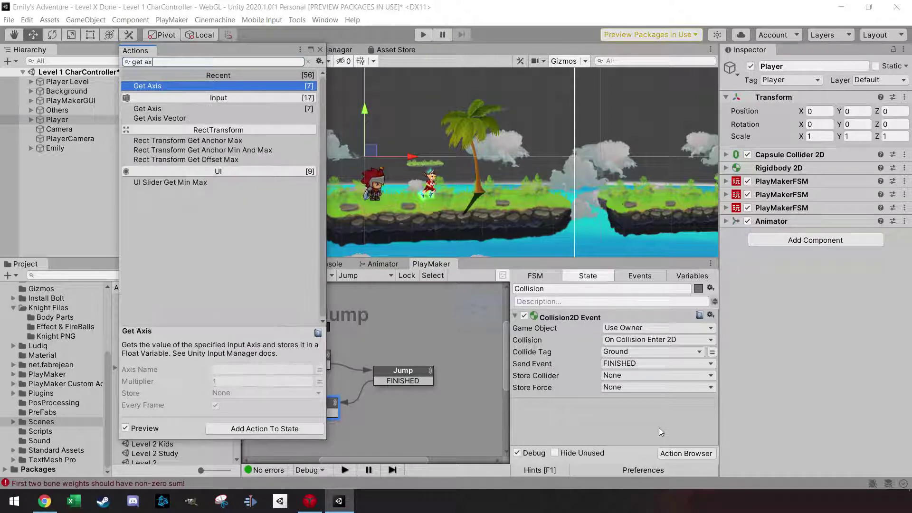
key(Return)
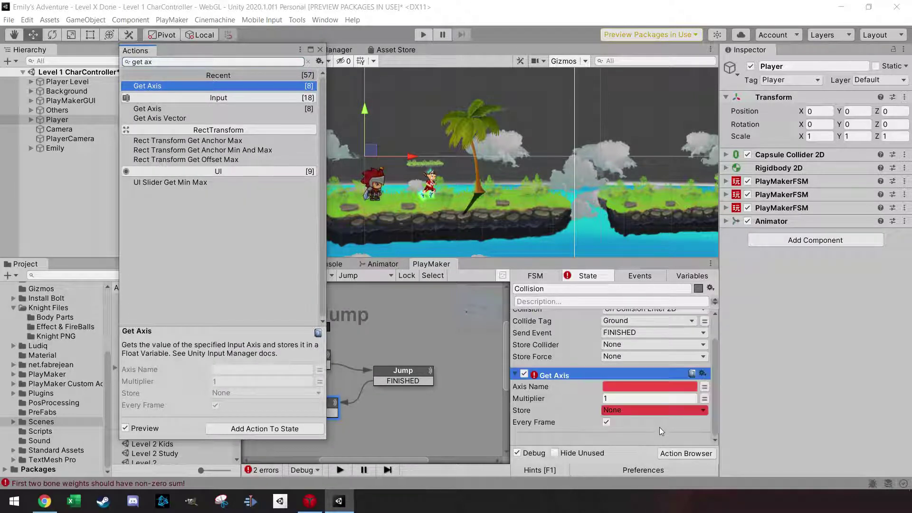
click(320, 50)
Set the Get Axis action's axis name to Horizontal and store its result in a new variable named MoveSpeed
click(652, 387)
text(H)
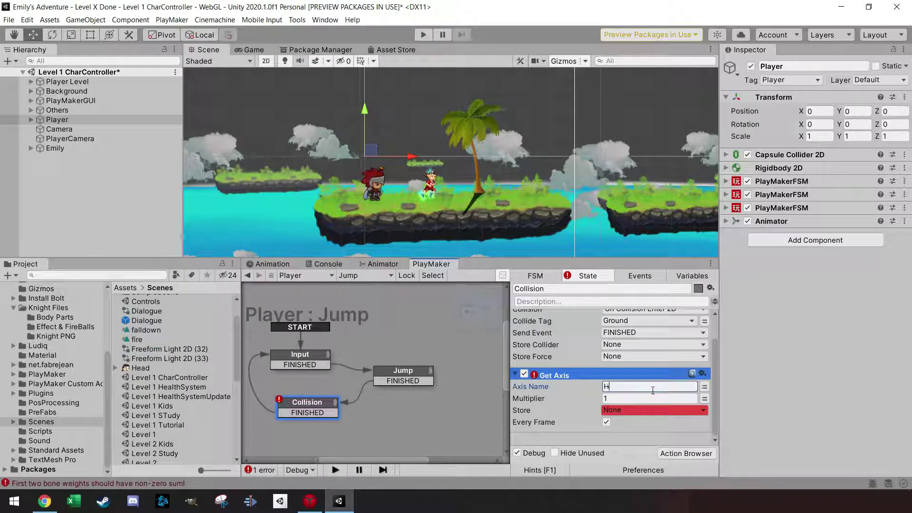
text(orizon)
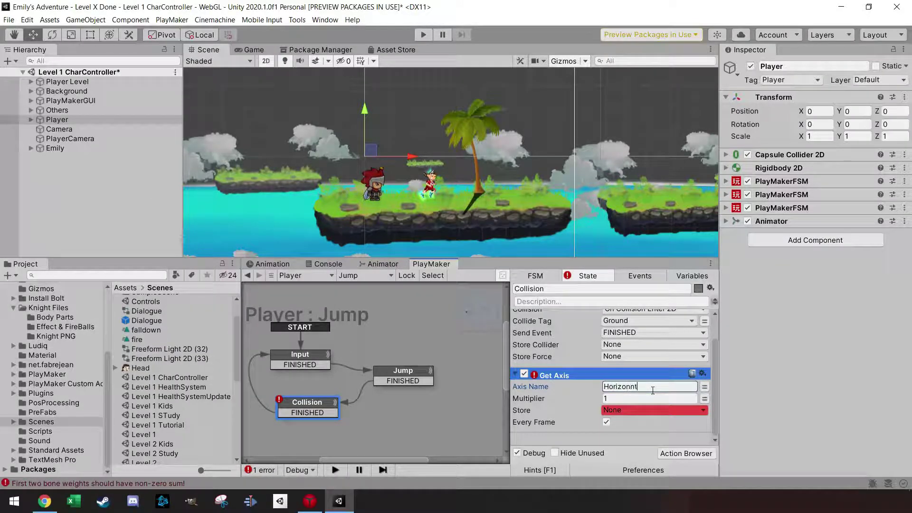
text(tal)
click(634, 411)
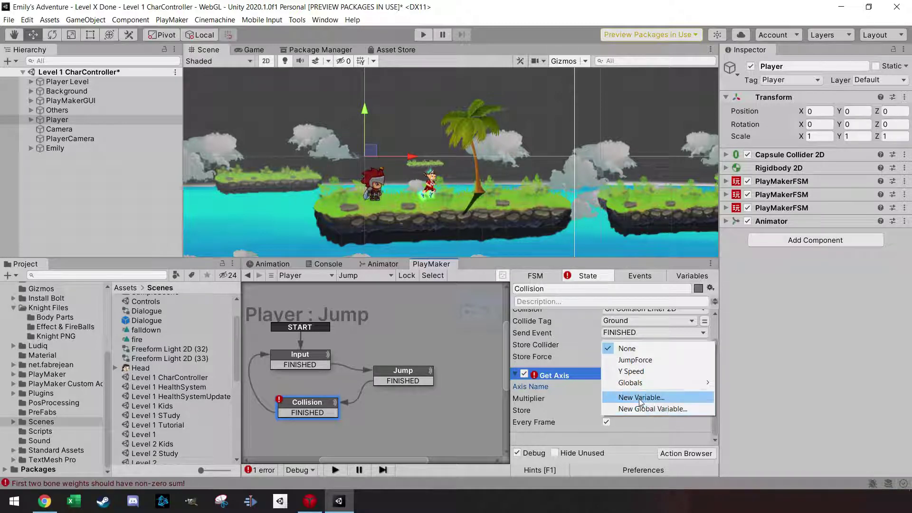
click(641, 398)
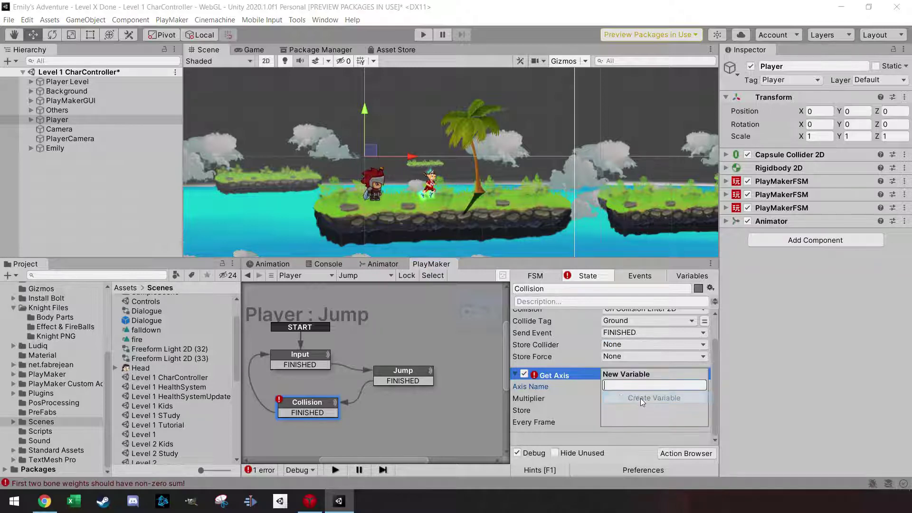
text(MoveSpeed)
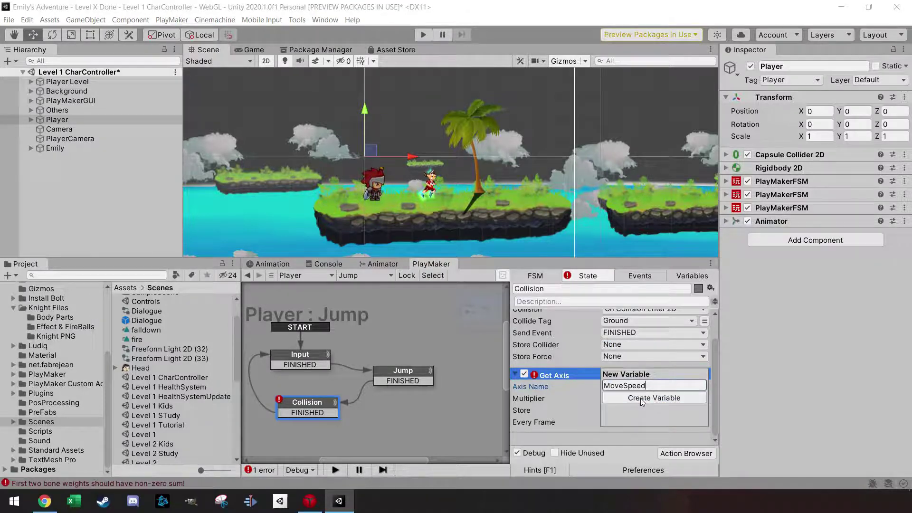
click(640, 398)
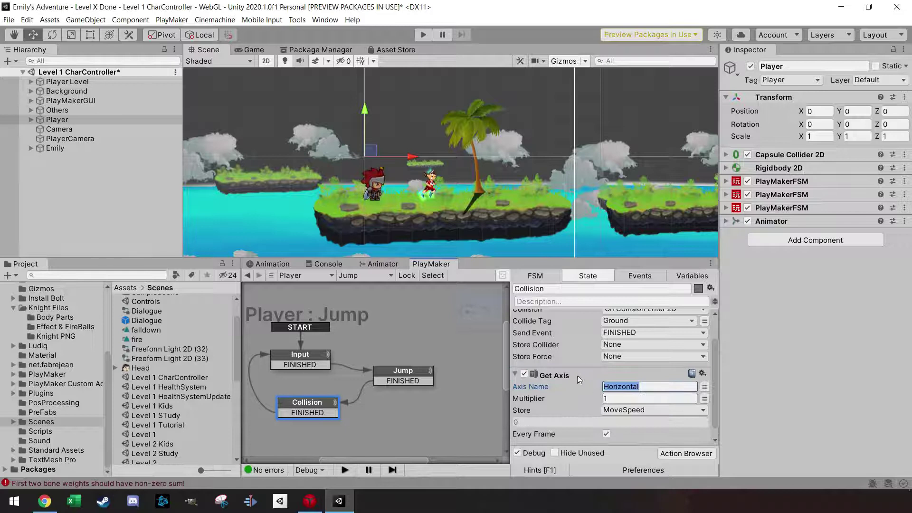
Move Get Axis above the Collision2D Event action and set its multiplier to 3.5
drag(578, 375, 584, 315)
click(630, 338)
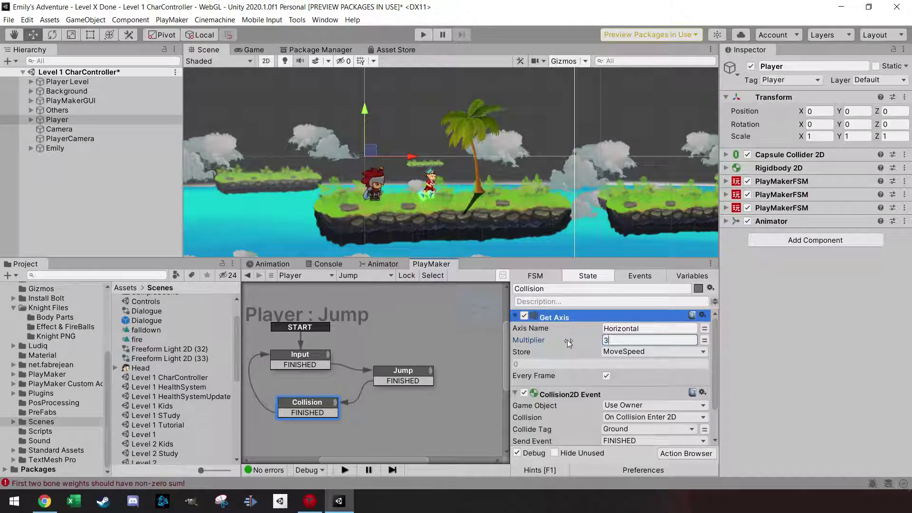
text(3)
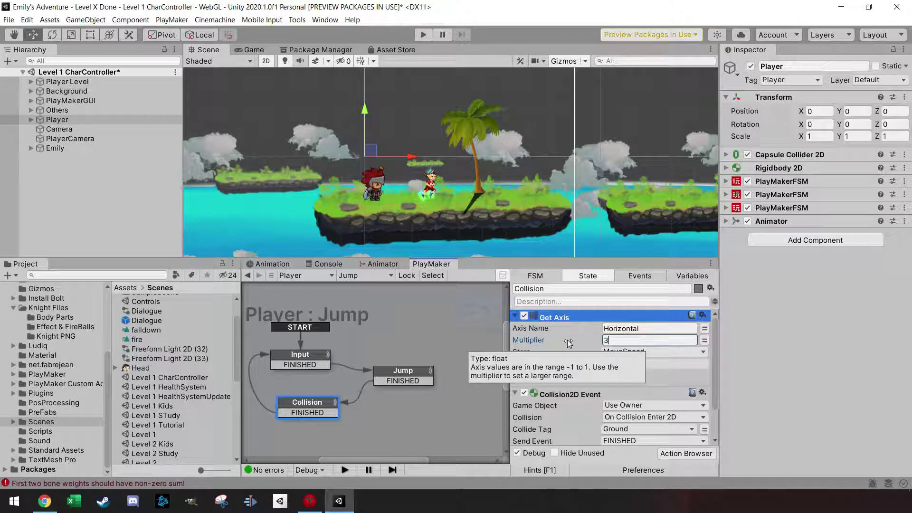
text(.5)
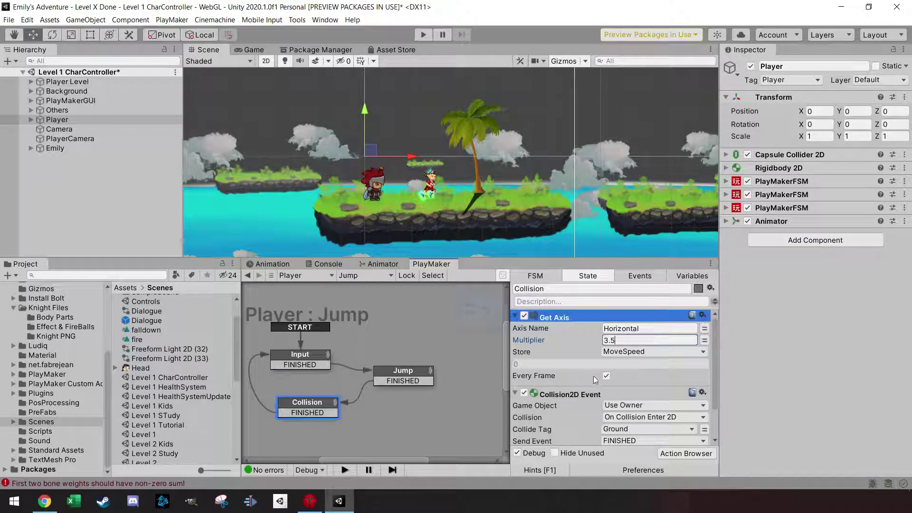
Add a Get Velocity 2d action to the Collision state, storing the Y velocity in Y Speed every frame
scroll(591, 383, down, 2)
click(676, 453)
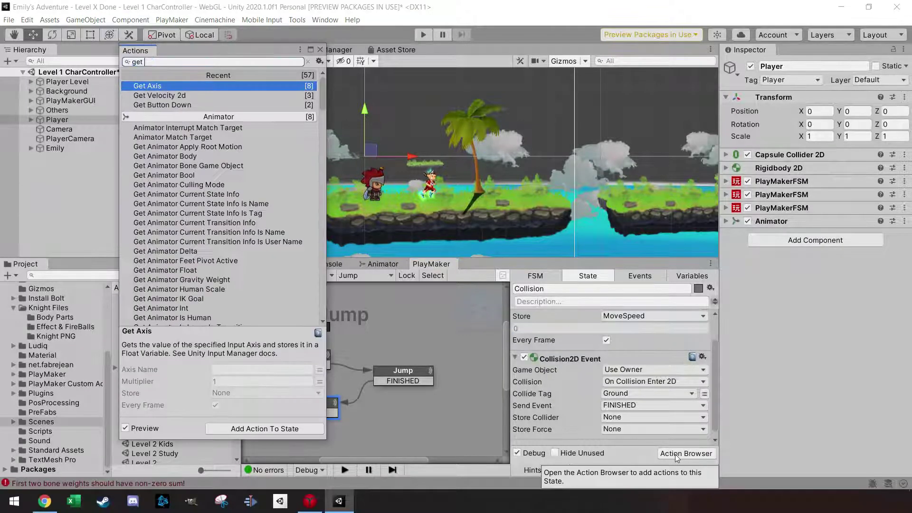
text(ve)
key(Return)
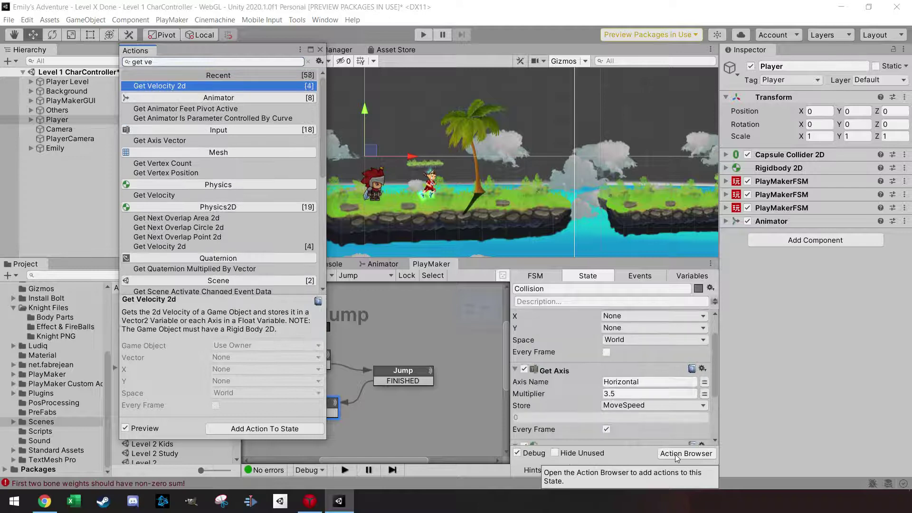
click(319, 49)
scroll(540, 349, up, 2)
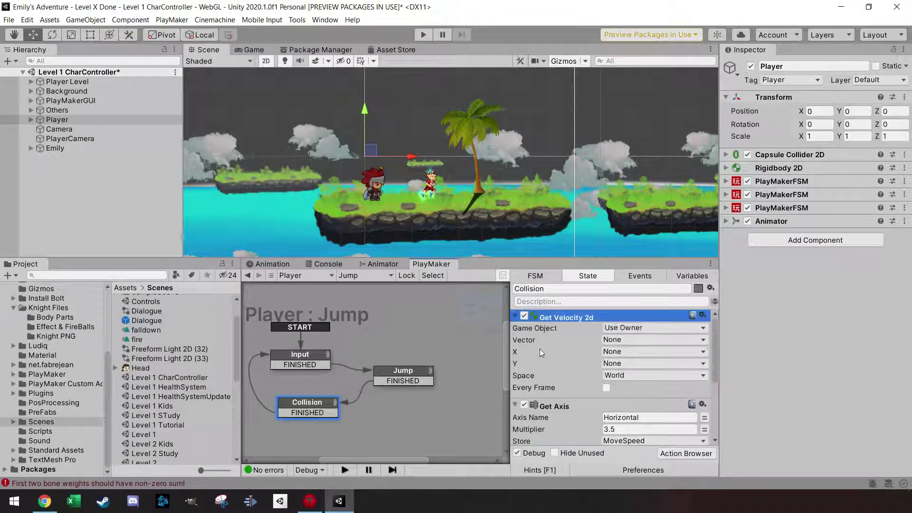
click(645, 361)
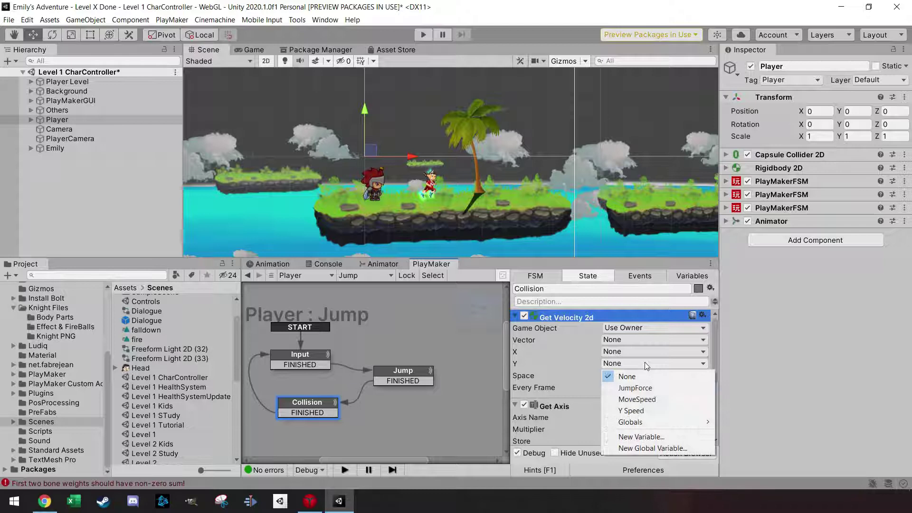
click(645, 409)
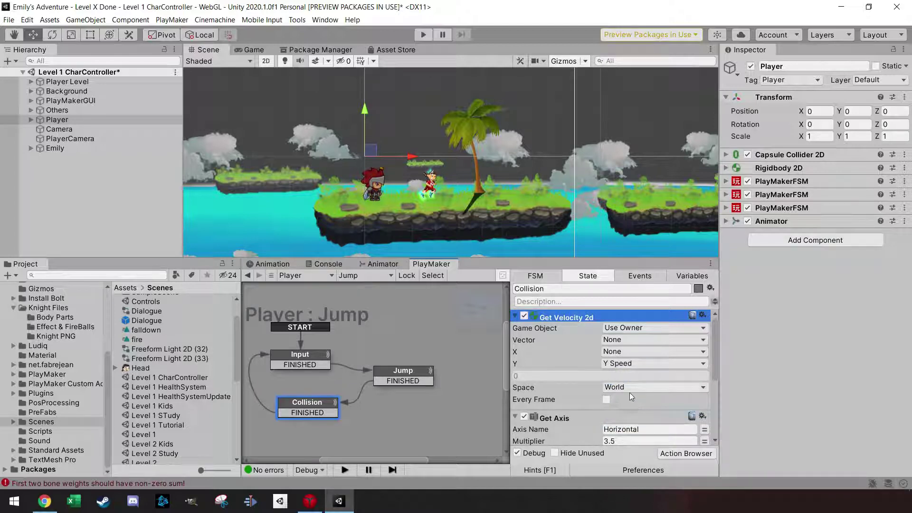
click(606, 400)
Add a Float Multiply action to the Collision state
scroll(576, 361, down, 3)
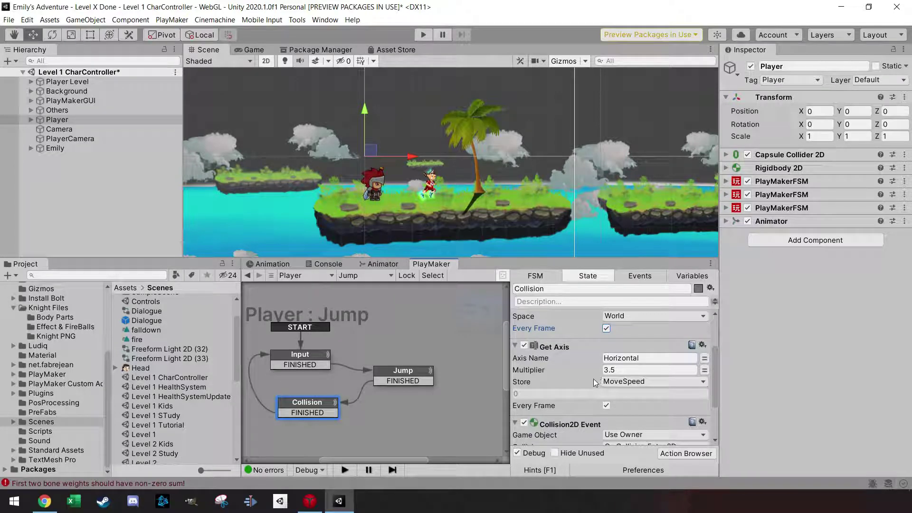
scroll(589, 379, up, 3)
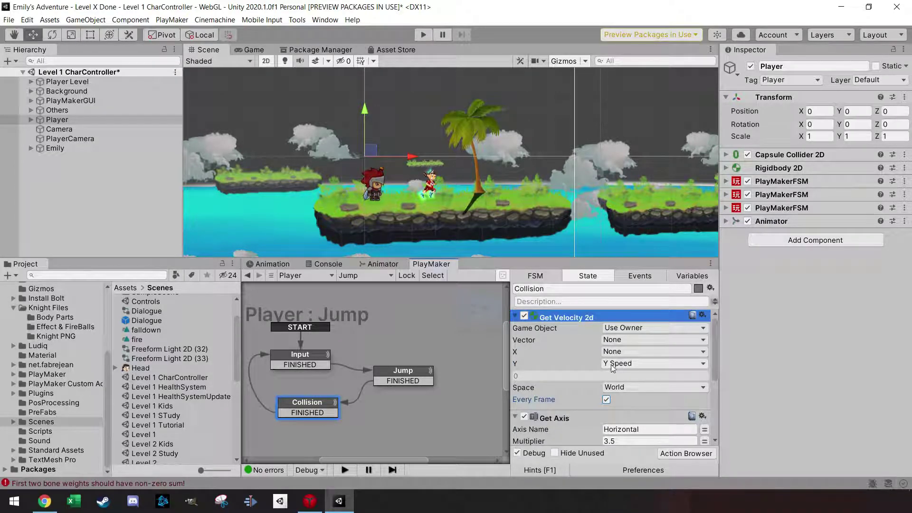
scroll(608, 366, down, 2)
scroll(615, 378, down, 3)
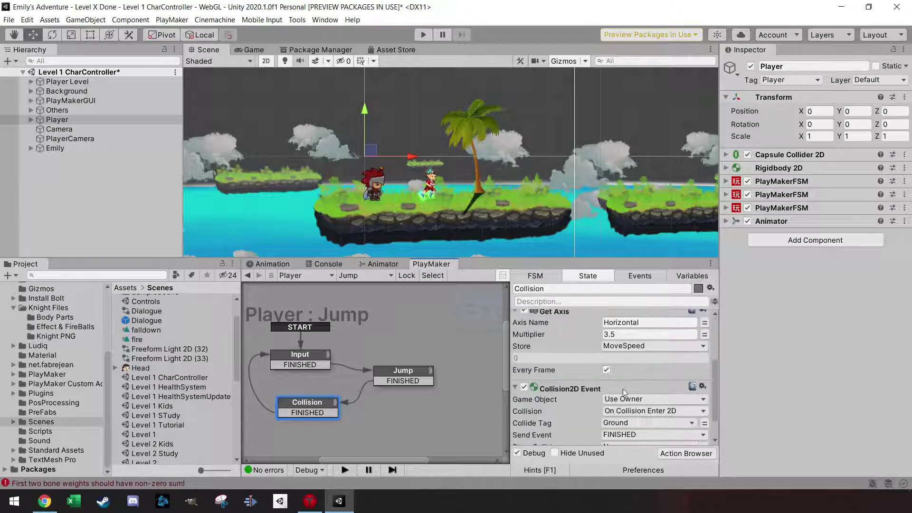
click(678, 454)
text(float)
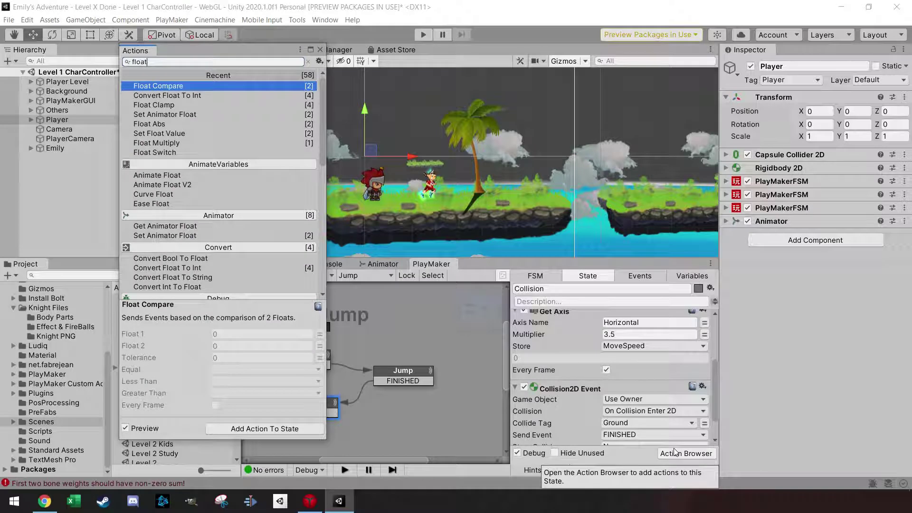
key(Down)
key(Down)
key(Down)
key(Down)
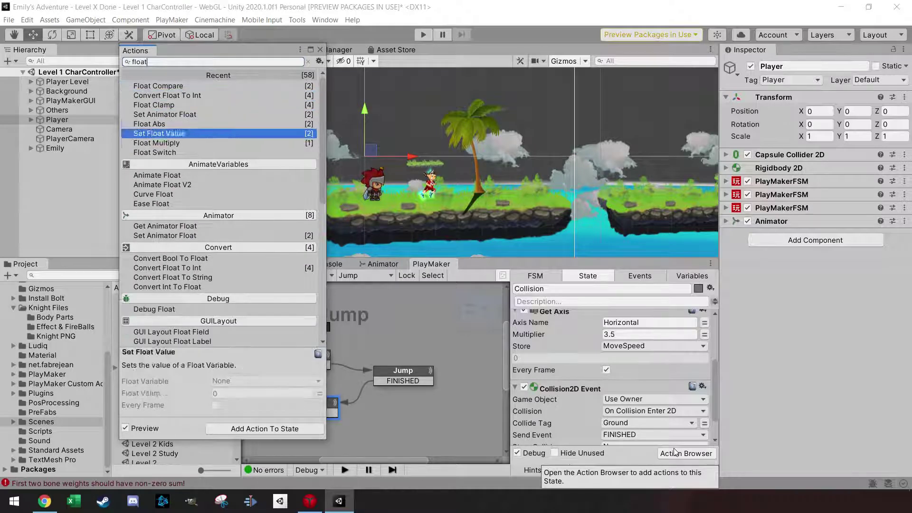
key(Return)
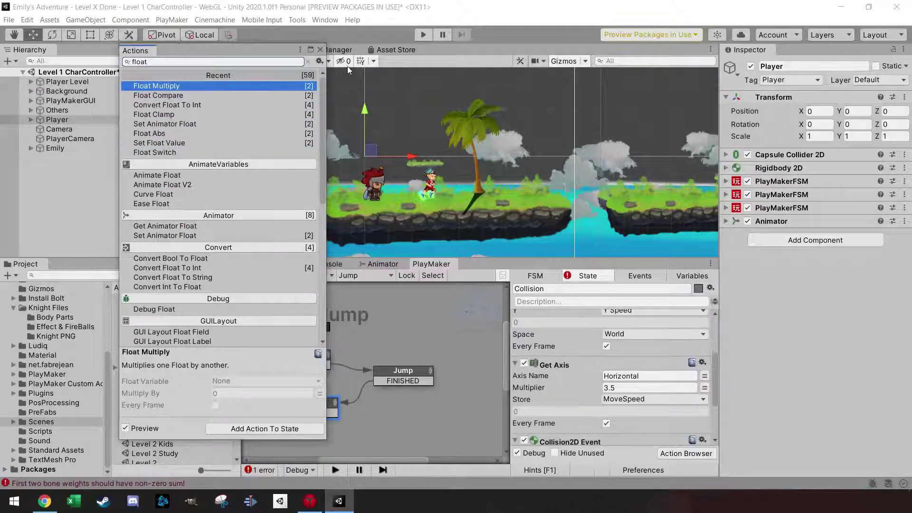
key(Escape)
Configure Float Multiply to multiply the Y Speed variable by 1.2 every frame
scroll(574, 374, down, 4)
scroll(574, 370, up, 5)
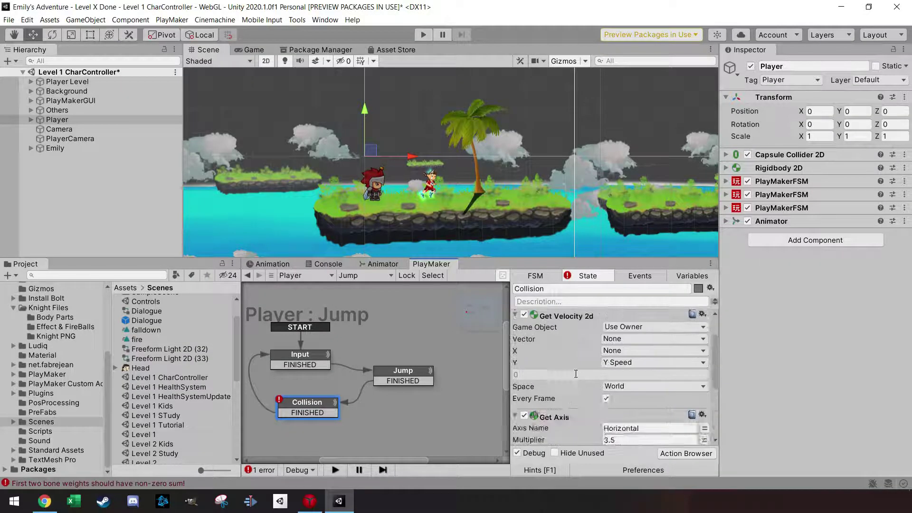
click(630, 328)
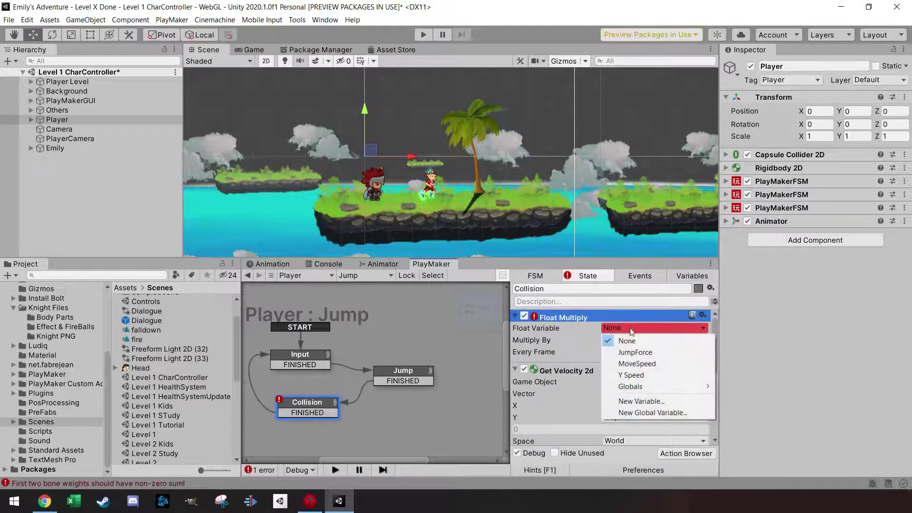
click(630, 375)
click(626, 352)
text(1.2)
click(606, 364)
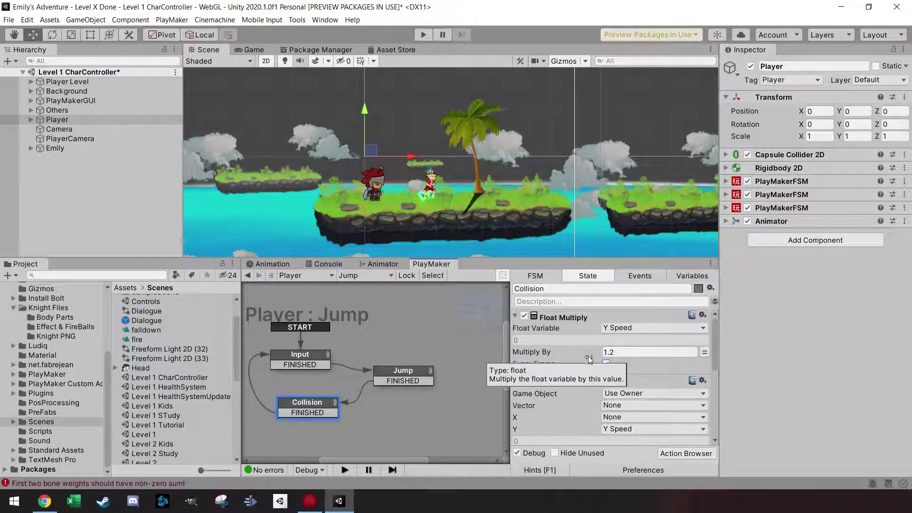
Move the Get Axis action to the start of the Collision state's action list, above Float Multiply
scroll(586, 423, down, 5)
scroll(569, 370, up, 5)
drag(560, 326, 554, 316)
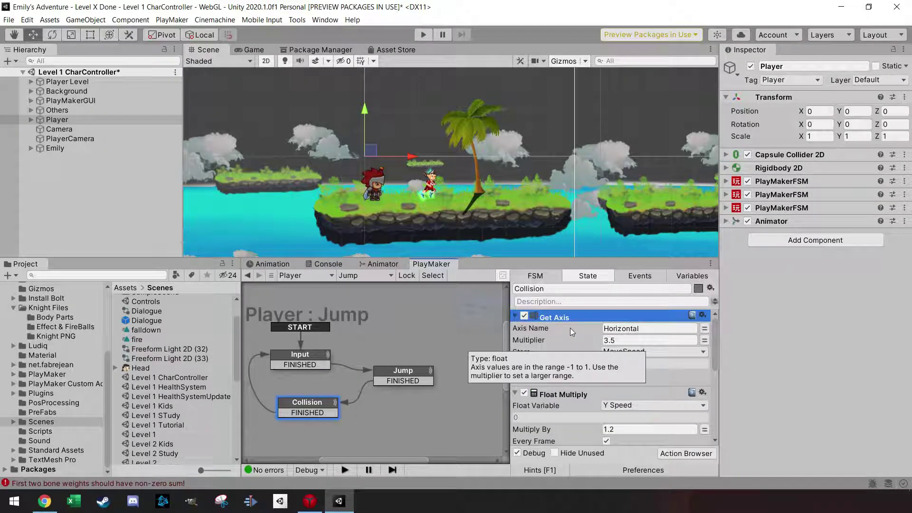
scroll(655, 383, down, 3)
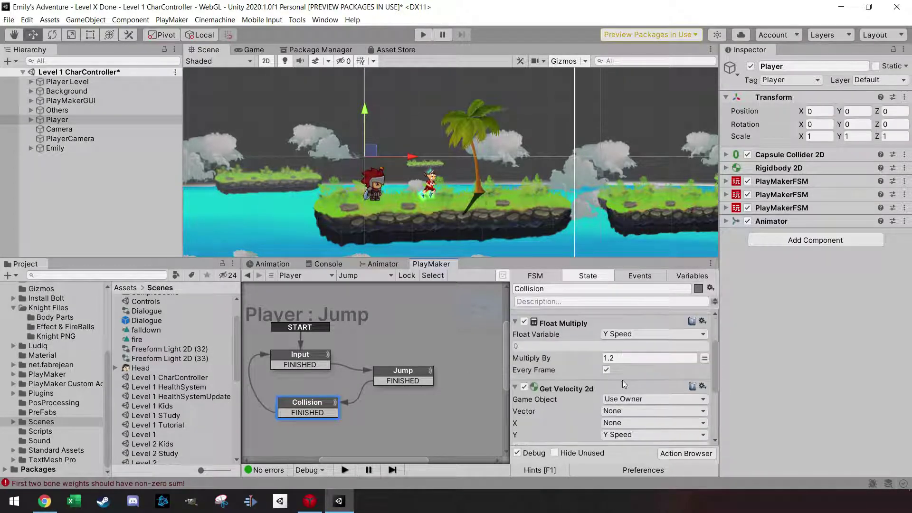
Move Get Velocity 2d above Float Multiply in the Collision state, and assign a new variable named FallMultiply to Float Multiply's Multiply By
drag(587, 386, 573, 324)
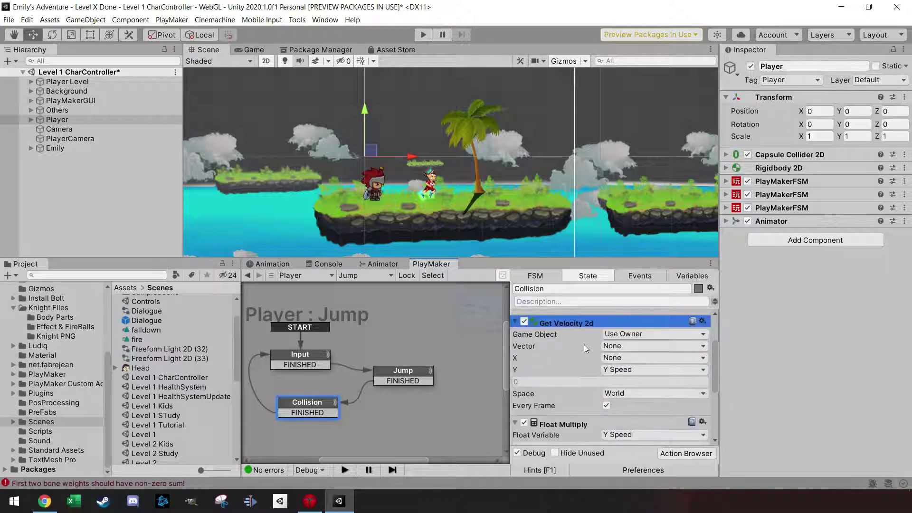
scroll(583, 347, down, 3)
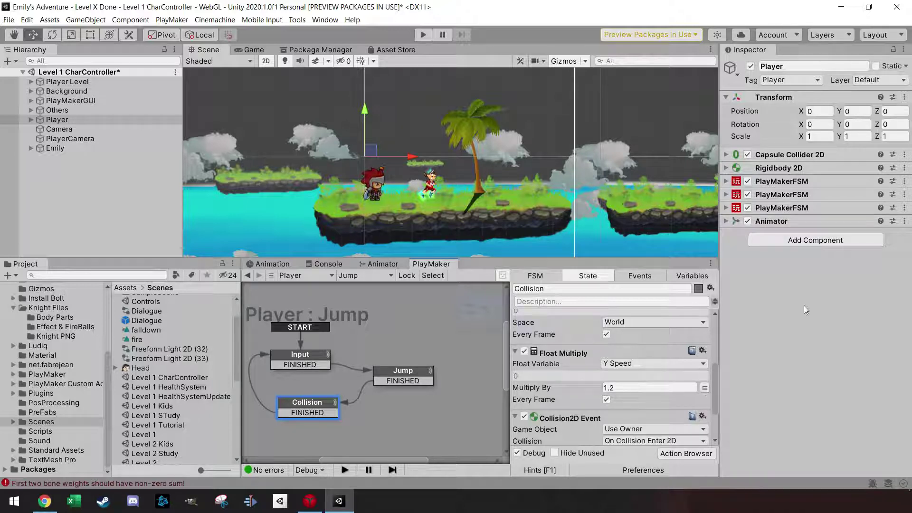
click(705, 387)
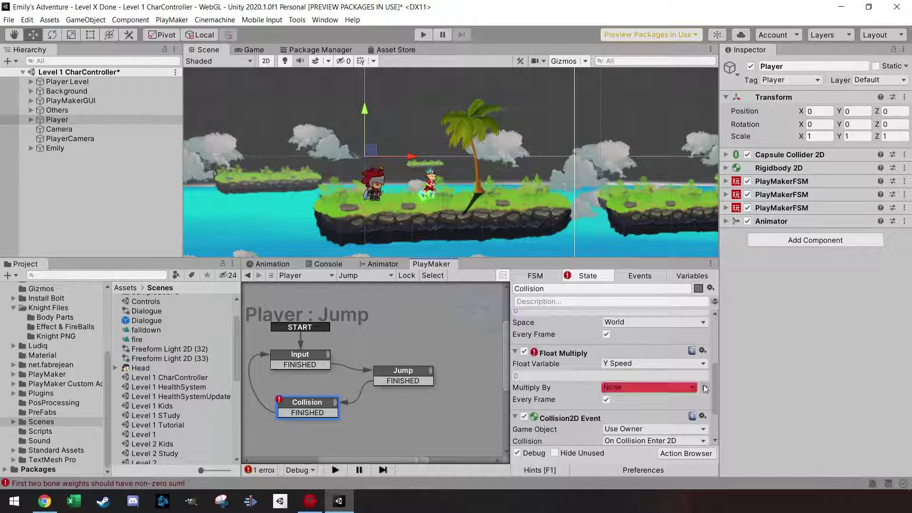
click(689, 387)
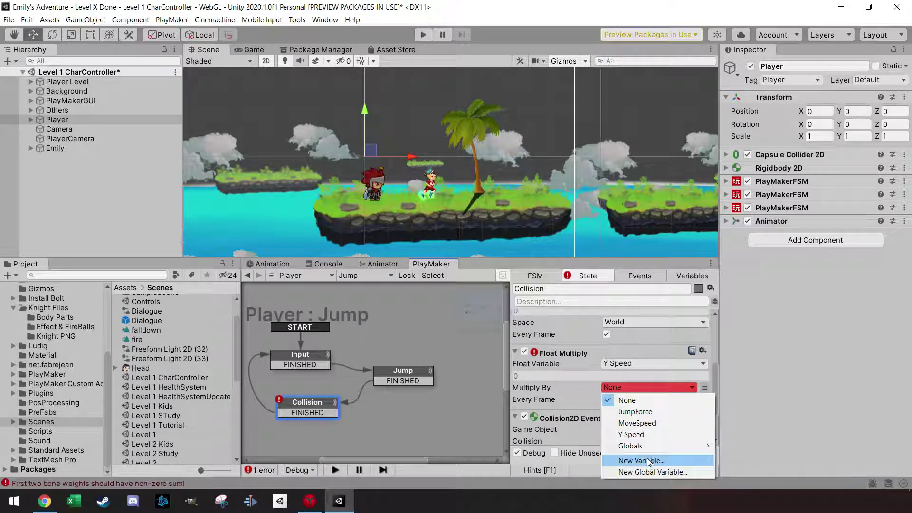
click(647, 460)
text(Fal)
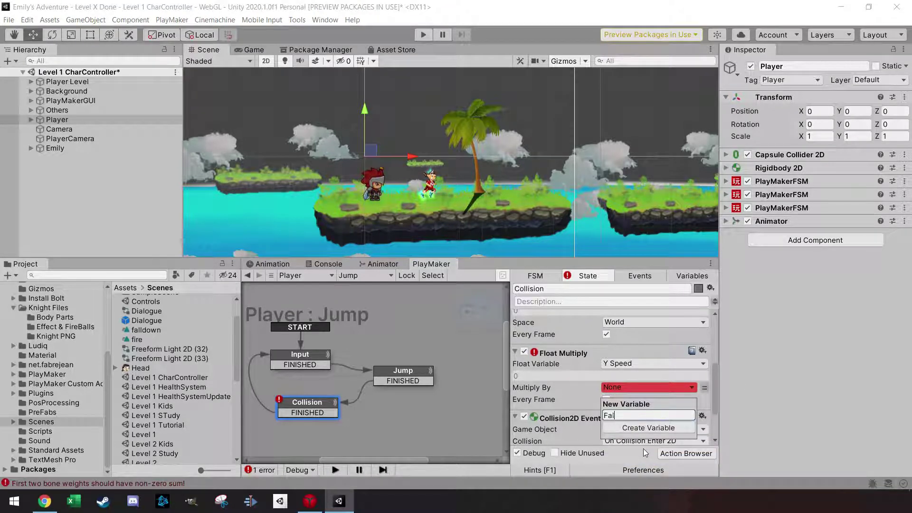
text(lMultiply)
key(Return)
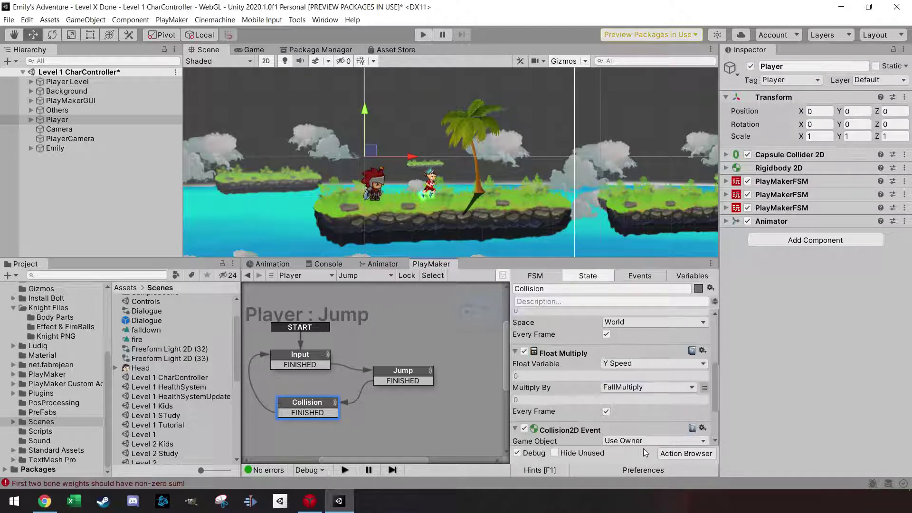
Set the FallMultiply variable's value to 1.2 and expose it in the Inspector
click(682, 276)
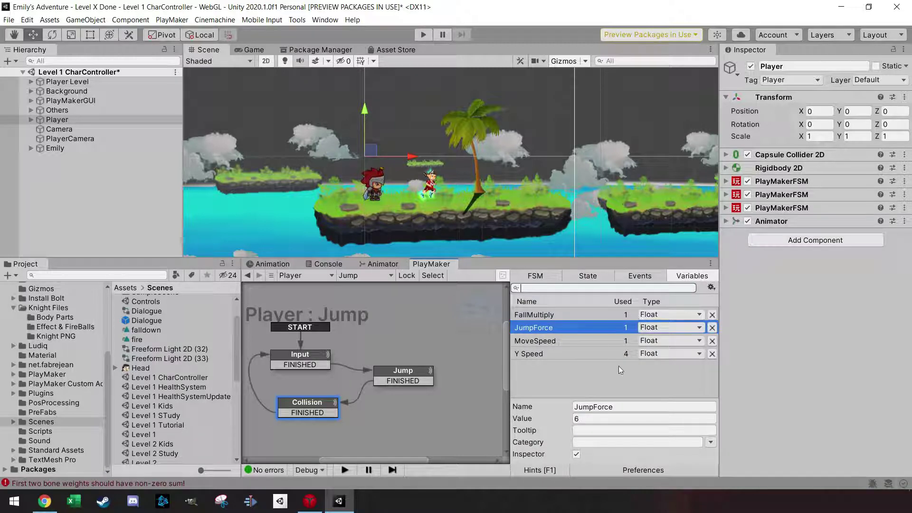
click(543, 314)
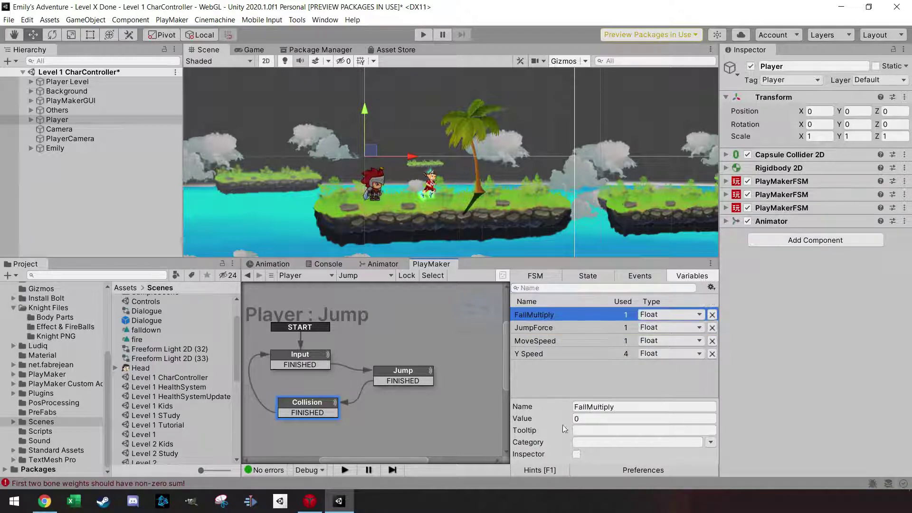
click(576, 453)
click(584, 418)
text(1.2)
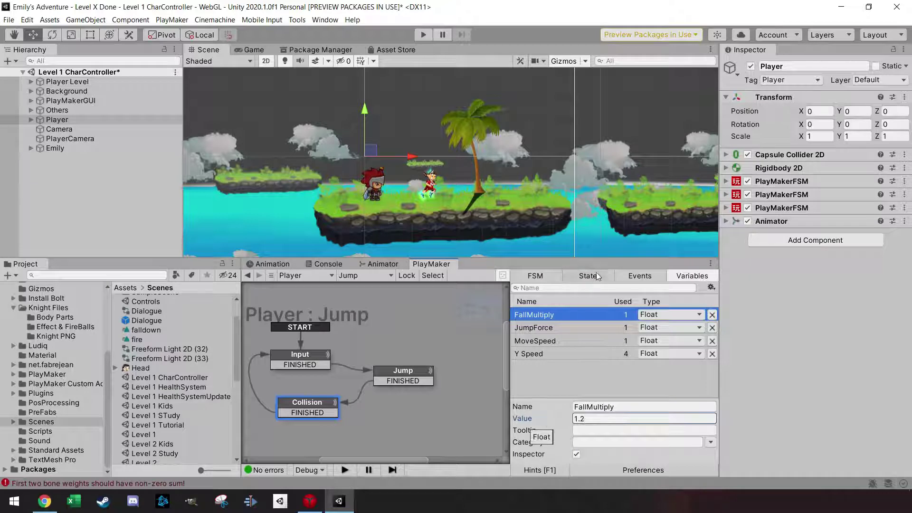
click(597, 277)
scroll(575, 341, down, 2)
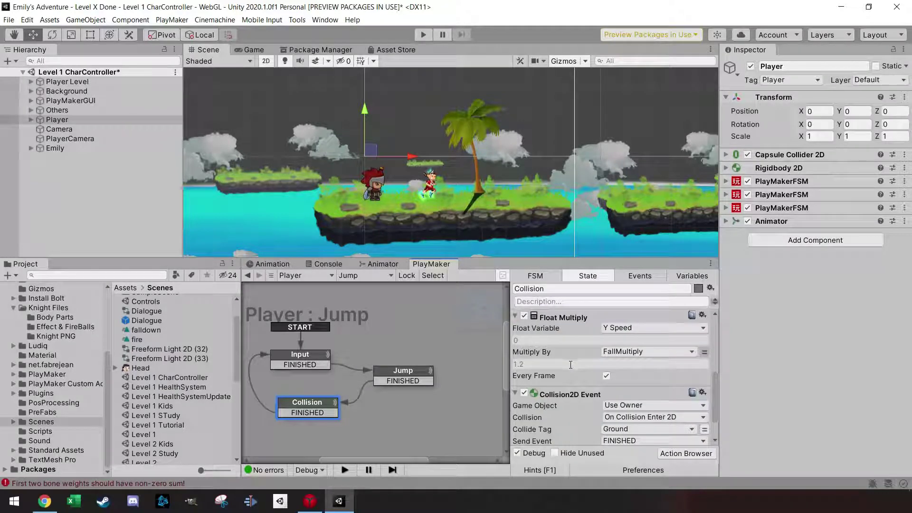
Add a Set Velocity 2d action to the Collision state
click(682, 453)
text(set)
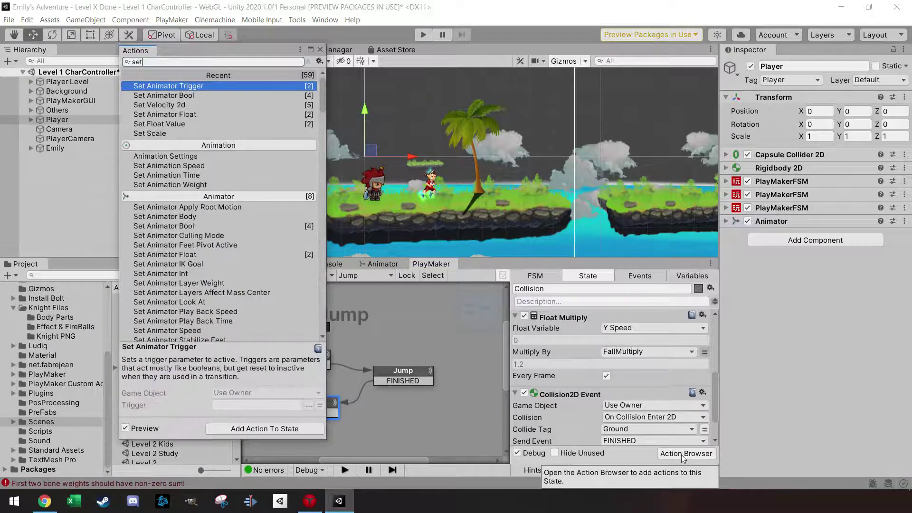
text( velo)
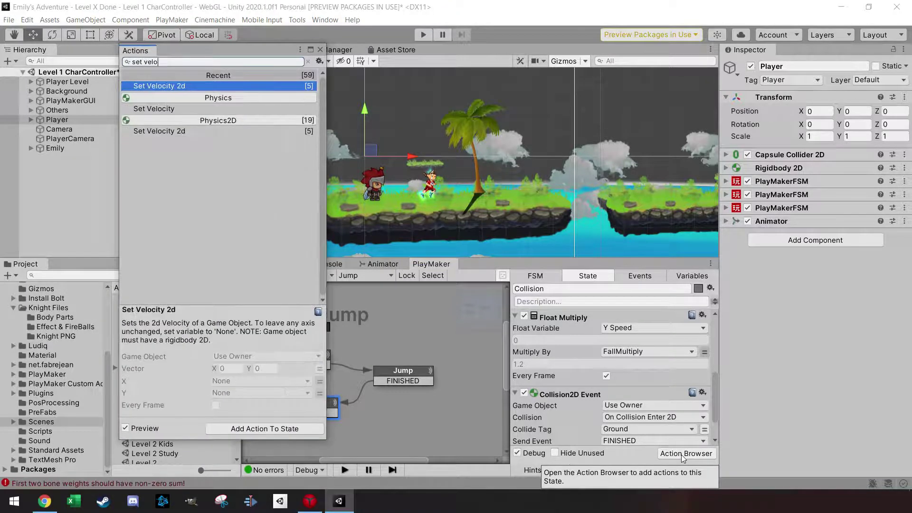
key(Return)
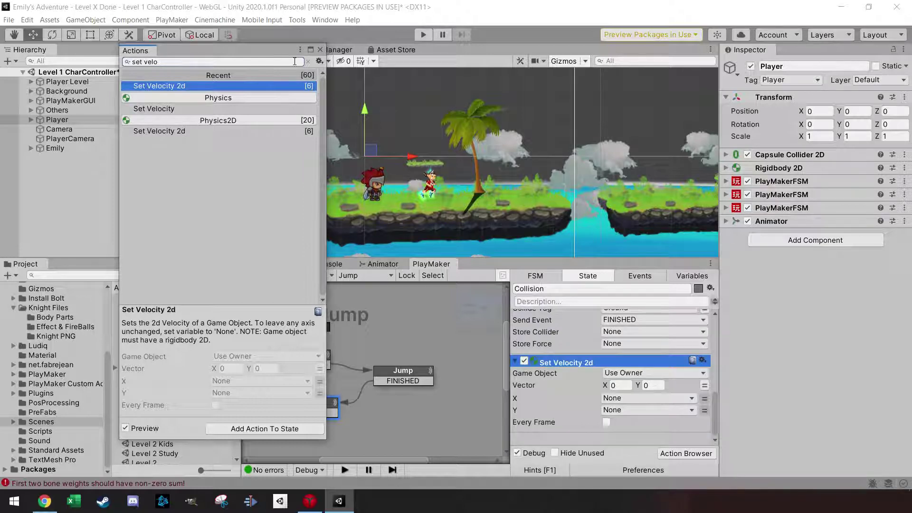
click(319, 49)
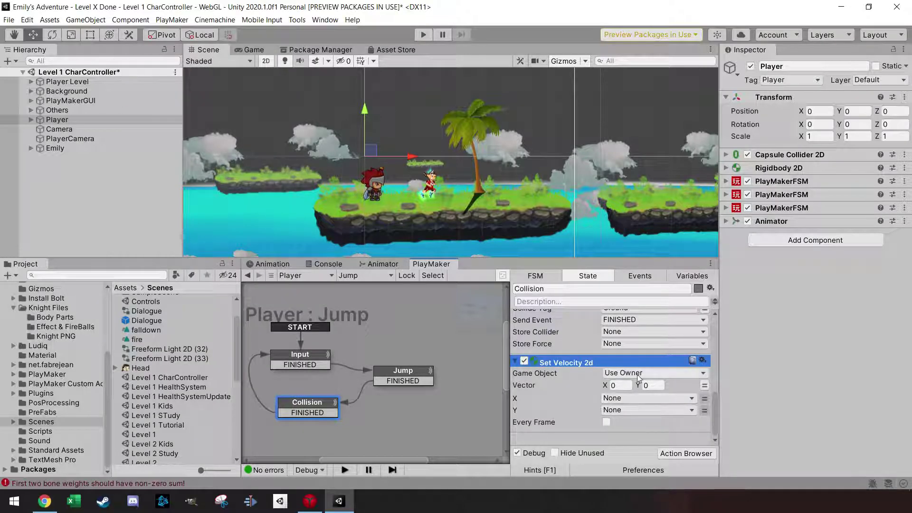
Configure Set Velocity 2d to use the MoveSpeed variable for X and Y Speed for Y
click(705, 387)
click(658, 388)
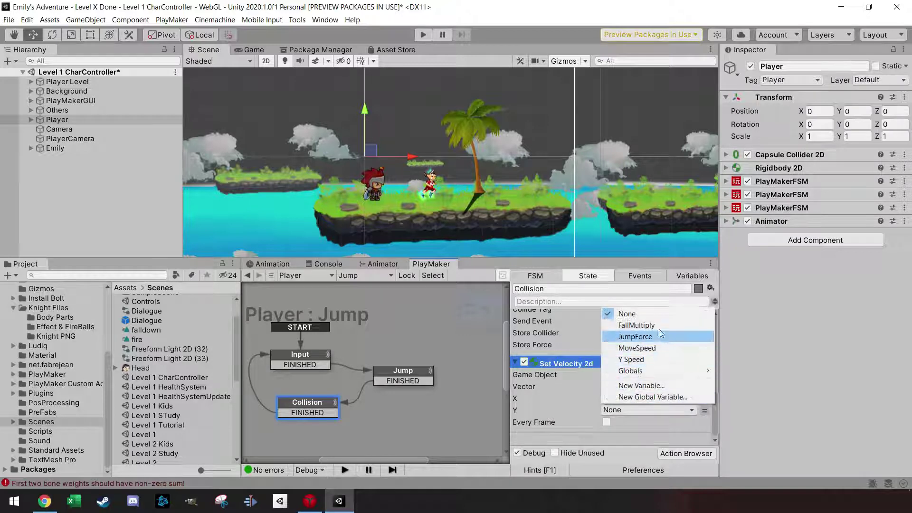
click(659, 349)
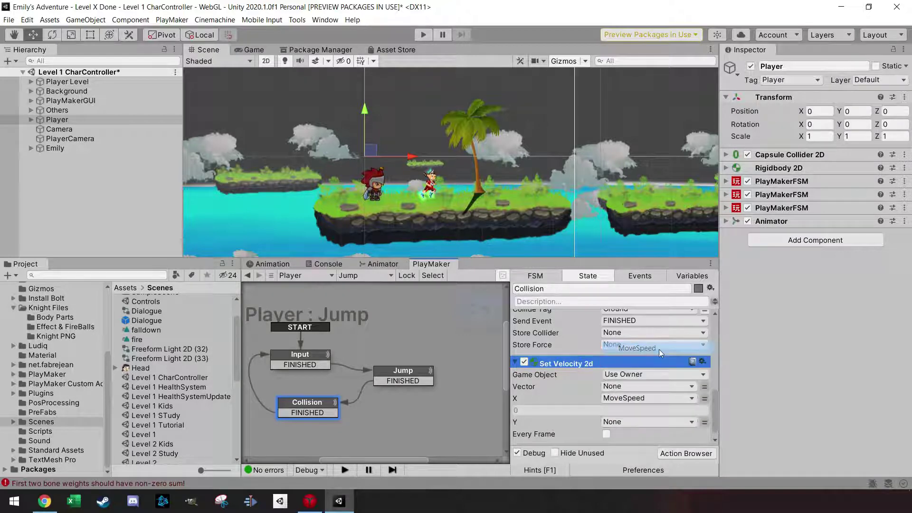
click(651, 421)
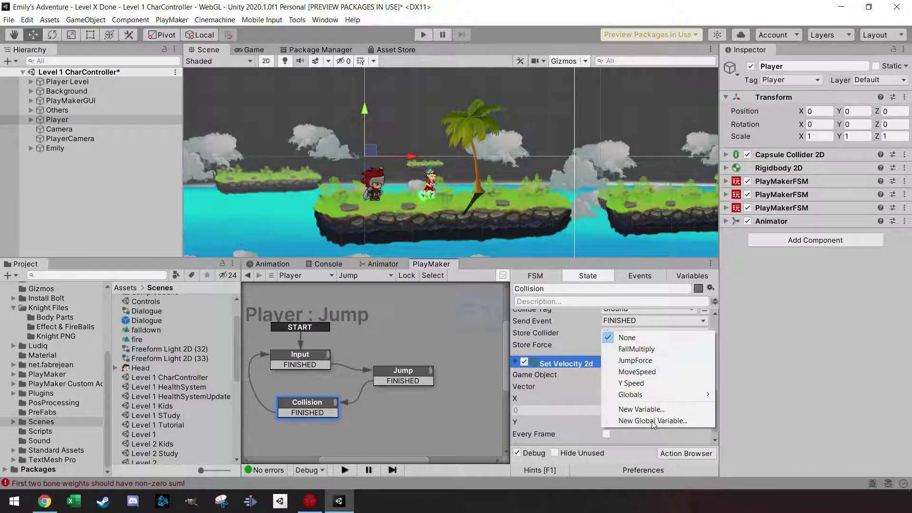
click(649, 383)
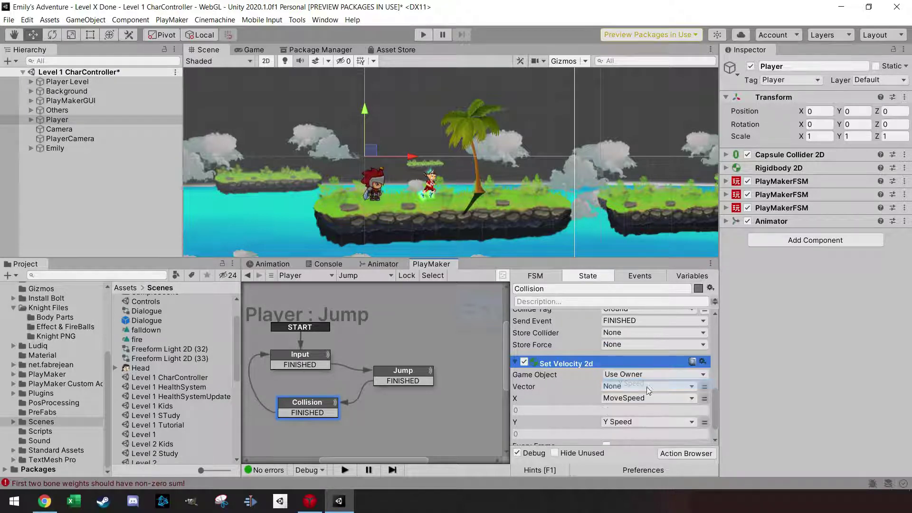
Make Set Velocity 2d run every frame and place it between Float Multiply and Collision2D Event
scroll(599, 406, up, 3)
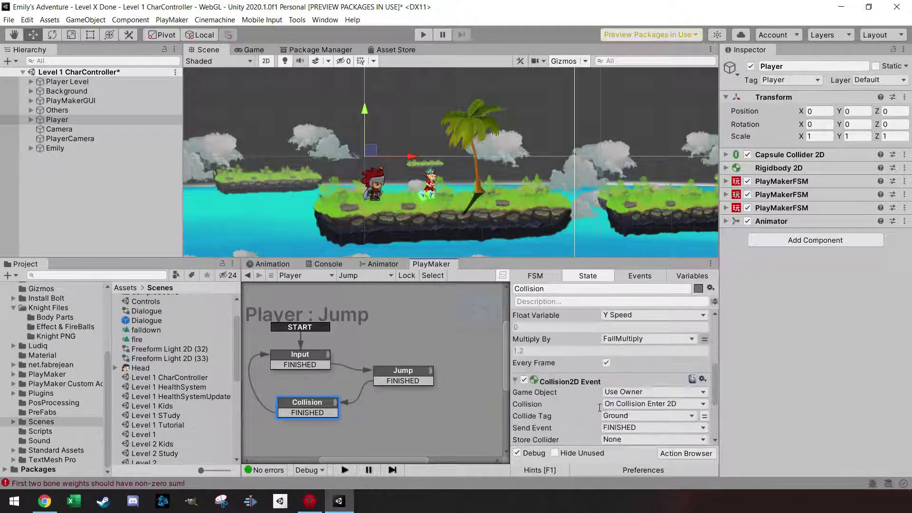
scroll(601, 413, up, 3)
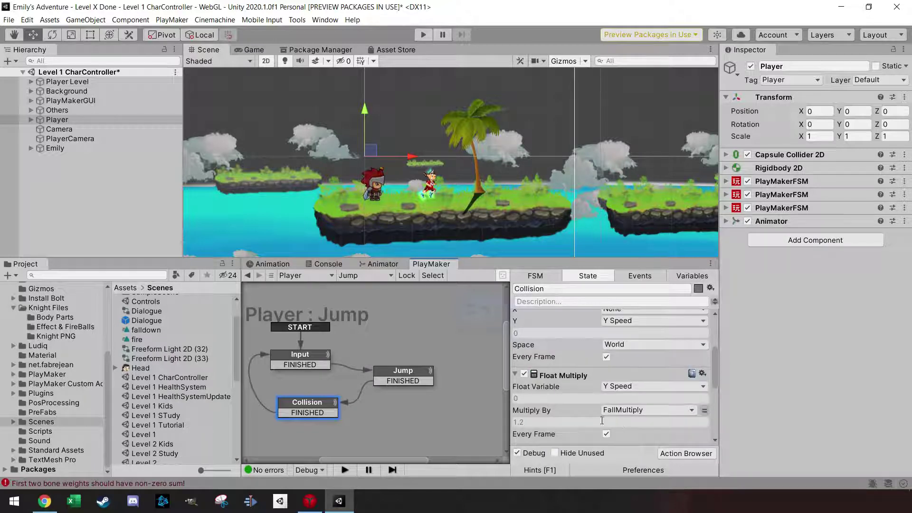
scroll(601, 415, up, 5)
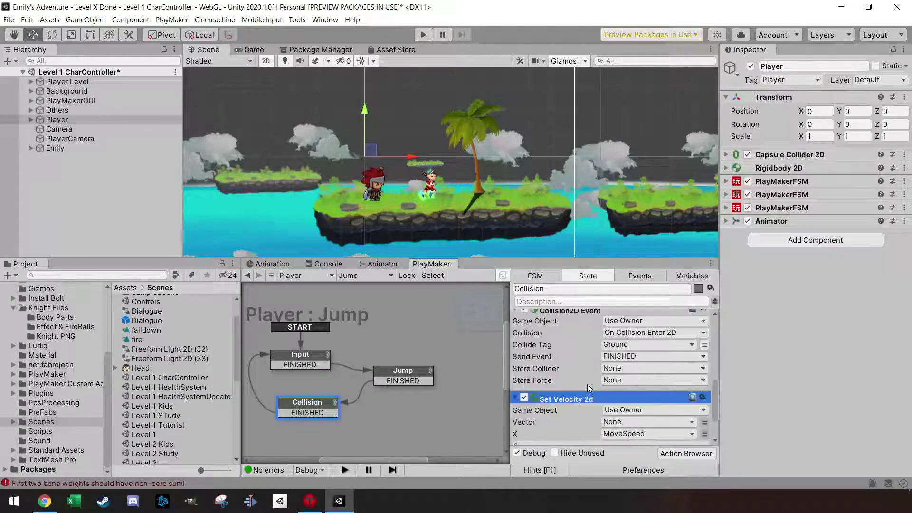
scroll(586, 385, down, 3)
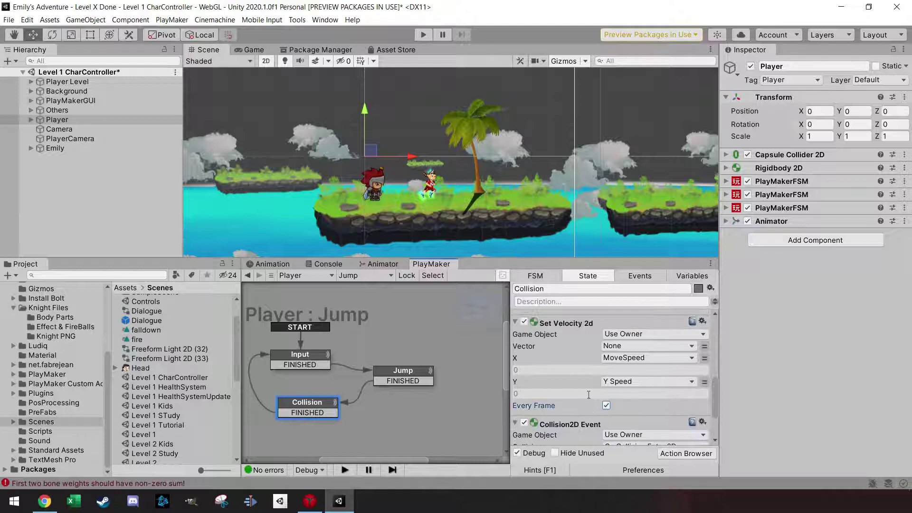
scroll(588, 414, down, 3)
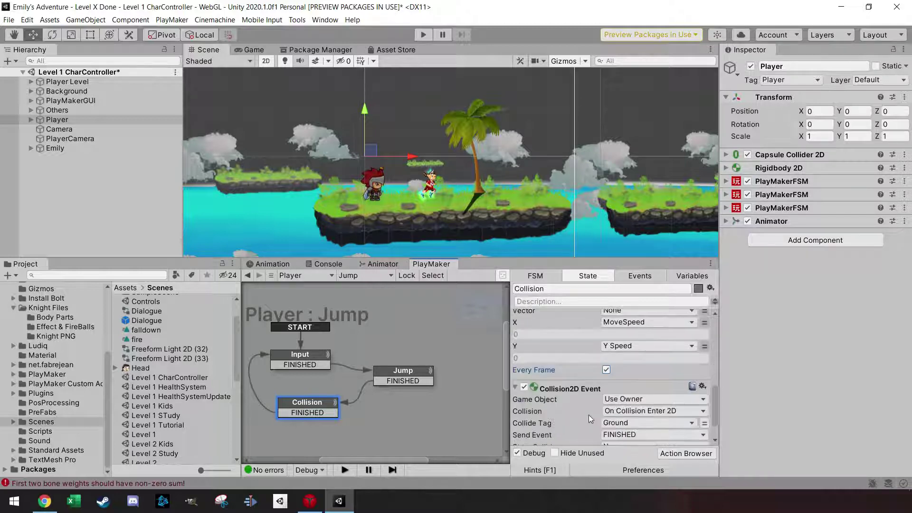
Play-test running and jumping in both directions to check air movement and falling, and stop play mode
click(424, 36)
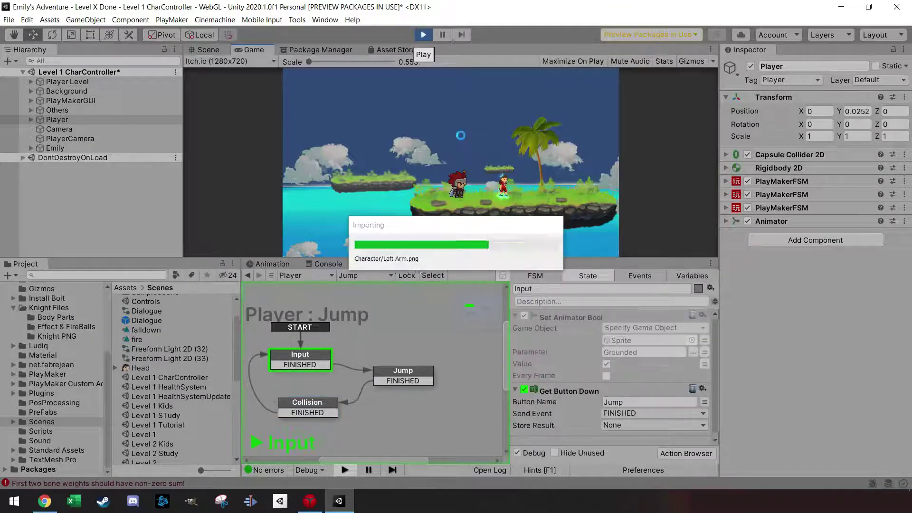
key(Right)
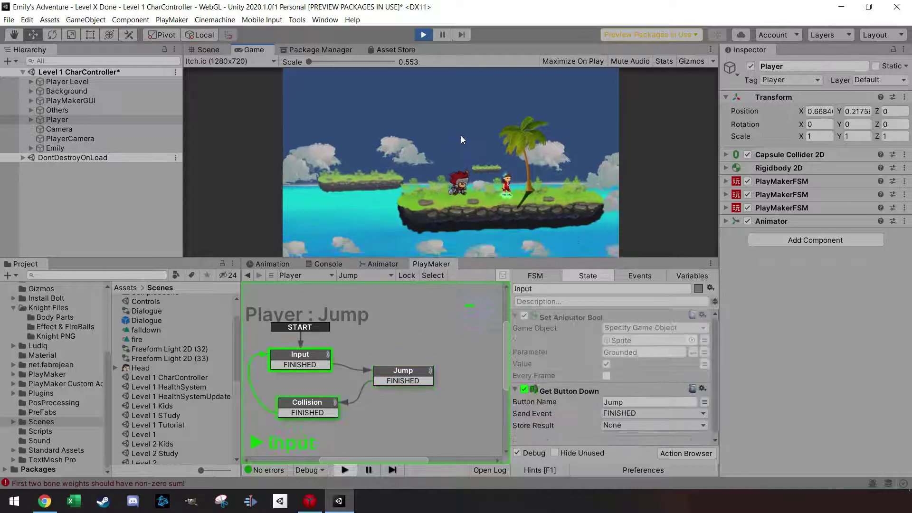
key(space)
key(Left)
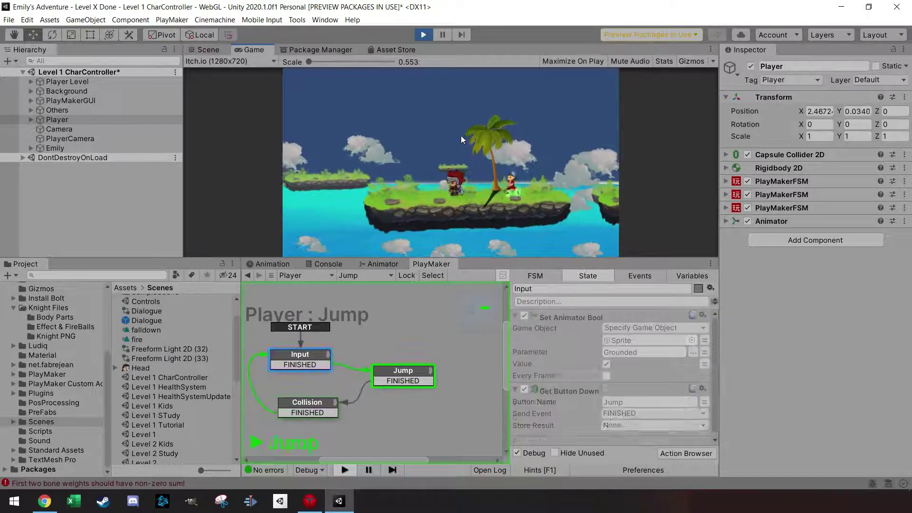
key(Right)
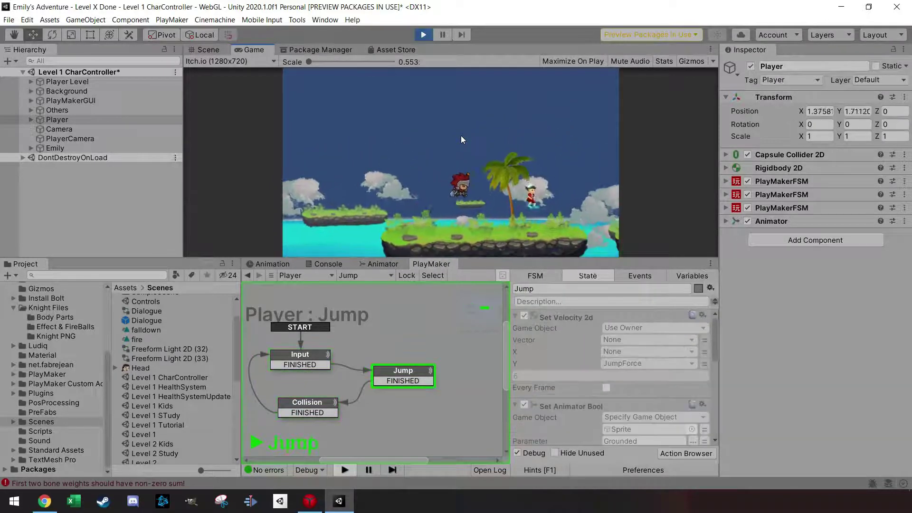
key(space)
key(Left)
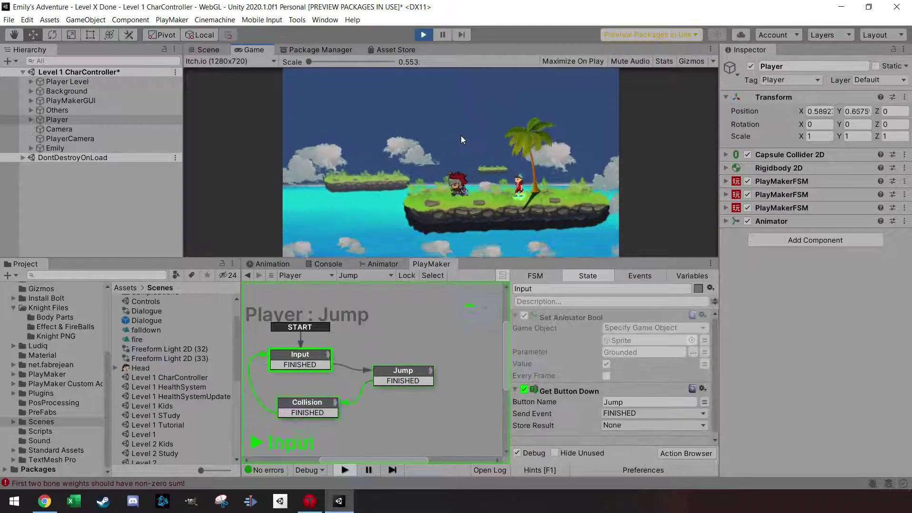
click(423, 36)
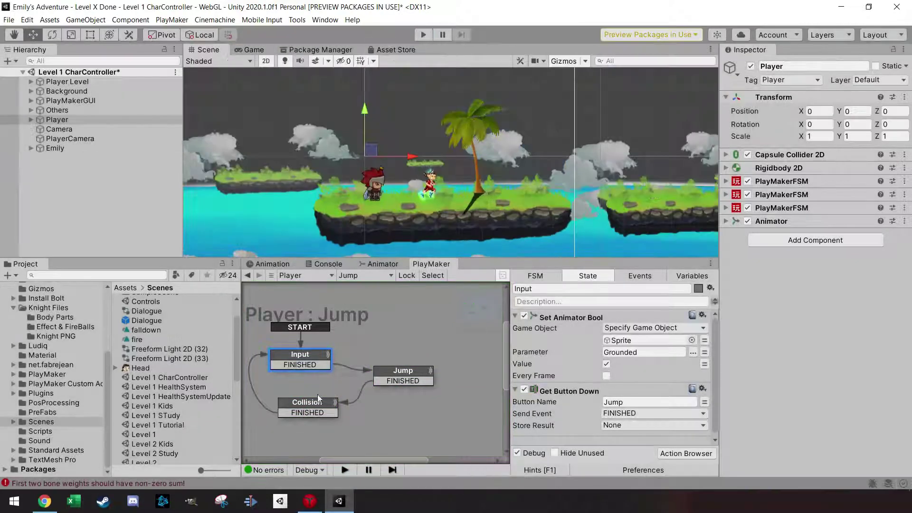
Set the Player's exposed Jump FSM variables to 1.3 for FallMultiply and 7 for JumpForce
click(318, 401)
scroll(582, 381, down, 3)
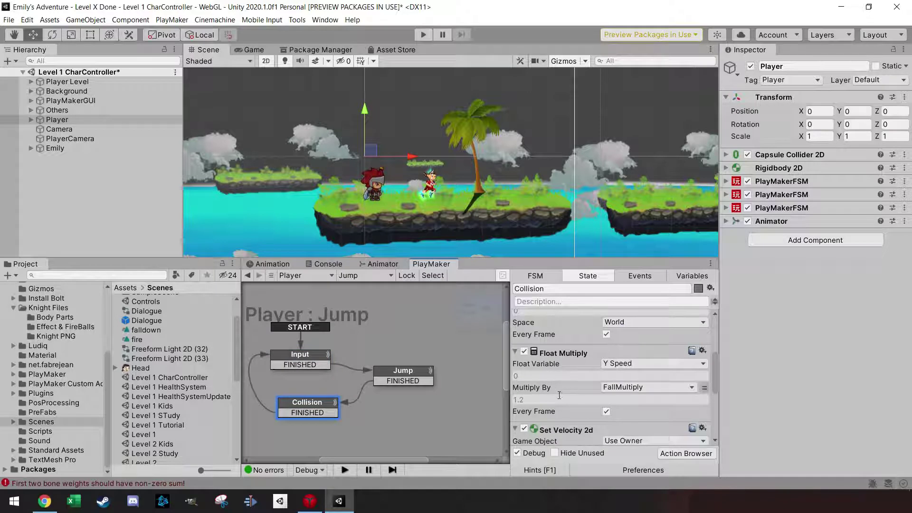
click(769, 208)
click(817, 321)
text(1.3)
click(814, 333)
text(7)
Play-test the adjusted jump force and fall speed with repeated jumps in both directions, and exit play mode
click(422, 34)
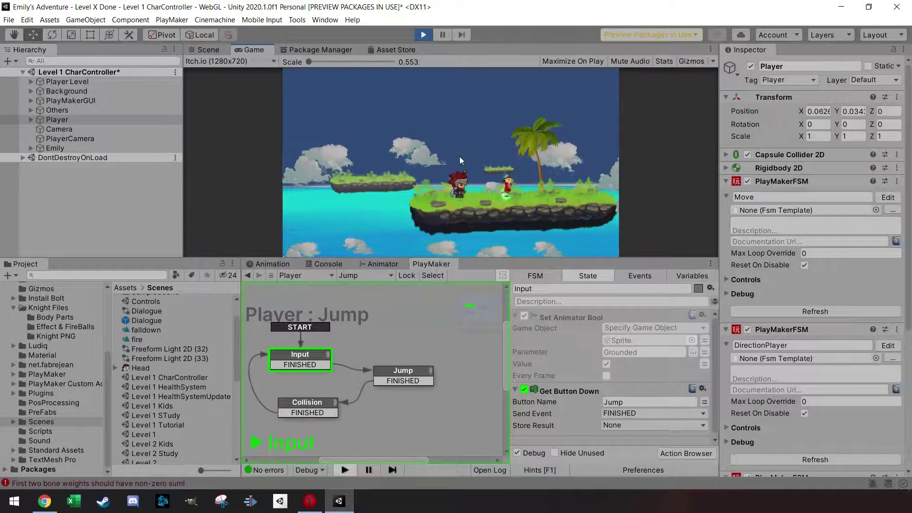
key(space)
key(Left)
key(space)
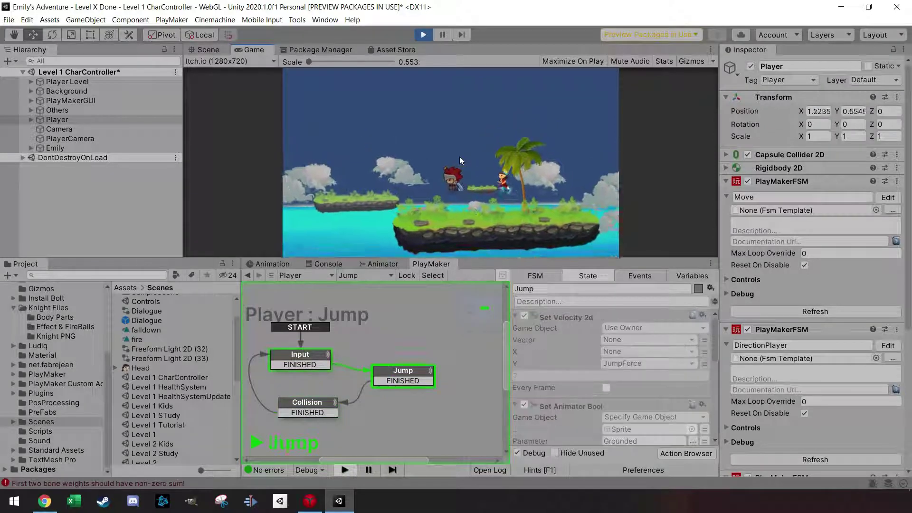
key(Right)
key(space)
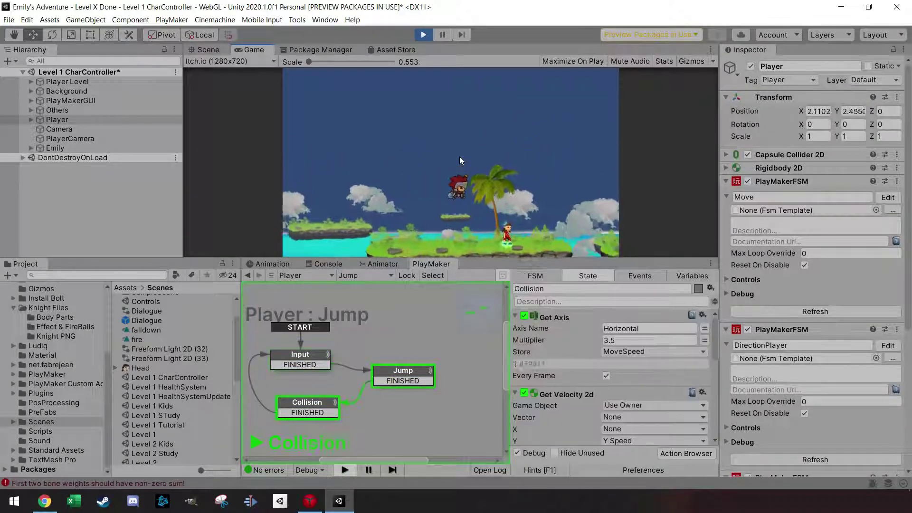
key(Left)
key(space)
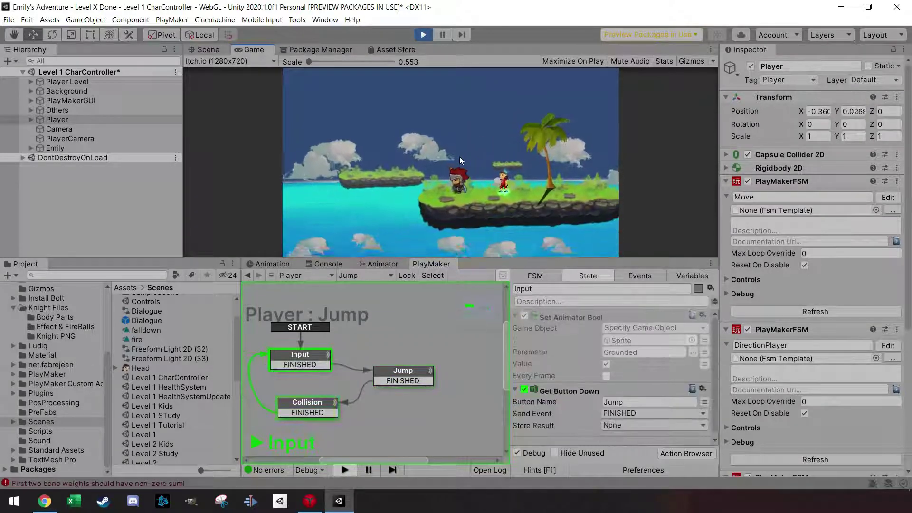
click(426, 35)
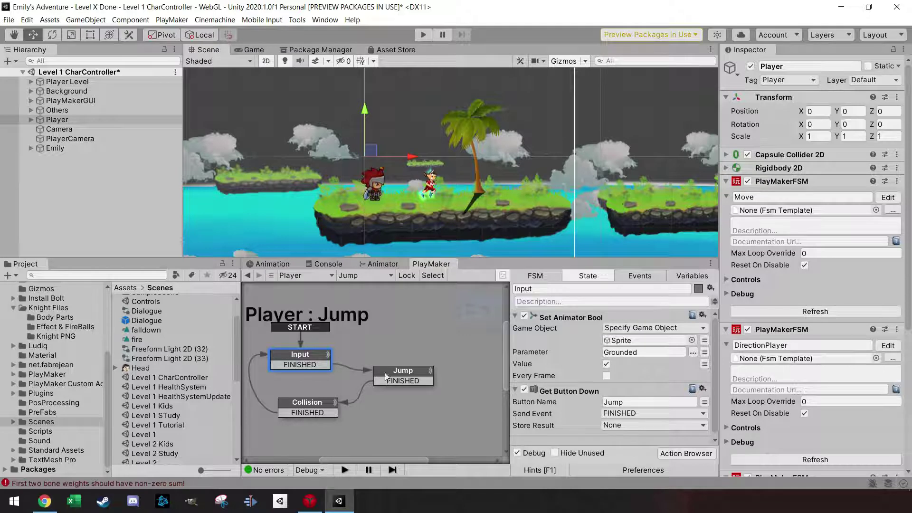
Review the actions of the Collision state in the Player's Jump FSM down to Collision2D Event
click(307, 404)
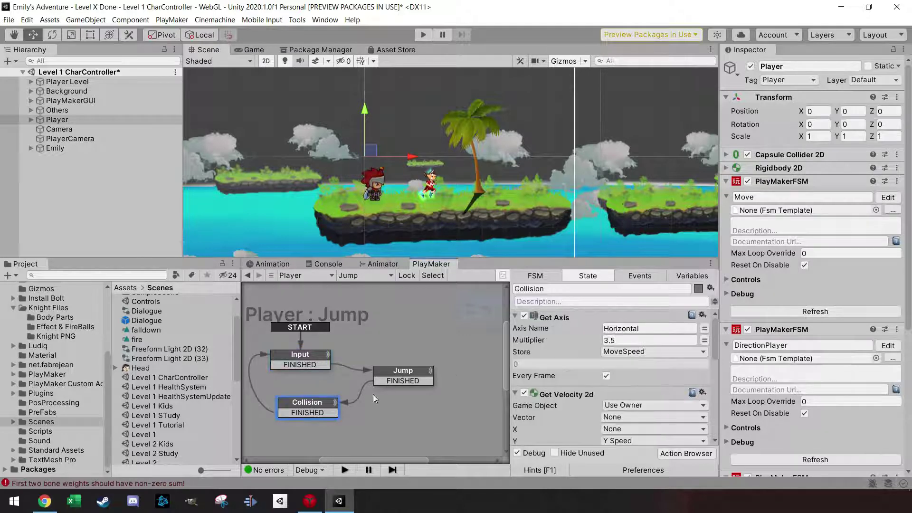
scroll(566, 363, down, 2)
scroll(571, 369, down, 3)
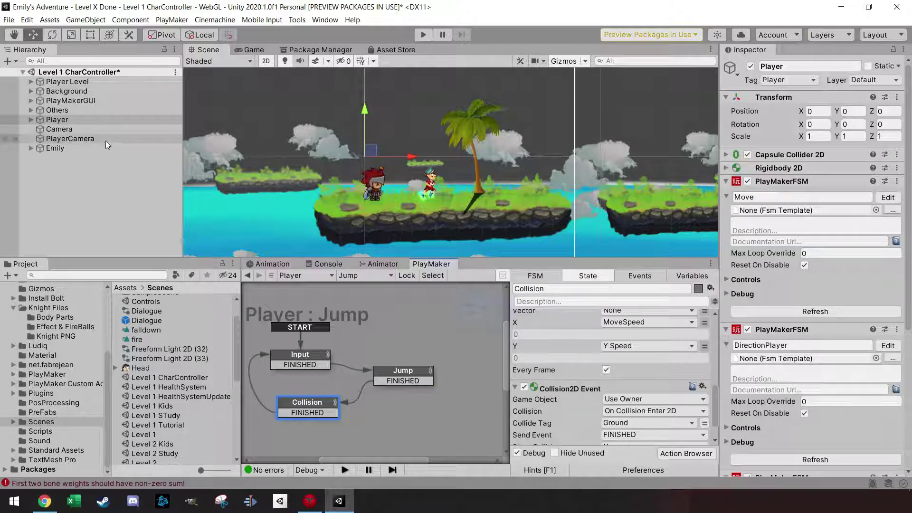
Collapse the Player's Move and DirectionPlayer FSM components, and fold the Jump FSM's description and Controls sections
click(725, 181)
click(726, 209)
click(726, 194)
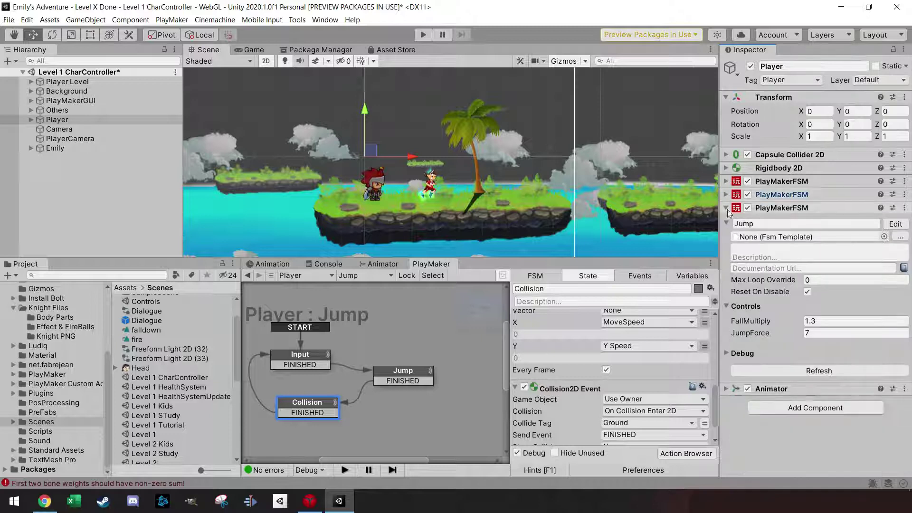
click(726, 223)
click(726, 239)
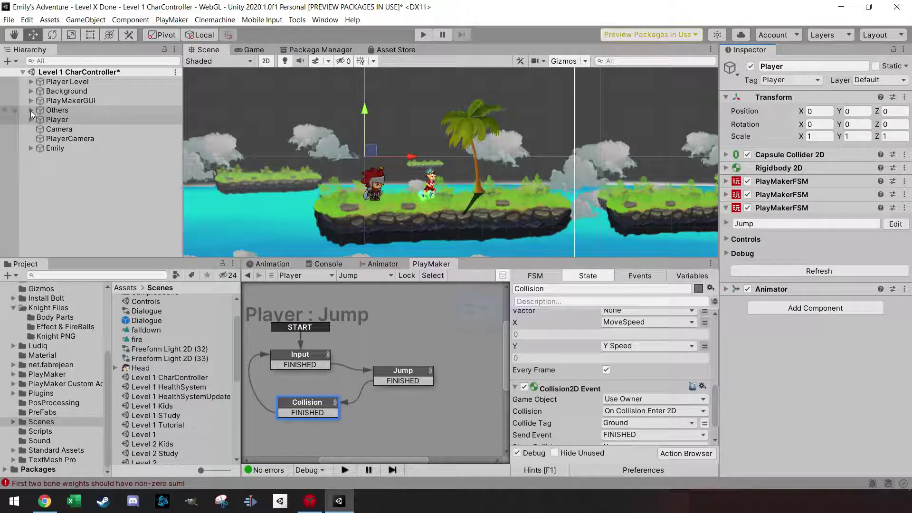
Select the Emily object and collapse its Box Collider 2D, both Better Jump scripts and Sprite Renderer components
click(30, 110)
click(39, 129)
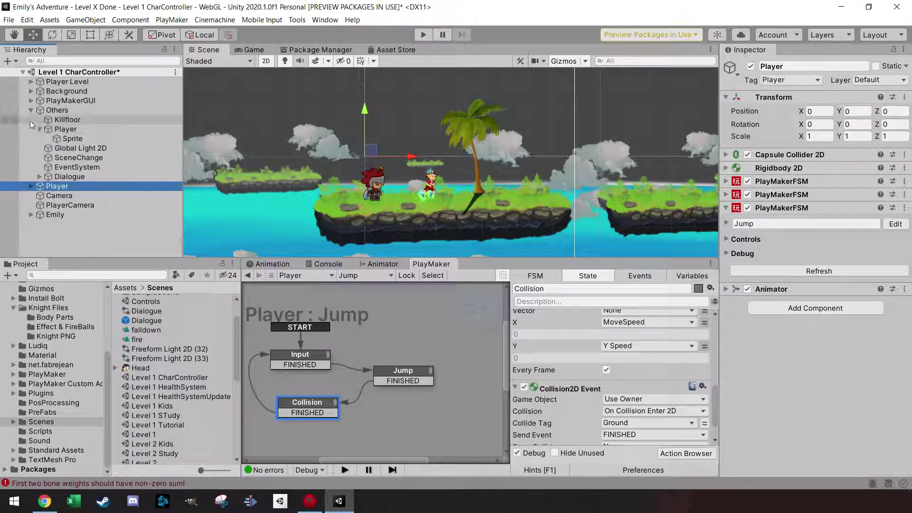
click(30, 110)
click(50, 138)
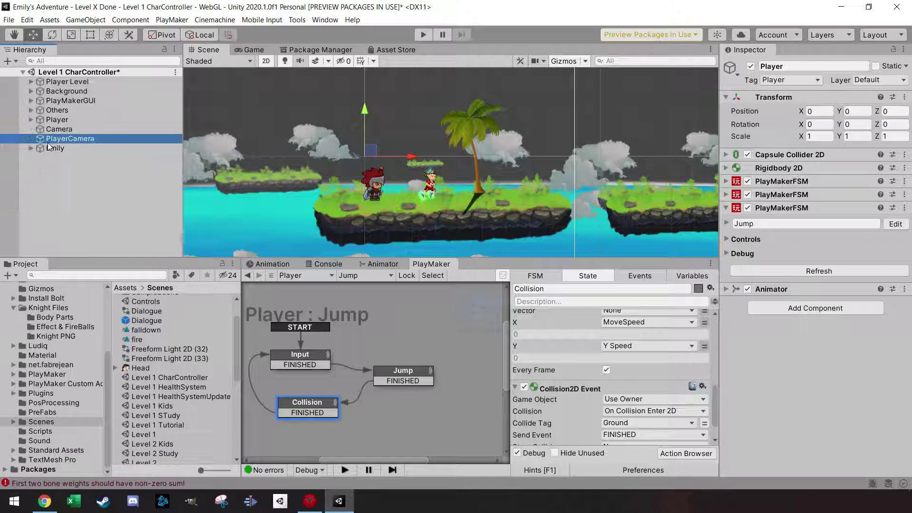
click(48, 149)
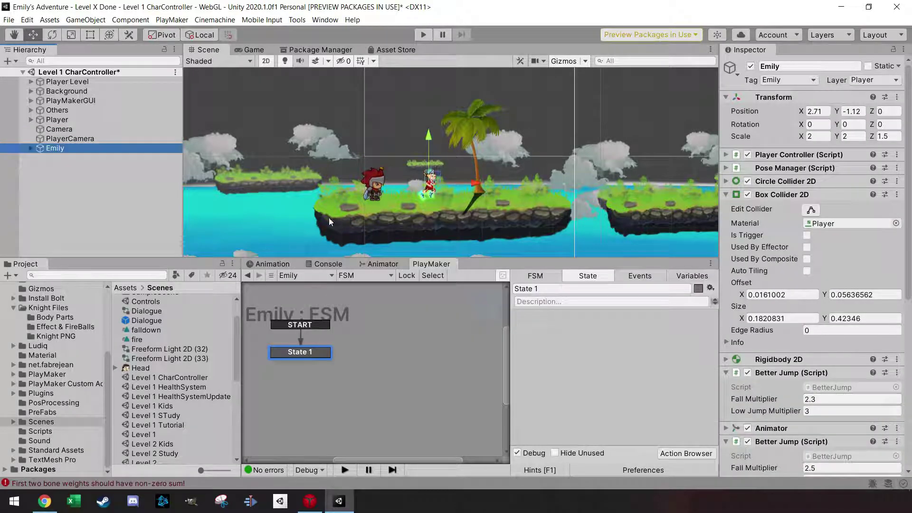
click(726, 196)
click(726, 196)
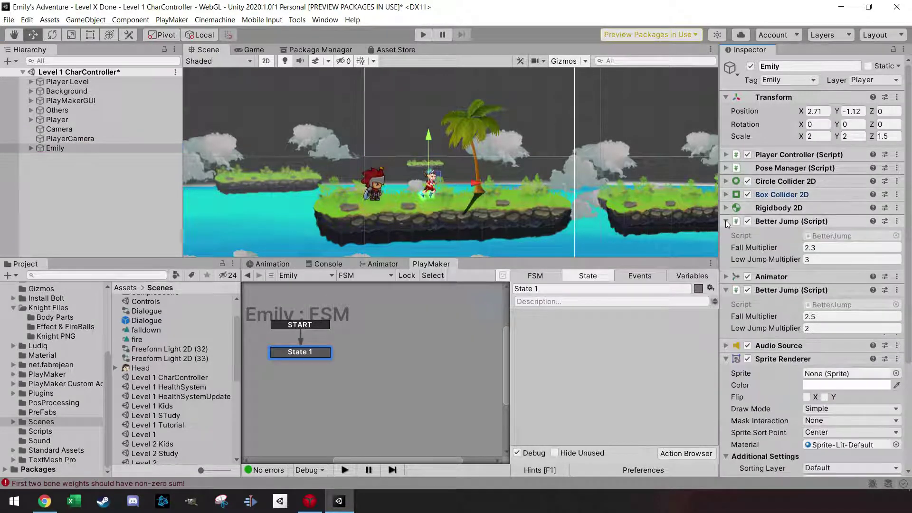
click(725, 220)
click(726, 247)
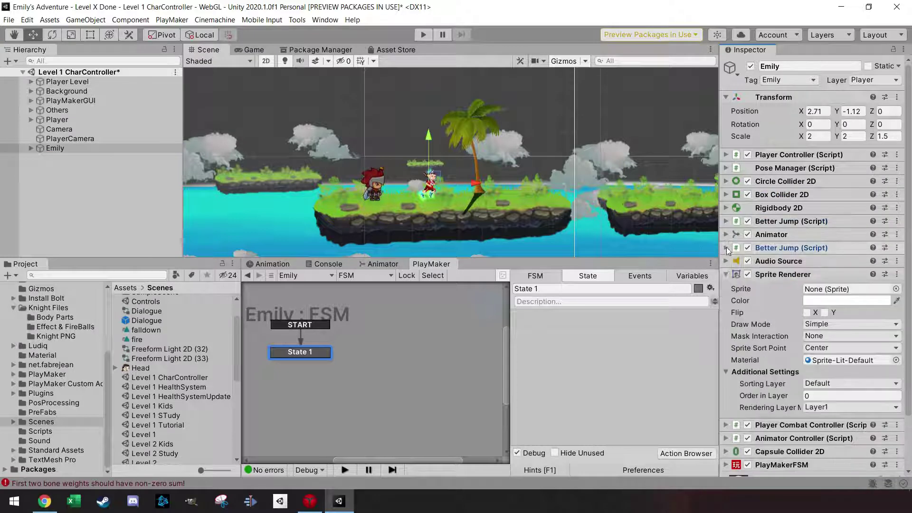
click(727, 274)
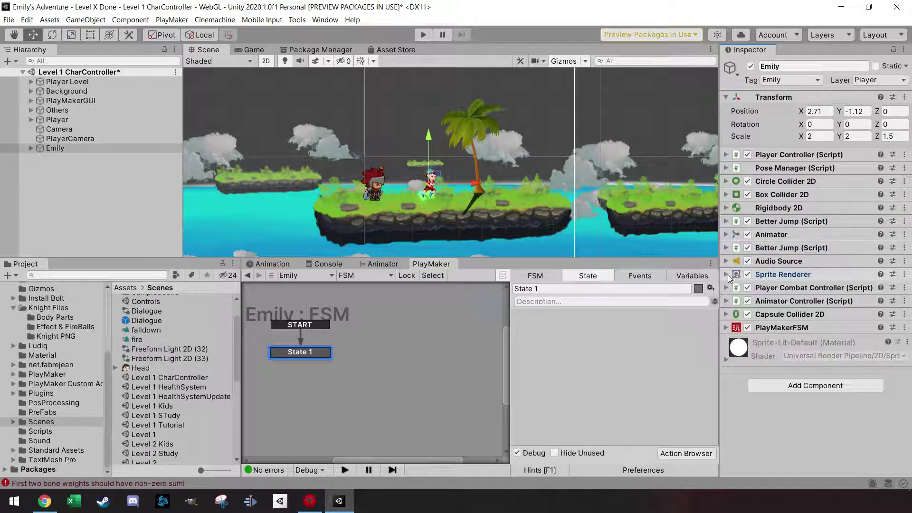
Open the BetterJump script from Emily's second Better Jump component, examine its fallMultiplier and lowJumpMultiplier code, and close the code editor
click(785, 249)
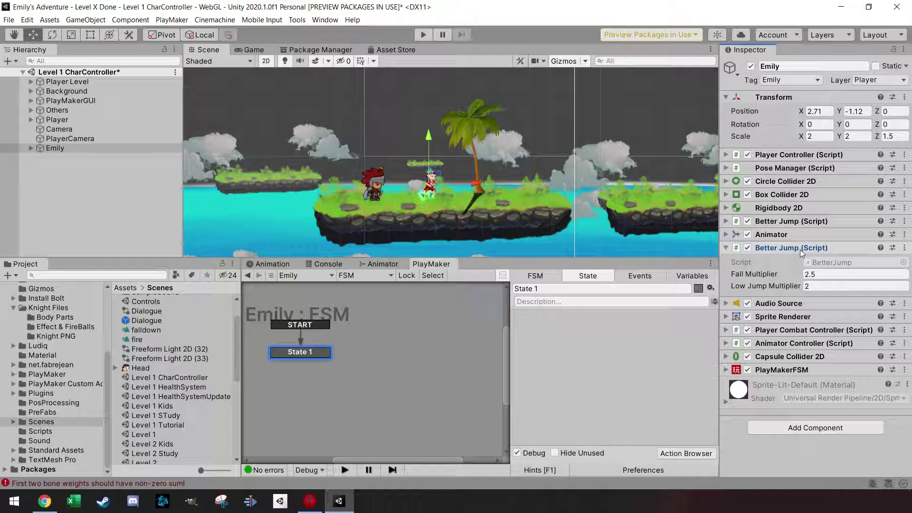
double_click(821, 262)
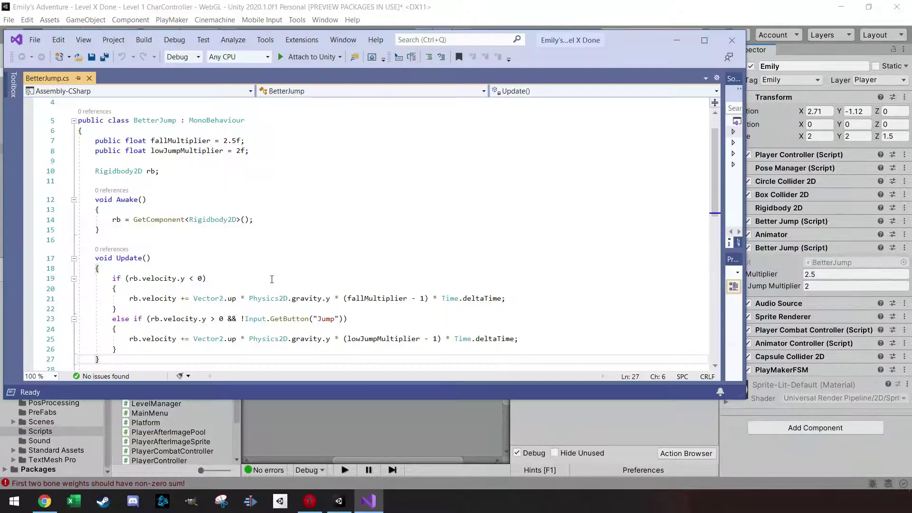
click(272, 278)
click(272, 254)
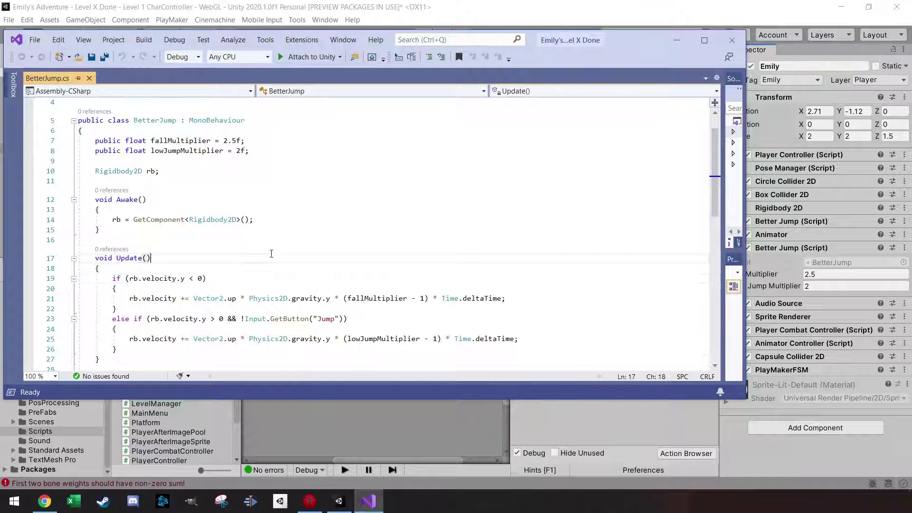
click(194, 141)
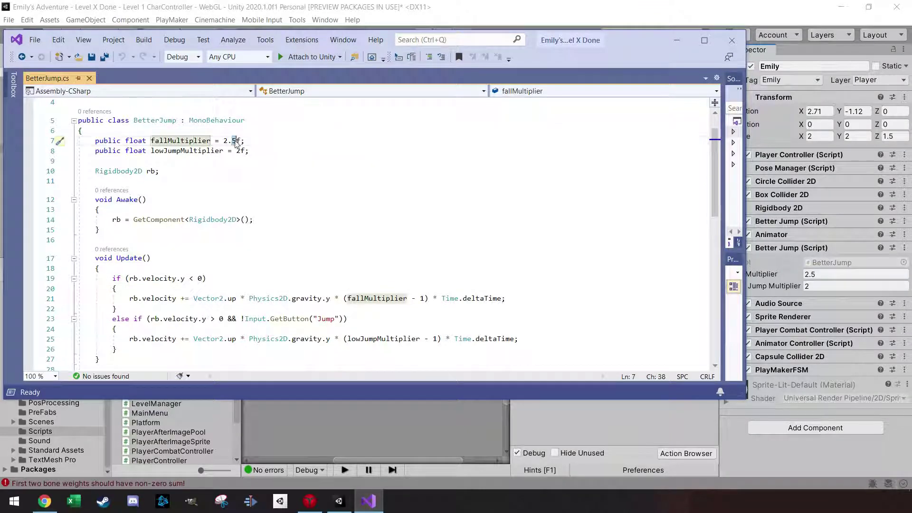
click(215, 150)
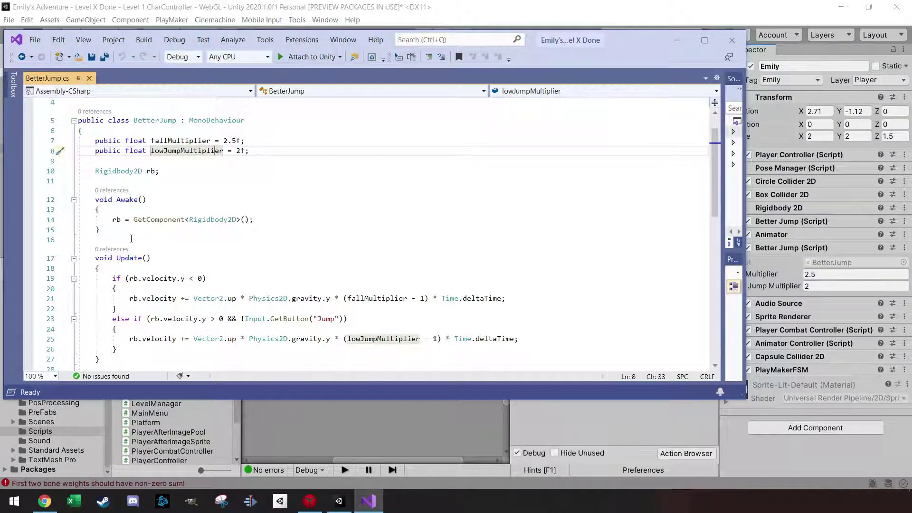
scroll(134, 289, up, 1)
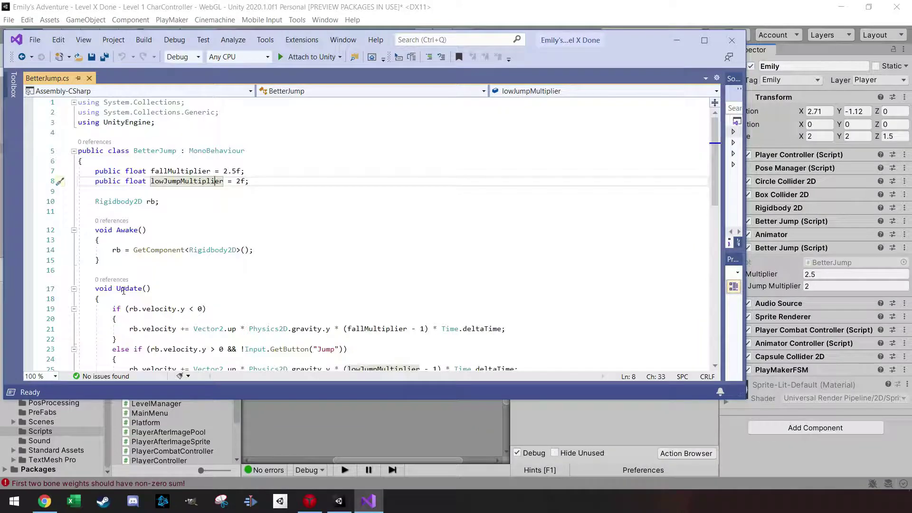
scroll(159, 312, down, 2)
scroll(159, 283, up, 1)
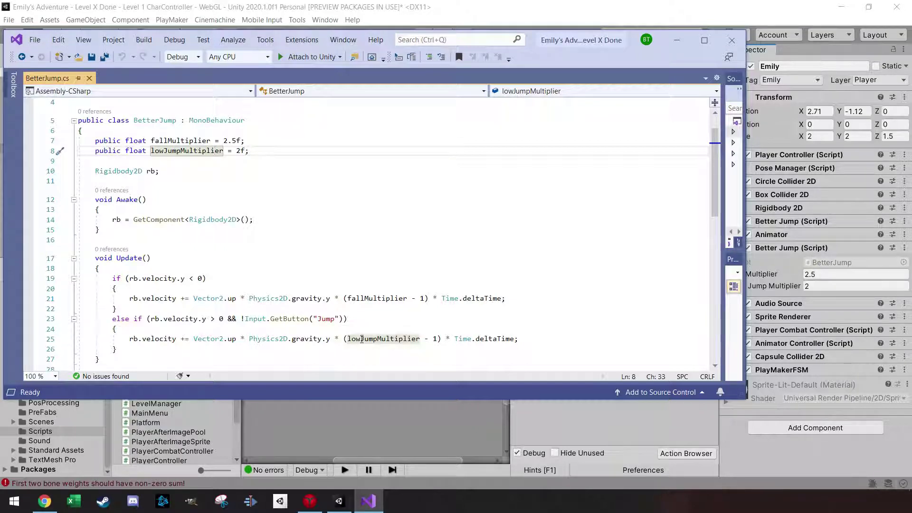
click(731, 41)
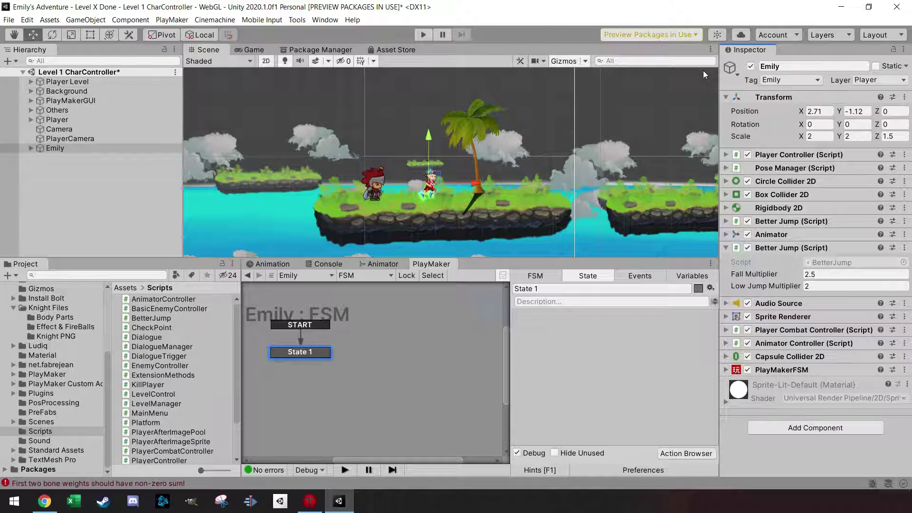
Delete Get Axis, Get Velocity 2d, Float Multiply and Set Velocity 2d from the Player's Collision state, and attach the BetterJump script to the Player
click(57, 120)
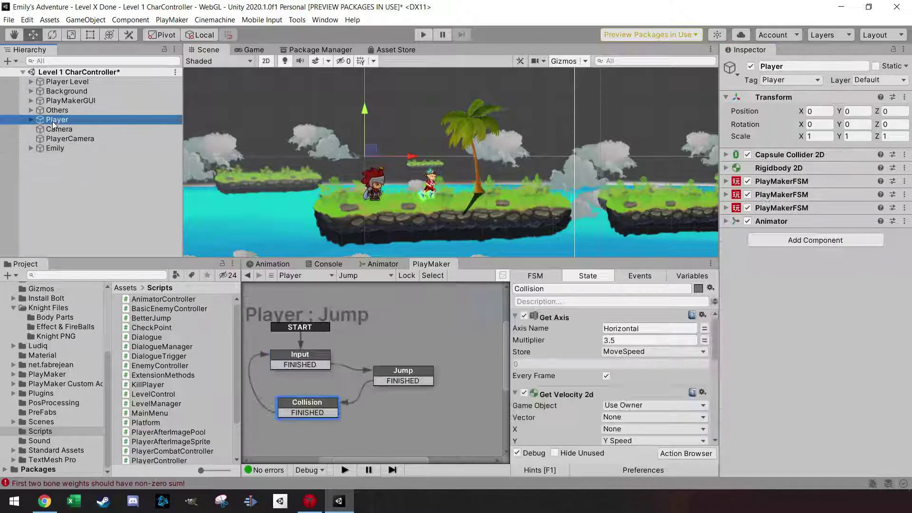
click(563, 318)
key(Delete)
click(563, 317)
key(Delete)
click(563, 317)
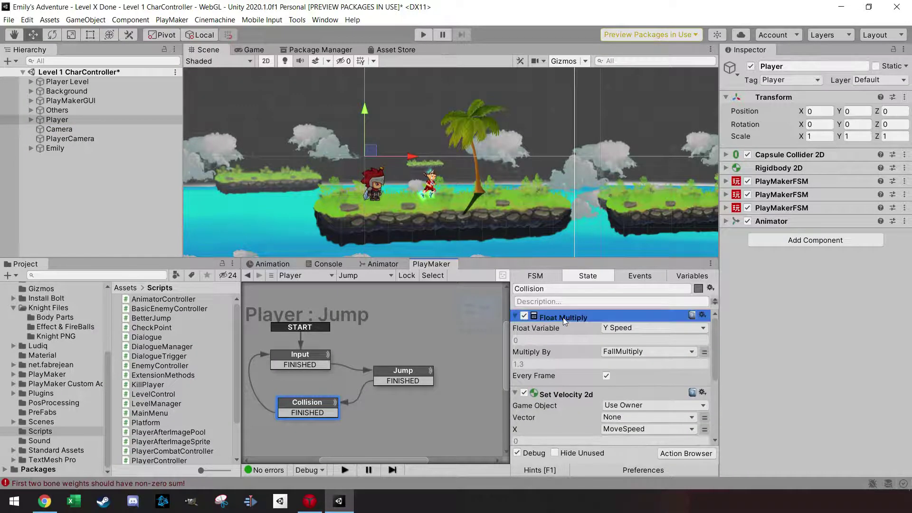
key(Delete)
click(567, 318)
key(Delete)
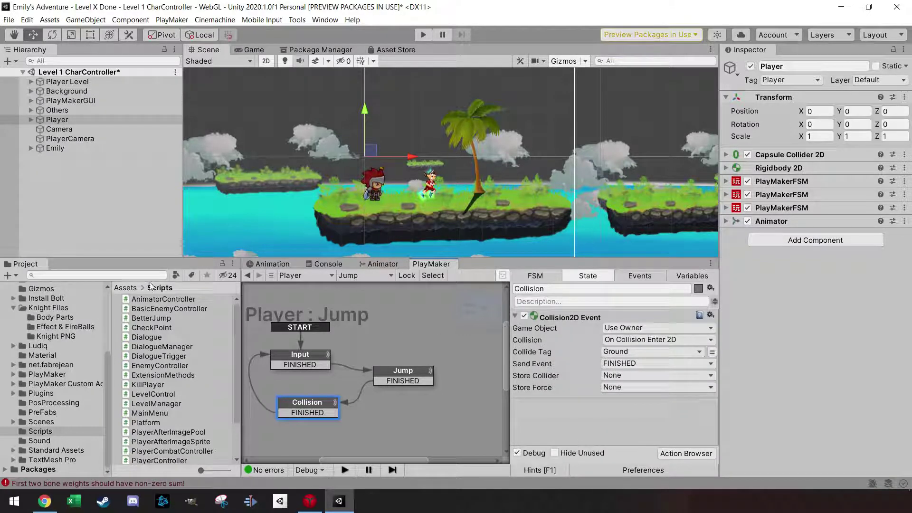
drag(156, 328, 65, 122)
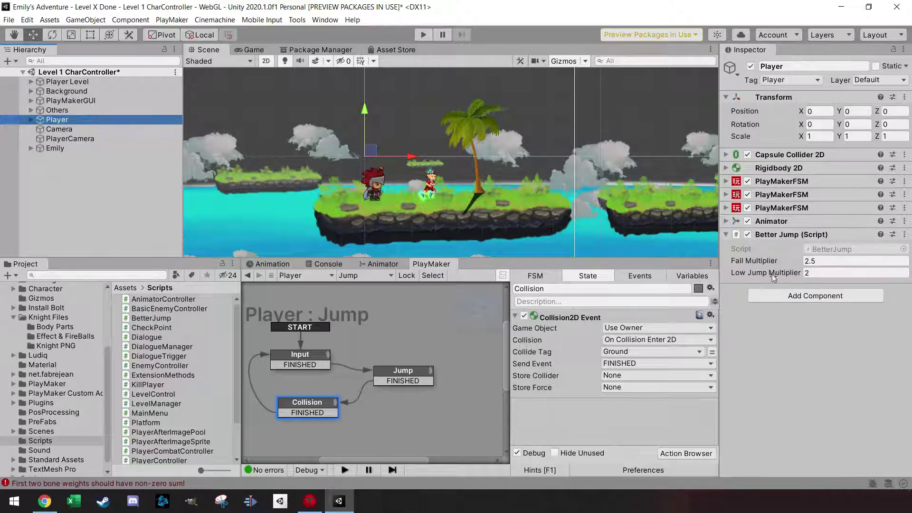
Remove Emily's duplicate Better Jump component with the 2.3 fall multiplier and collapse the remaining one
click(61, 150)
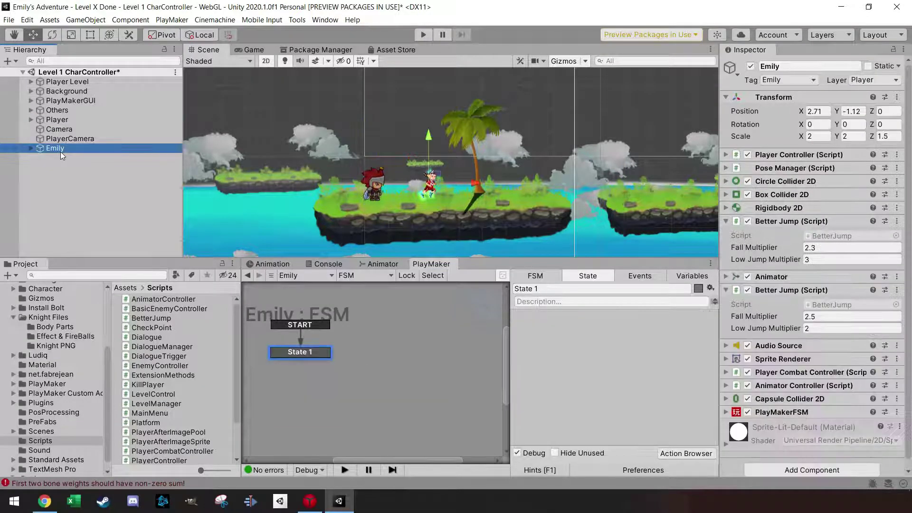
right_click(785, 291)
click(780, 291)
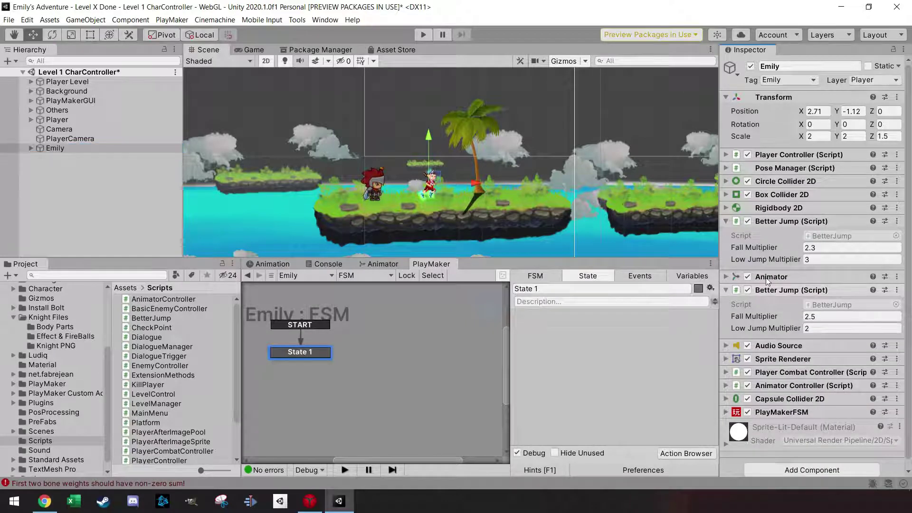
right_click(769, 223)
click(791, 244)
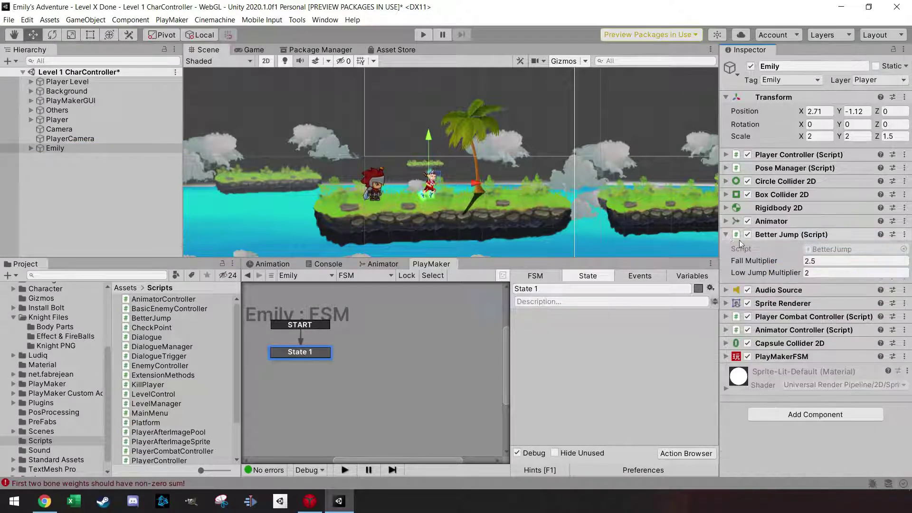
click(725, 234)
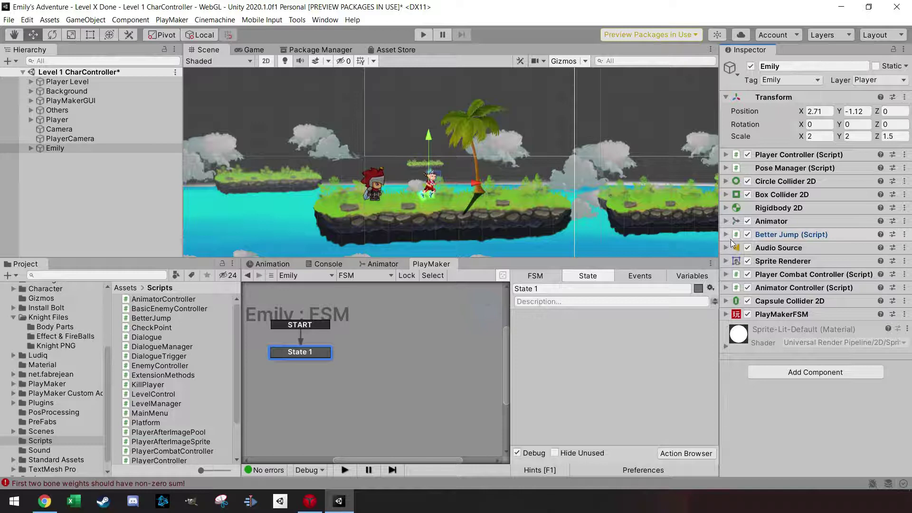
click(54, 149)
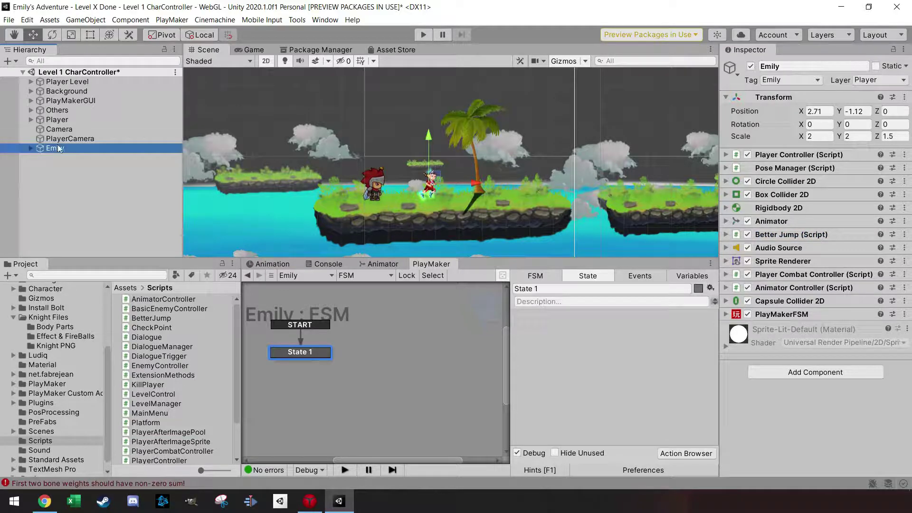
Play-test running and jumping in both directions with the BetterJump script on the Player, and stop play mode
click(423, 37)
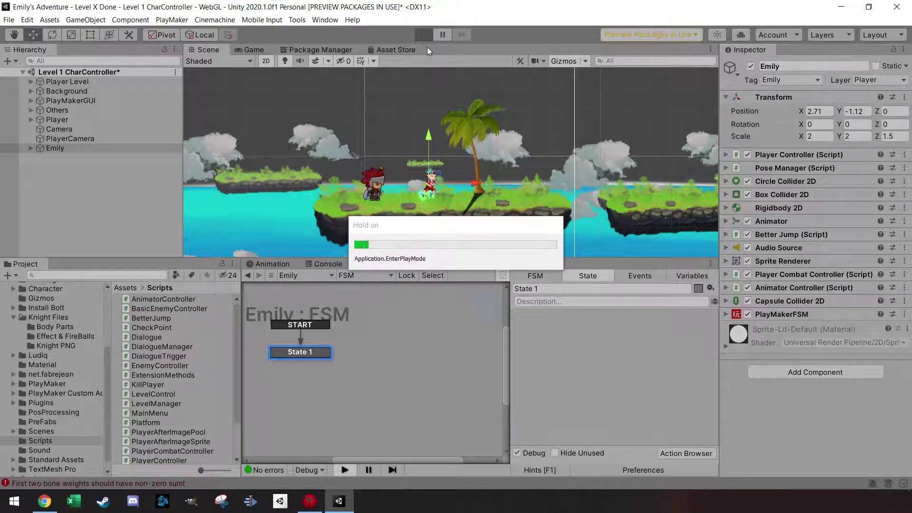
key(space)
key(space)
key(d)
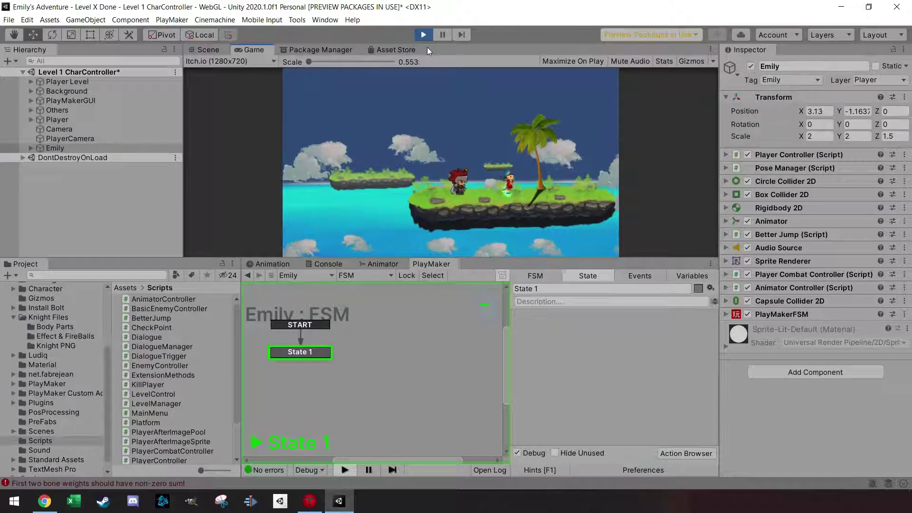
key(space)
key(a)
key(space)
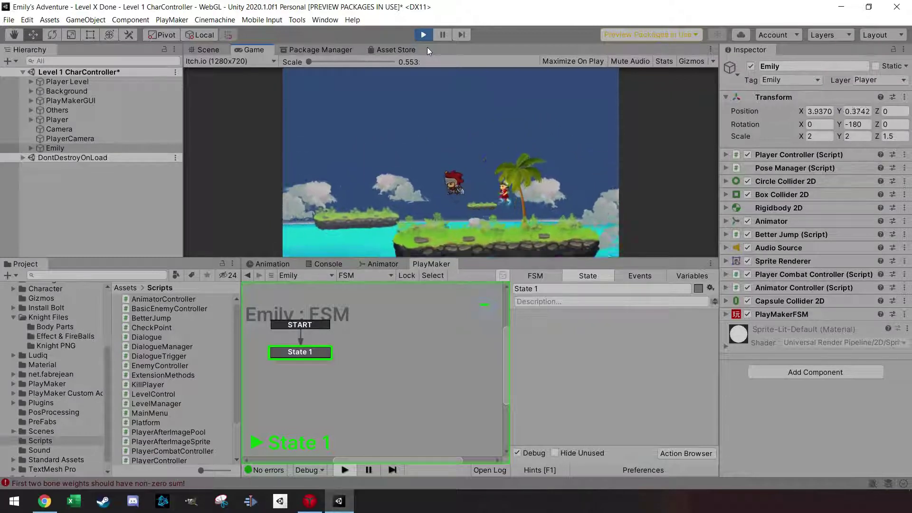
key(d)
key(space)
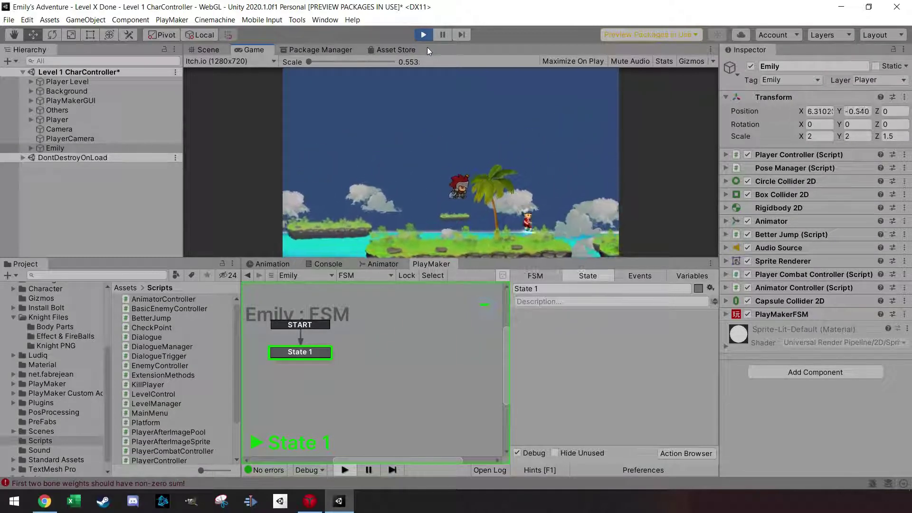
key(a)
key(space)
key(d)
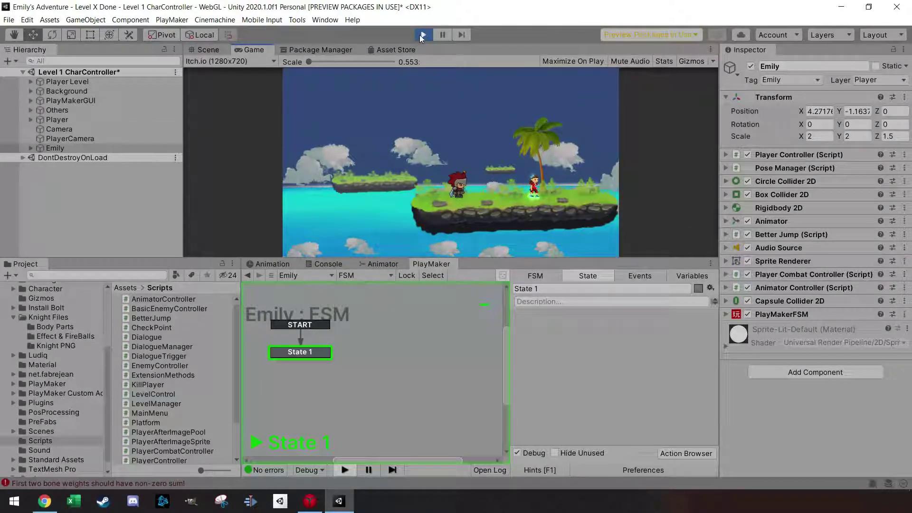
click(423, 34)
Set the exposed JumpForce variable of the Player's Jump FSM to 5
click(55, 121)
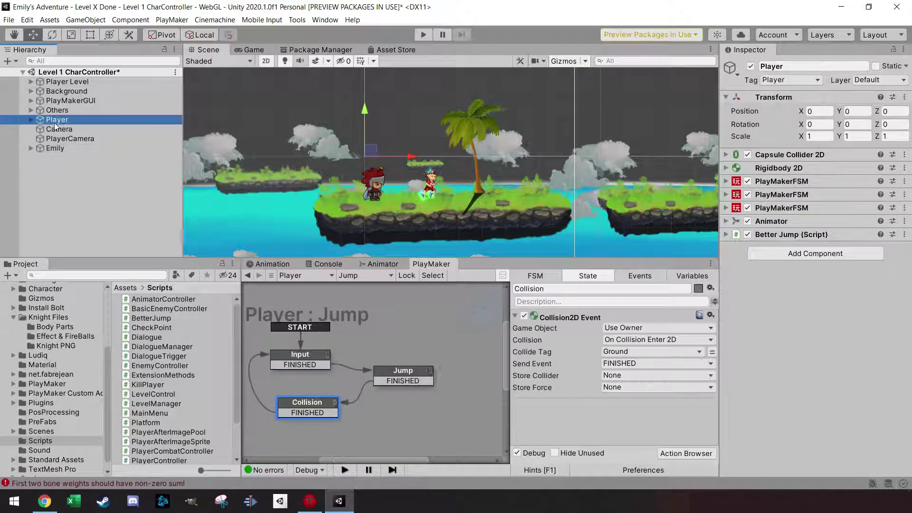
click(410, 376)
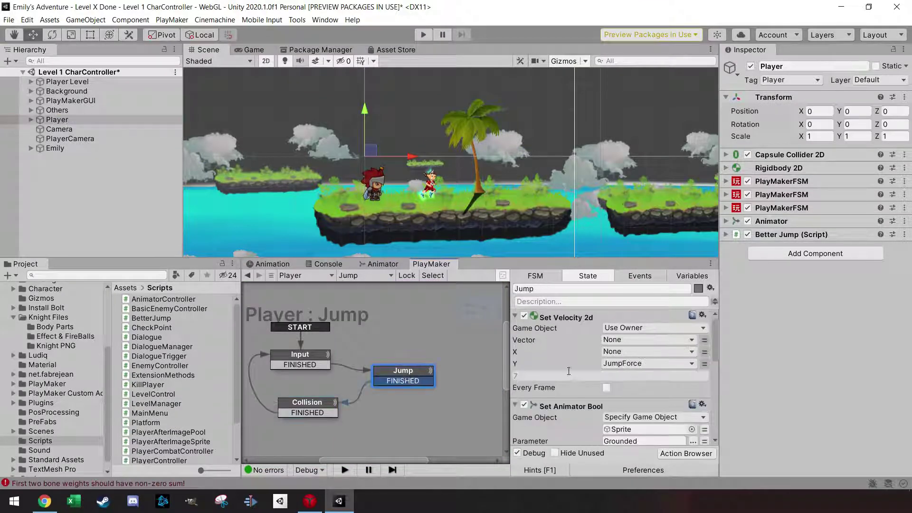
click(725, 208)
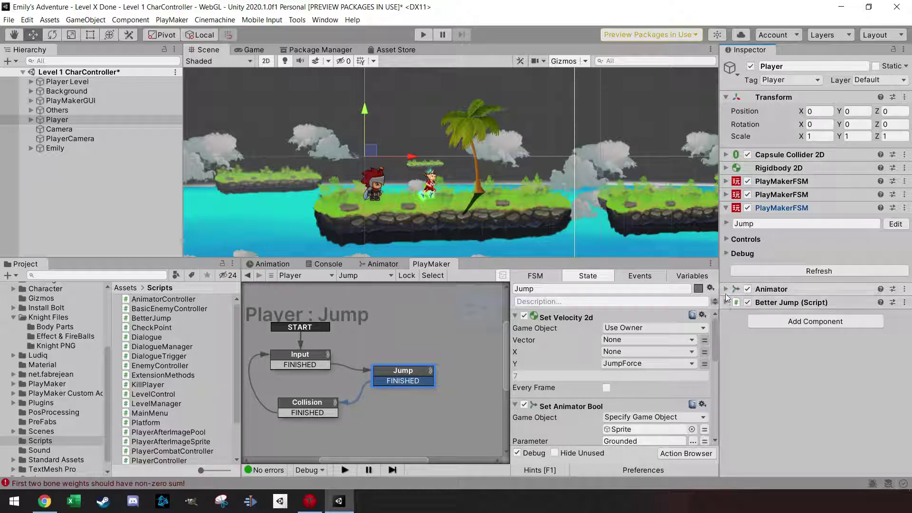
click(725, 240)
click(753, 265)
text(5)
click(619, 233)
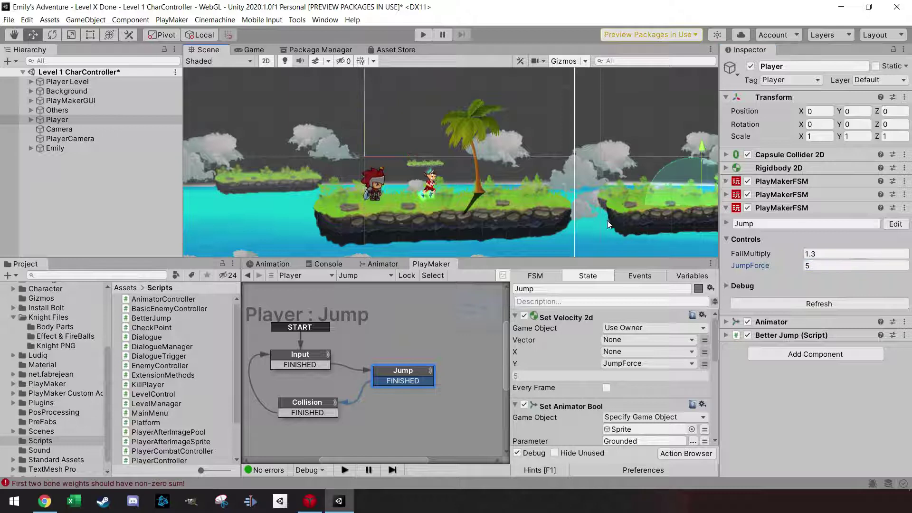
Play-test the player's movement with the reduced jump force in a maximised game view
click(423, 34)
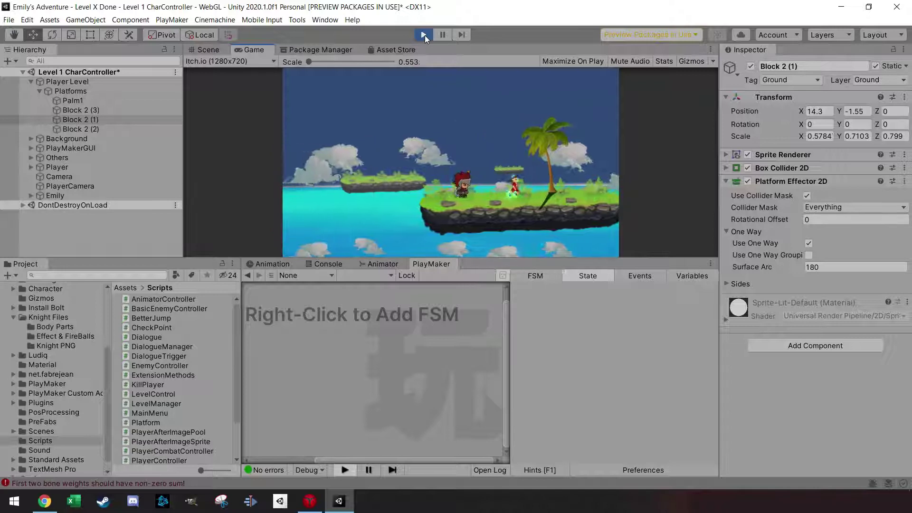
key(shift+space)
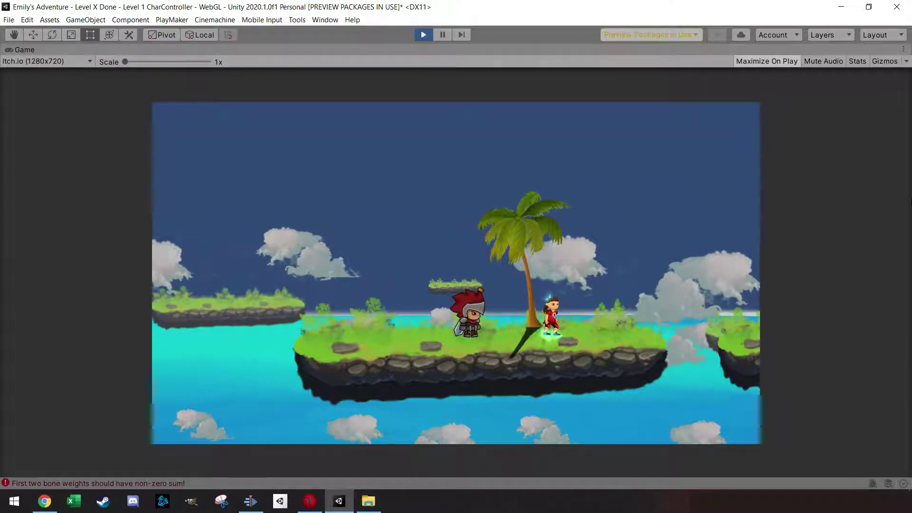
key(Left)
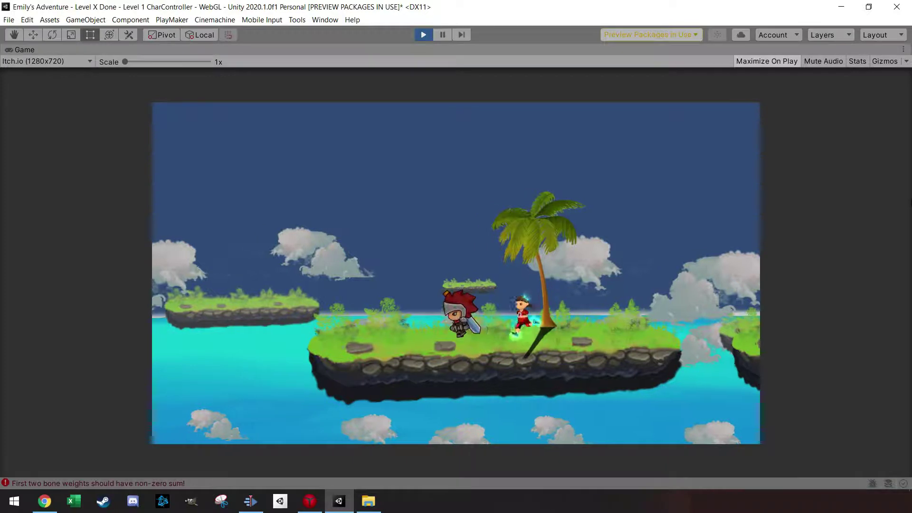